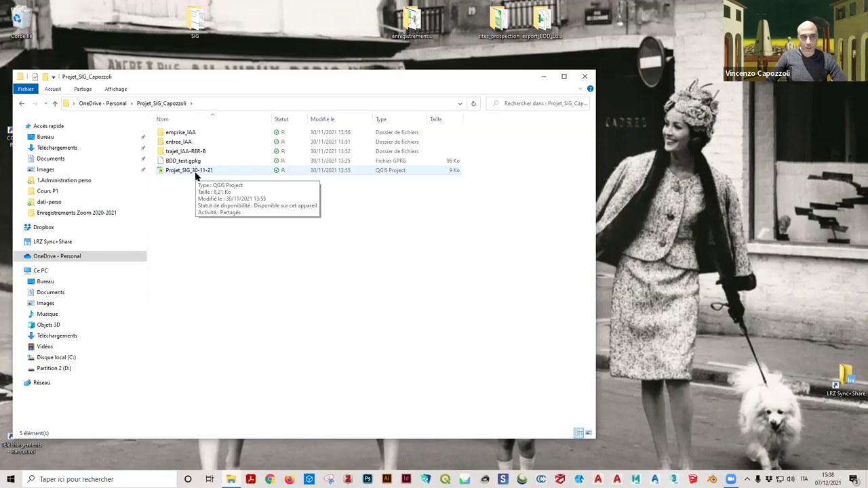
Step: Open the QGIS project Projet_SIG_30-11-21 and dismiss the unavailable layers dialog
double_click(195, 172)
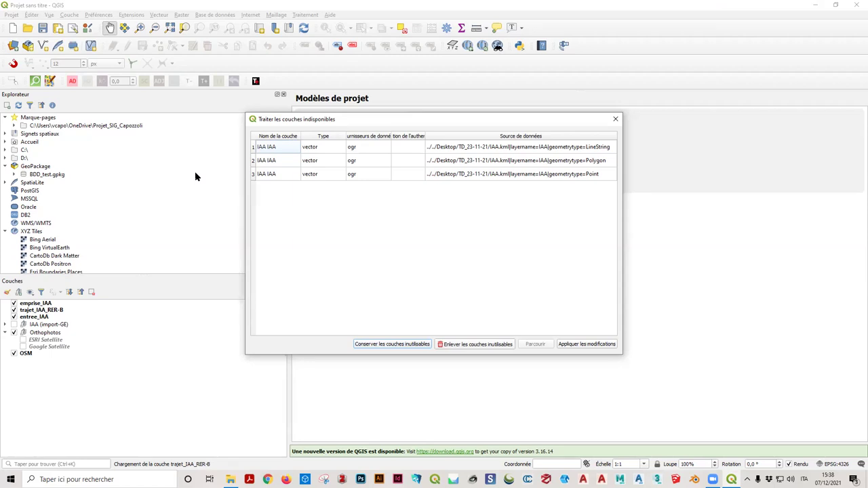
click(617, 119)
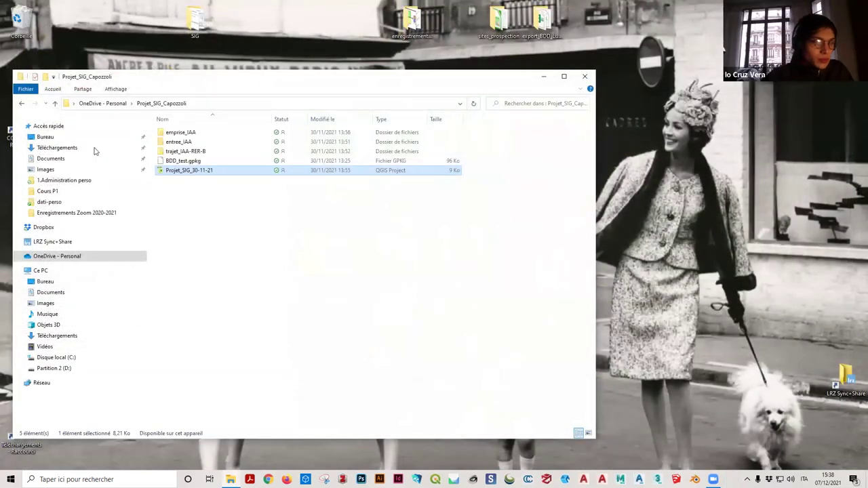
Step: Go up to the OneDrive - Personal folder in the file window and open the OneDrive website in the browser
click(55, 104)
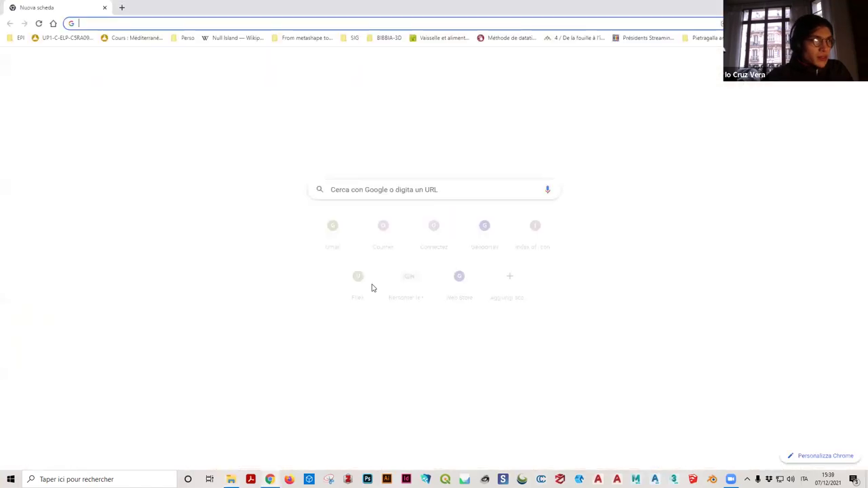
text(on)
key(Return)
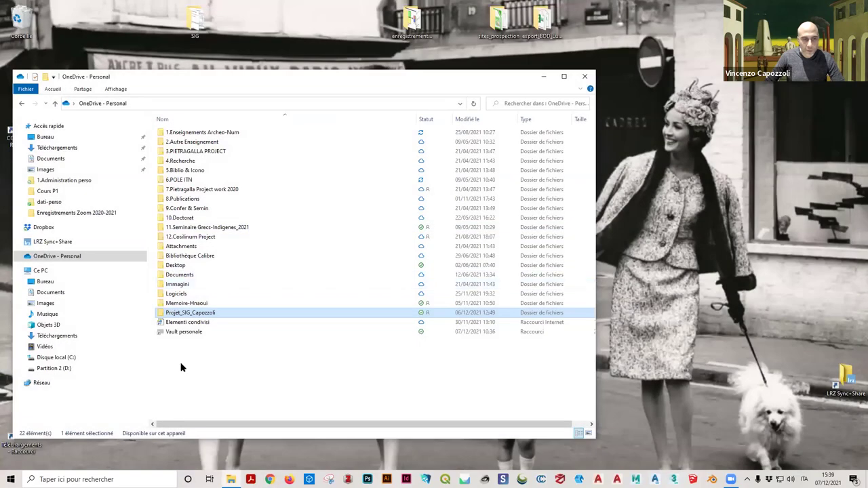
right_click(188, 364)
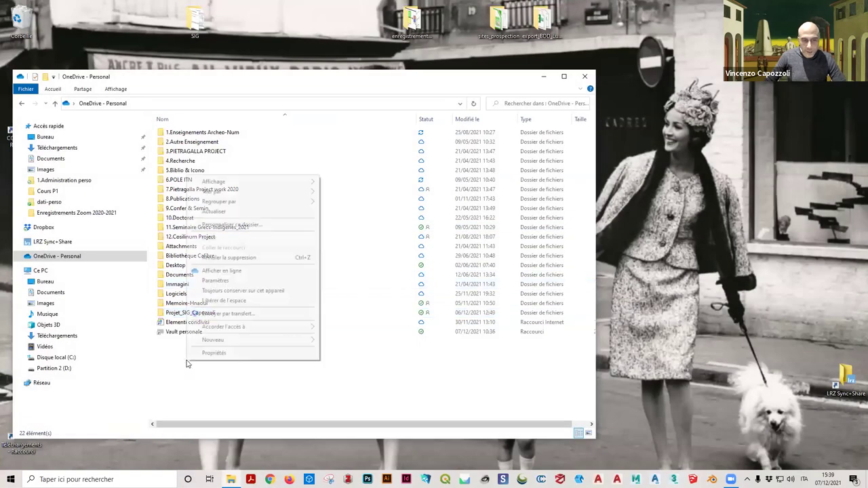
mouse_move(201, 342)
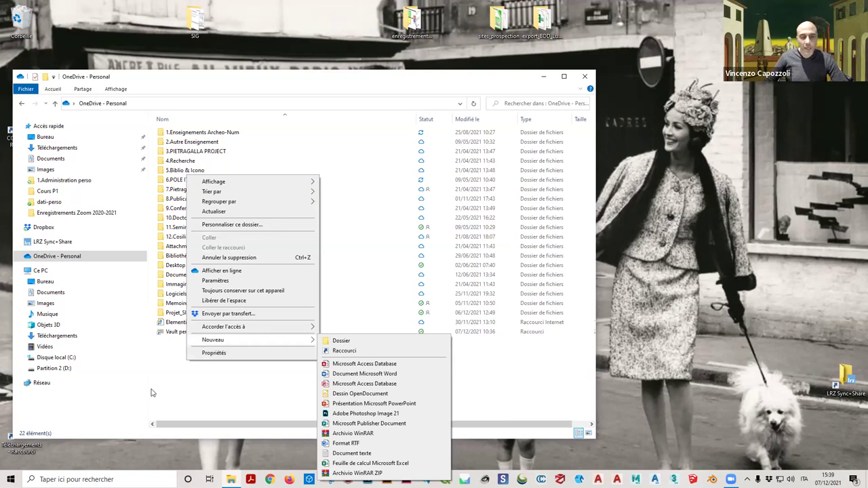
click(174, 406)
Step: Create a new folder on the desktop
click(672, 207)
right_click(669, 207)
mouse_move(699, 303)
click(609, 302)
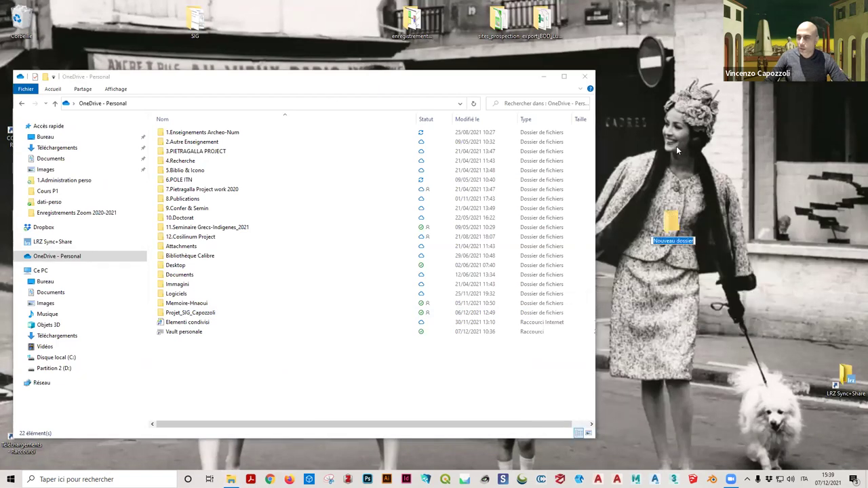
Step: Try to name the new desktop folder SIG, declining to merge it with the existing folder
text(xxx)
key(BackSpace)
key(BackSpace)
key(BackSpace)
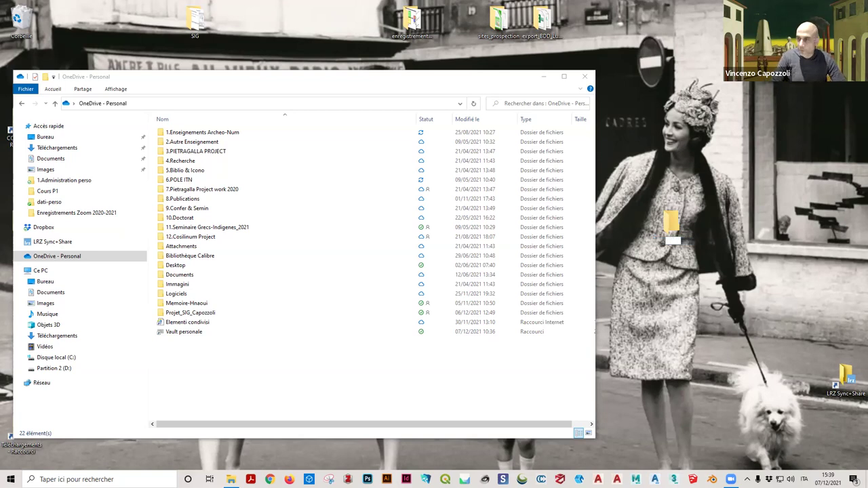
text(SIG)
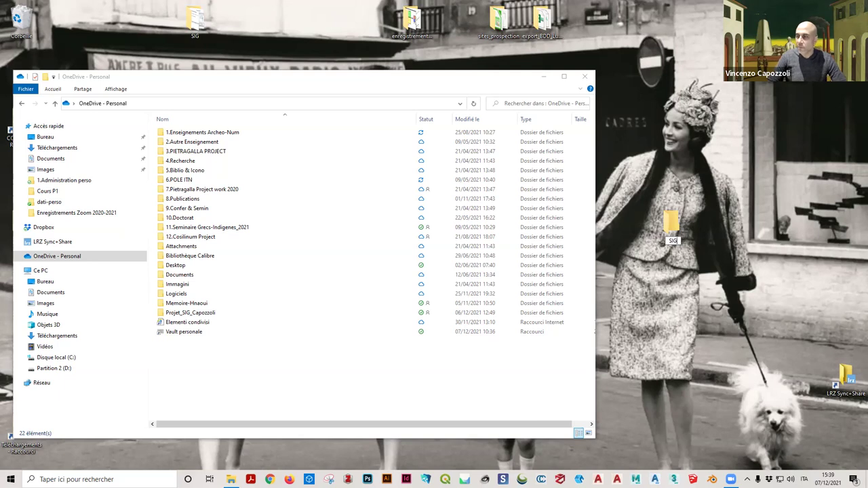
key(Return)
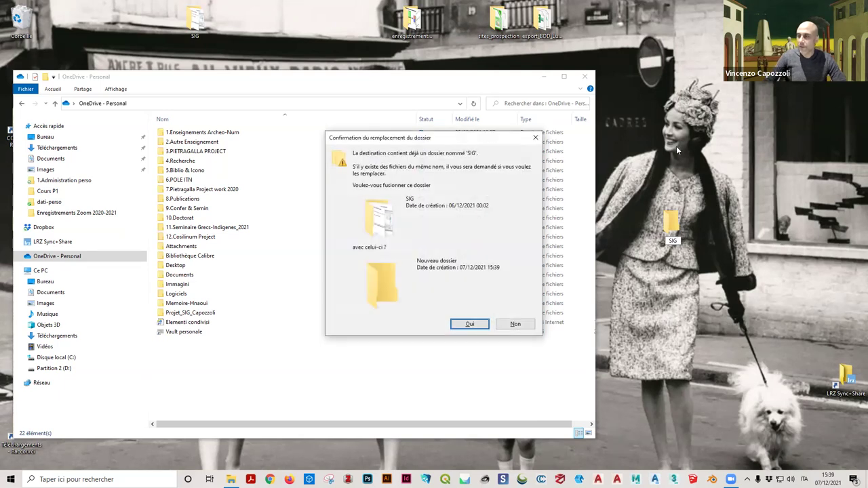
click(535, 138)
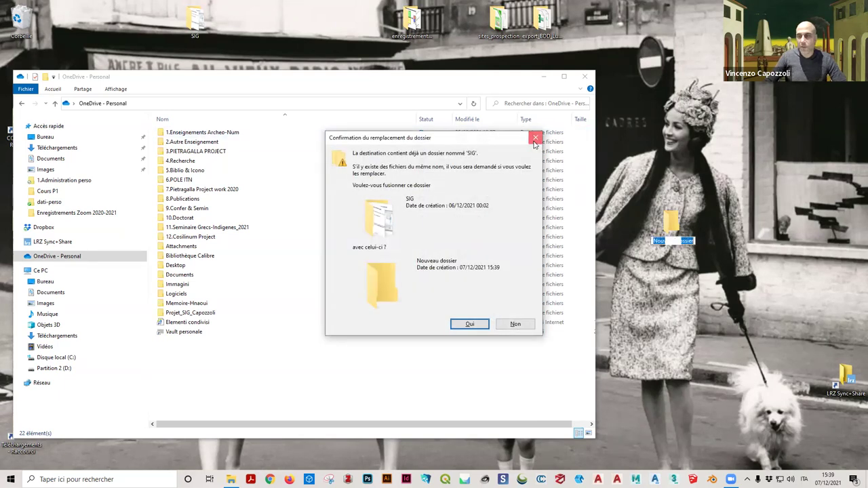
Step: Name the new desktop folder SIG TD and open it
text(SIG TD)
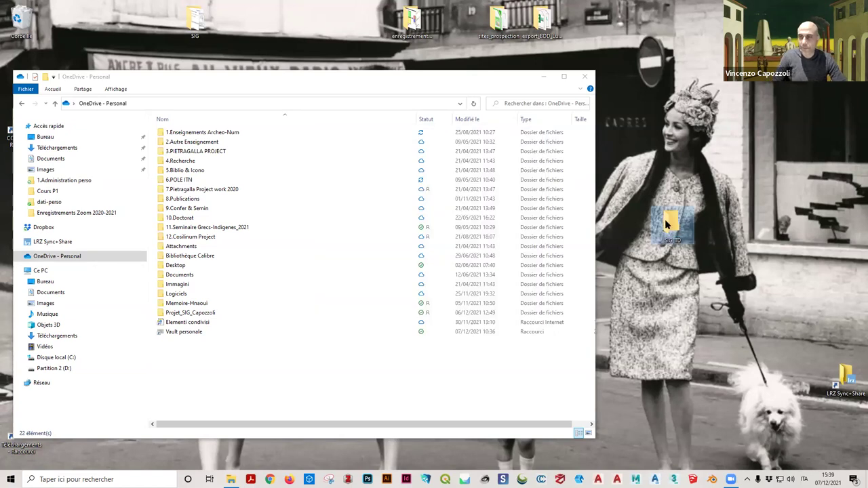
key(Return)
click(652, 140)
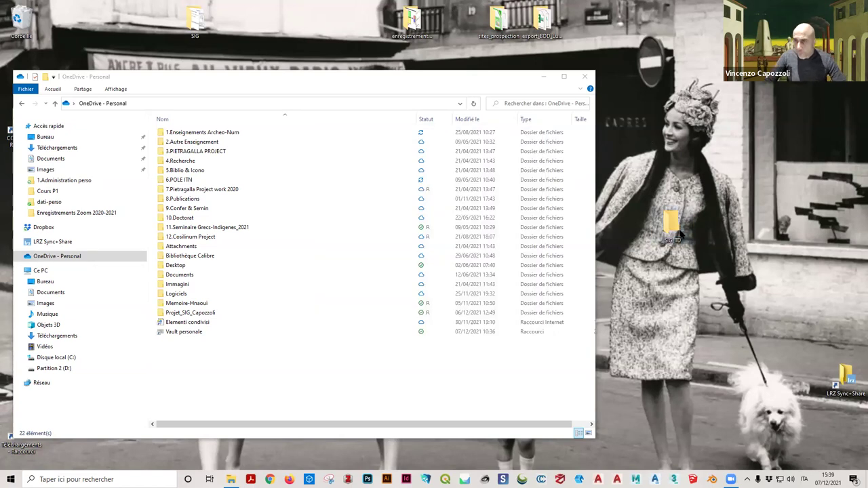
double_click(678, 226)
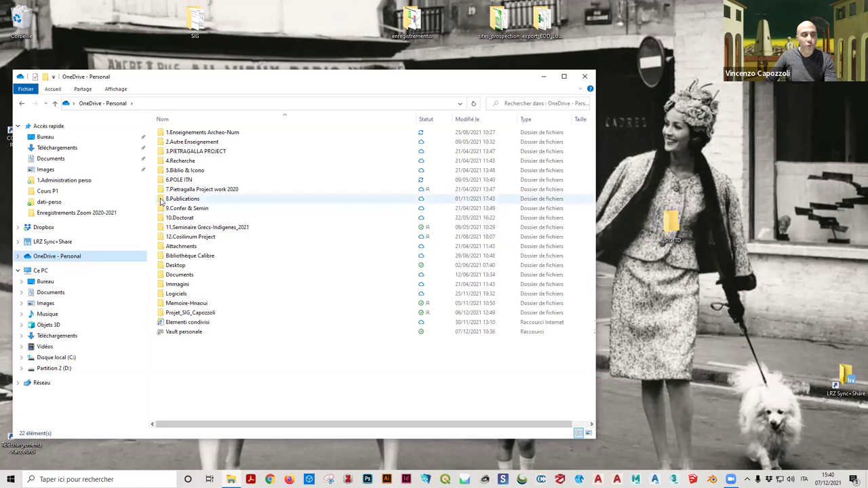
Step: Move the SIG TD folder higher on the desktop and shift the OneDrive file window upward
right_click(197, 358)
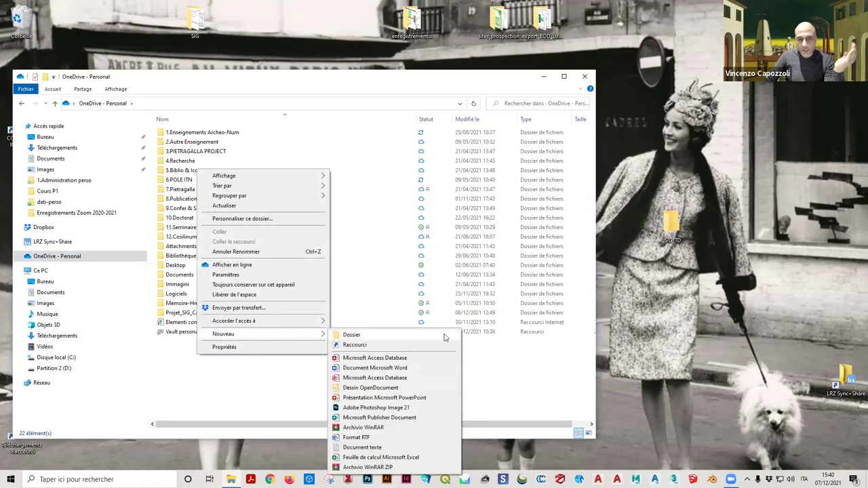
click(640, 289)
drag(671, 227, 675, 178)
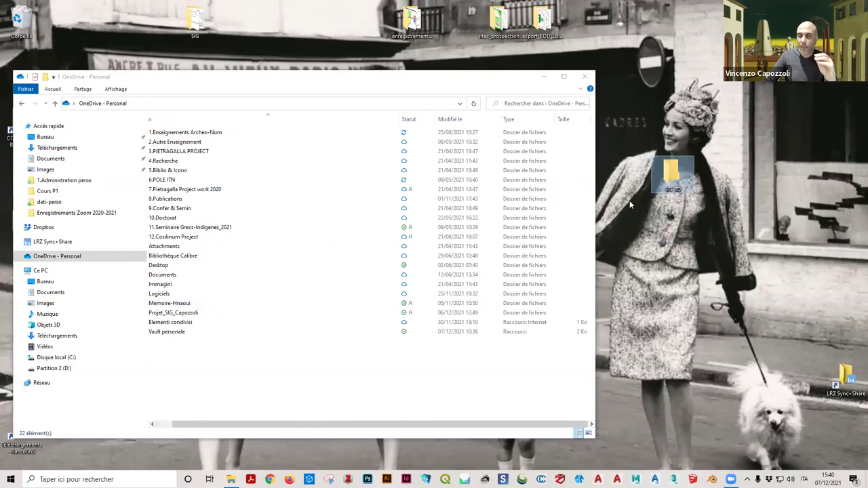
click(503, 79)
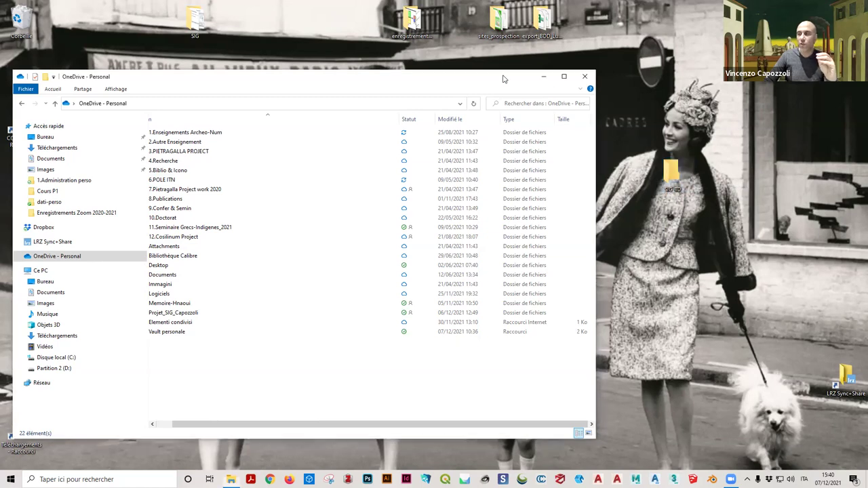
drag(503, 79, 511, 41)
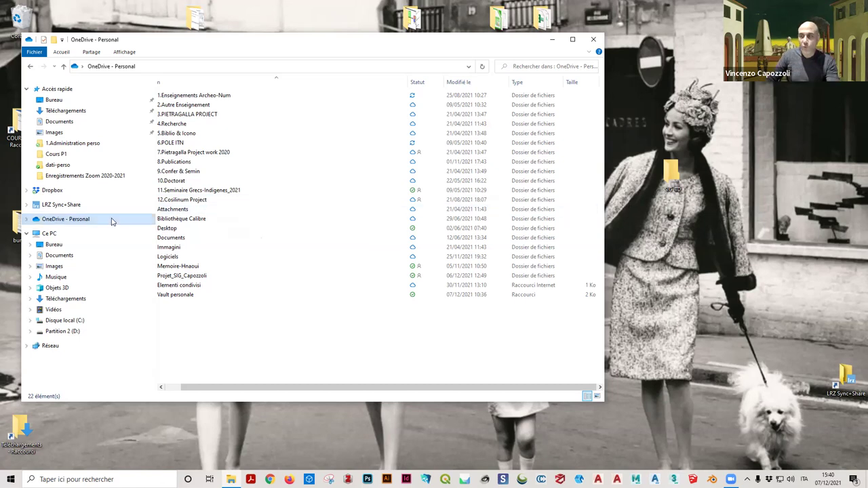
Step: Switch to Chrome and open the personal OneDrive site onedrive.live.com
click(270, 479)
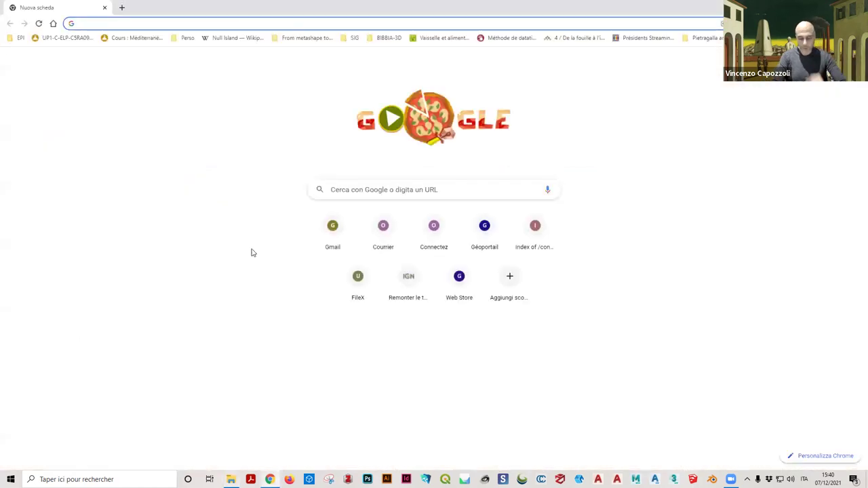
text(one)
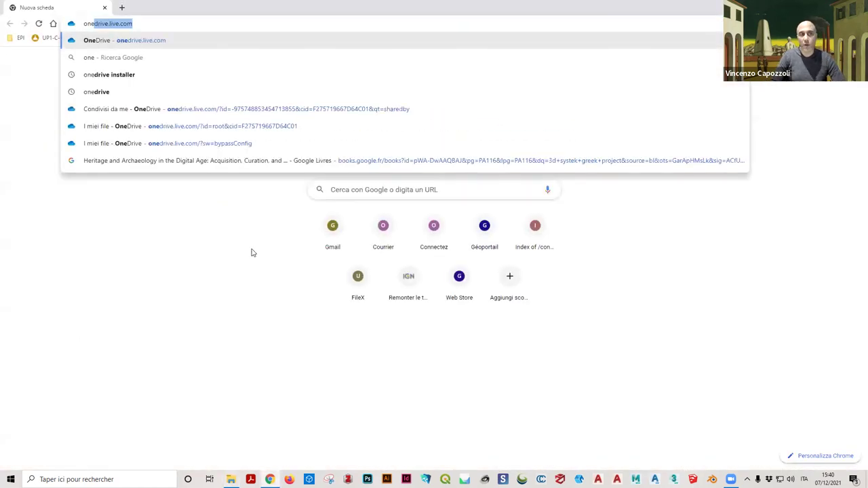
key(Return)
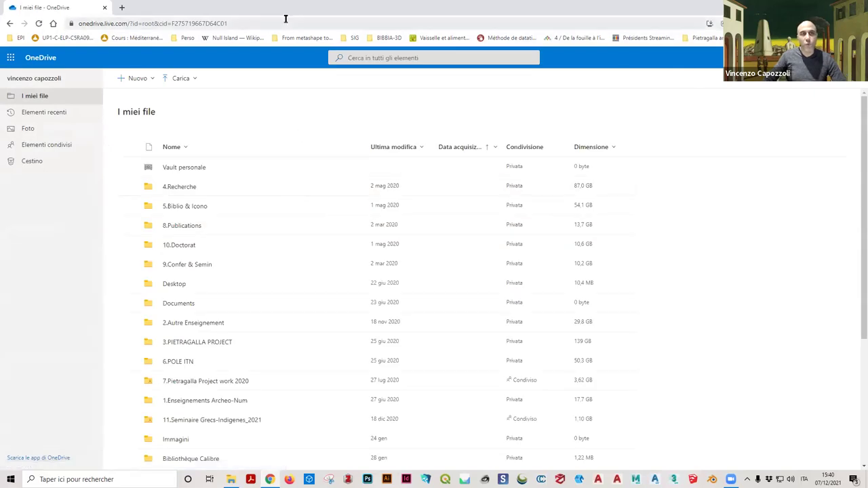
Step: Open the university's ENT portal and log in with the saved credentials
click(285, 20)
text(ent)
key(Return)
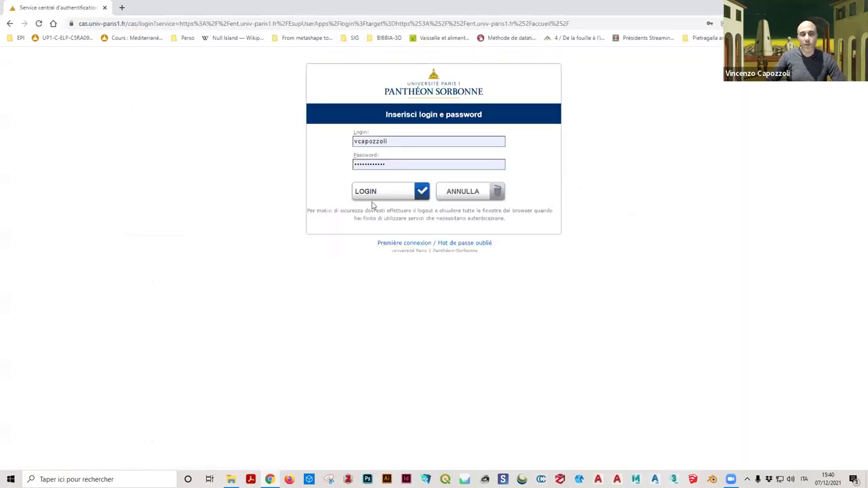
click(390, 192)
Step: Find OneDrive in the ENT portal, then sign in with the university account and stay signed in
text(oen)
key(BackSpace)
key(BackSpace)
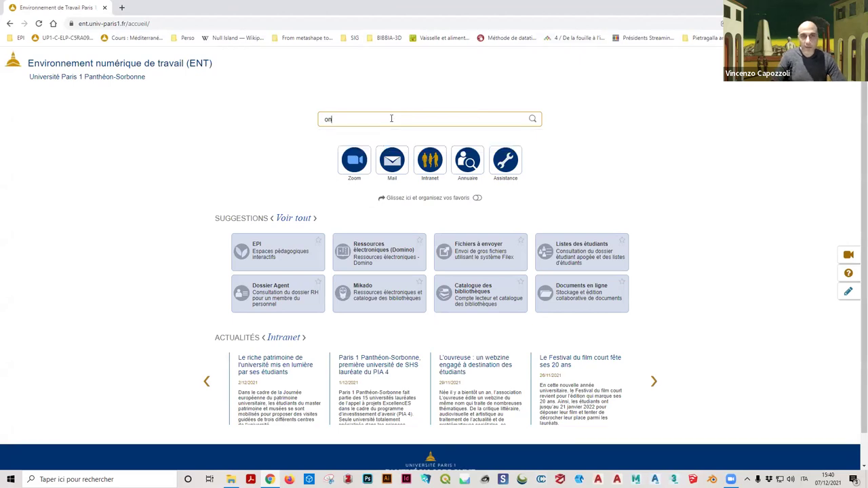
text(nedri)
click(349, 159)
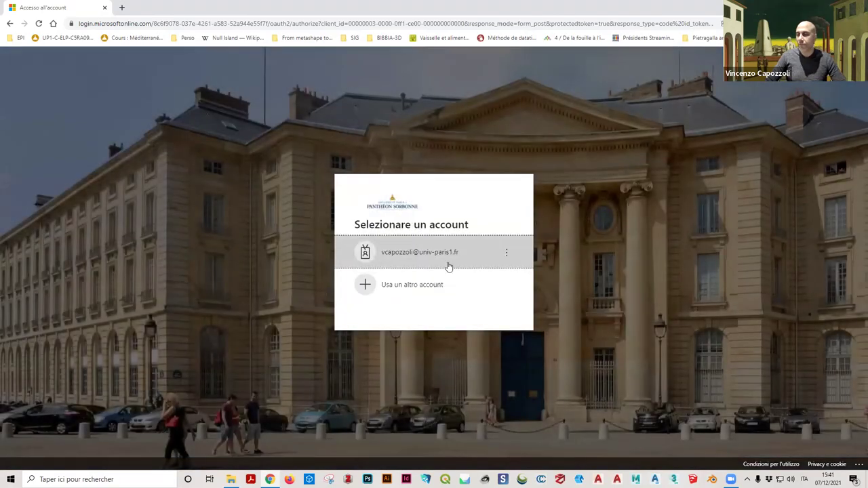
click(448, 265)
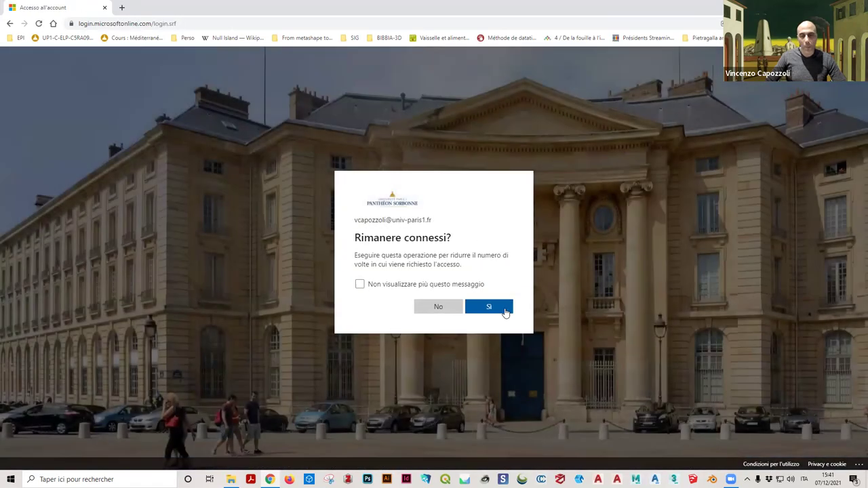
click(504, 312)
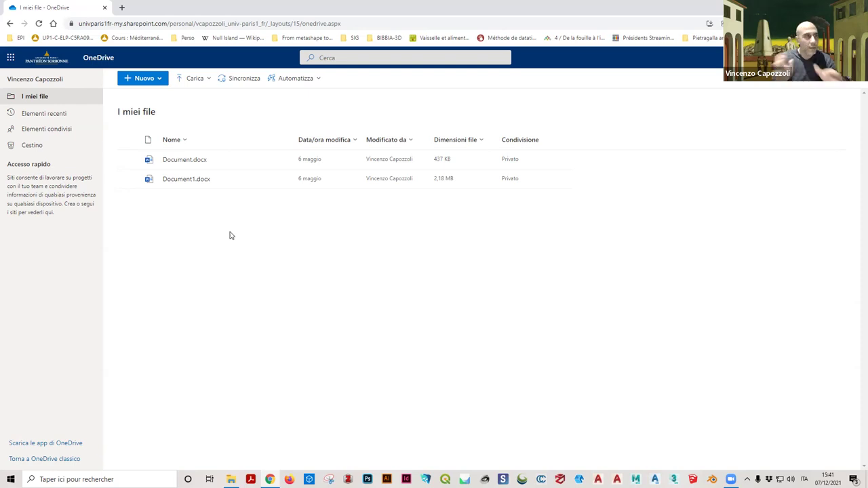
Step: View the Office 365 home page with its Office installation option, then return to the university OneDrive
click(10, 57)
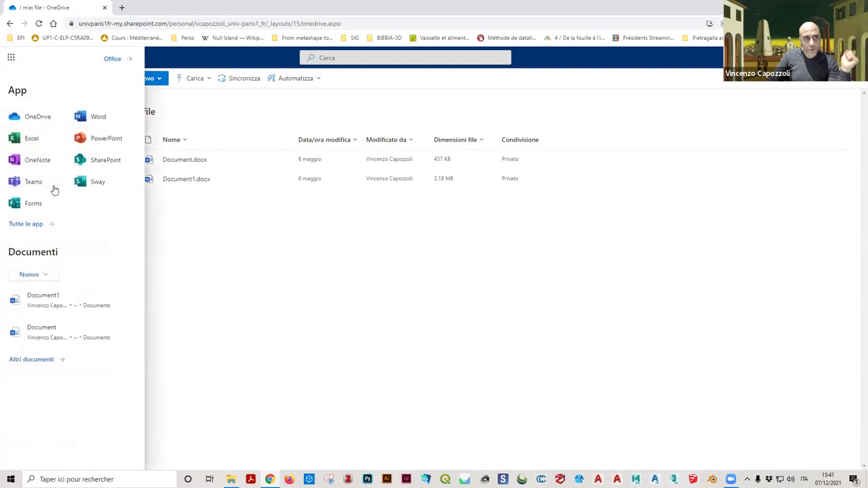
click(125, 61)
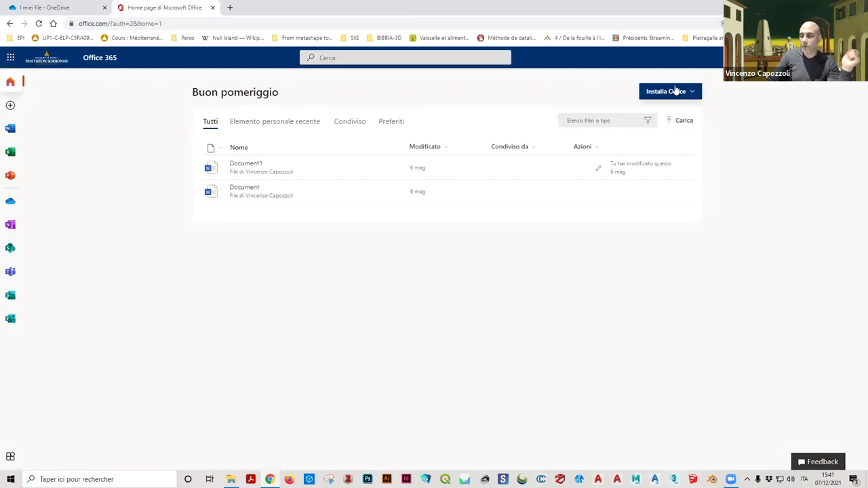
click(211, 8)
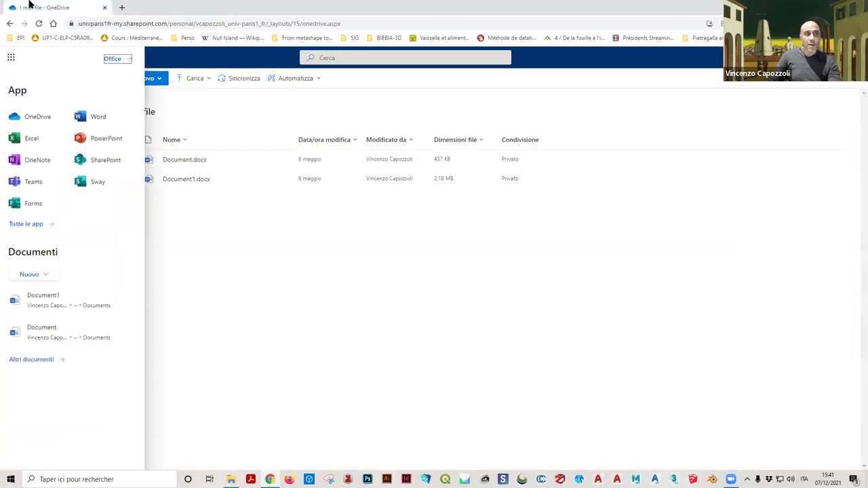
Step: Return to the personal OneDrive site in the browser
click(124, 24)
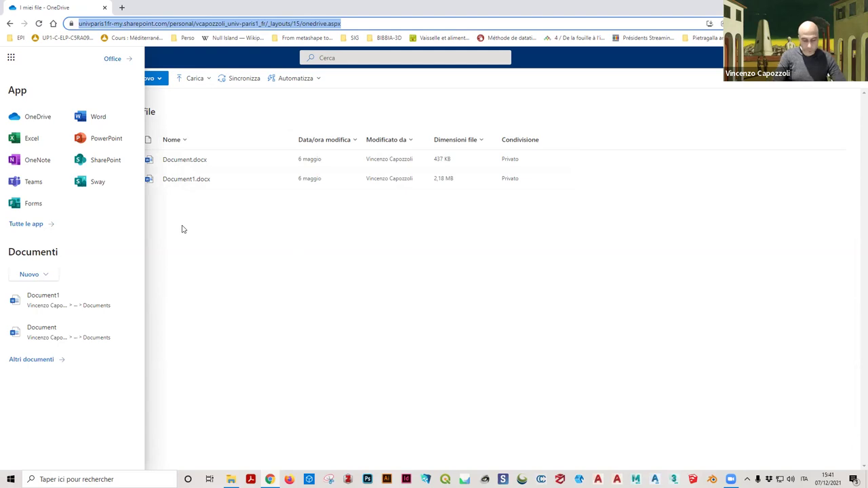
text(one)
key(Return)
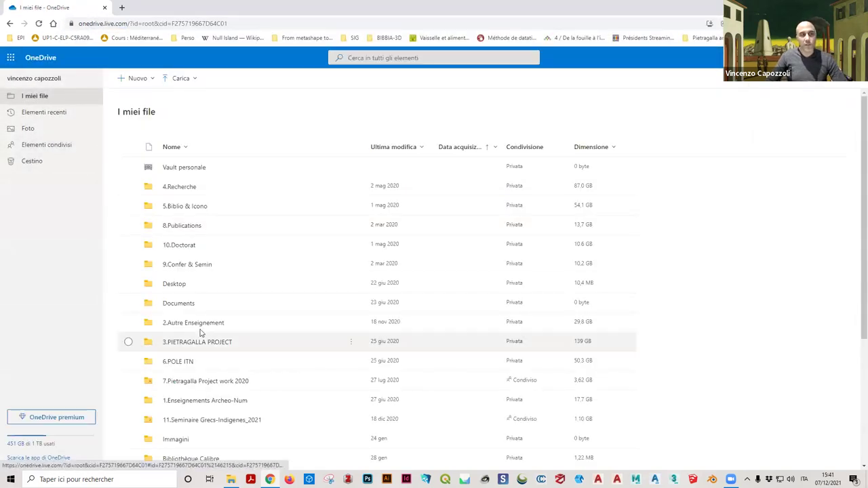
Step: Create a view-only link that works for anyone for the SIG project folder in OneDrive, and copy the link
scroll(200, 332, down, 3)
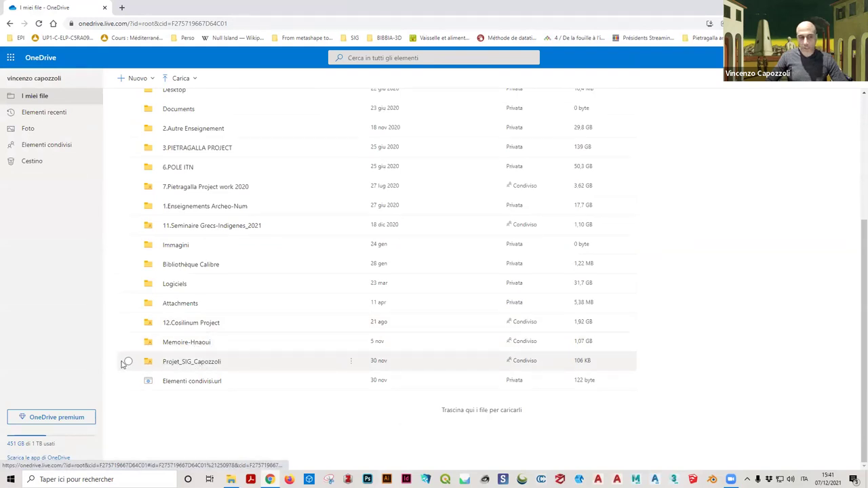
click(126, 362)
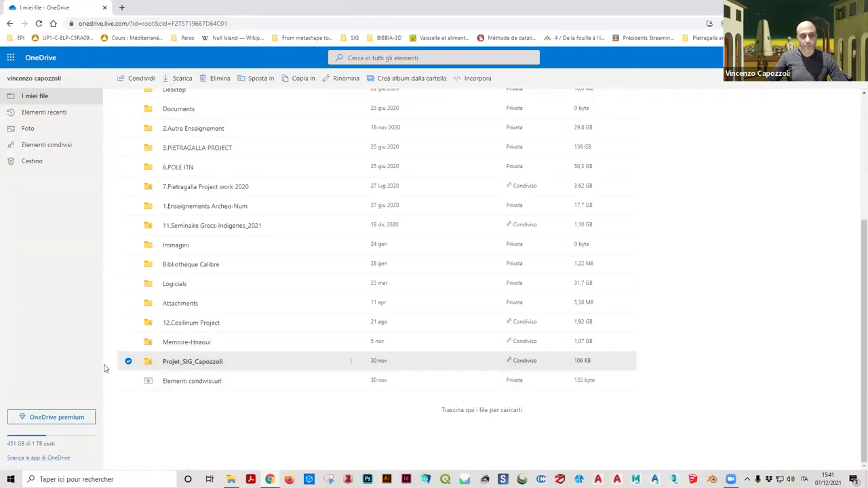
click(141, 80)
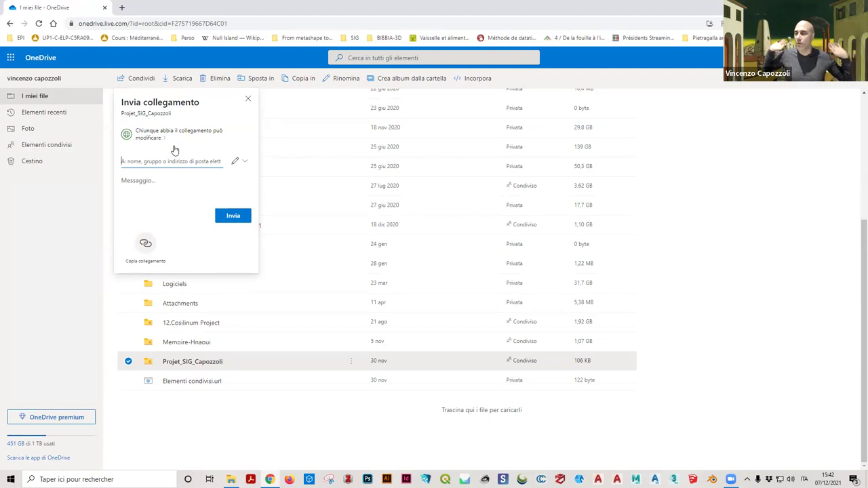
click(158, 135)
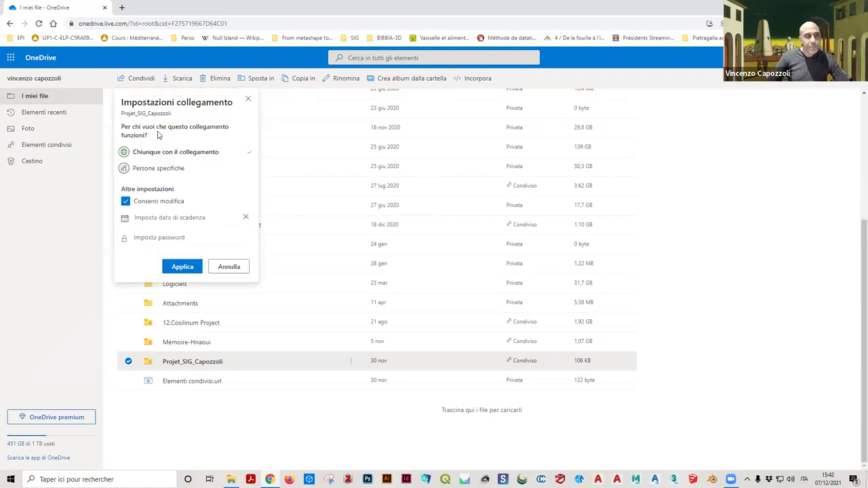
click(152, 205)
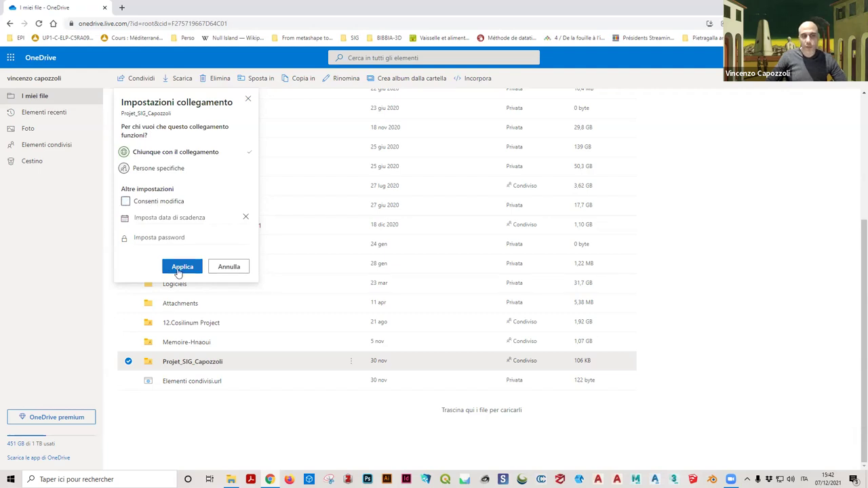
click(180, 266)
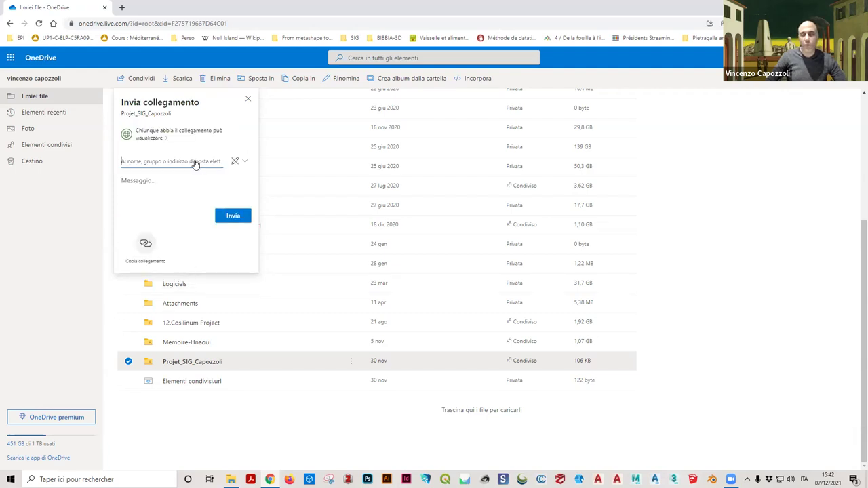
click(145, 242)
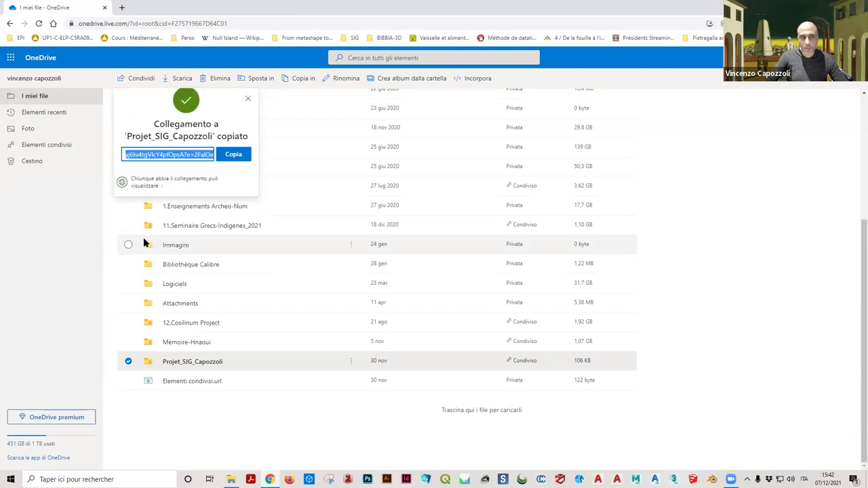
click(231, 155)
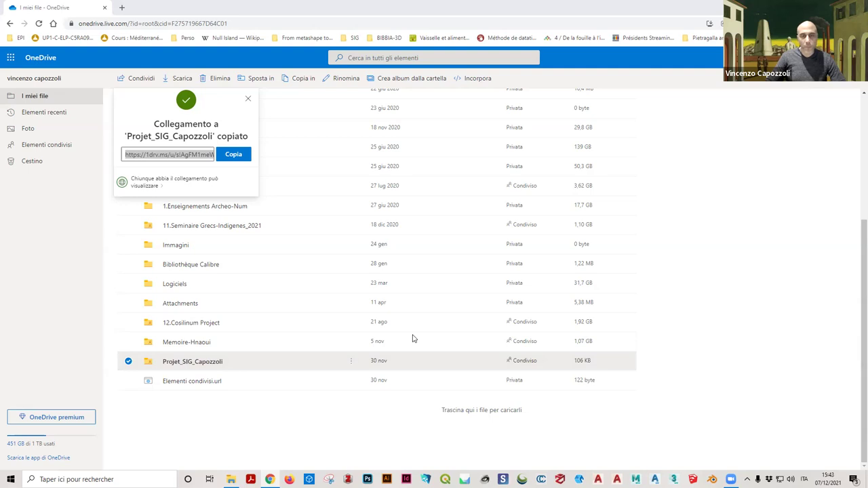
Step: Switch to the File Explorer window and open the SIG project folder inside the personal OneDrive
click(289, 479)
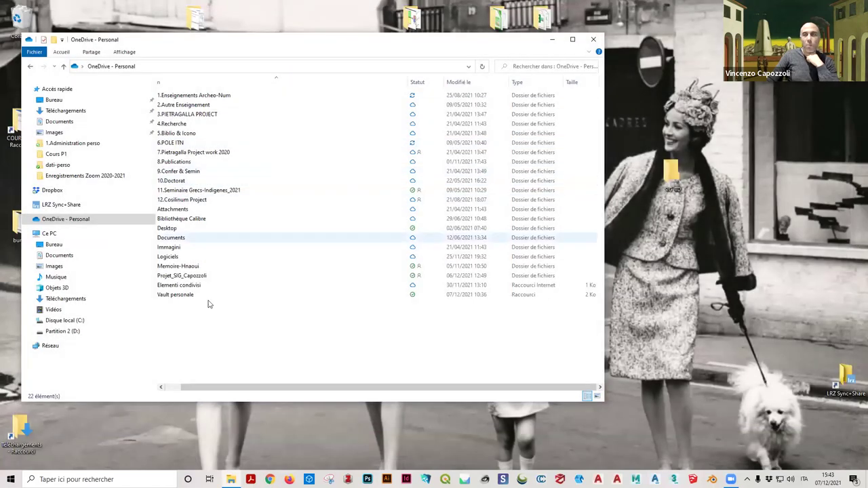
drag(235, 391, 217, 391)
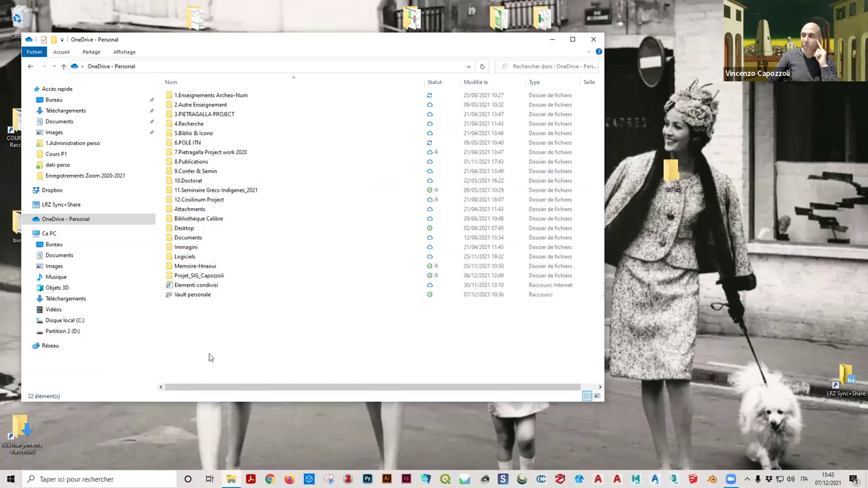
click(750, 88)
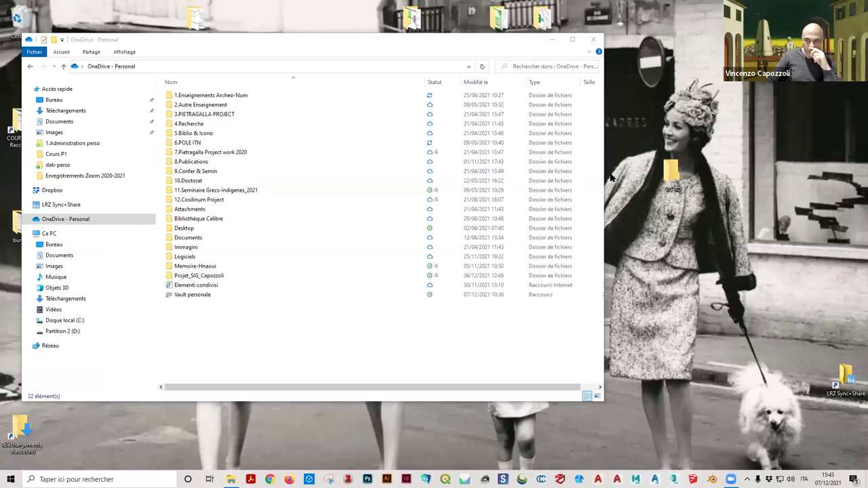
drag(667, 168, 140, 130)
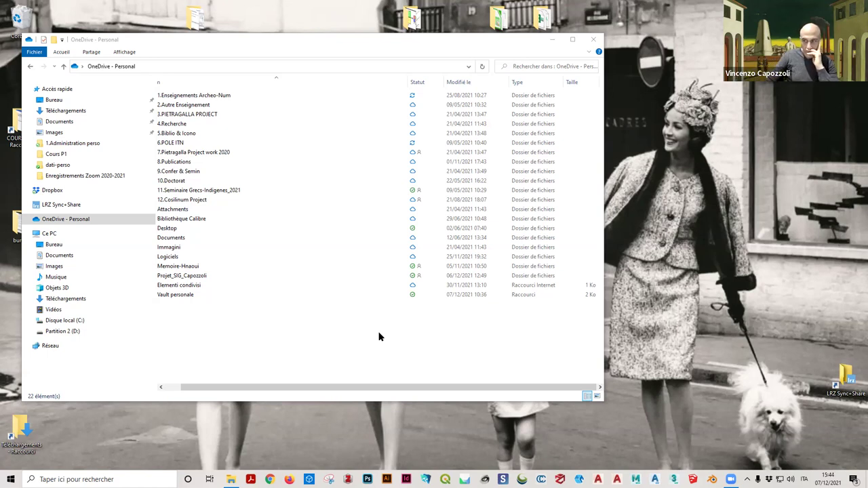
drag(354, 391, 294, 391)
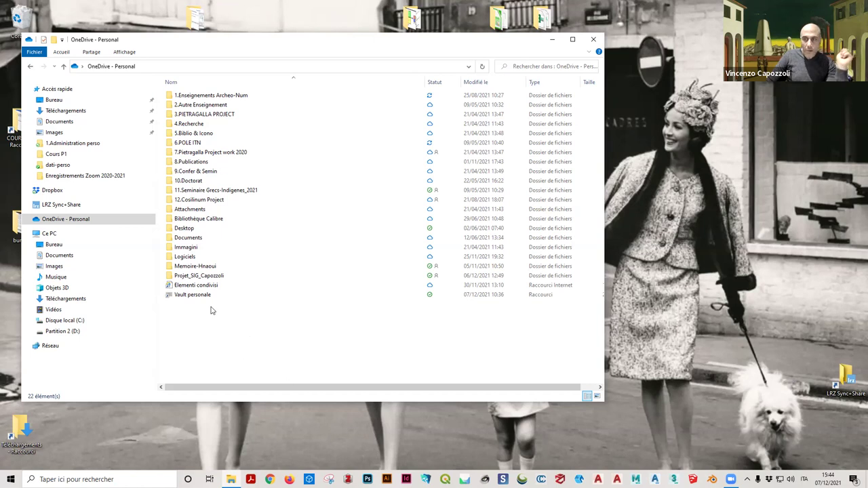
double_click(191, 278)
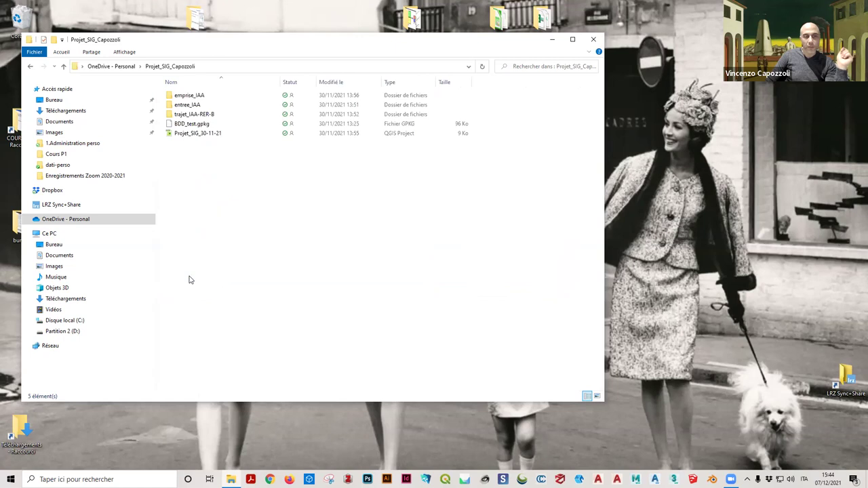
Step: Duplicate the QGIS project file Projet_SIG_30-11-21 within the same folder
click(209, 135)
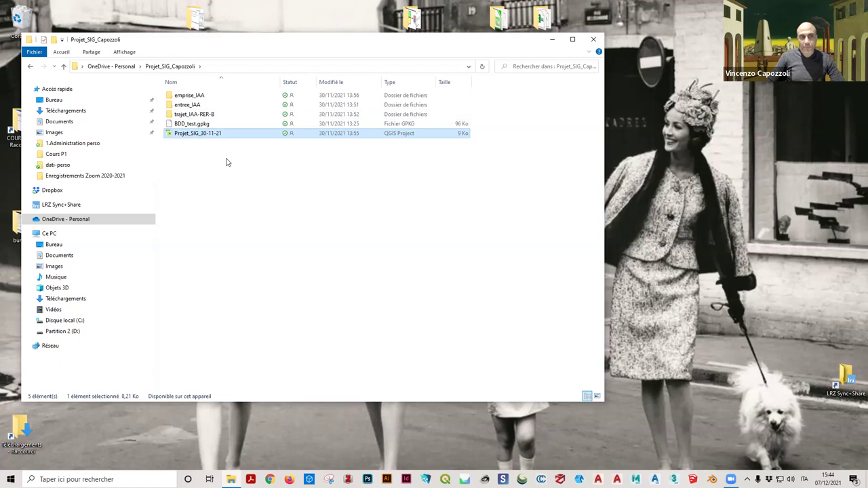
click(210, 135)
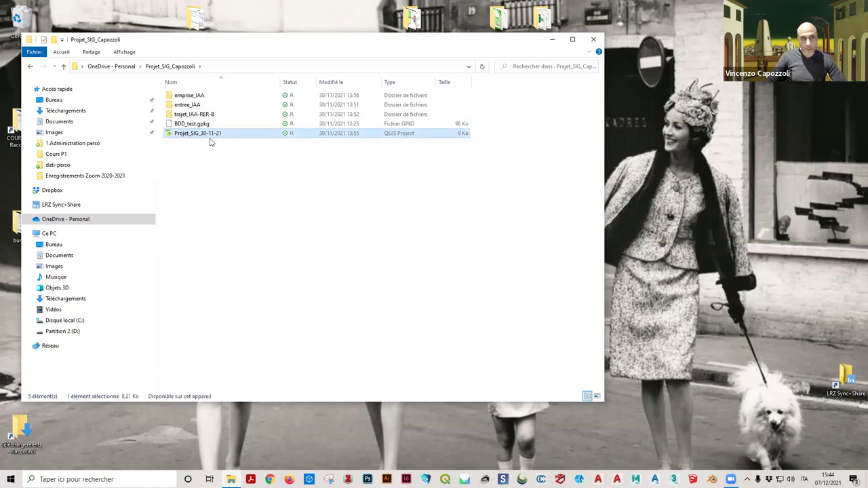
key(ctrl+v)
click(200, 134)
drag(202, 133, 257, 134)
key(ctrl+a)
key(BackSpace)
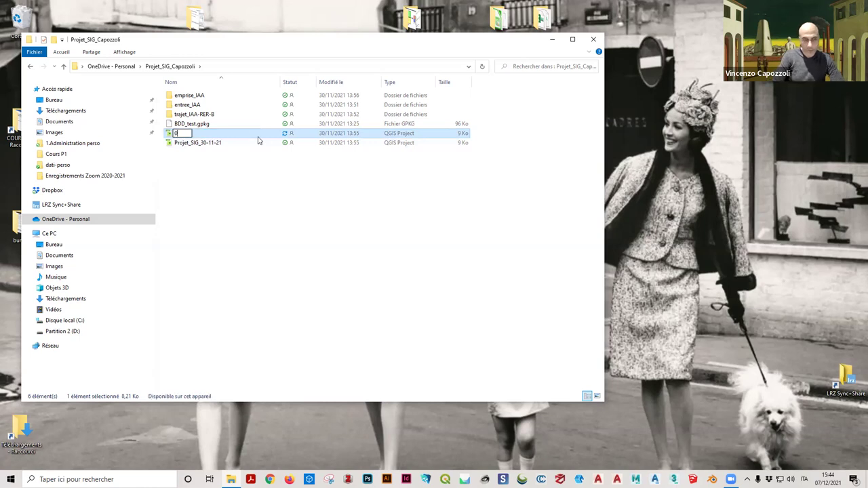
text(07.)
key(BackSpace)
key(BackSpace)
key(BackSpace)
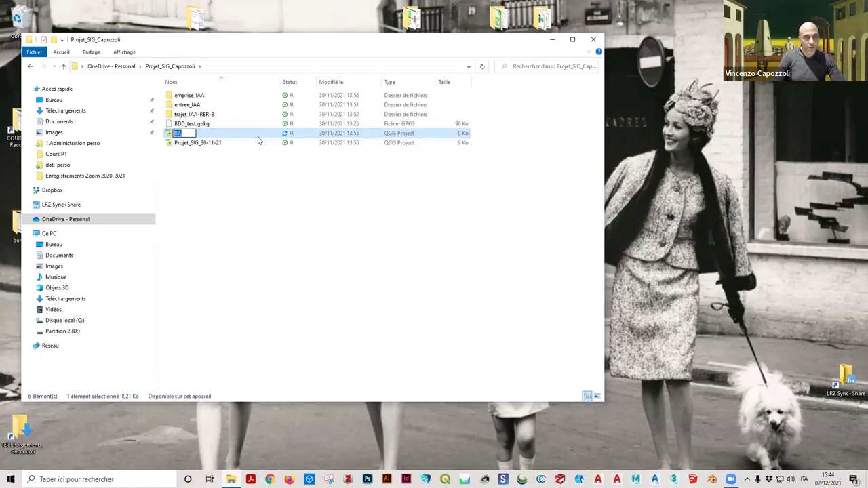
key(ctrl+z)
key(Escape)
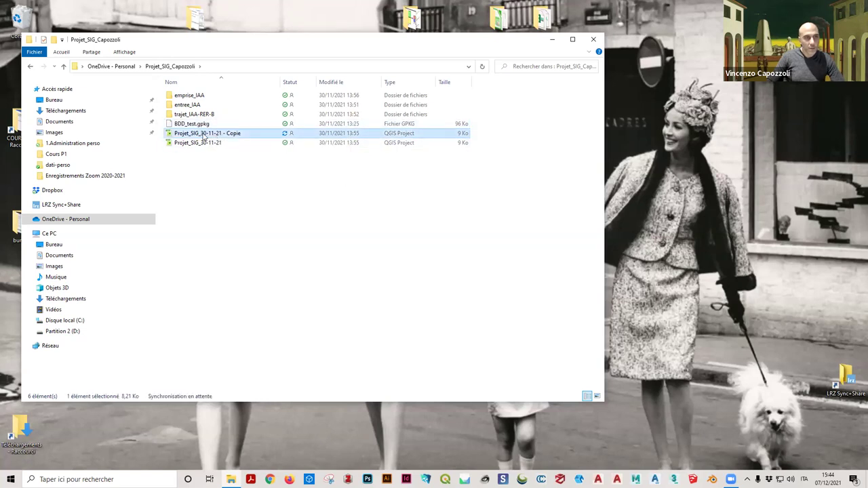
Step: Rename the copied QGIS project file as Projet_SIG_07-12-21
click(202, 134)
drag(202, 133, 262, 135)
key(Delete)
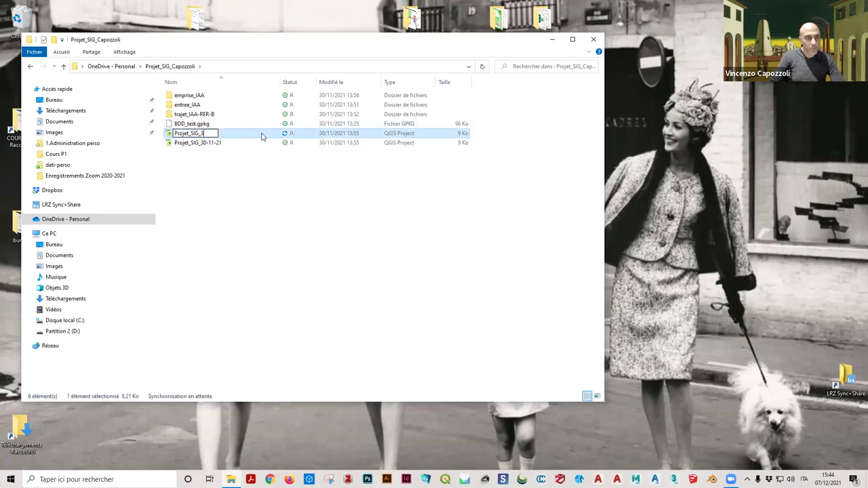
text(07)
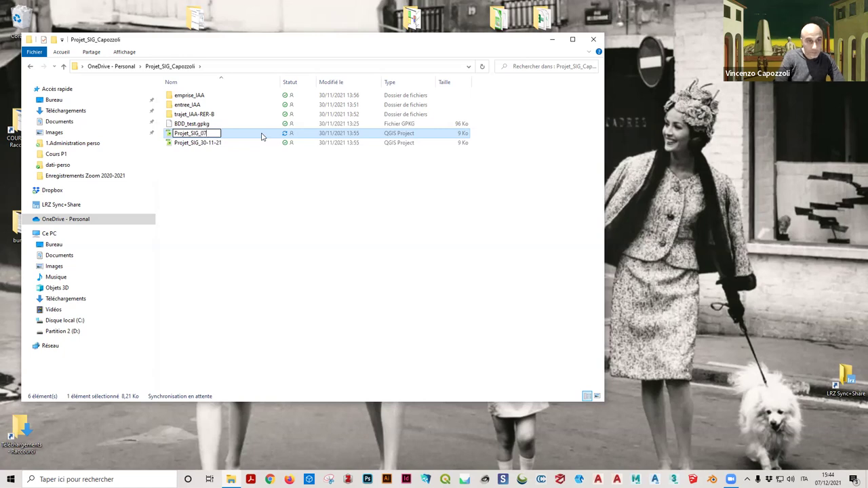
text(-12-21)
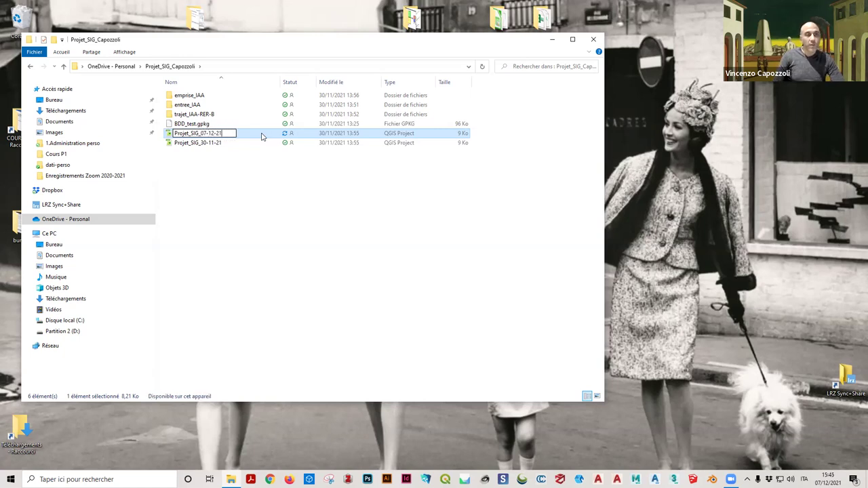
key(Return)
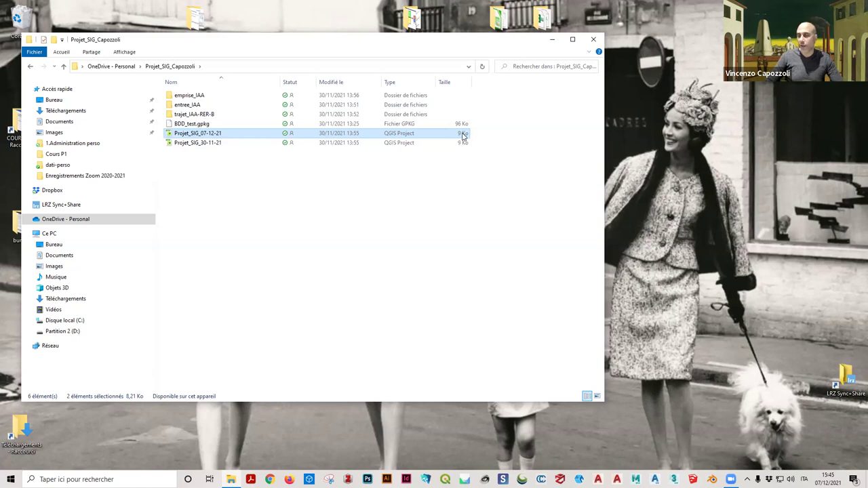
Step: Open the project Projet_SIG_07-12-21 in QGIS and widen the list of unavailable layers
double_click(197, 134)
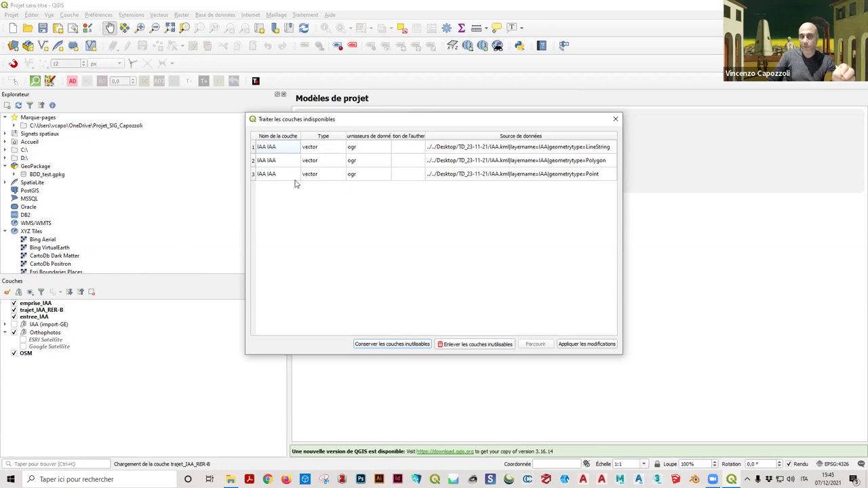
drag(246, 196, 209, 195)
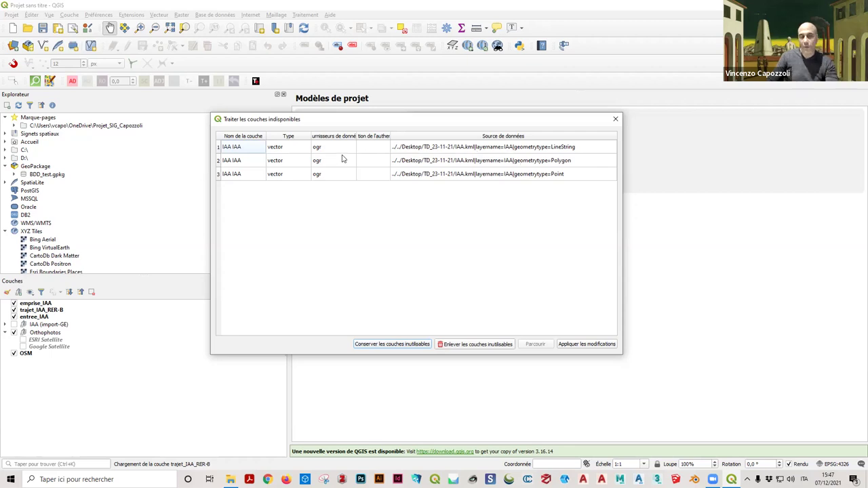
click(505, 148)
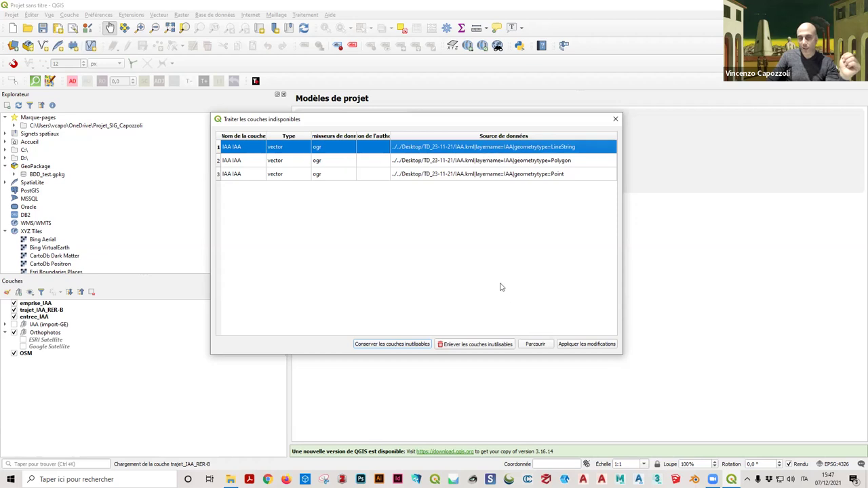
click(535, 344)
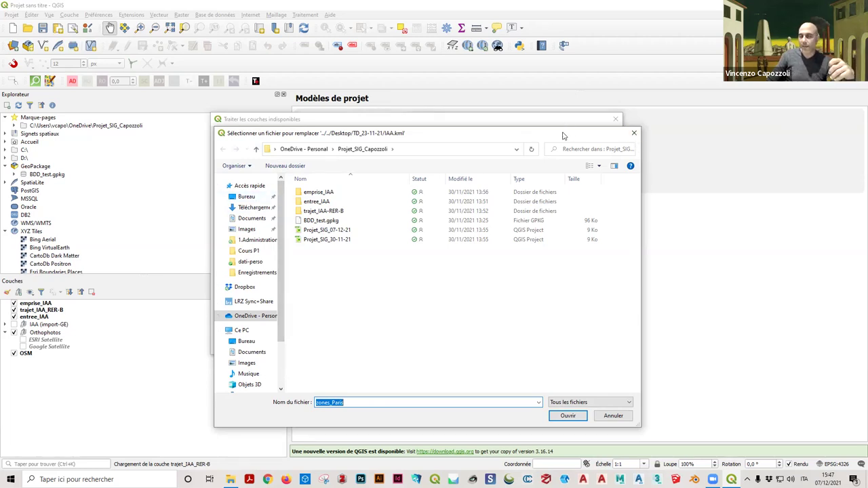
drag(562, 135, 347, 97)
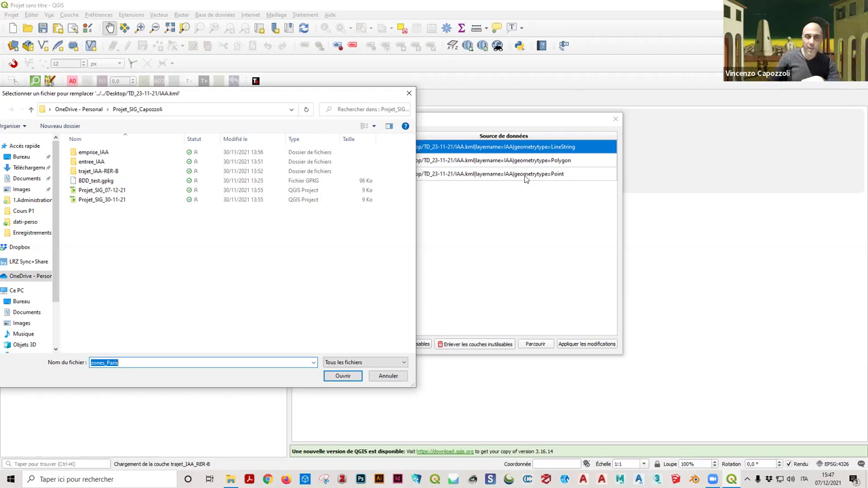
click(409, 93)
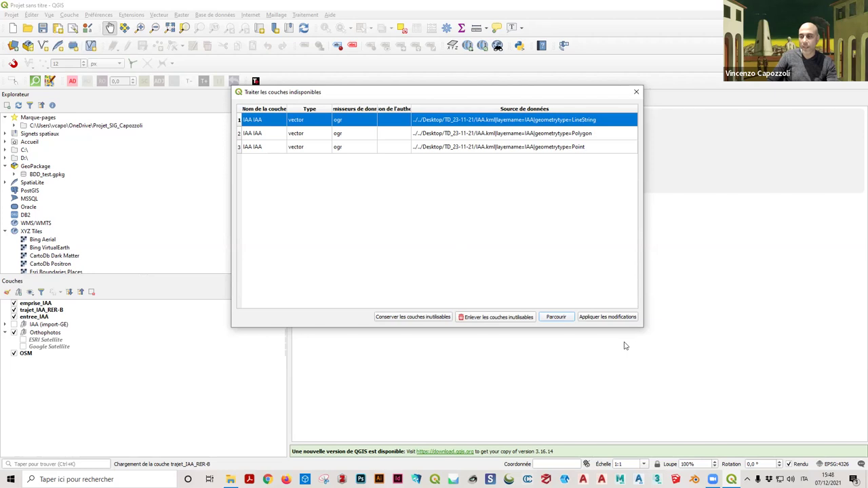
Step: Remove the three unusable IAA layers from the project and delete the IAA (import-GE) group
click(525, 318)
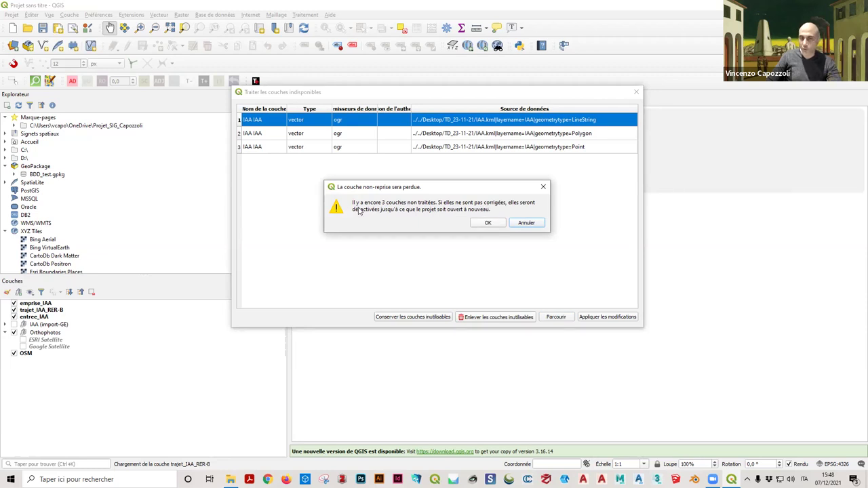
click(488, 223)
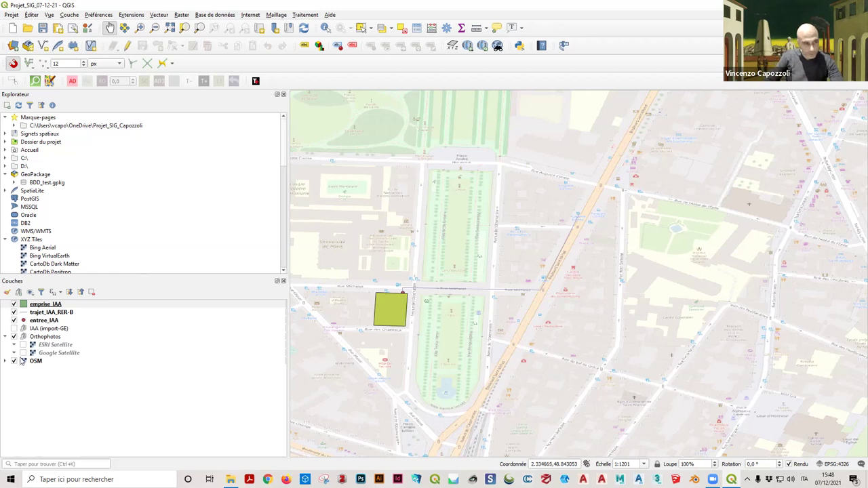
click(38, 330)
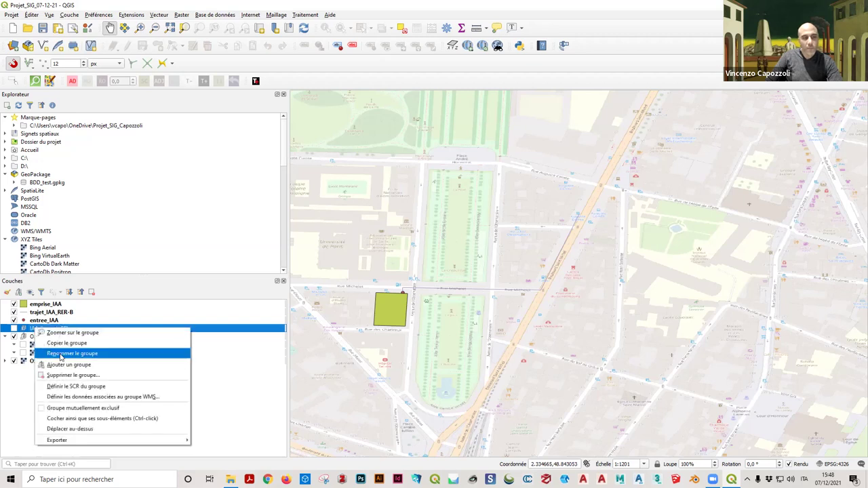
click(88, 376)
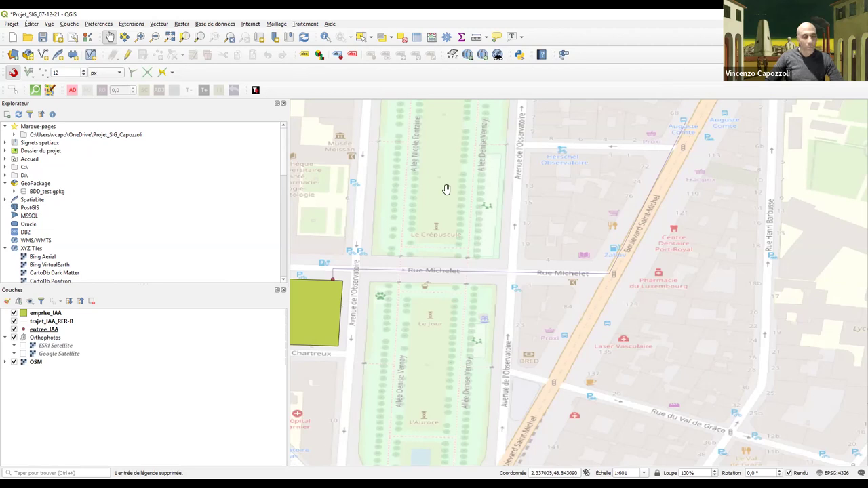
scroll(316, 291, down, 1)
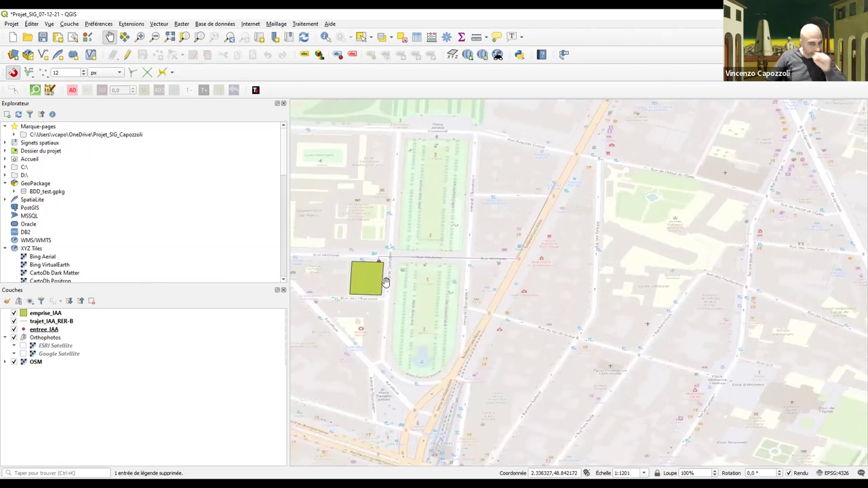
drag(384, 281, 409, 287)
scroll(364, 306, up, 1)
scroll(409, 287, down, 1)
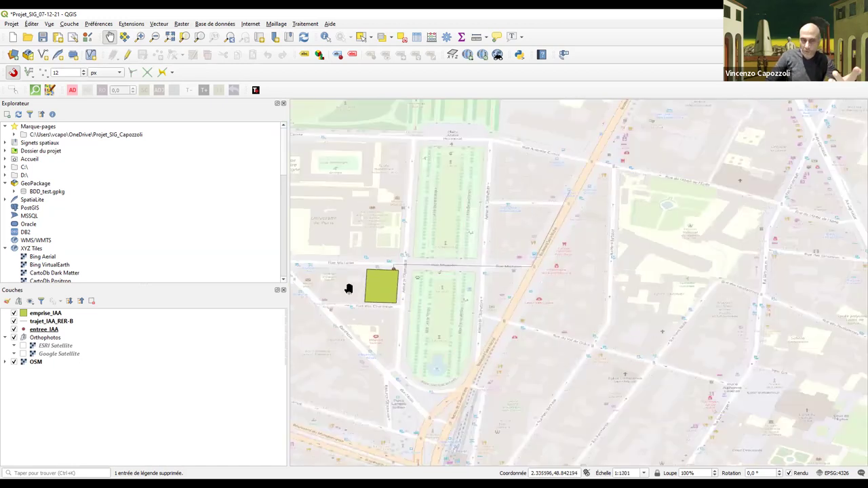
Step: Group the layers emprise_IAA, trajet_IAA_RER-B and entree_IAA together in the project's layer tree
scroll(358, 281, up, 1)
drag(487, 286, 430, 292)
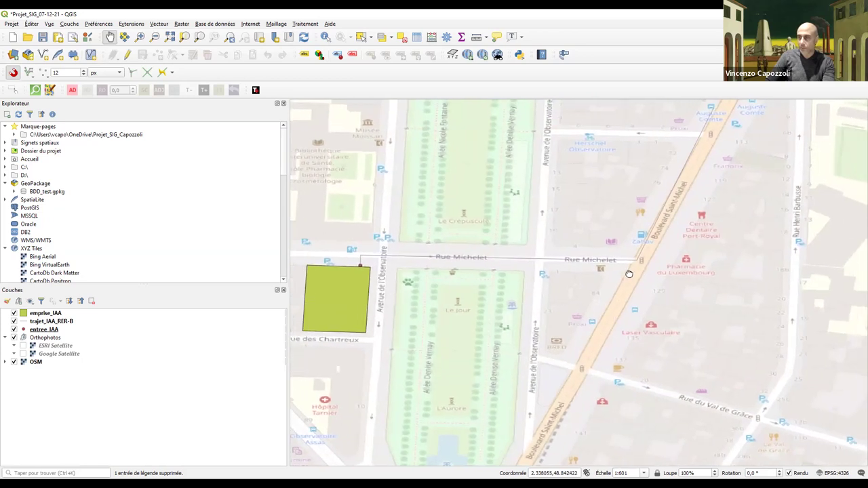
click(47, 314)
click(48, 322)
click(48, 331)
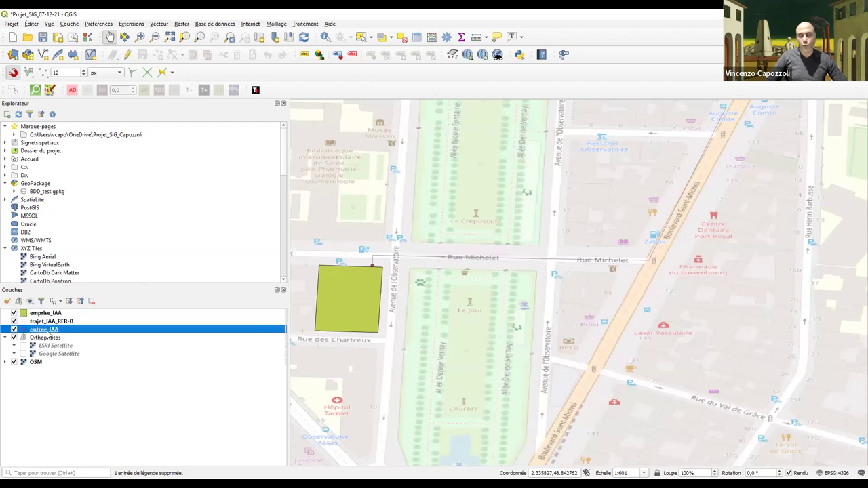
click(54, 314)
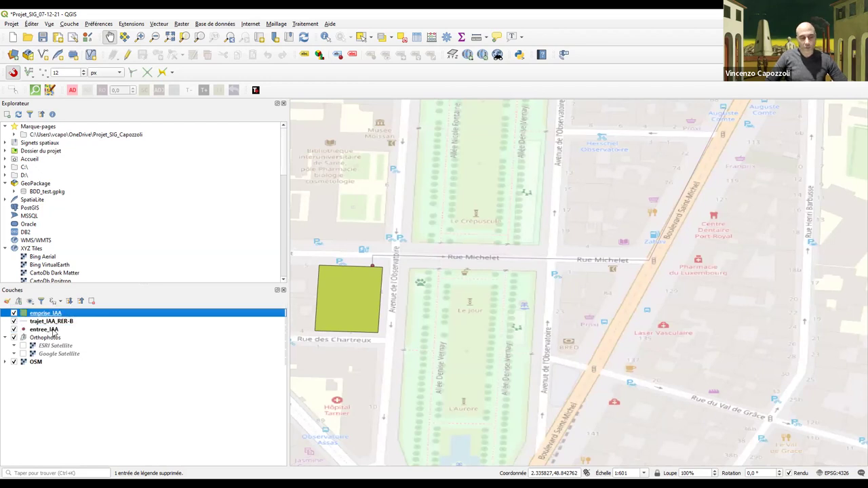
shift+click(54, 330)
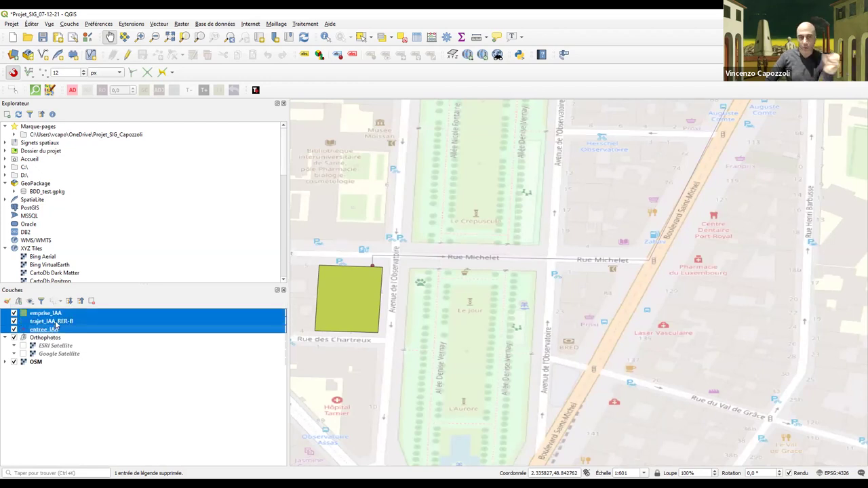
right_click(60, 321)
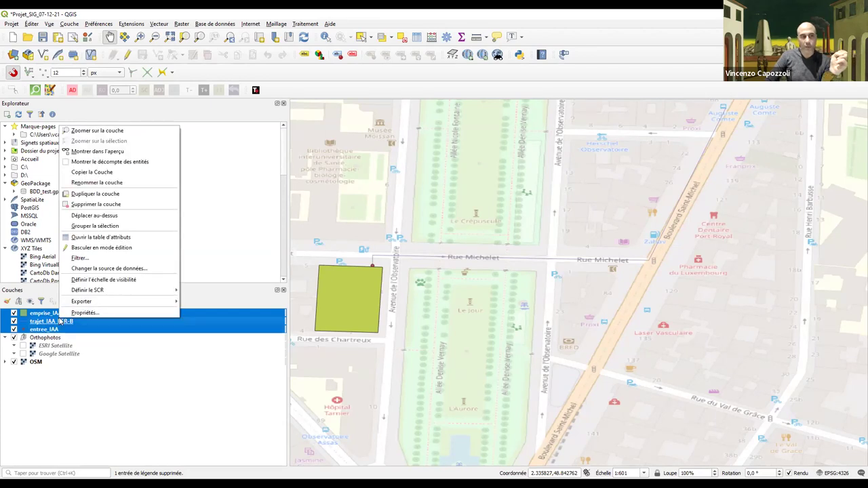
click(131, 231)
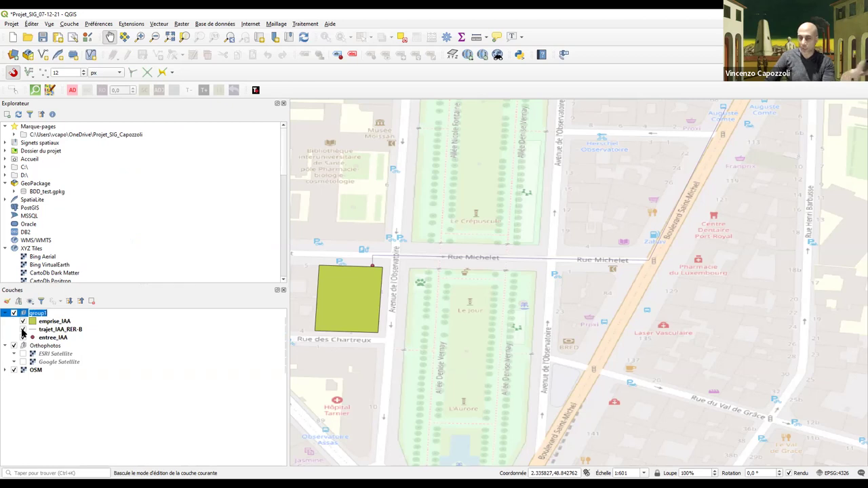
Step: Name the new layer group "Travail IAA 30 novembre"
key(BackSpace)
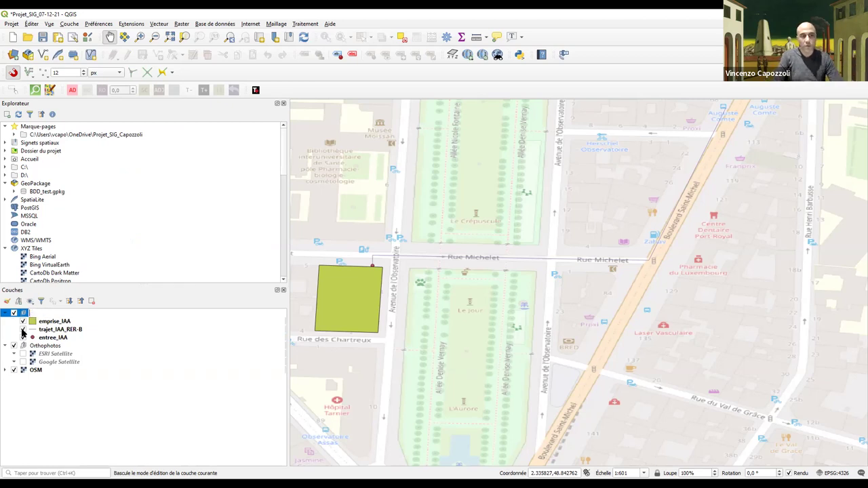
text(Travail IAA)
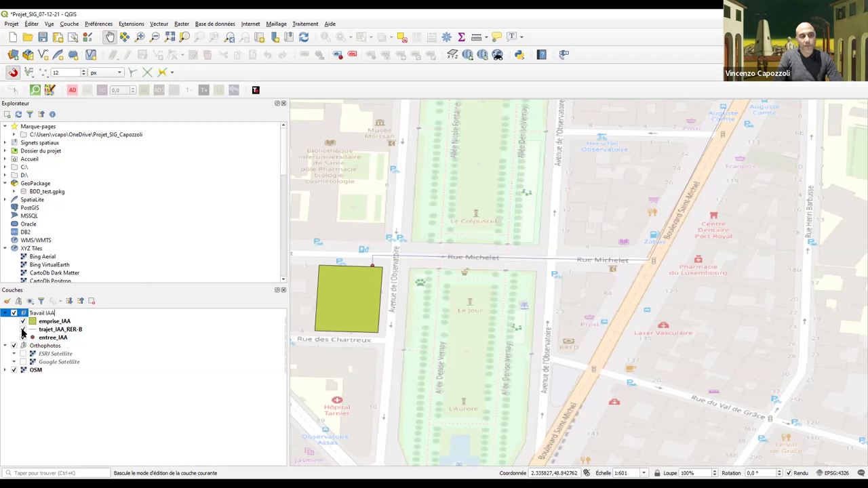
text( 30 novembre)
key(Return)
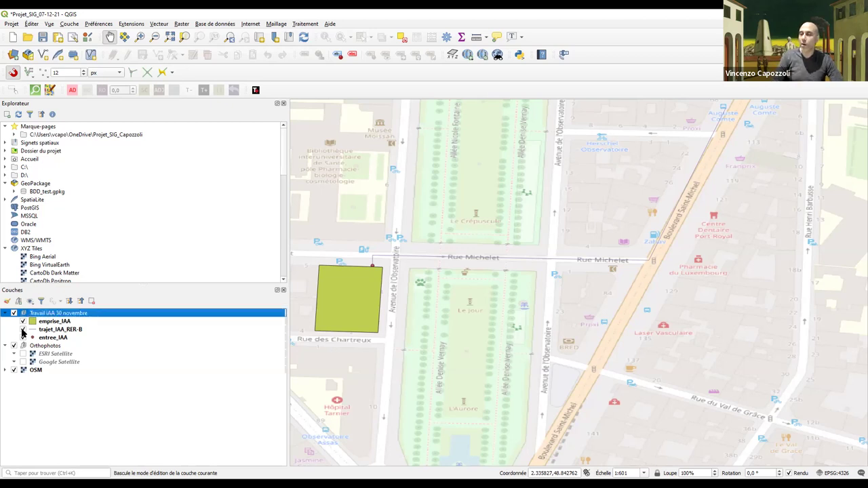
click(22, 330)
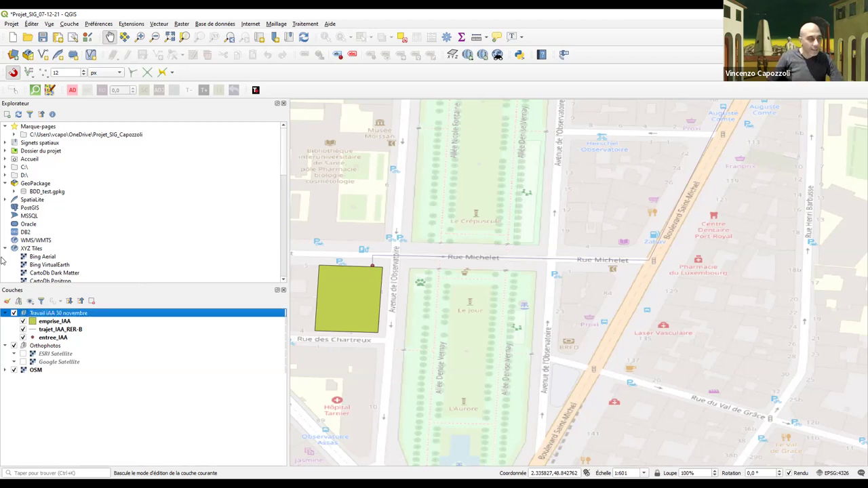
Step: Rename the group of IAA layers as "Vectorisation IAA 30 novembre"
right_click(41, 315)
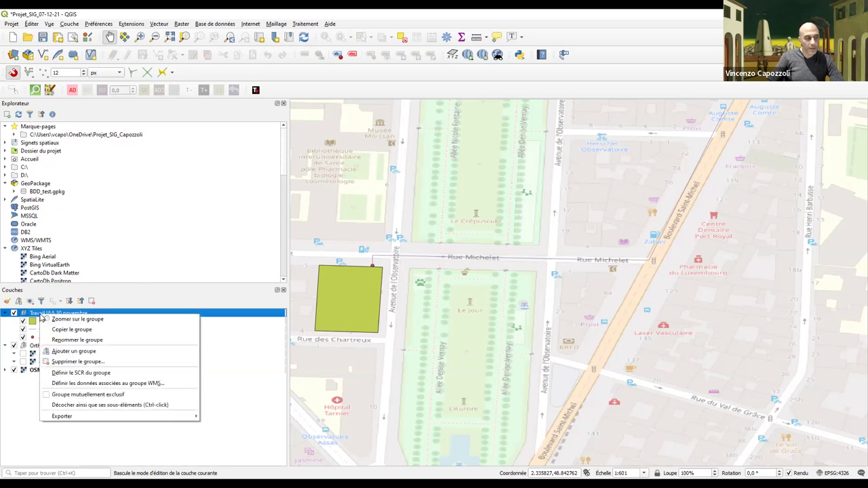
click(67, 340)
double_click(39, 314)
text(Vector spatial)
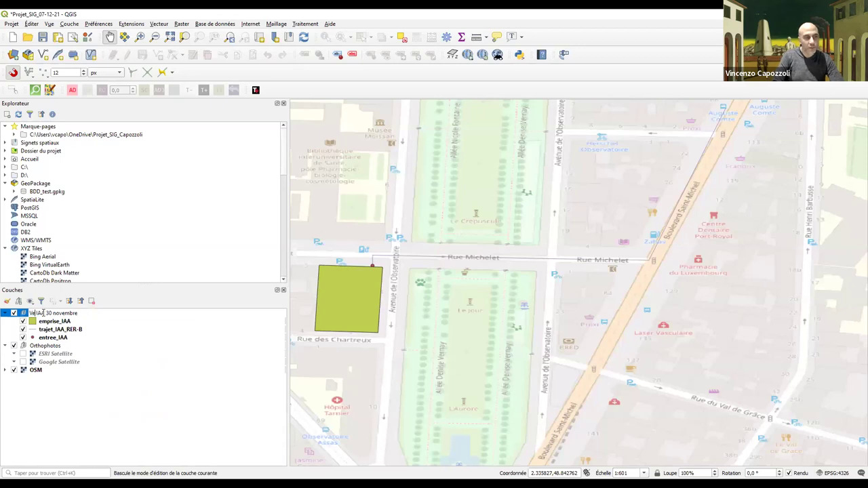
text(n)
key(Return)
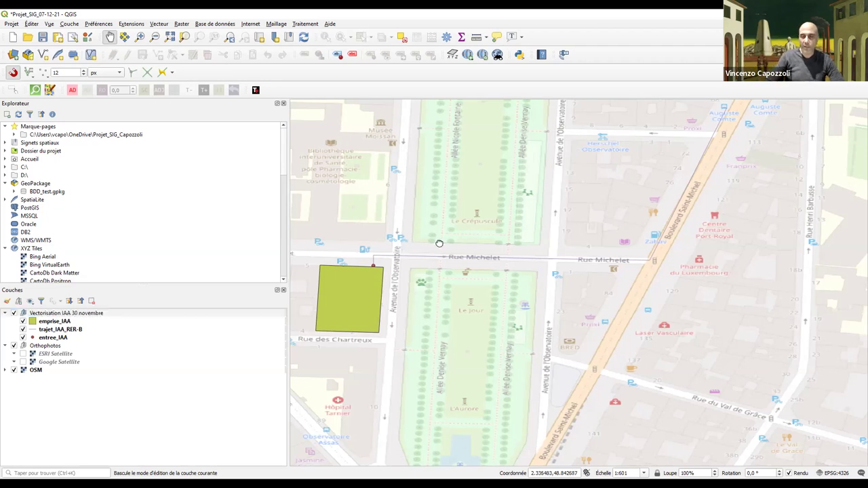
Step: Examine the IAA building's surroundings on the map and look through the available XYZ tile basemaps
drag(392, 250, 442, 261)
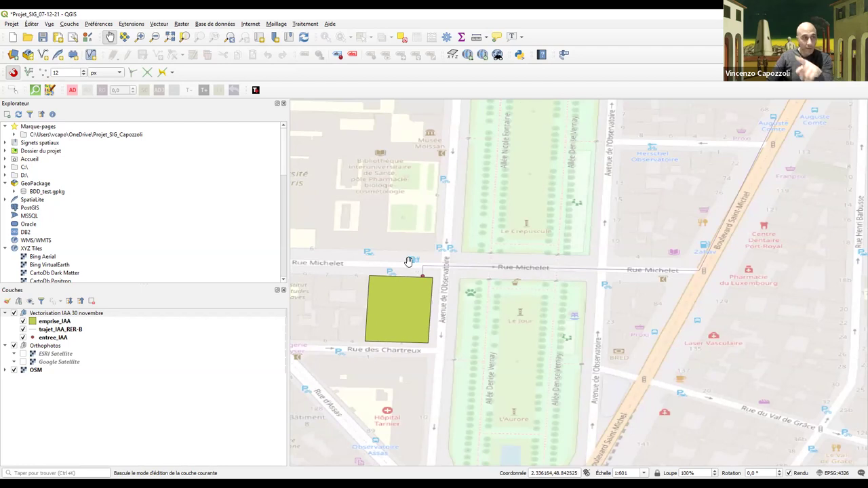
scroll(195, 261, down, 5)
scroll(195, 259, up, 5)
scroll(194, 259, down, 3)
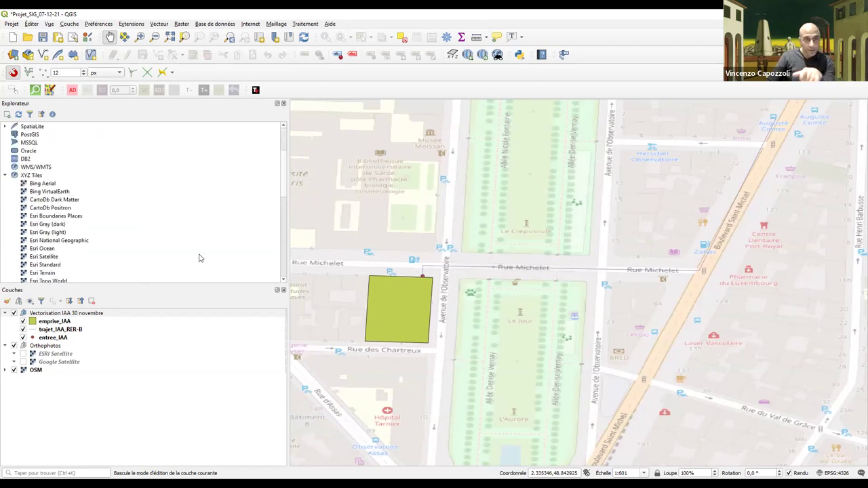
scroll(512, 229, down, 3)
scroll(65, 197, down, 1)
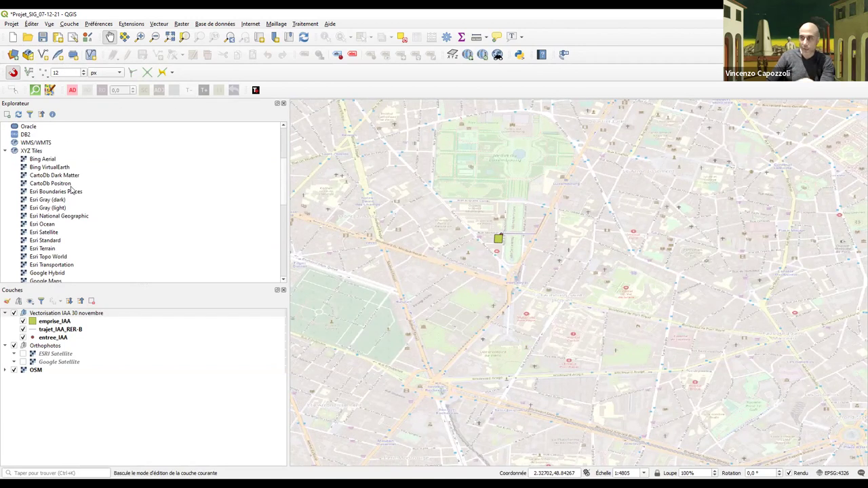
scroll(56, 227, down, 4)
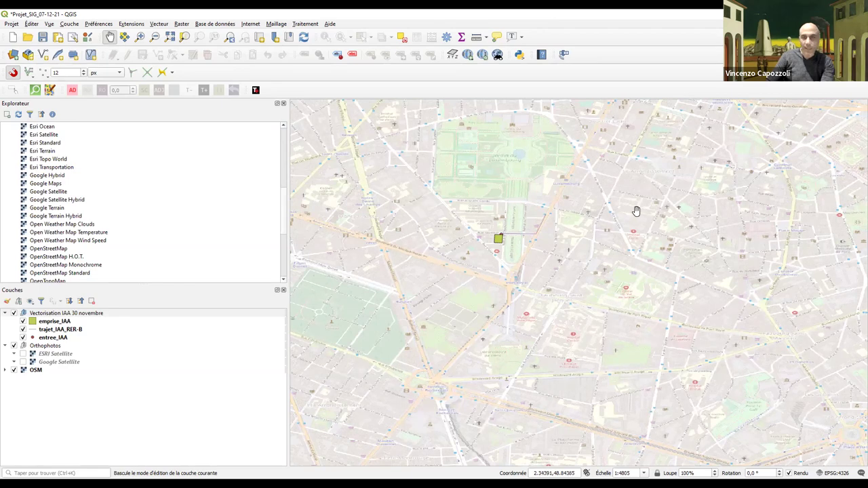
scroll(482, 221, up, 2)
drag(467, 241, 434, 238)
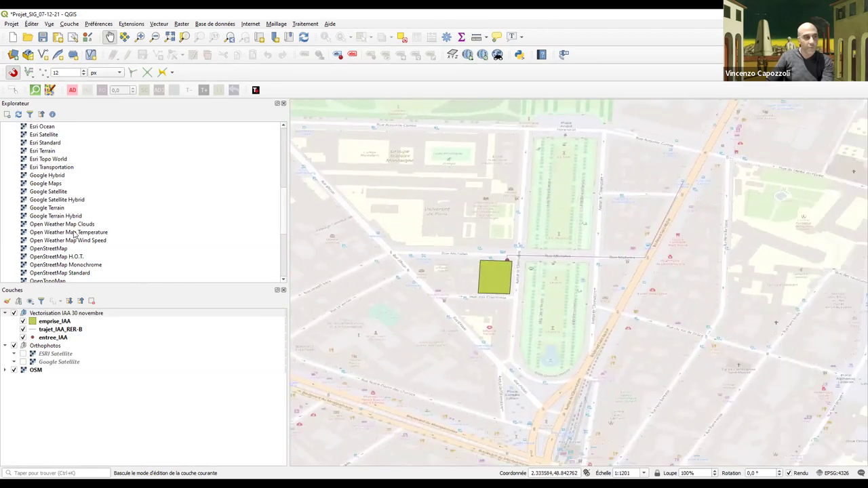
scroll(74, 234, up, 3)
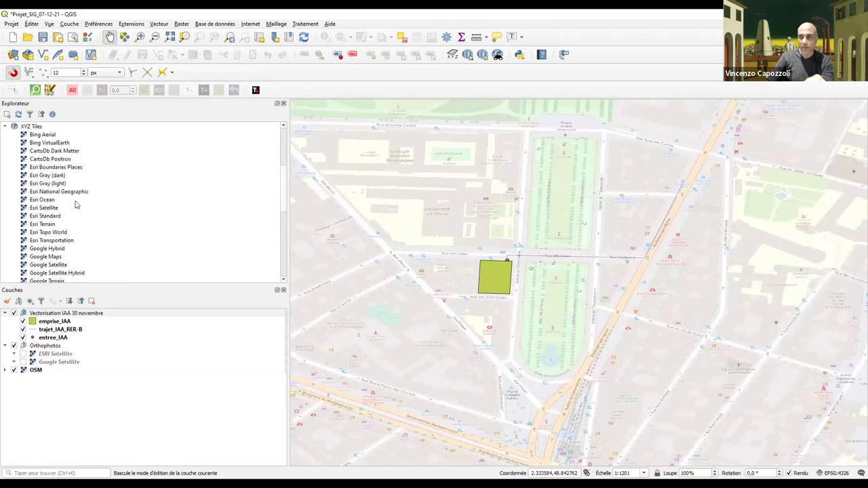
drag(568, 242, 543, 225)
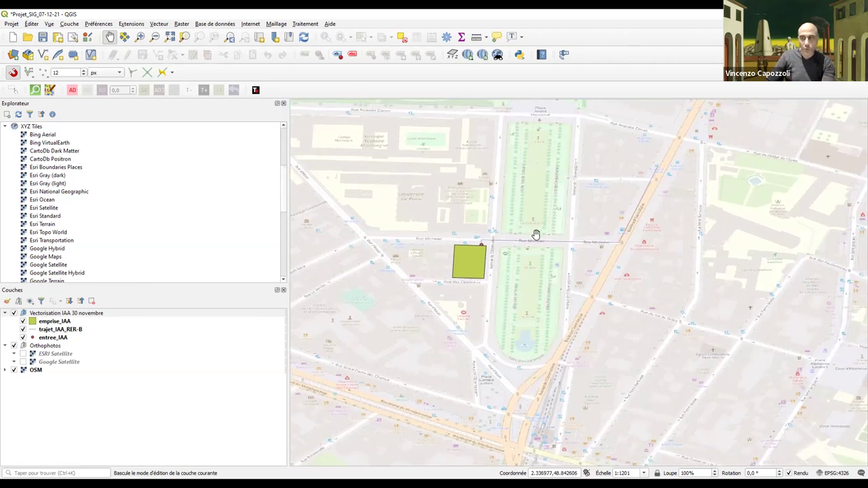
scroll(484, 231, up, 2)
drag(548, 202, 462, 164)
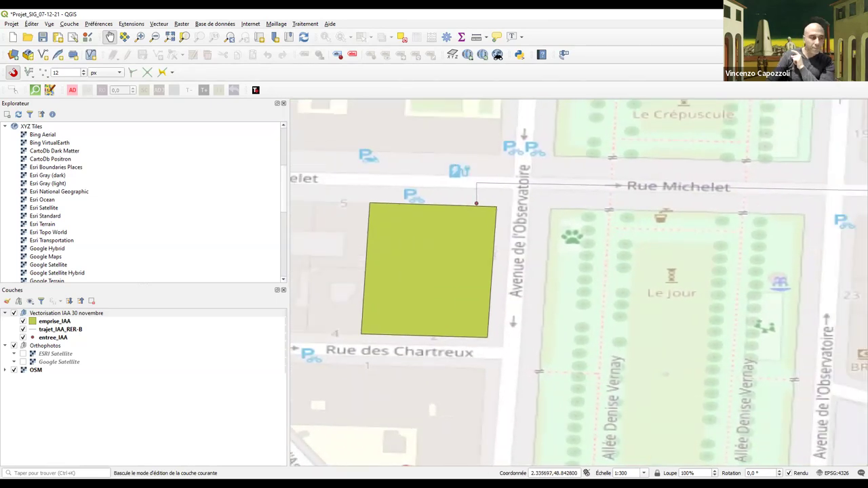
Step: Collapse the Vectorisation IAA 30 novembre and Orthophotos groups, and expand the Vectorisation group again
click(6, 313)
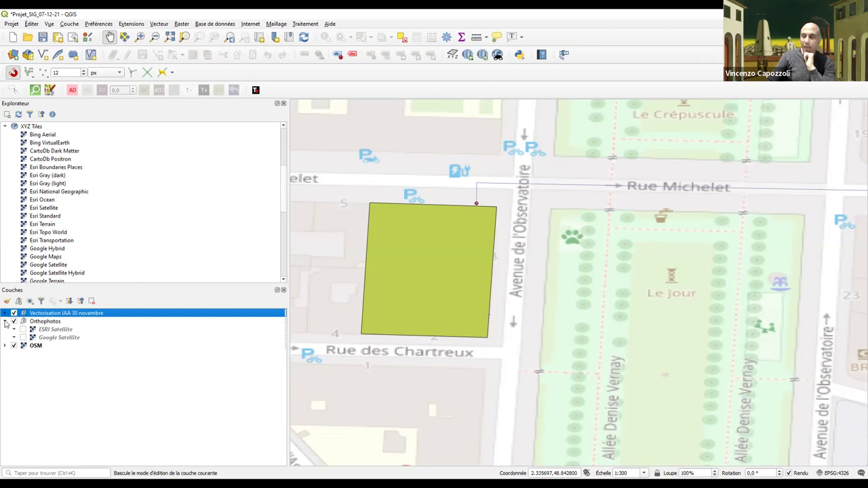
click(6, 322)
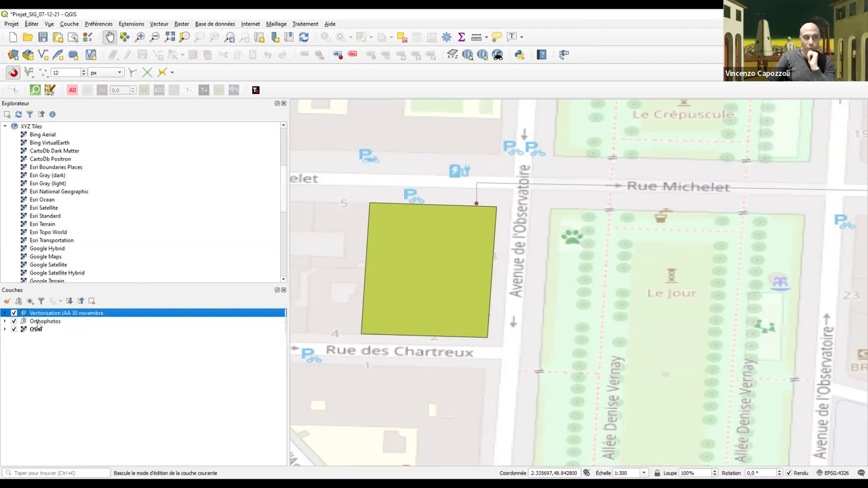
mouse_move(40, 339)
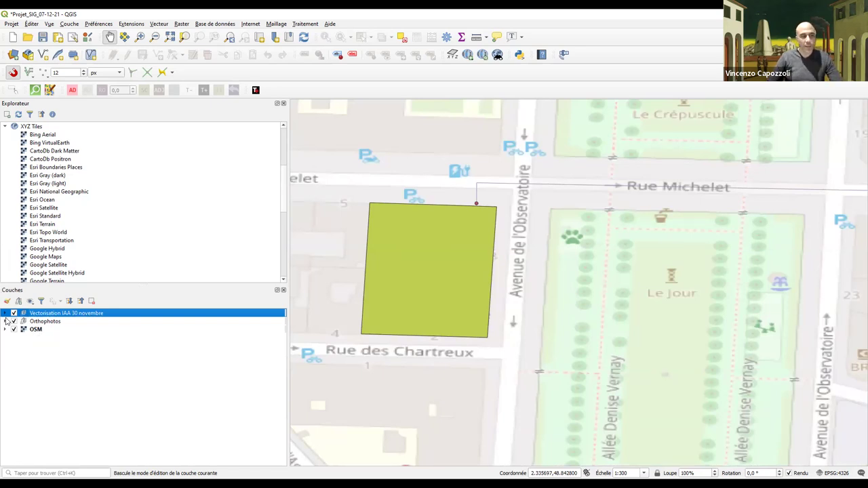
click(4, 313)
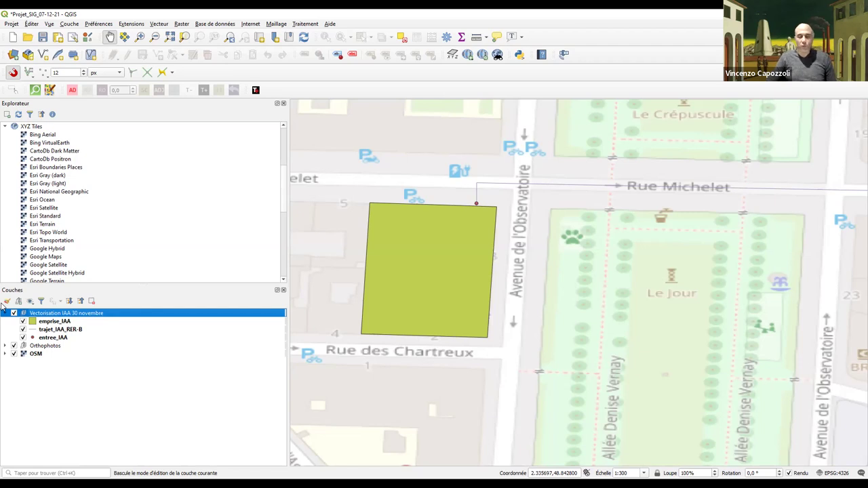
Step: Inspect the attribute table of the emprise_IAA layer and close it
click(54, 321)
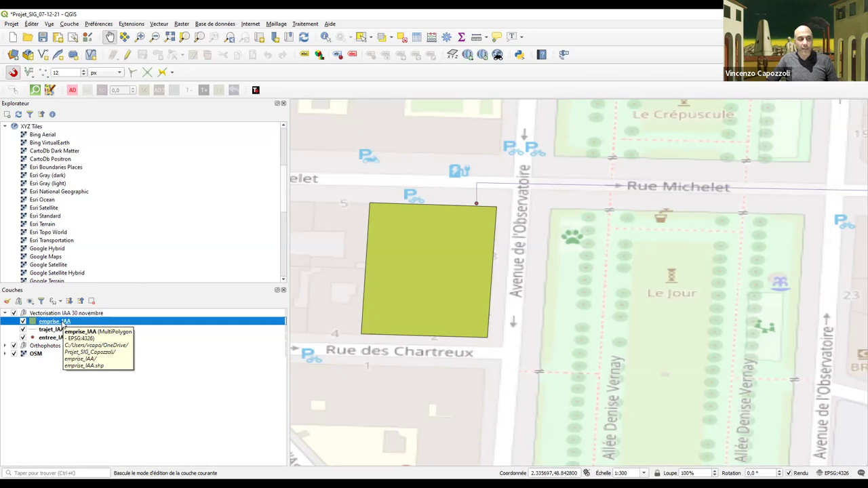
right_click(65, 324)
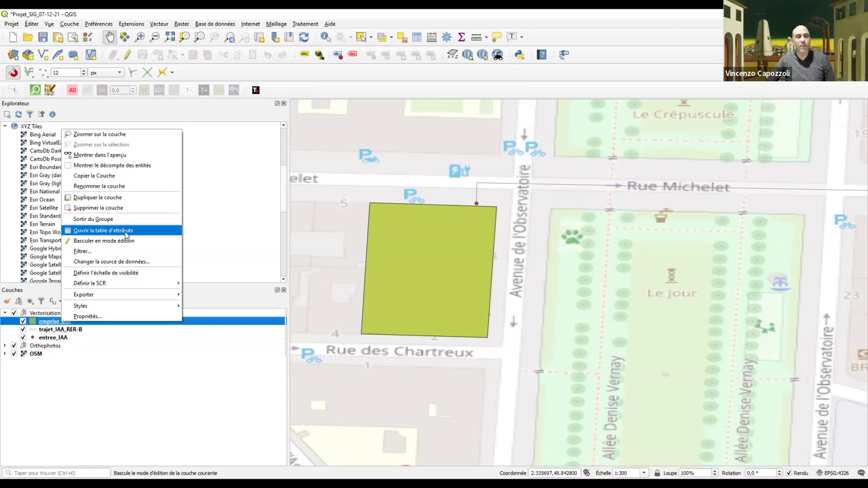
click(125, 234)
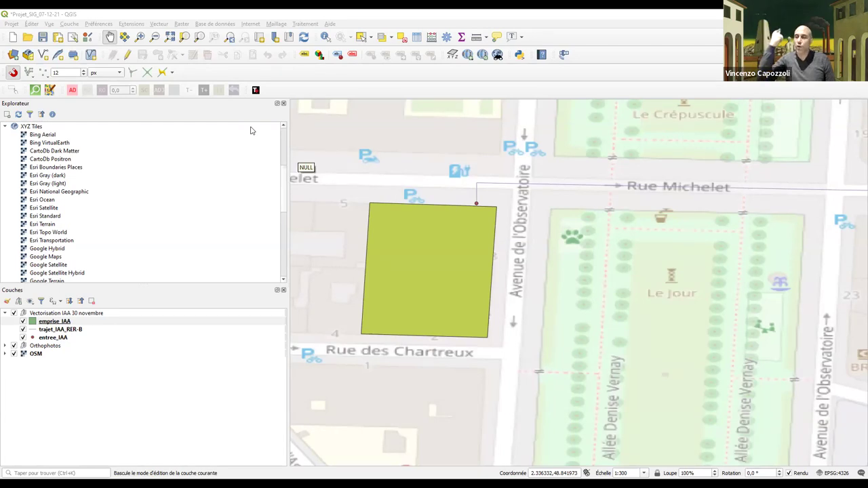
right_click(60, 321)
click(104, 224)
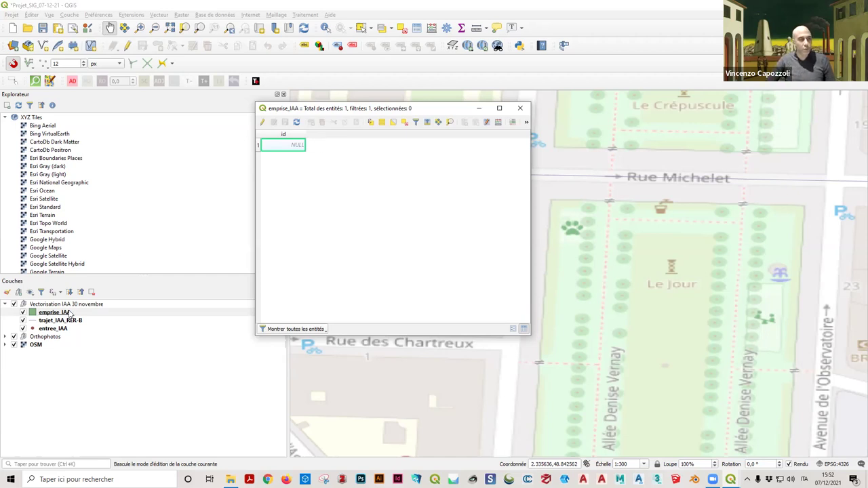
click(520, 107)
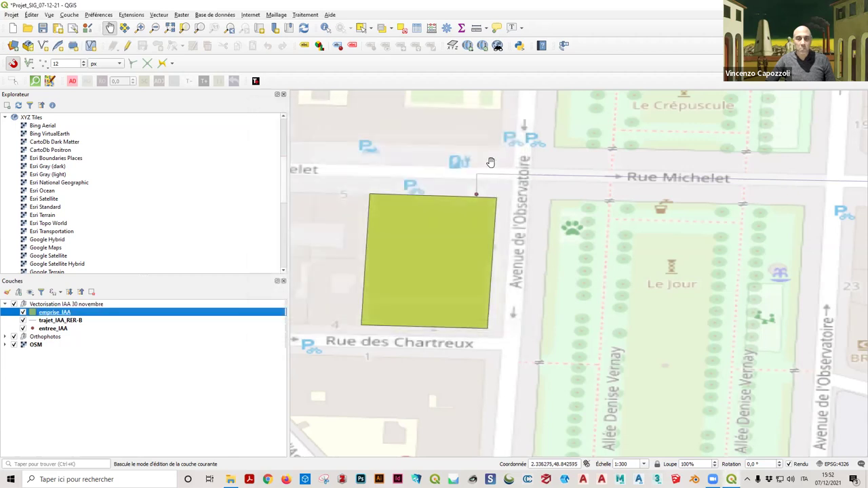
Step: Enable editing on emprise_IAA and digitise a four-sided polygon around the Bibliothèque interuniversitaire de Santé courtyards north of Rue Michelet, leaving its id empty
scroll(492, 166, down, 1)
drag(529, 217, 487, 220)
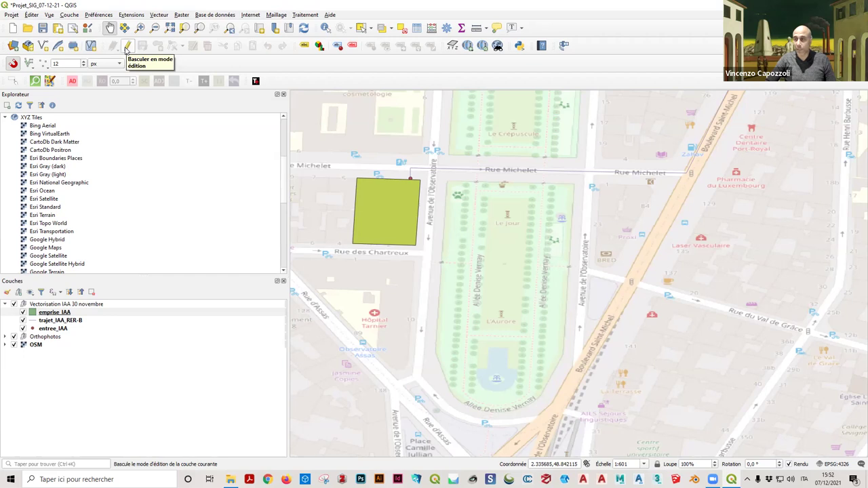
click(126, 47)
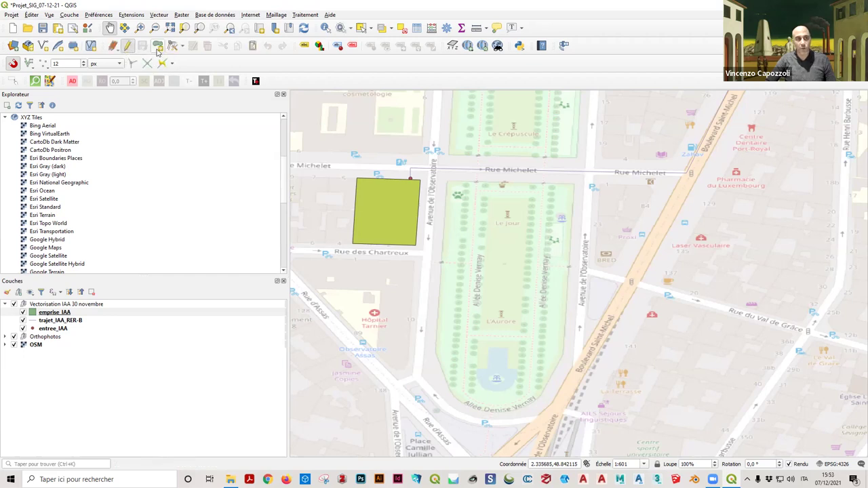
click(157, 49)
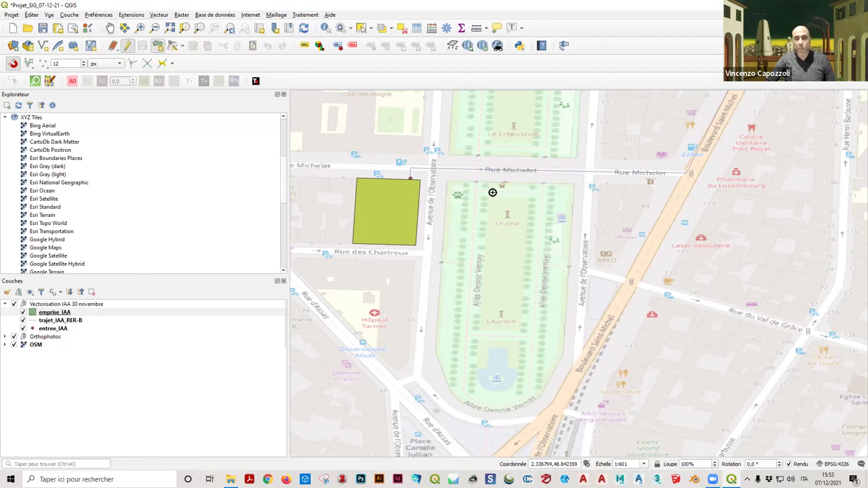
drag(434, 174, 503, 255)
scroll(493, 167, up, 1)
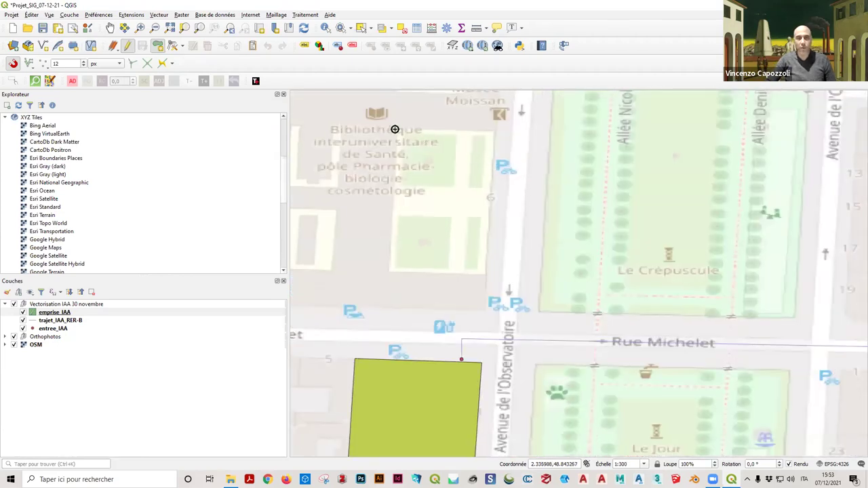
click(494, 130)
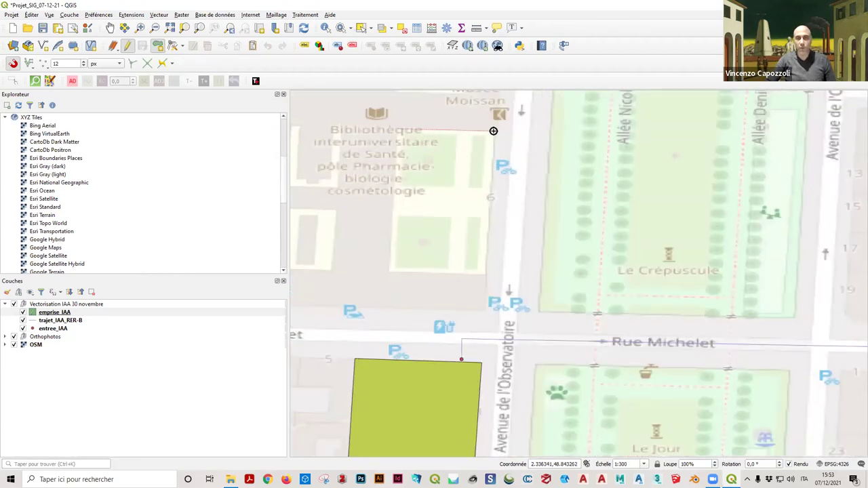
click(486, 276)
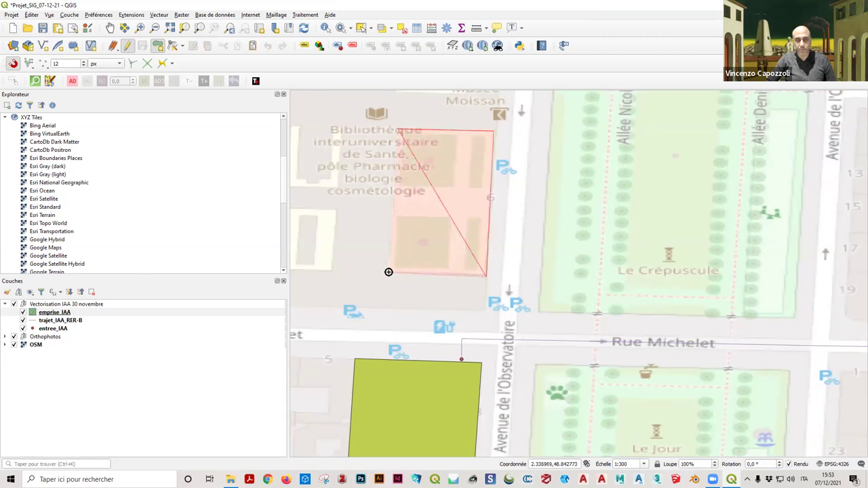
click(388, 272)
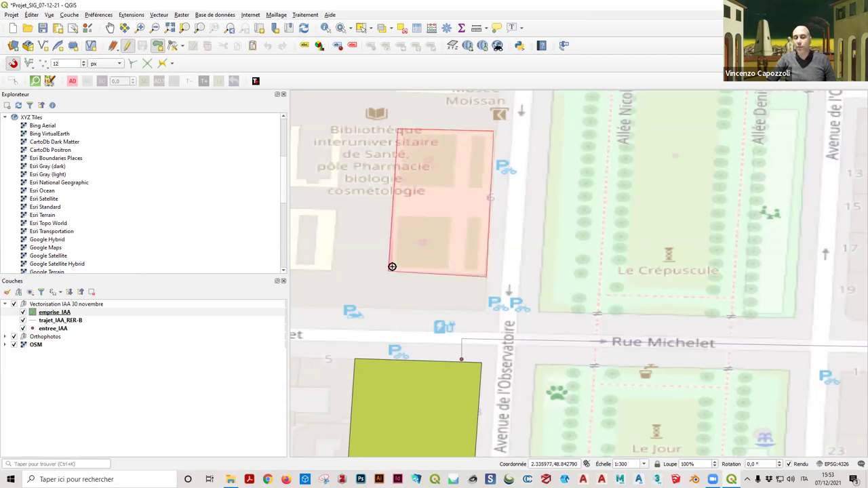
right_click(393, 266)
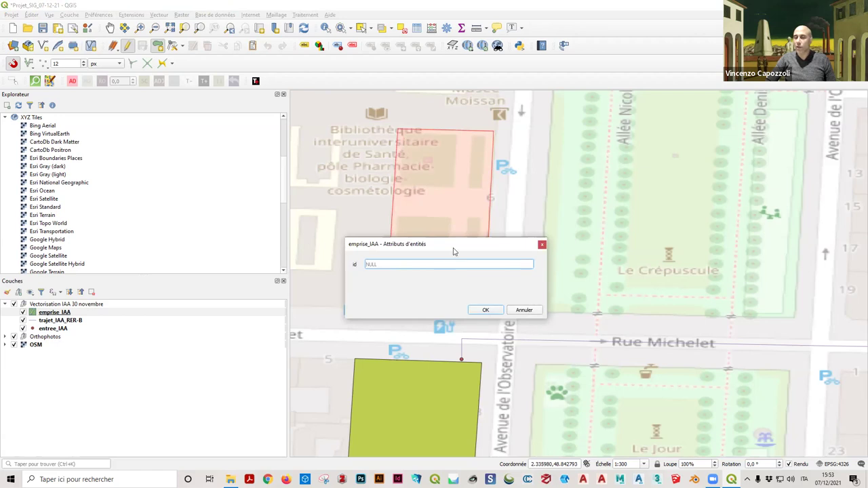
drag(452, 245, 463, 172)
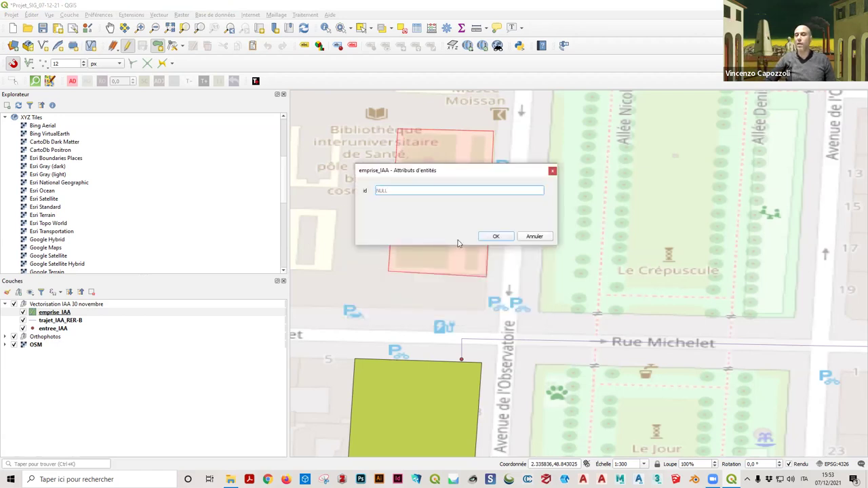
click(496, 237)
Step: Digitise a four-sided polygon over the École Nationale d'Administration building in emprise_IAA, leaving its id empty
scroll(497, 244, down, 2)
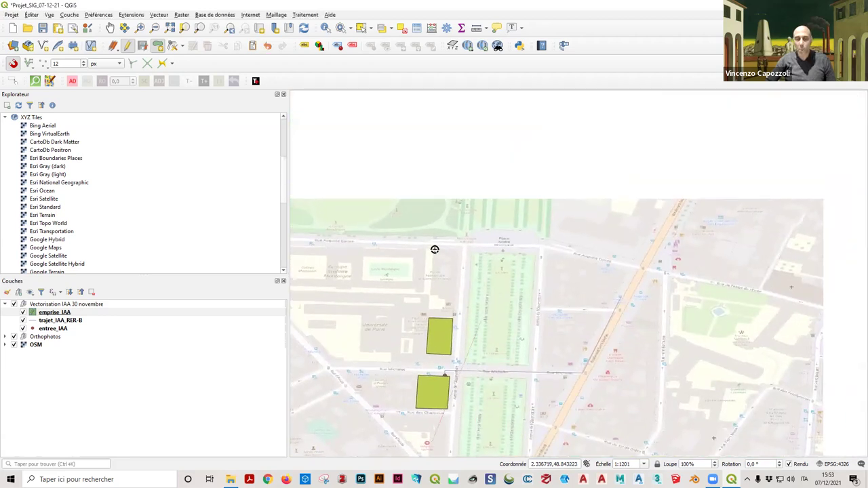
scroll(434, 277, up, 2)
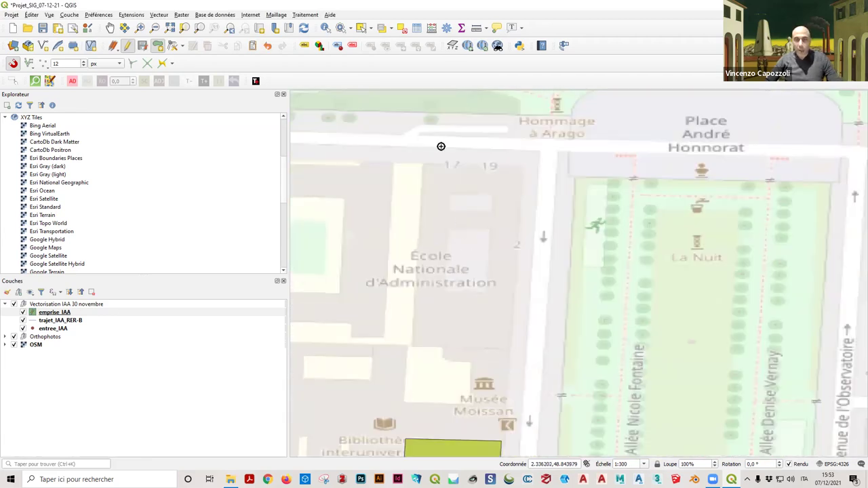
click(424, 161)
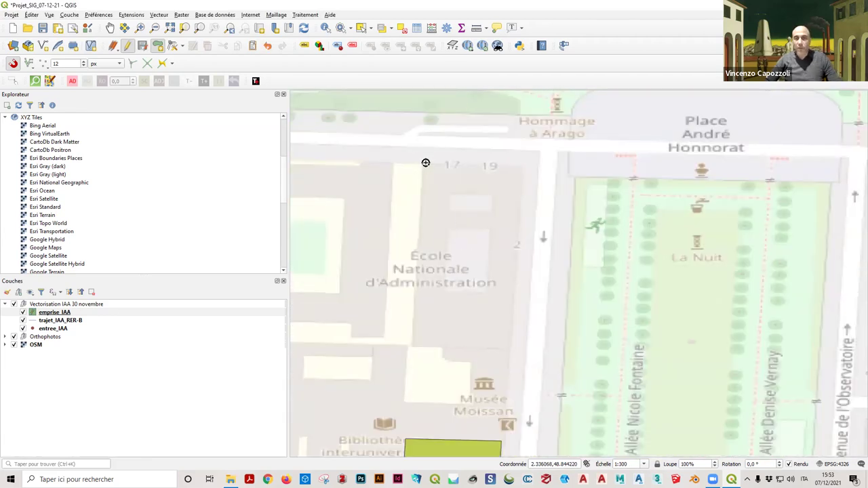
click(523, 166)
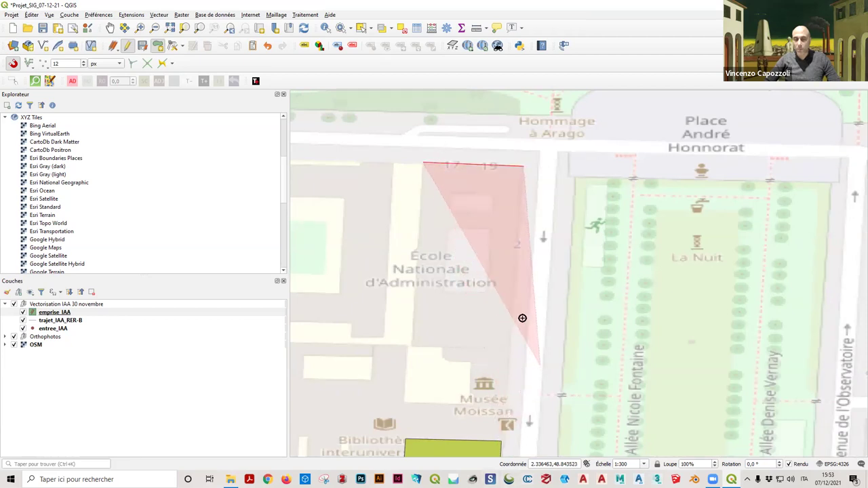
click(508, 351)
click(412, 347)
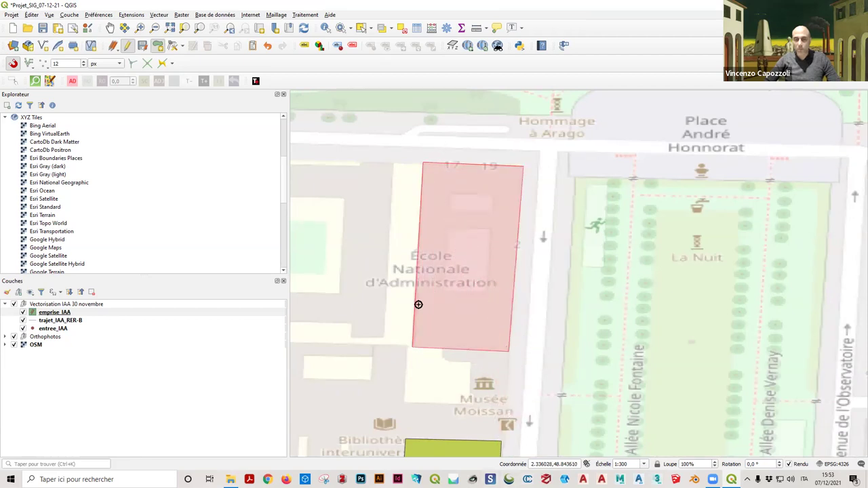
right_click(439, 209)
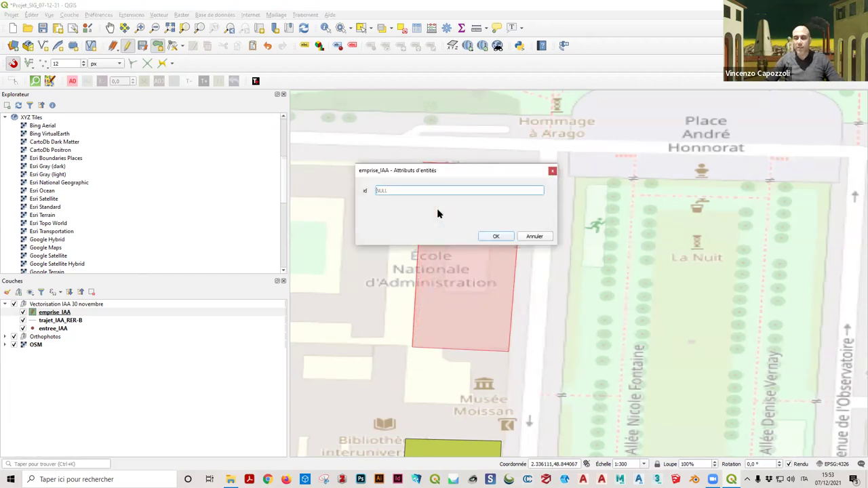
click(497, 237)
Step: Digitise a four-sided polygon around the Lycée Montaigne courtyard in emprise_IAA, leaving its id empty
scroll(507, 325, down, 2)
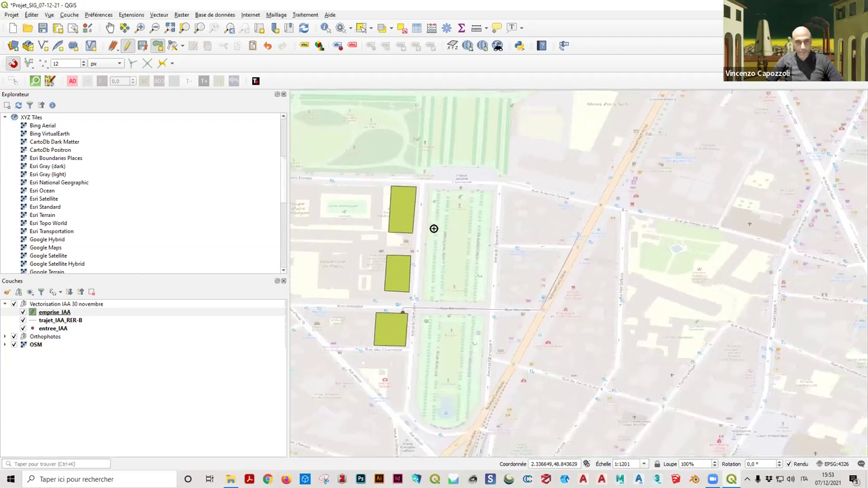
scroll(332, 190, up, 2)
drag(341, 211, 434, 206)
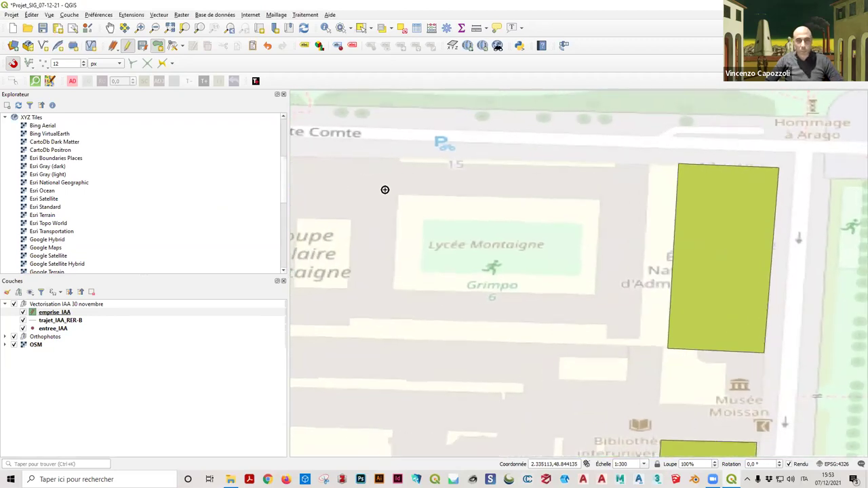
click(399, 193)
click(601, 199)
click(594, 295)
click(393, 291)
right_click(393, 291)
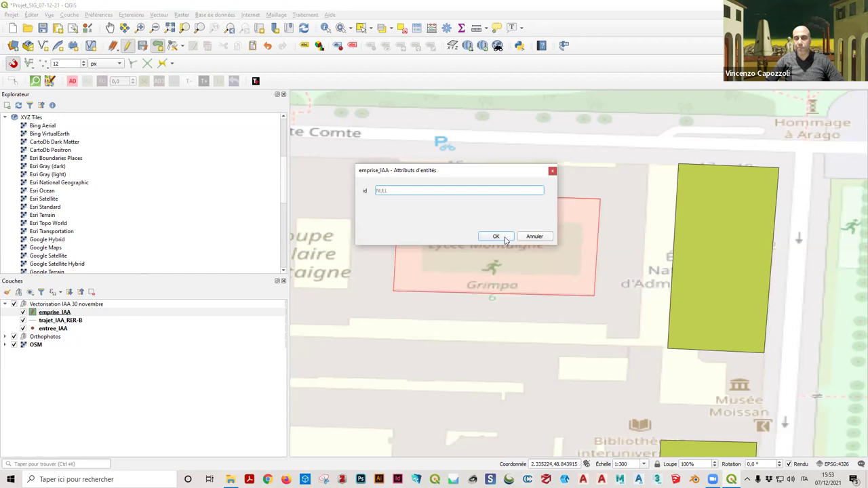
click(496, 236)
Step: Inspect the emprise_IAA attribute table for the records of the newly digitised polygons and close it
scroll(465, 237, down, 2)
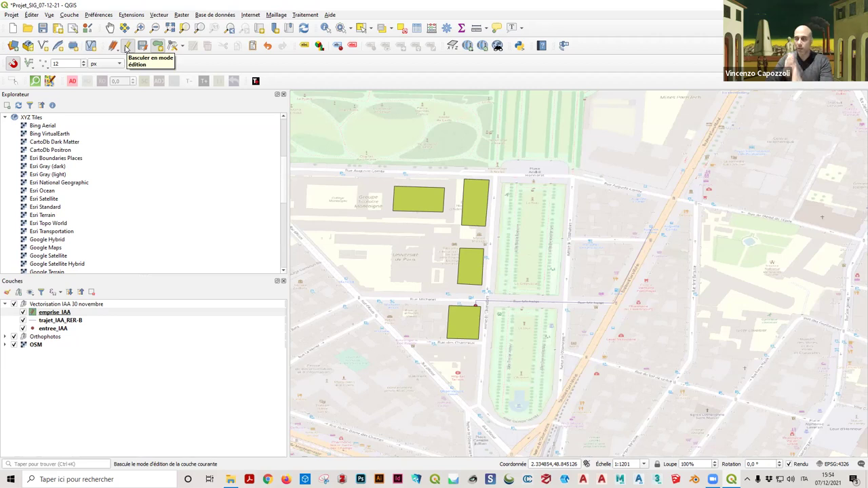
click(127, 46)
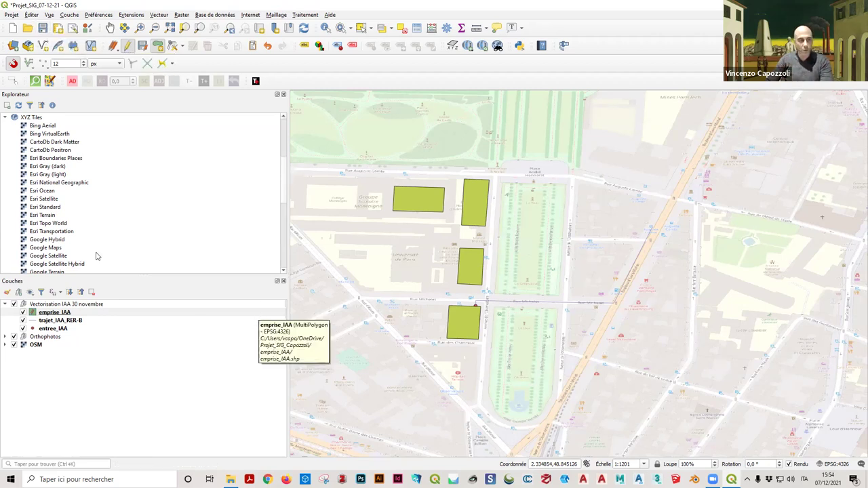
right_click(67, 316)
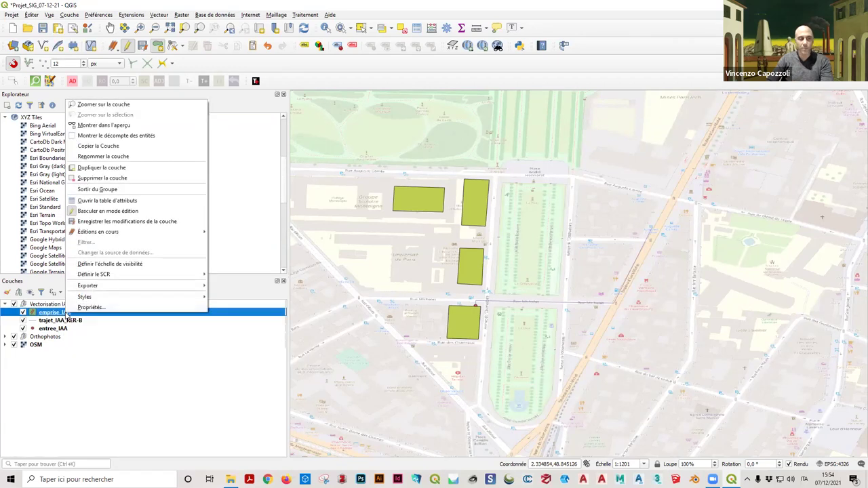
click(102, 201)
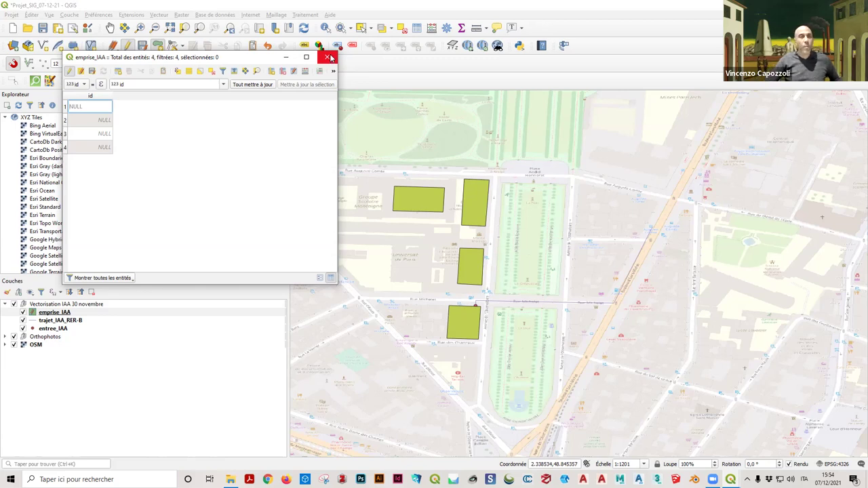
click(330, 57)
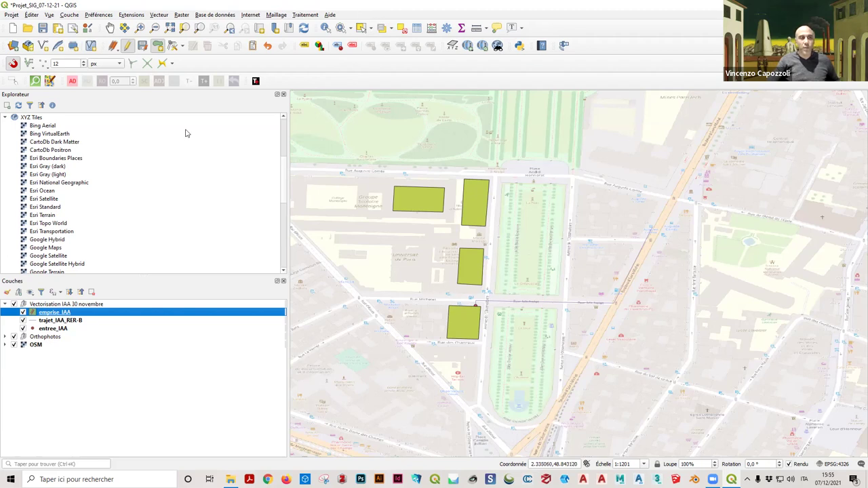
Step: Stop editing the emprise_IAA layer and discard its unsaved modifications
scroll(177, 173, up, 4)
scroll(177, 172, up, 1)
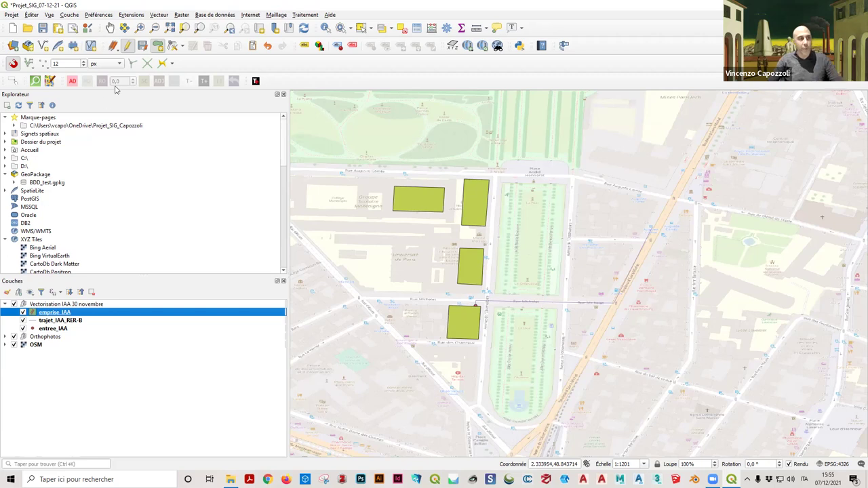
click(128, 48)
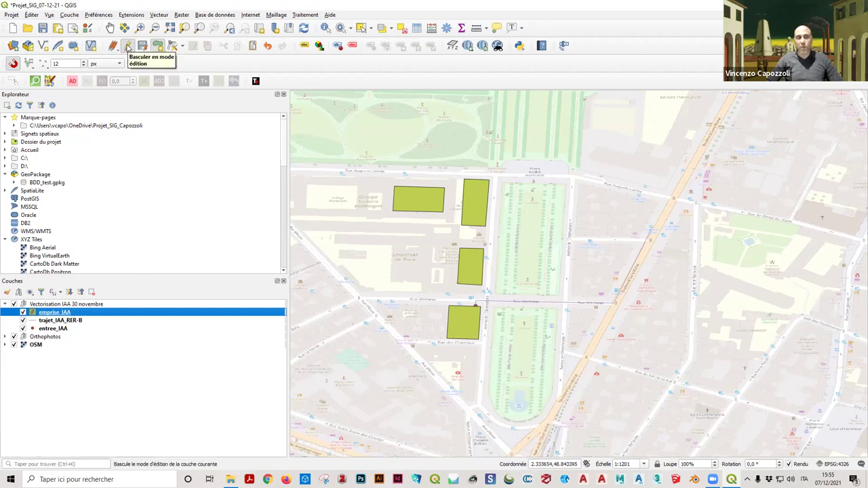
click(129, 47)
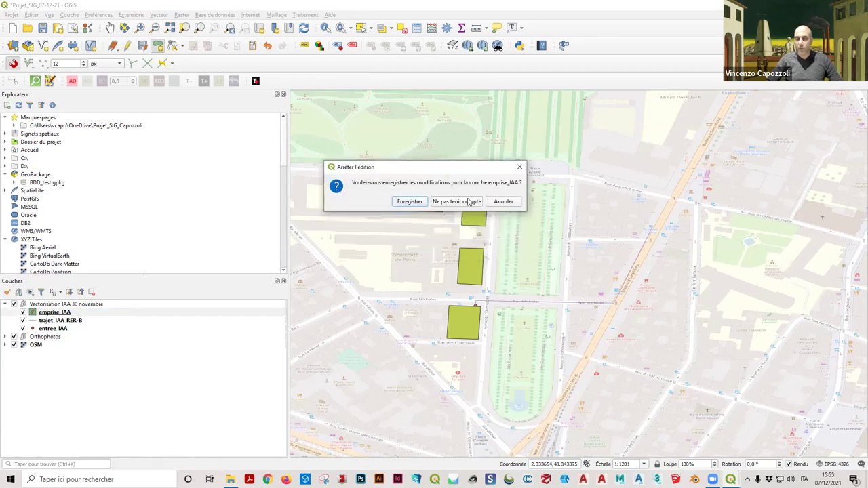
click(465, 203)
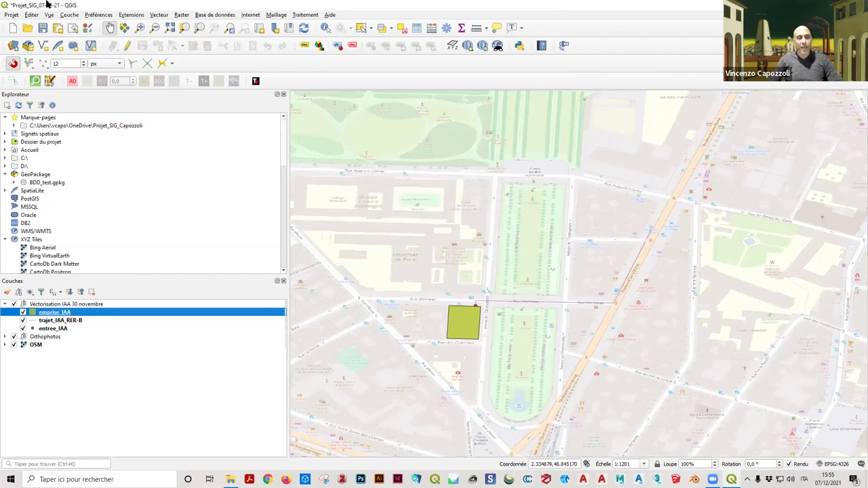
Step: Hide the Vectorisation IAA 30 novembre group on the map and collapse it in the layer tree
drag(547, 249, 498, 272)
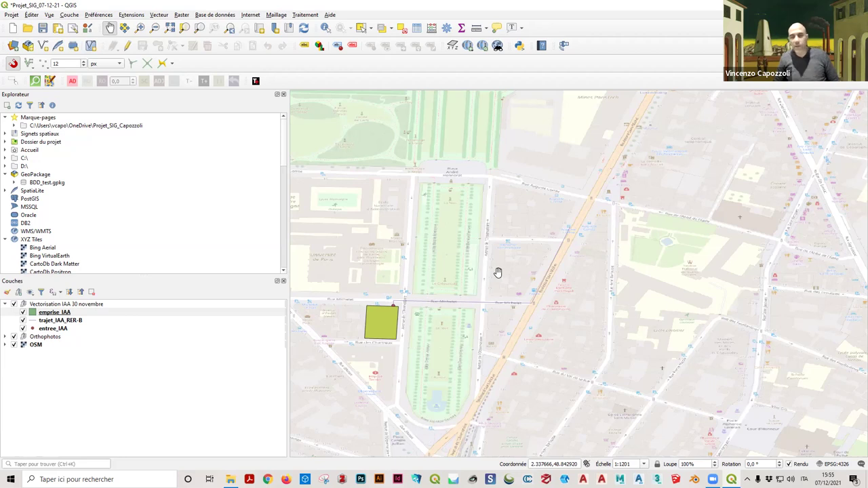
drag(471, 245, 590, 274)
drag(518, 257, 477, 137)
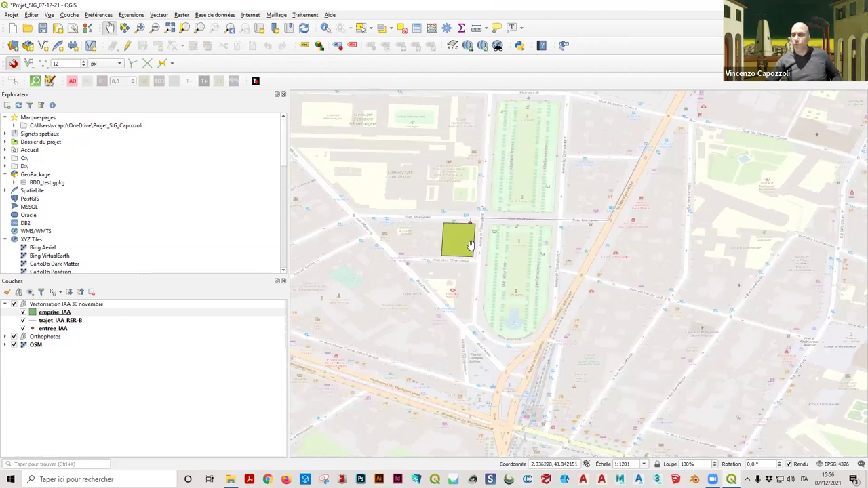
click(14, 305)
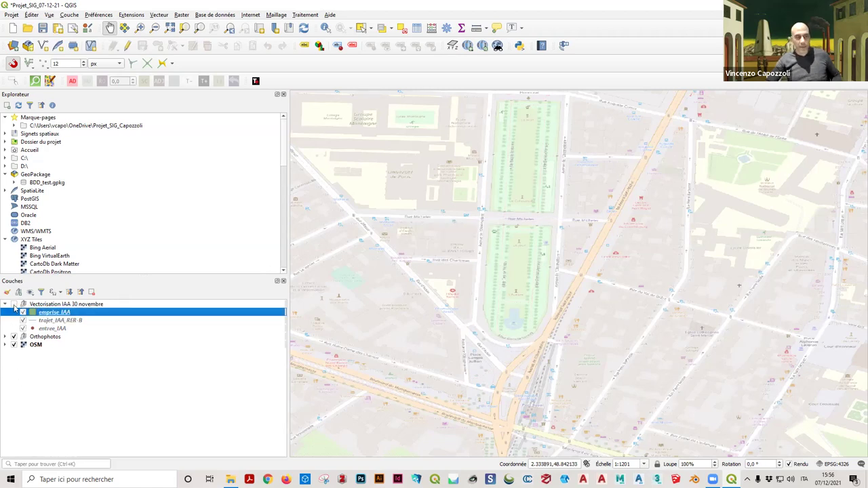
click(15, 304)
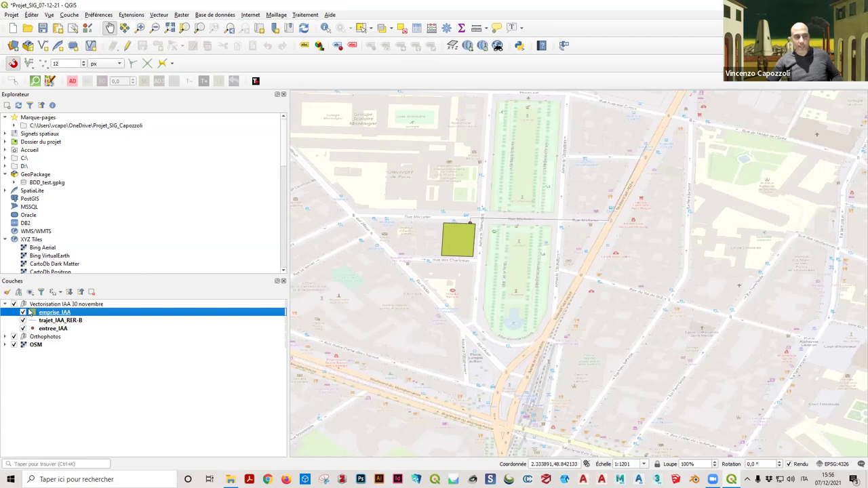
click(14, 305)
click(6, 305)
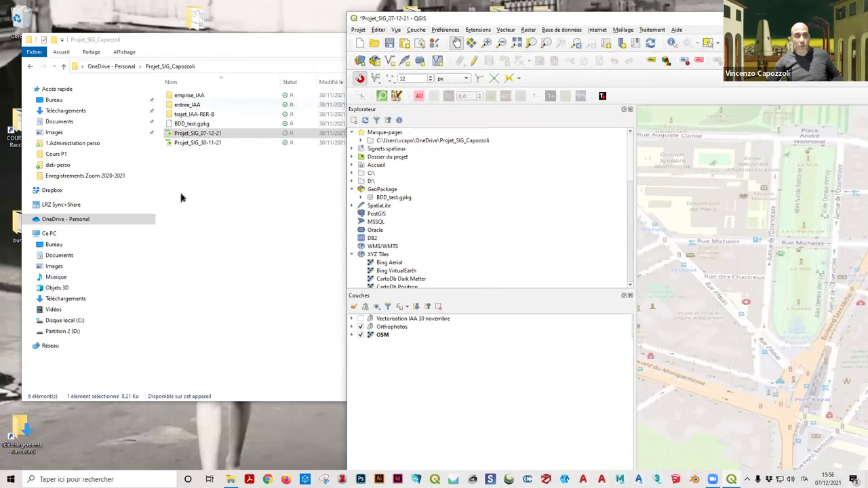
Step: Create a new folder named zones_ inside Projet_SIG_Capozzoli
click(188, 175)
right_click(188, 174)
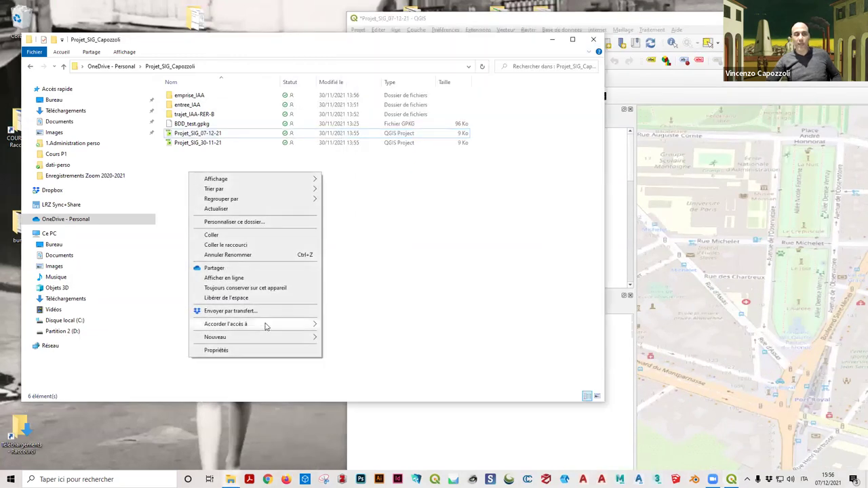
mouse_move(266, 337)
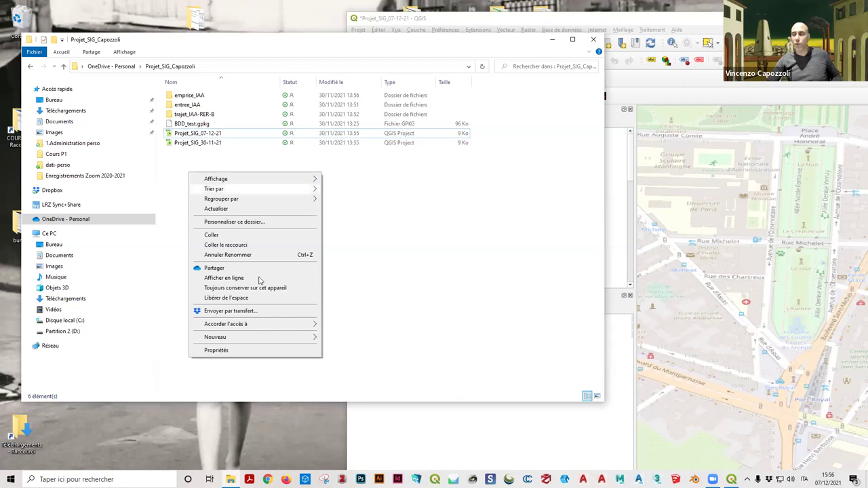
mouse_move(300, 338)
click(406, 342)
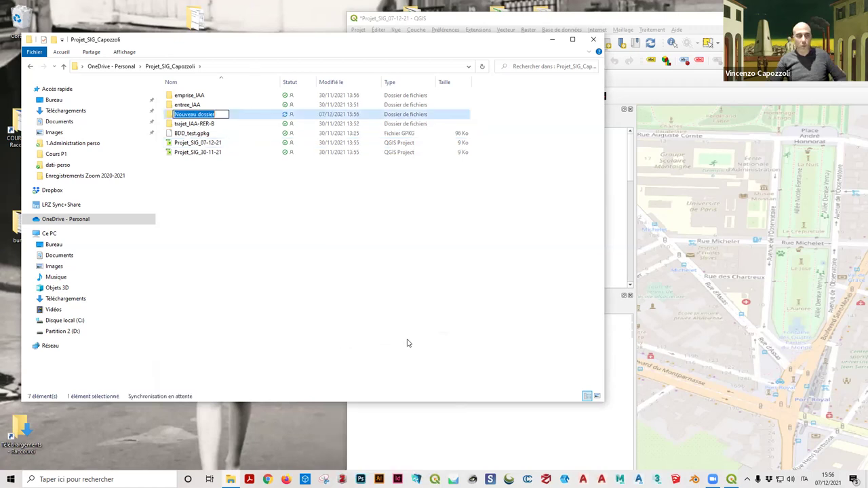
text(zones)
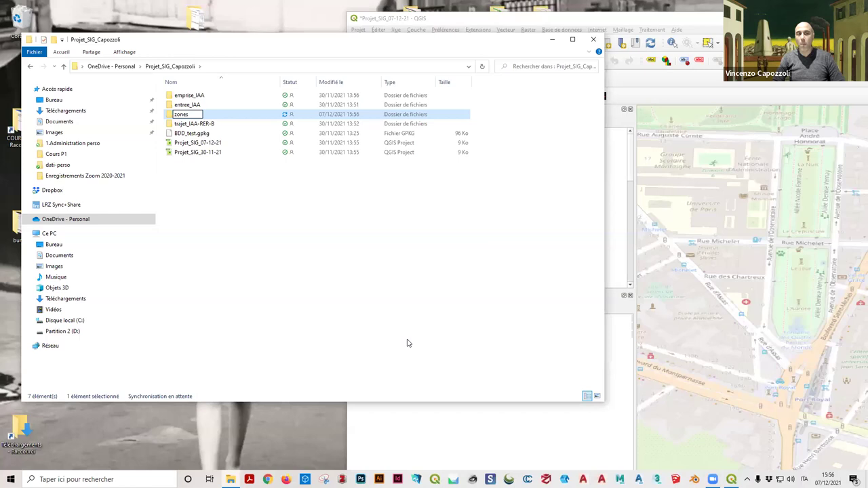
text(_)
key(Return)
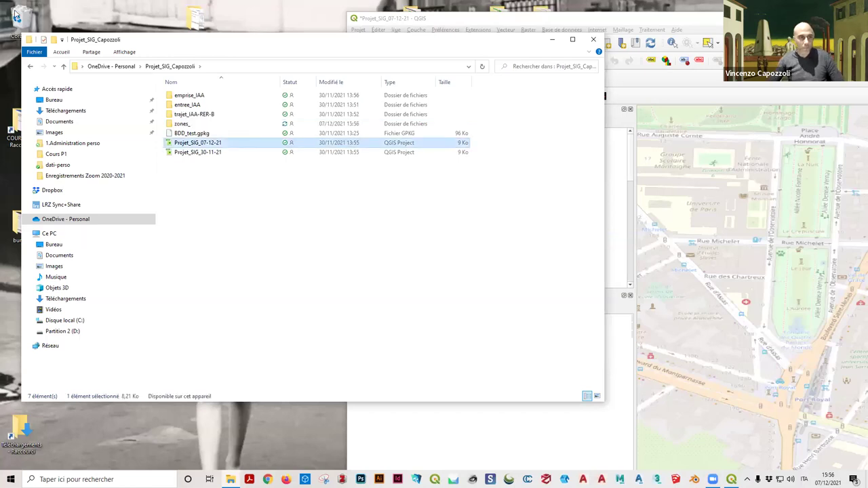
Step: Rename the zones_ folder as zones_Paris
click(183, 125)
key(F2)
text(Par)
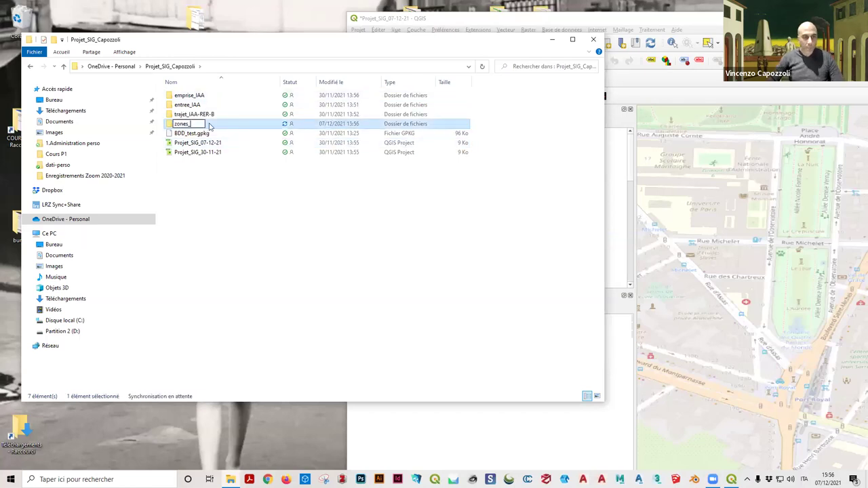
key(BackSpace)
key(BackSpace)
key(BackSpace)
text(zopnes)
key(BackSpace)
key(BackSpace)
key(BackSpace)
text(ones_Paris)
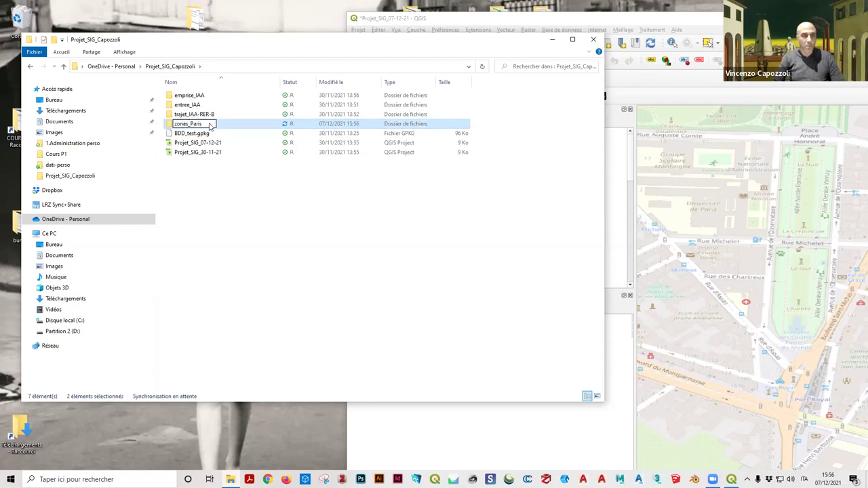
key(Return)
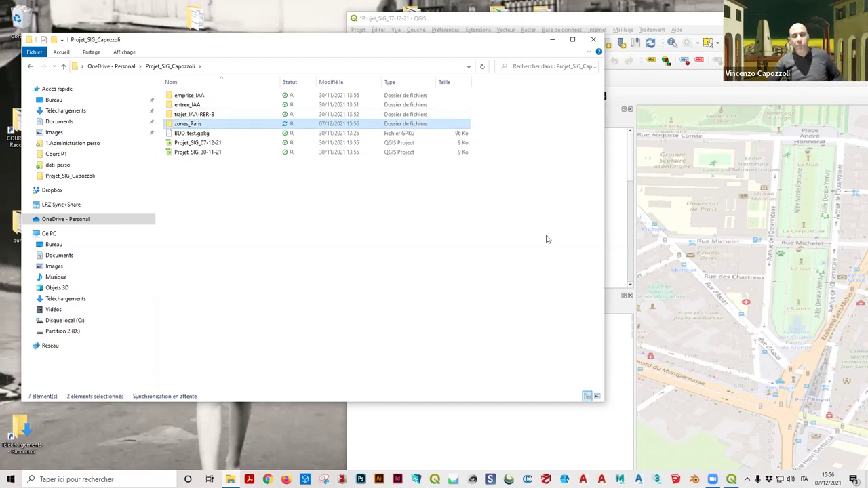
click(623, 82)
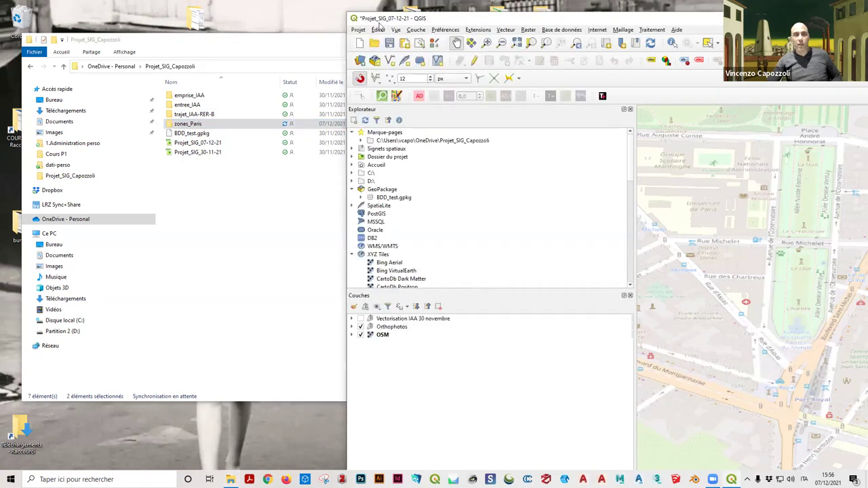
drag(515, 18, 548, 70)
click(602, 61)
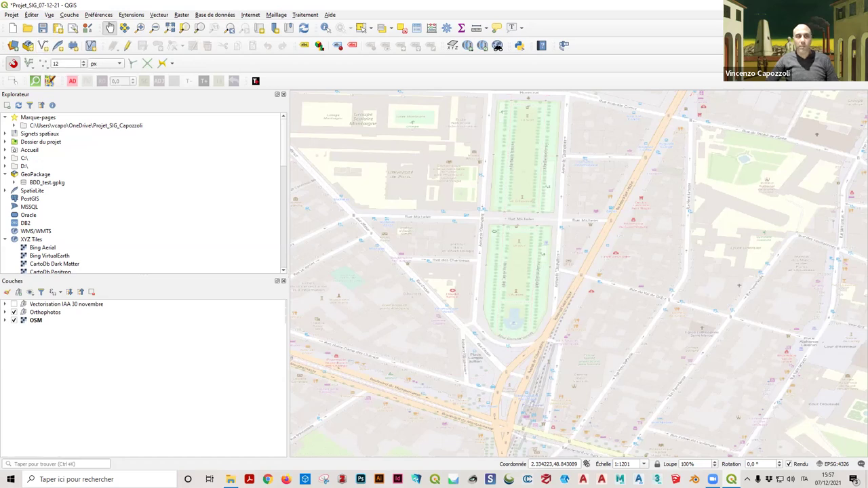
key(super+Down)
Step: Open emprise_IAA.cpg from the emprise_IAA folder in Bloc-notes without making it the default application, examine its encoding text, and close it
click(271, 44)
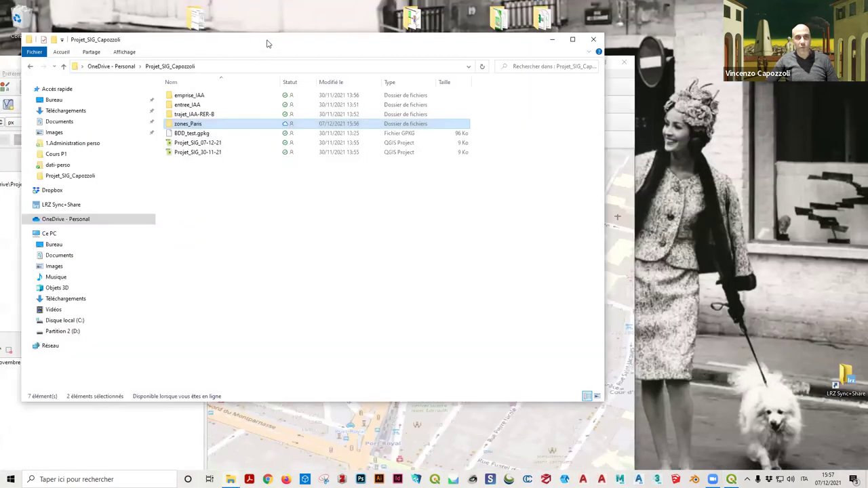
double_click(204, 95)
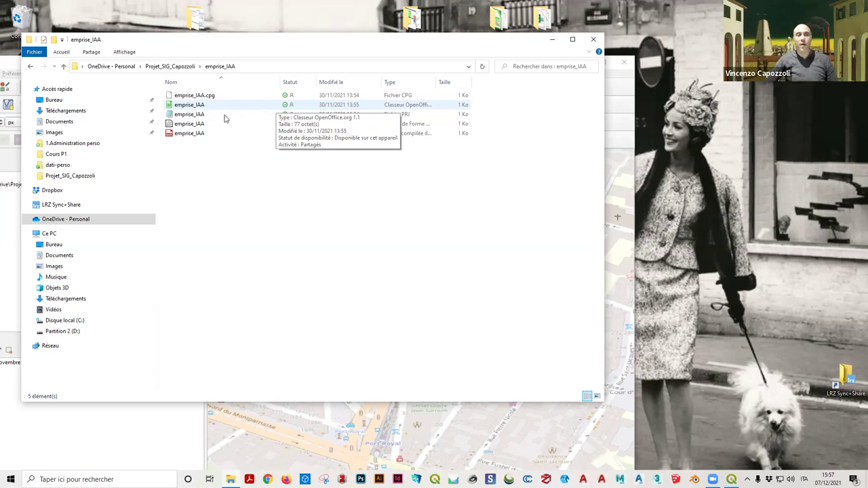
double_click(193, 94)
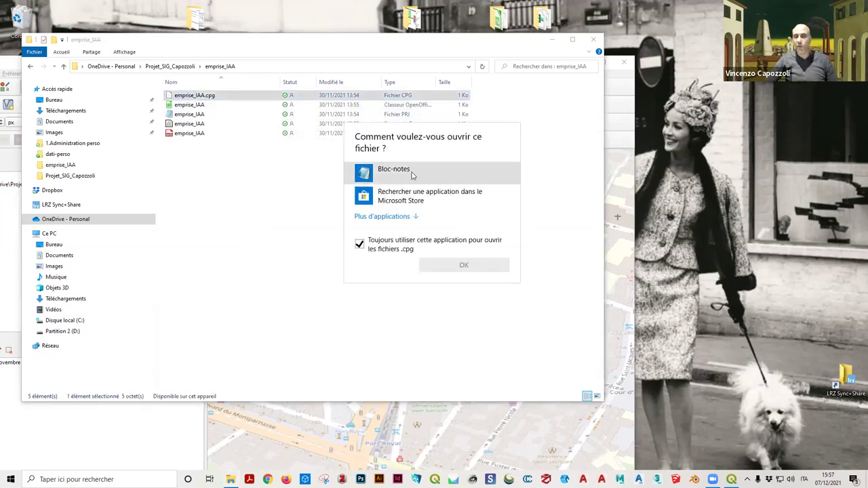
click(412, 175)
click(376, 245)
click(475, 265)
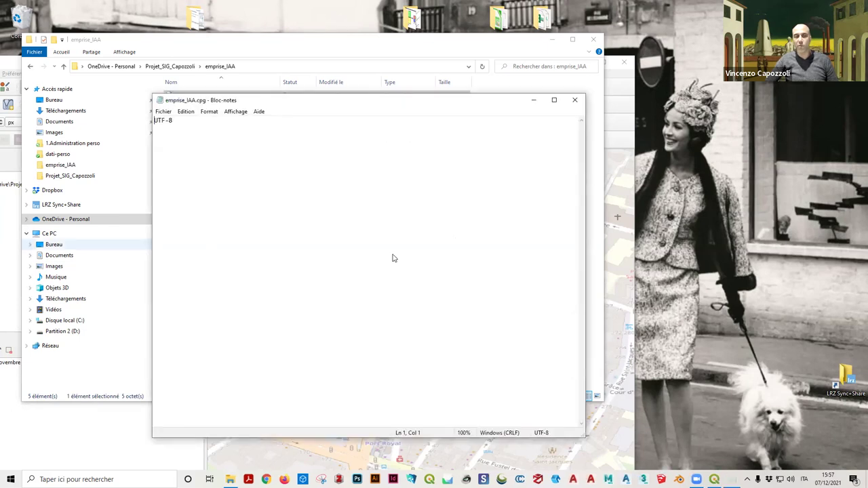
drag(192, 123, 42, 122)
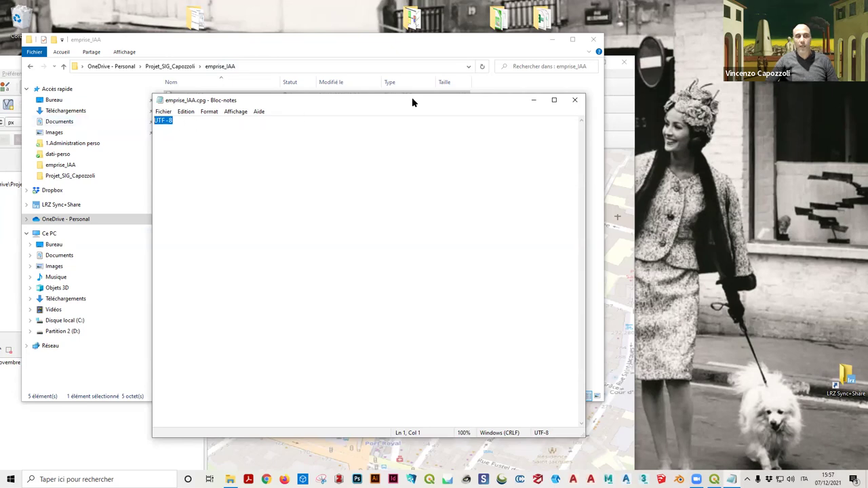
click(574, 102)
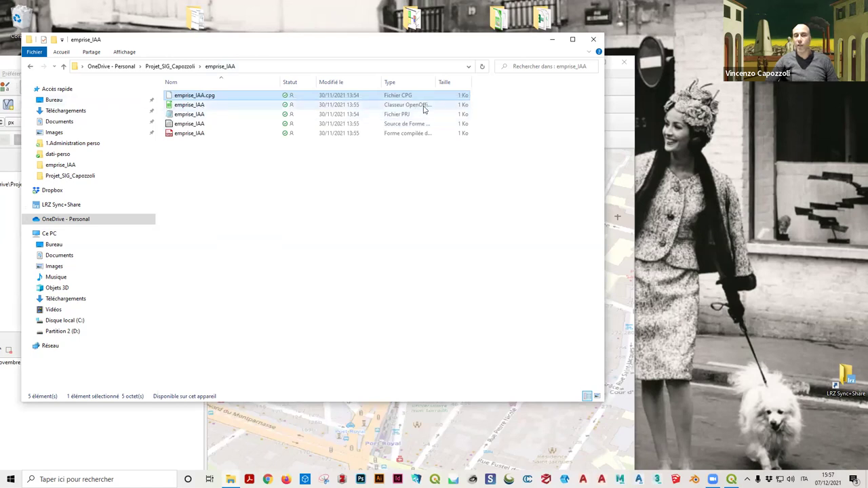
Step: Widen the Type column of the emprise_IAA folder to read the full file types, and examine the OpenOffice spreadsheet and PRJ entries
drag(436, 80, 522, 81)
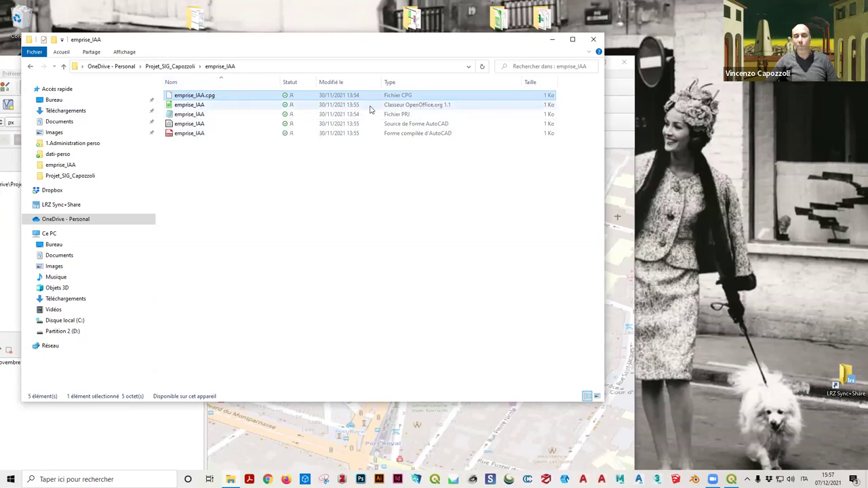
click(185, 107)
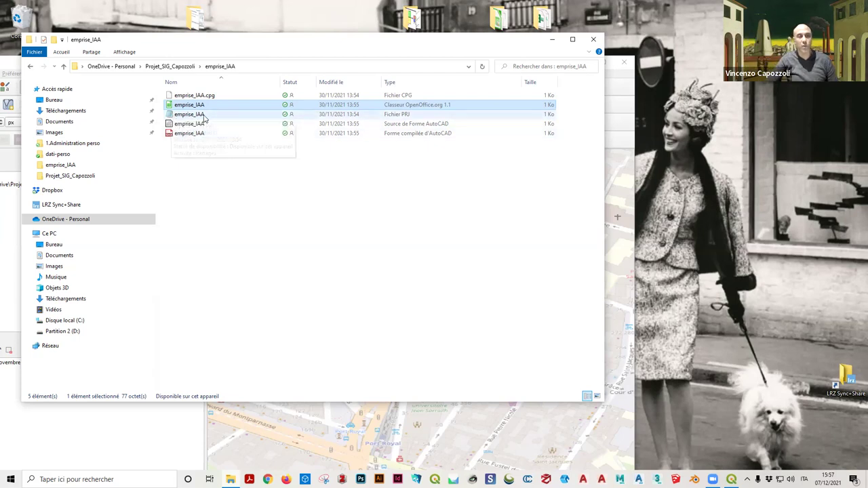
click(202, 115)
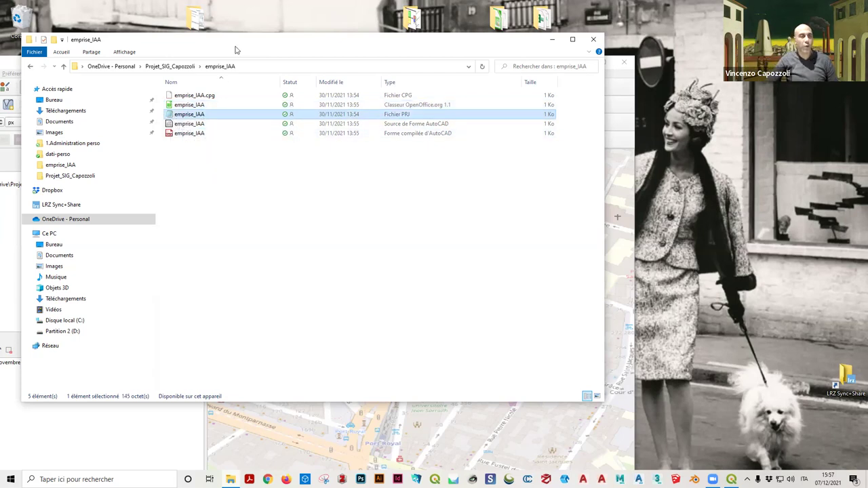
Step: Open the emprise_IAA PRJ file as text, examine its coordinate system definition and unit, and close it
drag(286, 35, 330, 31)
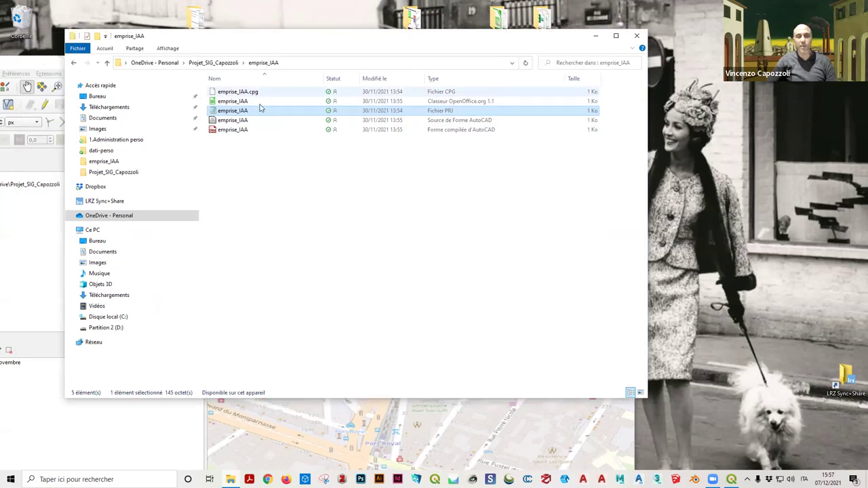
double_click(226, 111)
key(ctrl+a)
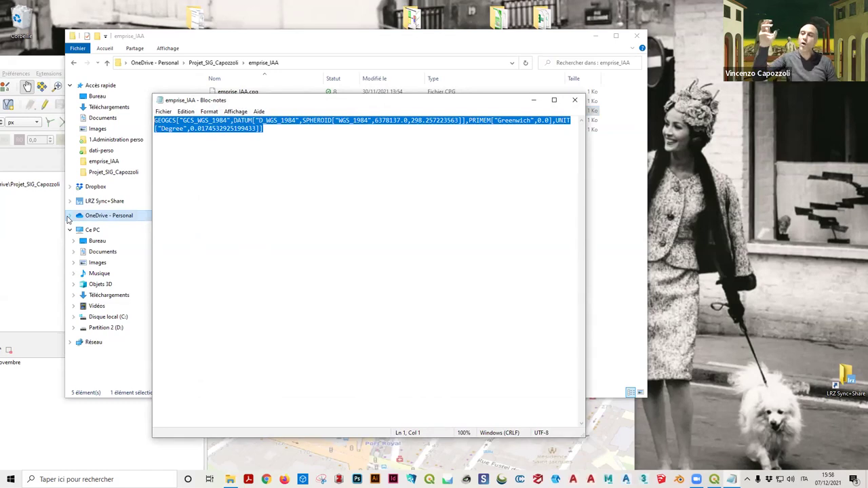
click(258, 163)
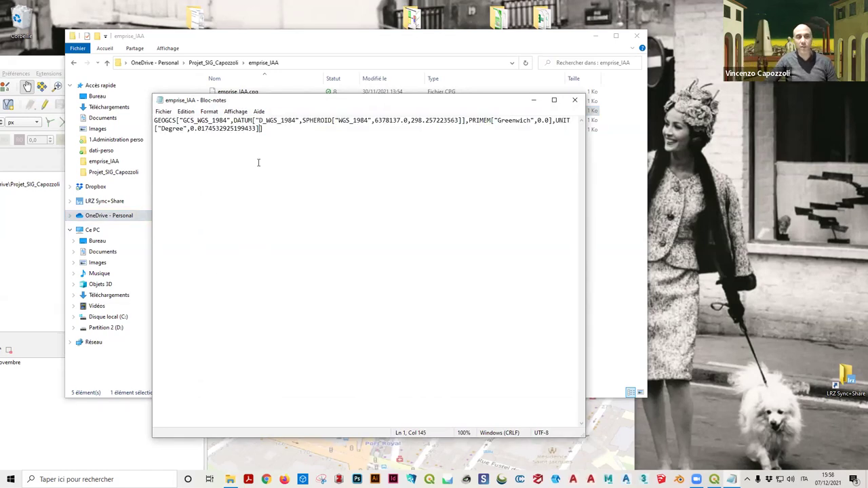
drag(340, 133, 290, 123)
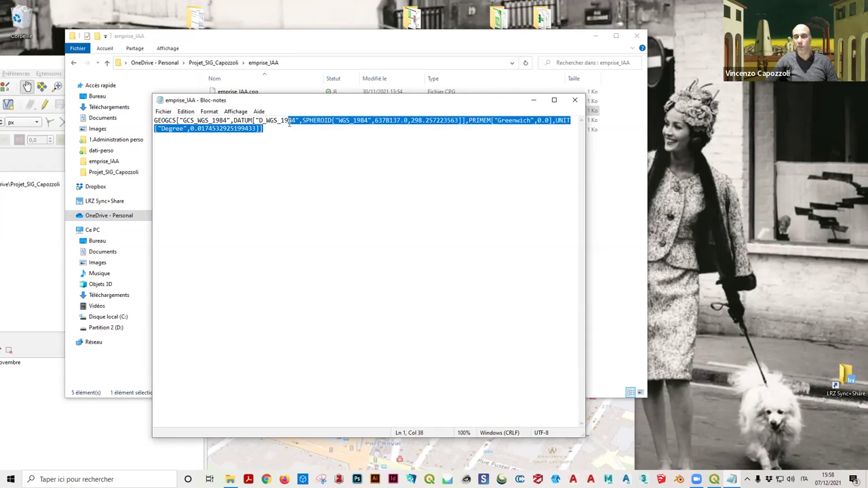
click(235, 128)
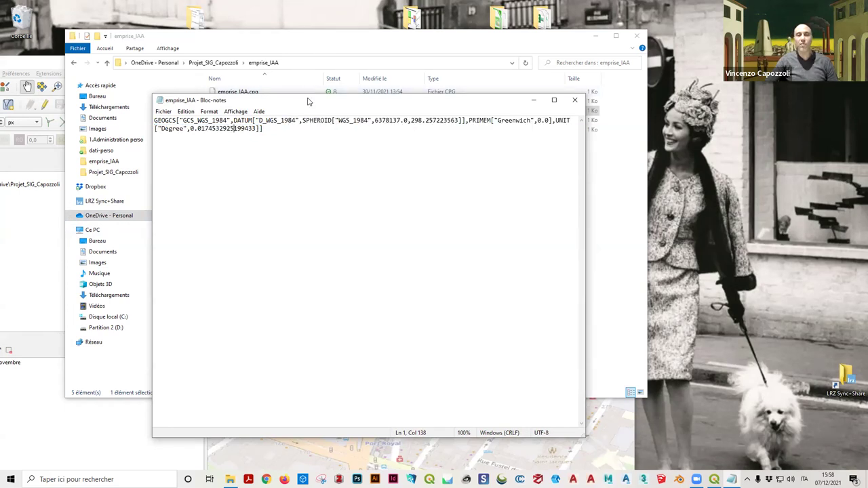
drag(316, 107, 315, 90)
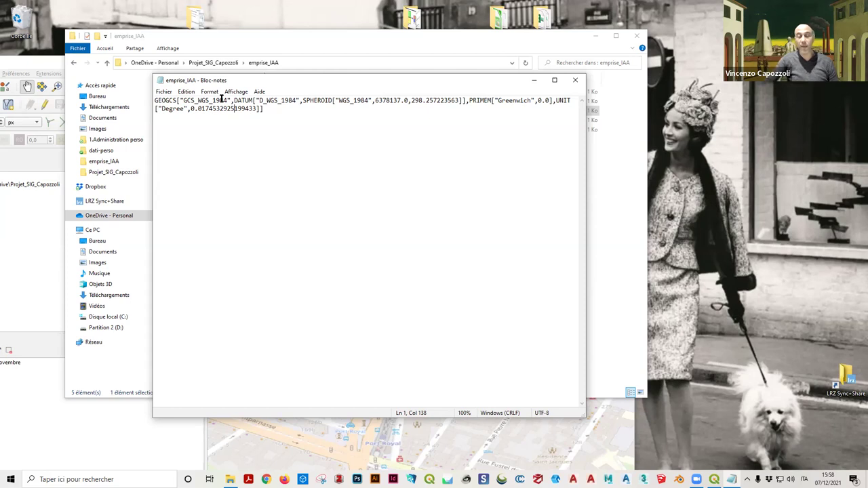
drag(557, 101, 184, 118)
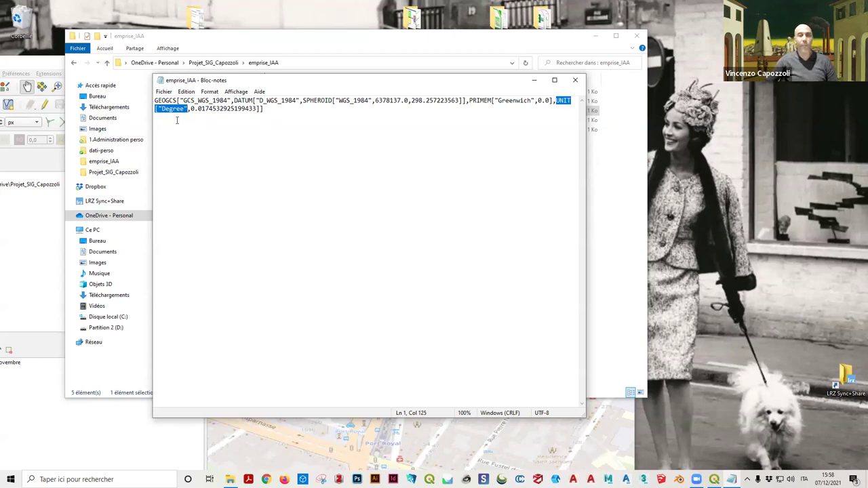
click(575, 81)
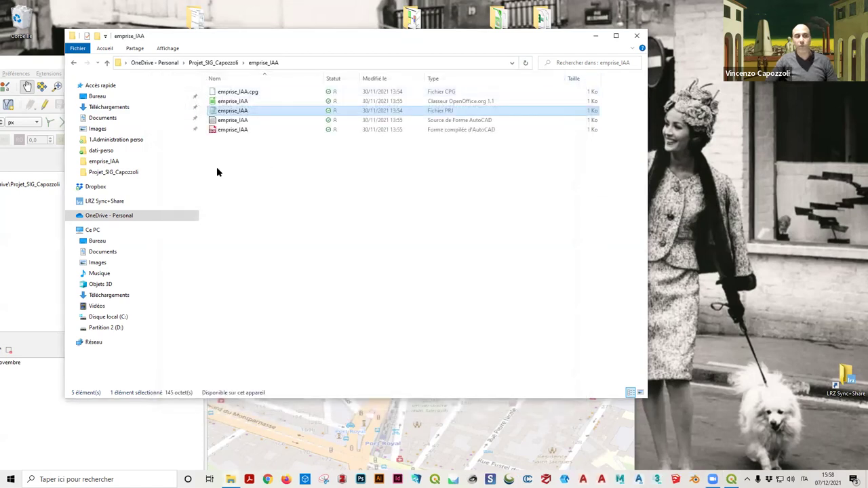
Step: Examine the file type and extension in the properties of the emprise_IAA file listed as Source de Forme AutoCAD, and close them
click(247, 122)
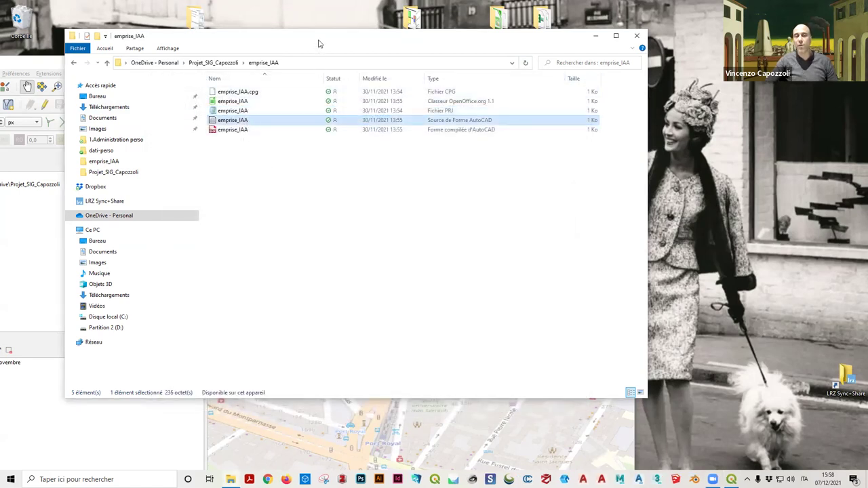
drag(333, 42, 340, 35)
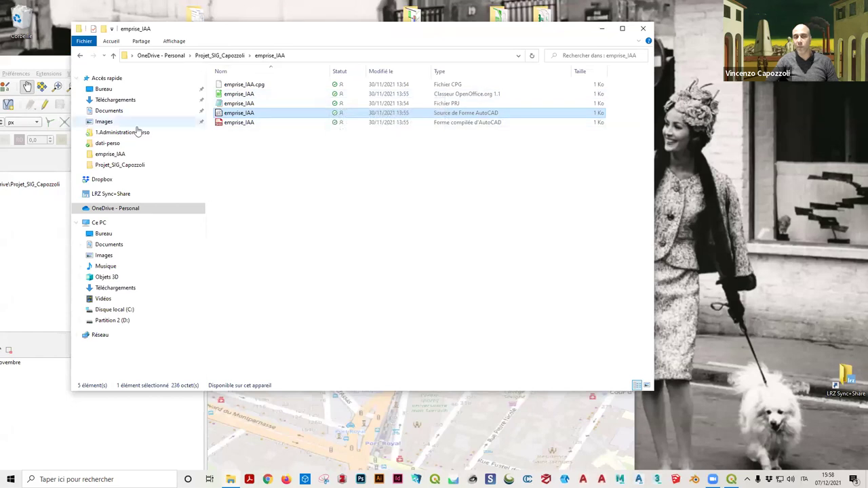
right_click(455, 113)
click(518, 426)
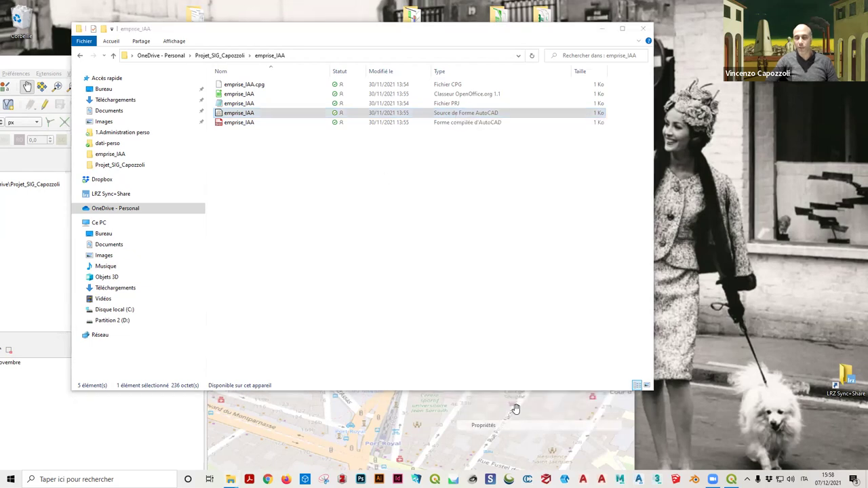
drag(606, 122, 501, 100)
drag(471, 150, 493, 149)
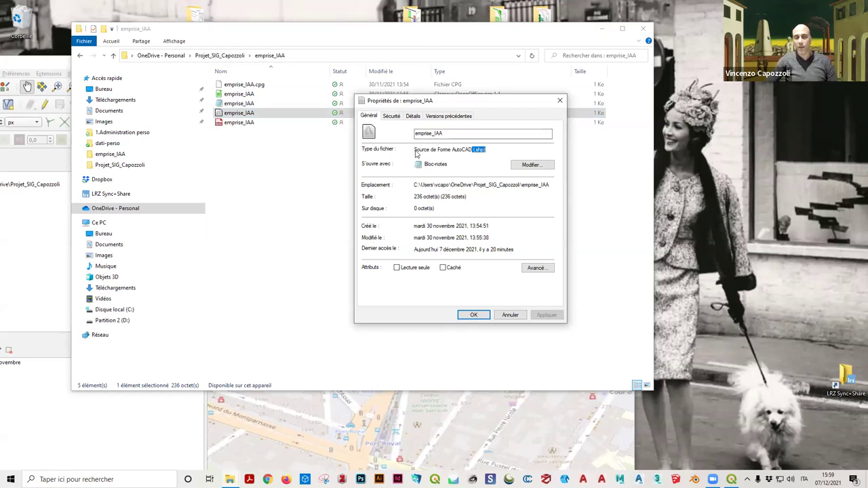
double_click(466, 148)
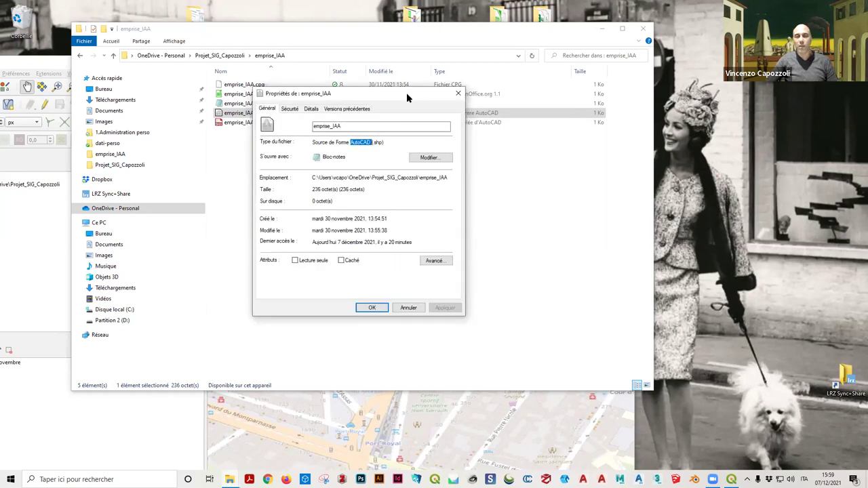
drag(406, 93, 388, 98)
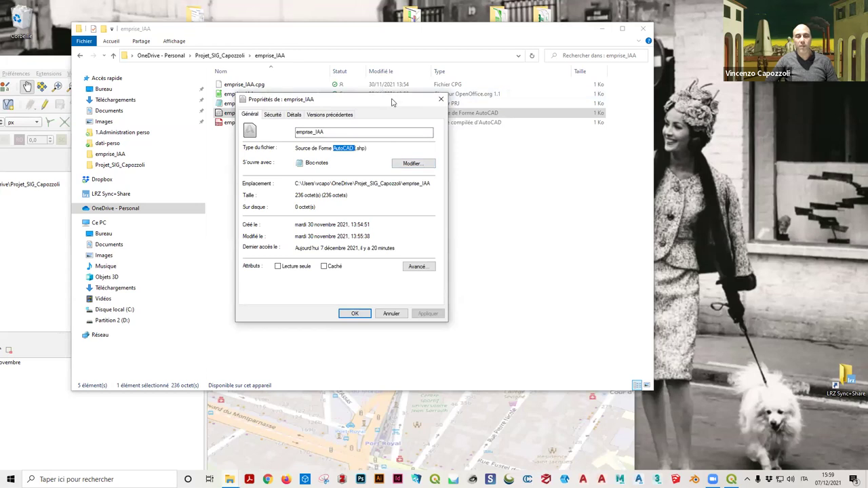
drag(391, 102, 450, 109)
drag(414, 156, 423, 155)
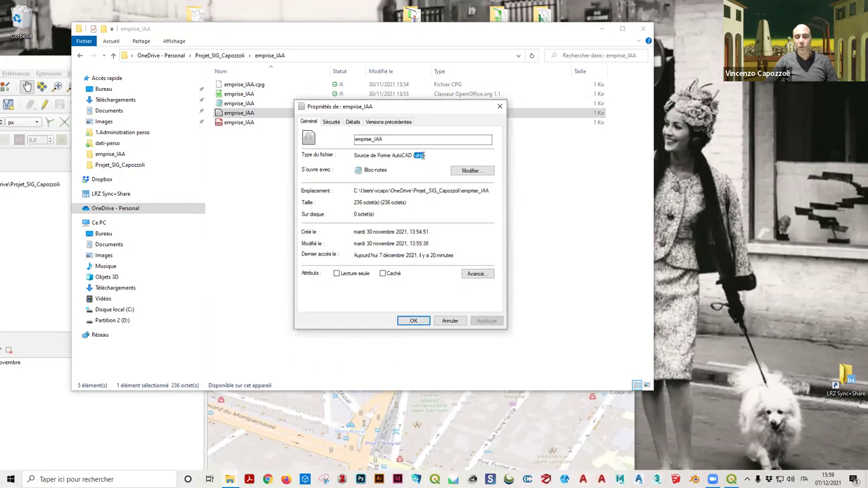
click(499, 107)
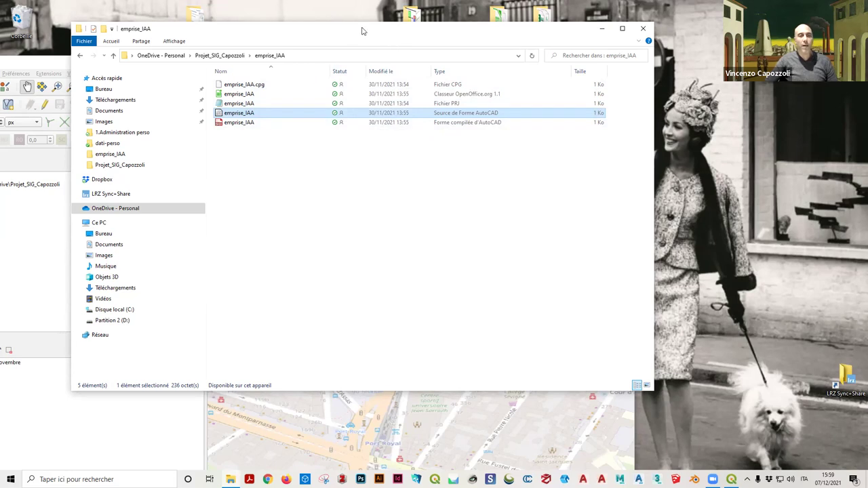
Step: Close the emprise_IAA folder window and maximize the QGIS window
drag(371, 38, 370, 72)
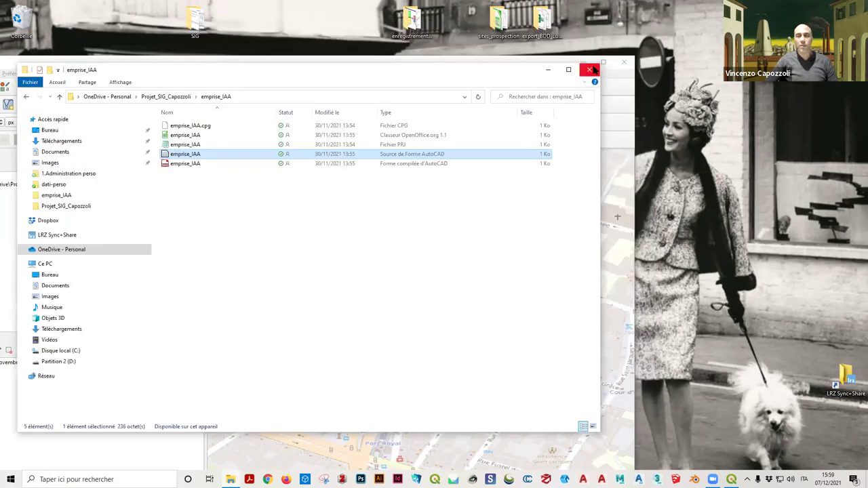
click(638, 66)
click(603, 62)
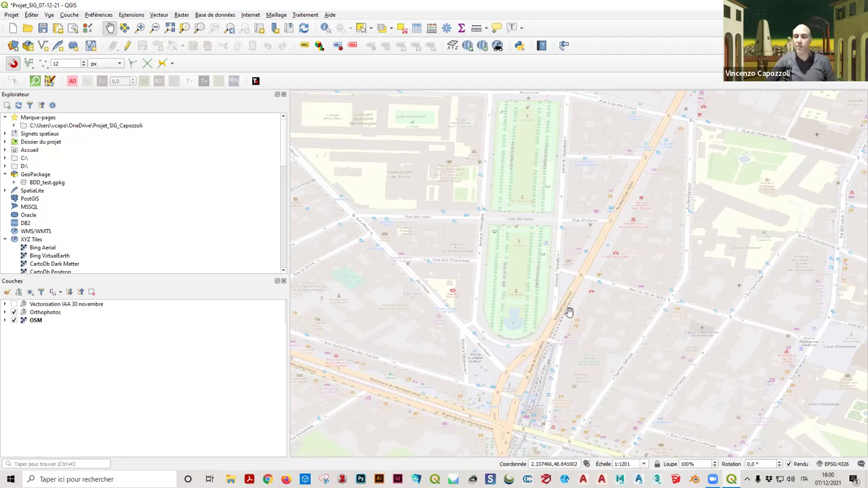
Step: Start a new shapefile layer and set its file name to zones_Paris inside the project's zones_Paris folder
drag(488, 206, 493, 266)
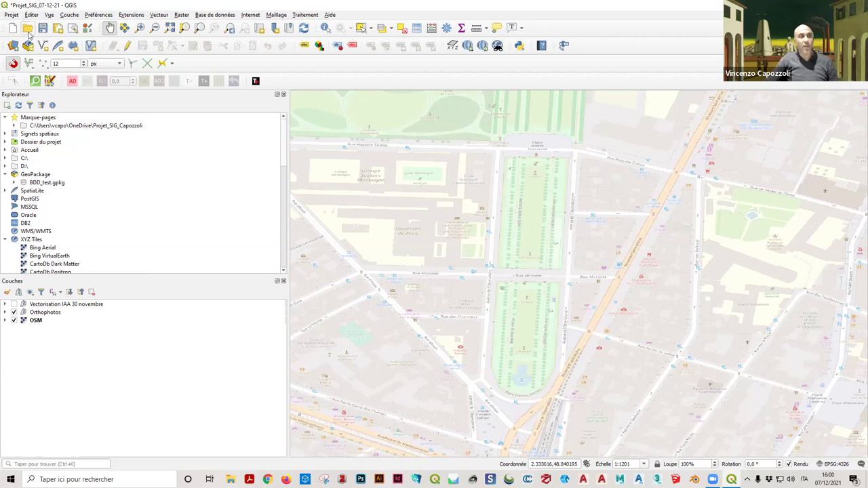
click(44, 46)
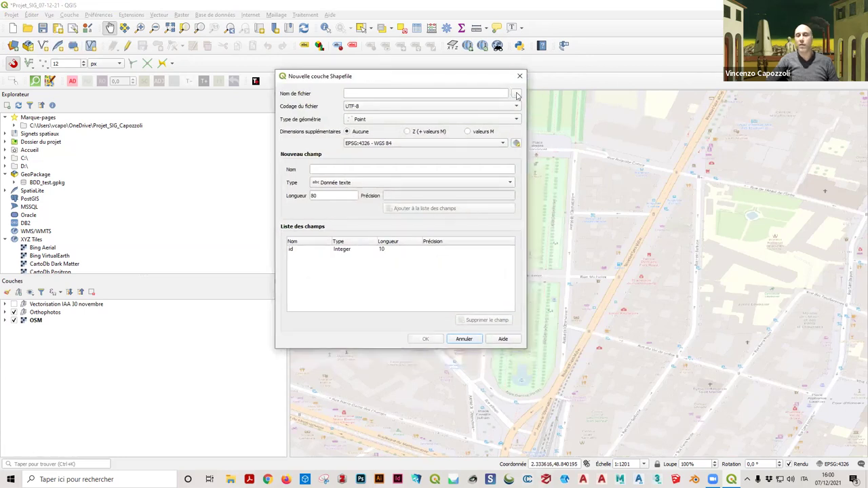
click(517, 95)
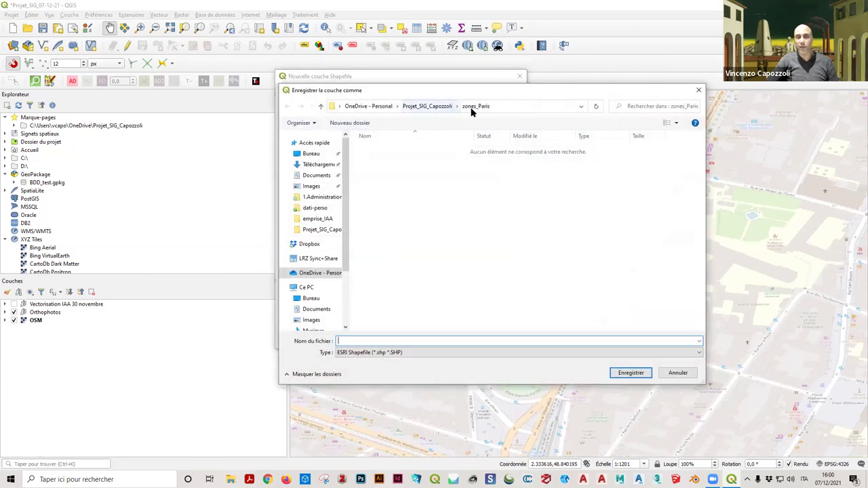
click(427, 107)
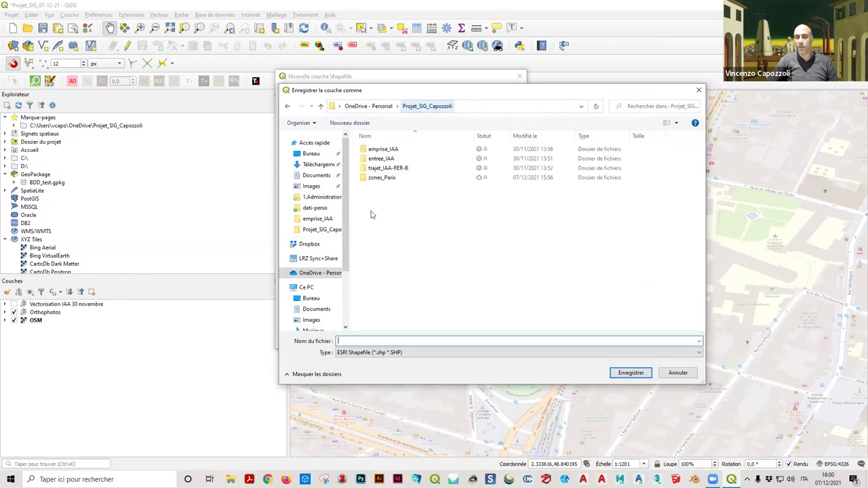
double_click(392, 179)
click(367, 340)
text(zones_Paris)
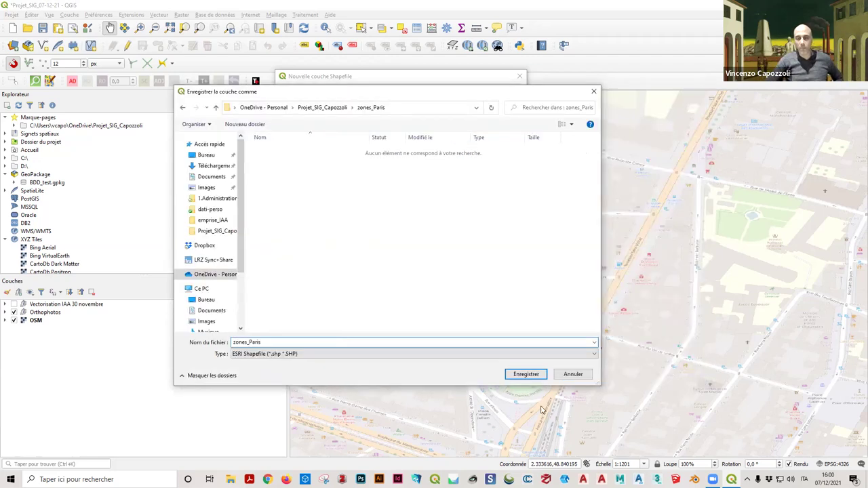
click(525, 375)
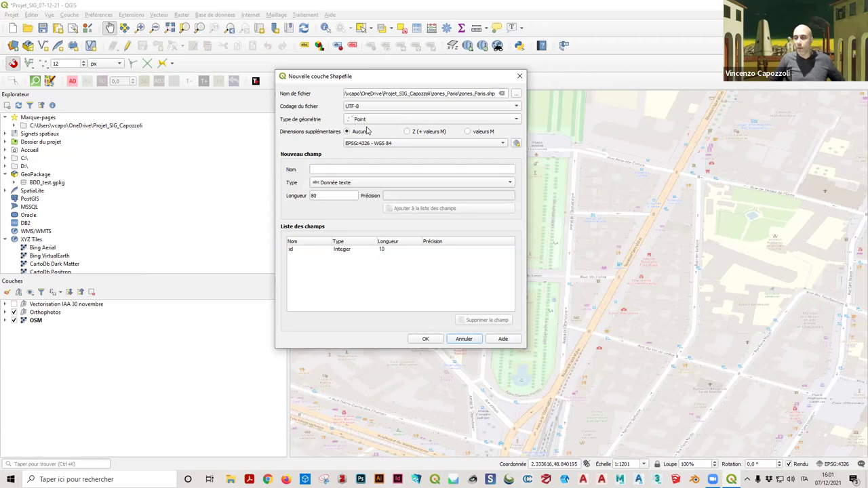
Step: Set the new shapefile's geometry type to Polygone, and examine its coordinate system and existing id field
click(376, 120)
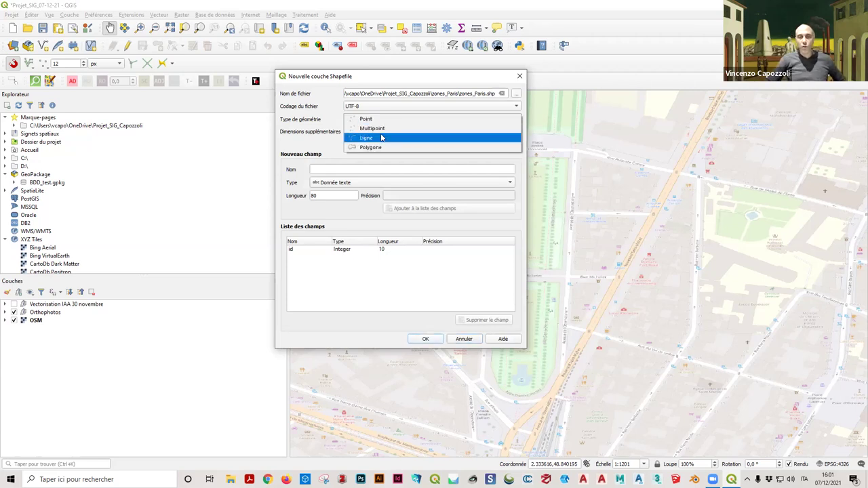
click(377, 148)
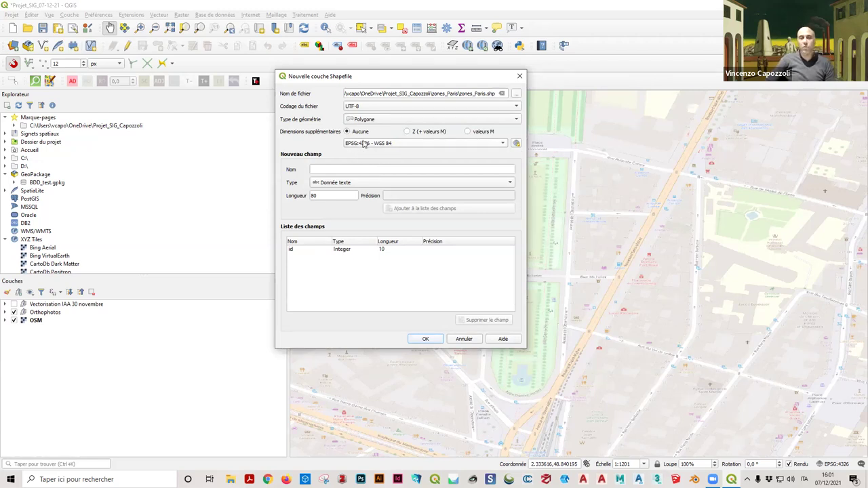
mouse_move(369, 145)
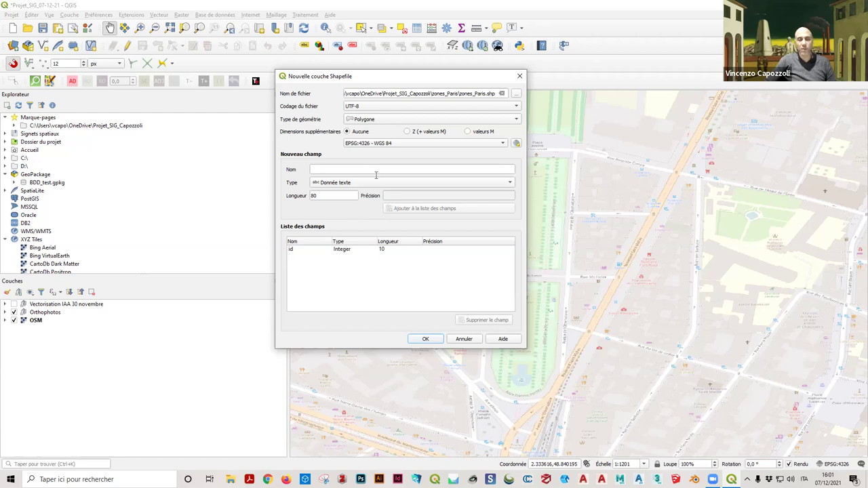
click(297, 250)
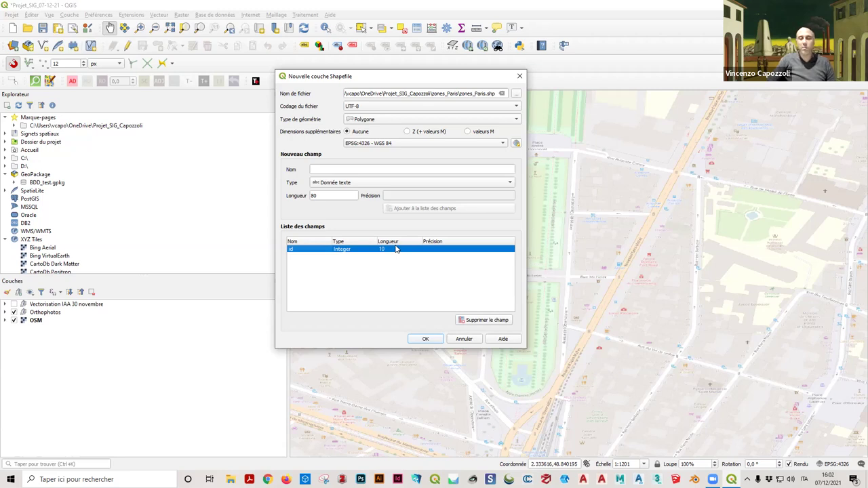
Step: Add a text field (Donnée texte) named nom_bat with length 80 to the new layer's field list
click(398, 170)
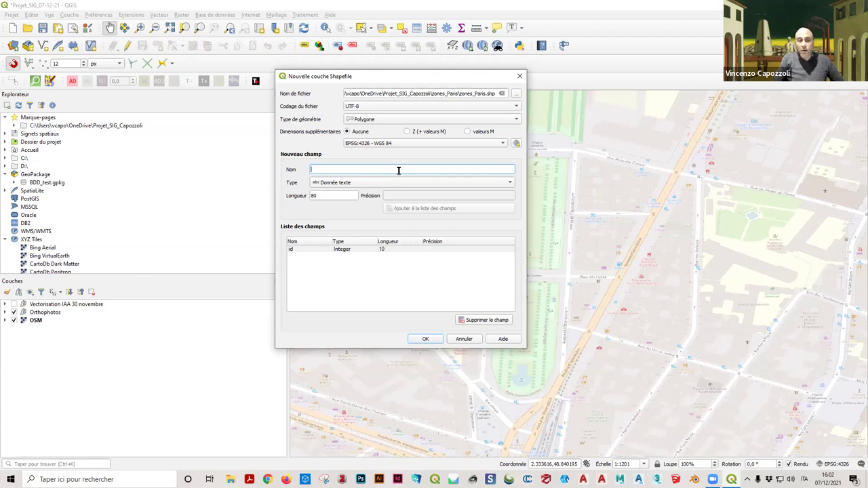
text(nom)
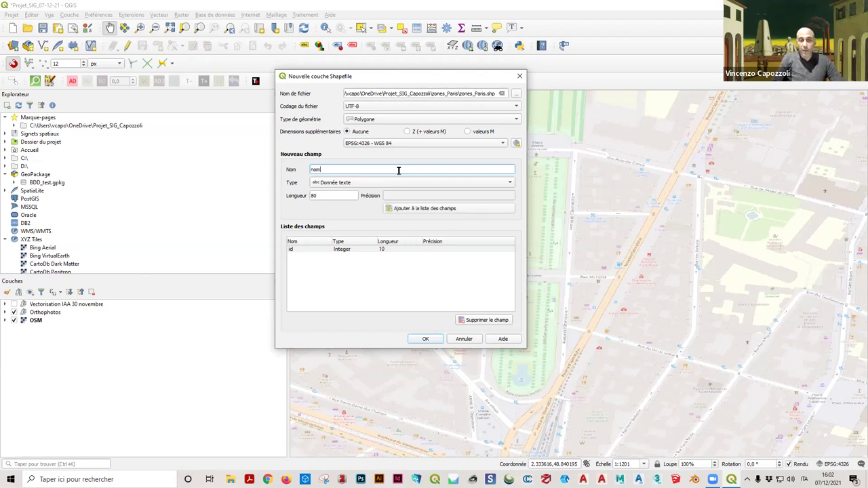
text(_batime)
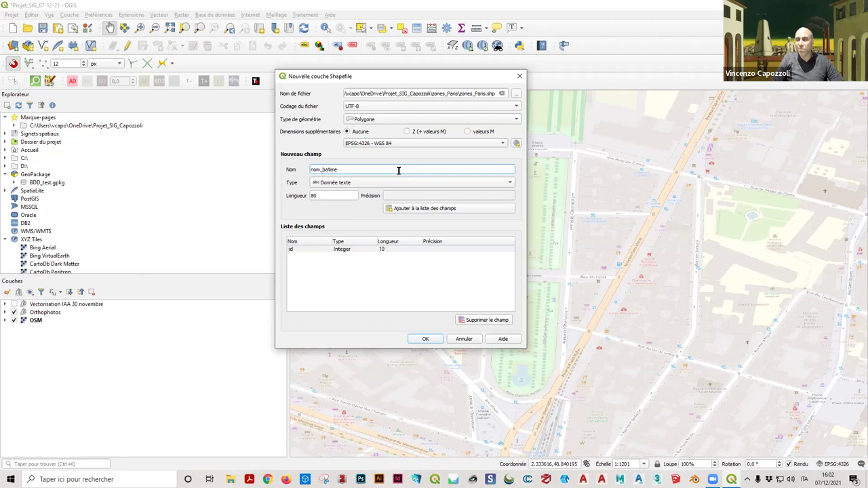
key(BackSpace)
key(BackSpace)
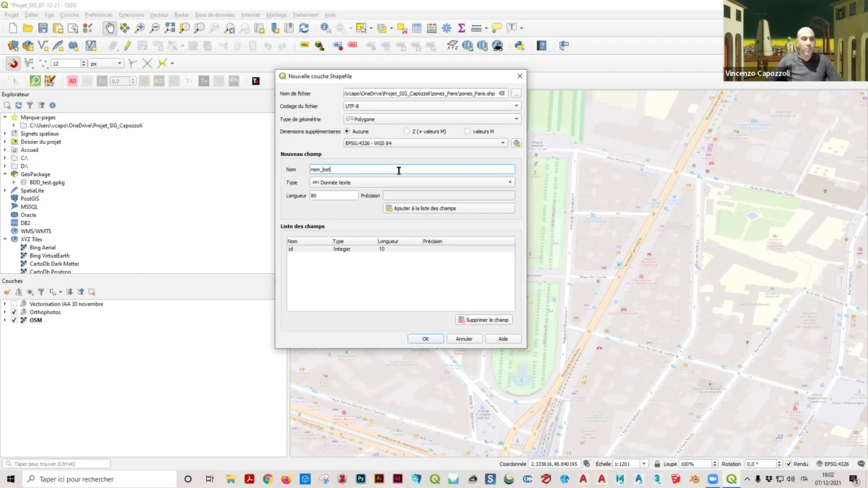
click(358, 183)
click(358, 183)
drag(339, 198, 264, 199)
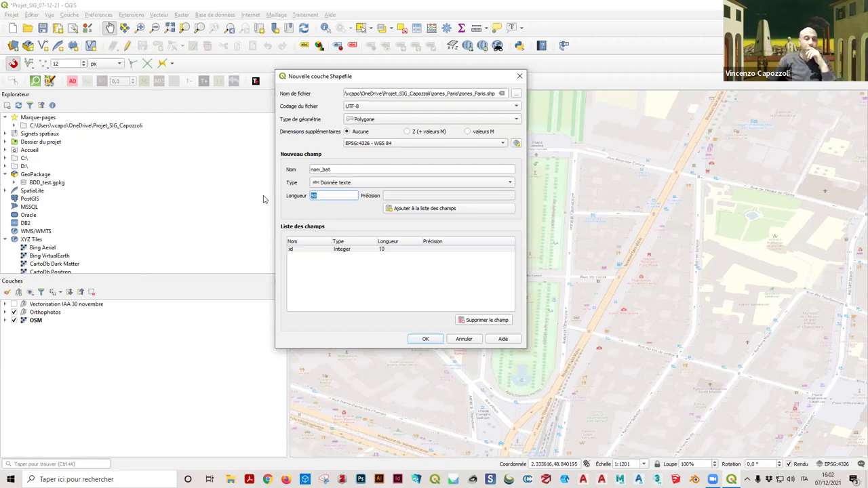
click(470, 210)
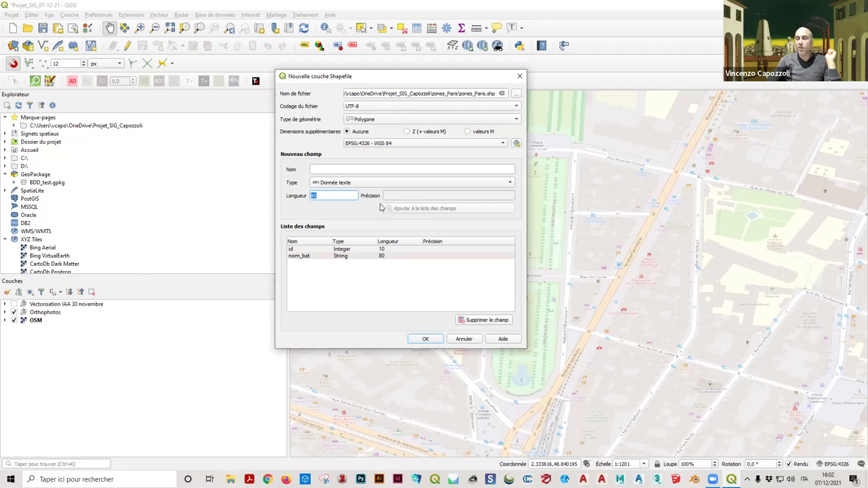
Step: Add a text field named fonction with length 80 and create the zones_Paris shapefile layer
click(333, 169)
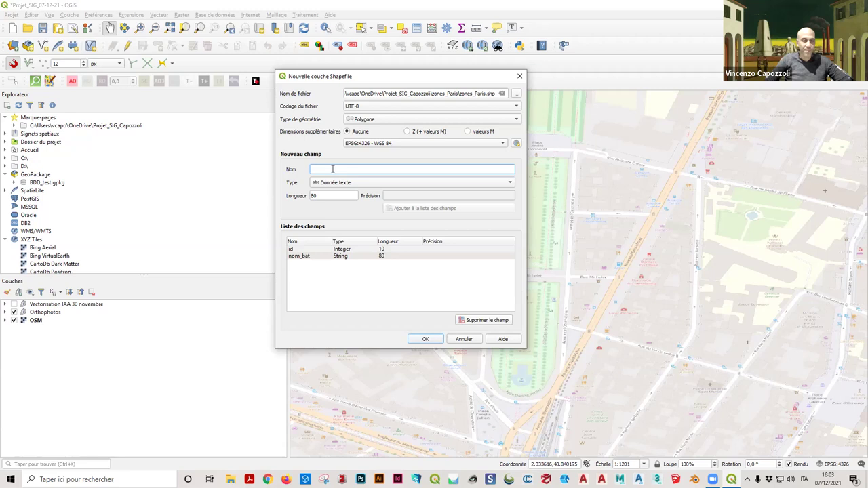
text(fo)
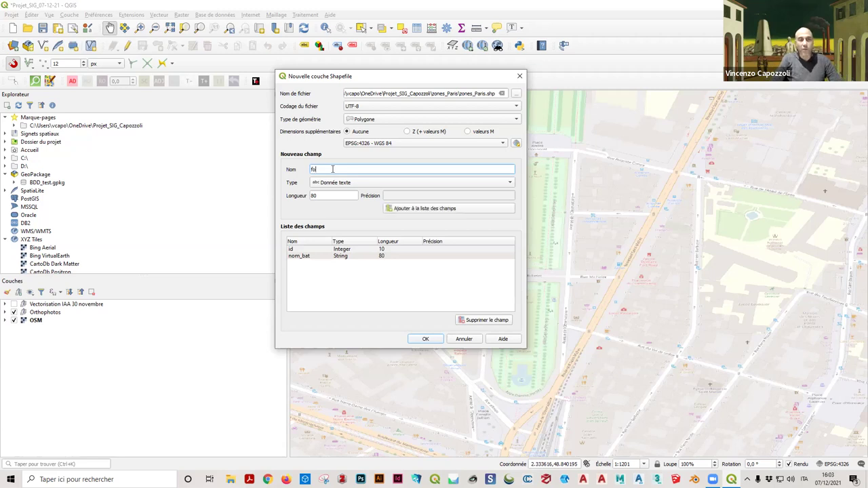
text(rct_)
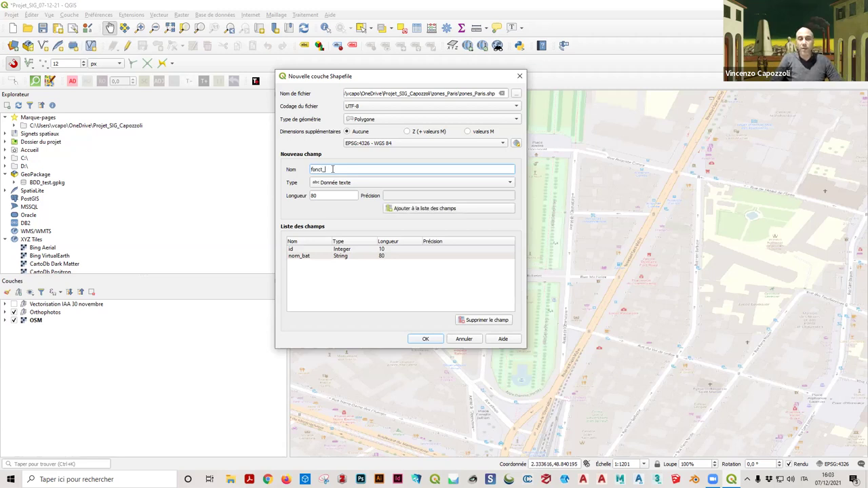
text(on)
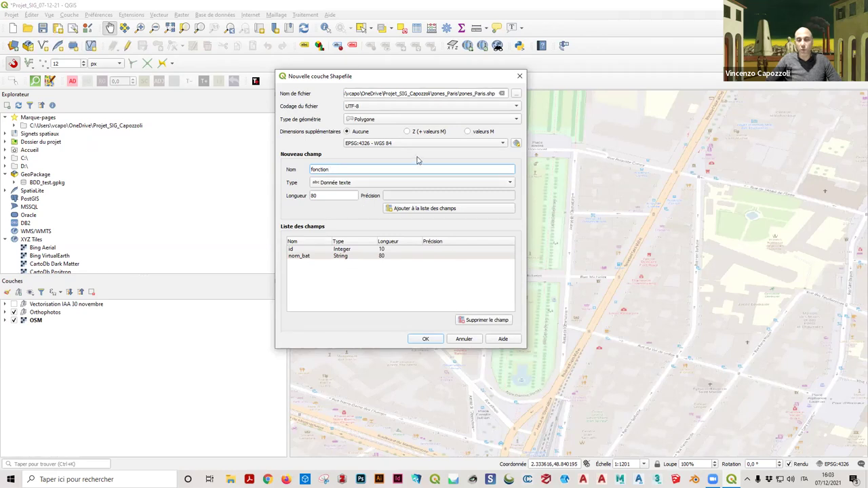
click(423, 210)
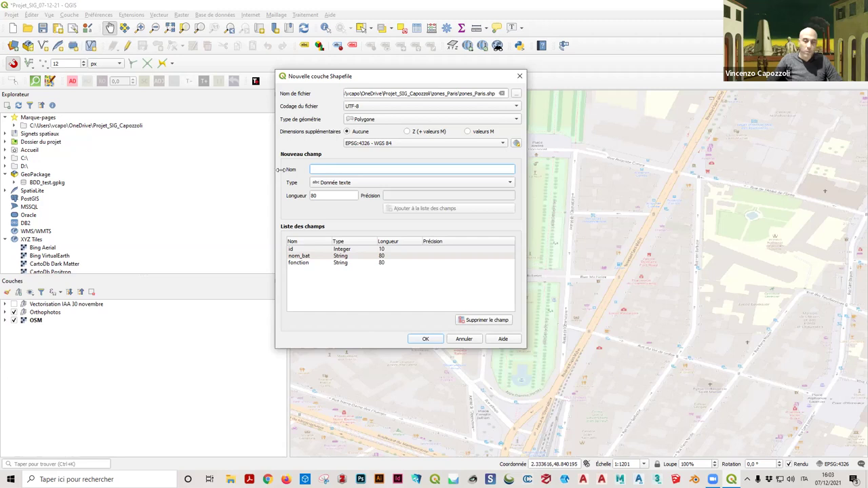
click(433, 340)
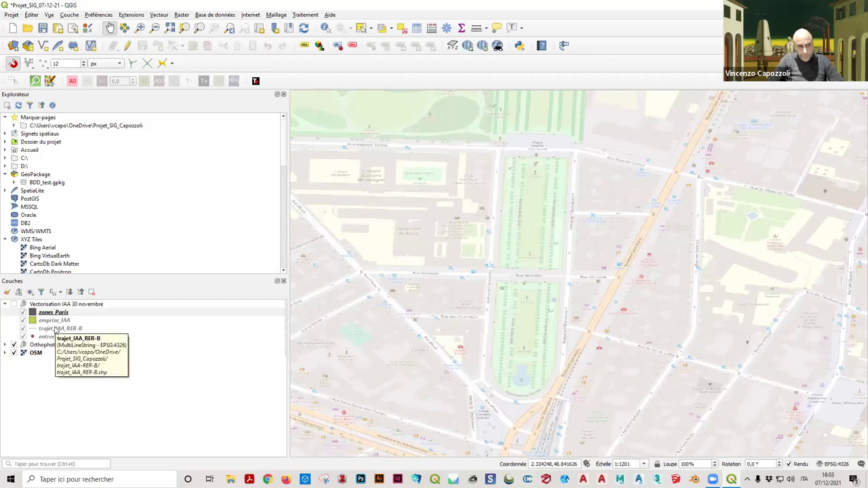
Step: Take the zones_Paris layer out of the Vectorisation IAA 30 novembre group and save the project
click(61, 313)
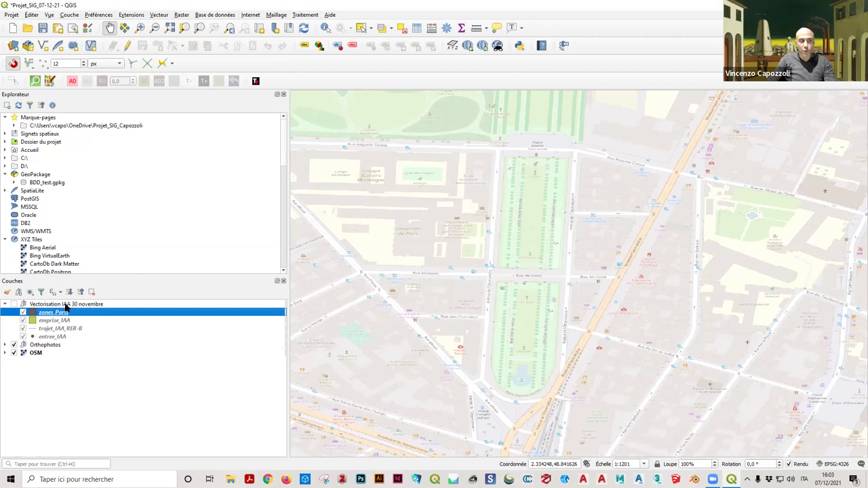
click(68, 304)
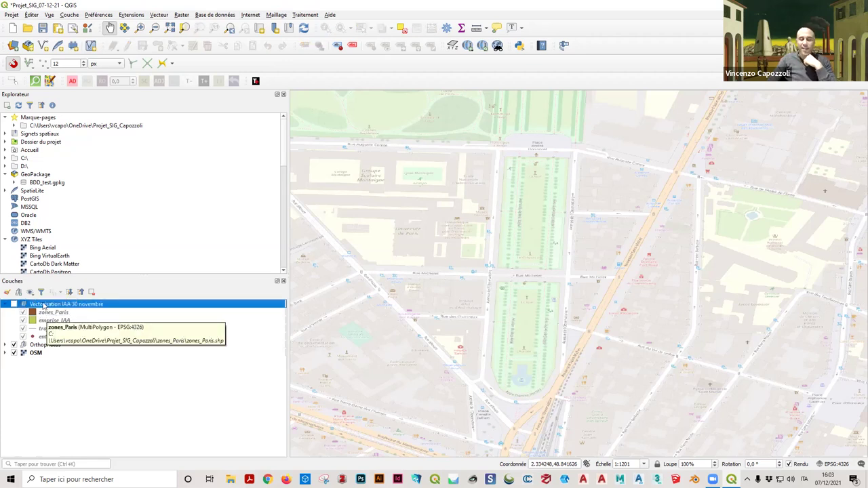
click(48, 313)
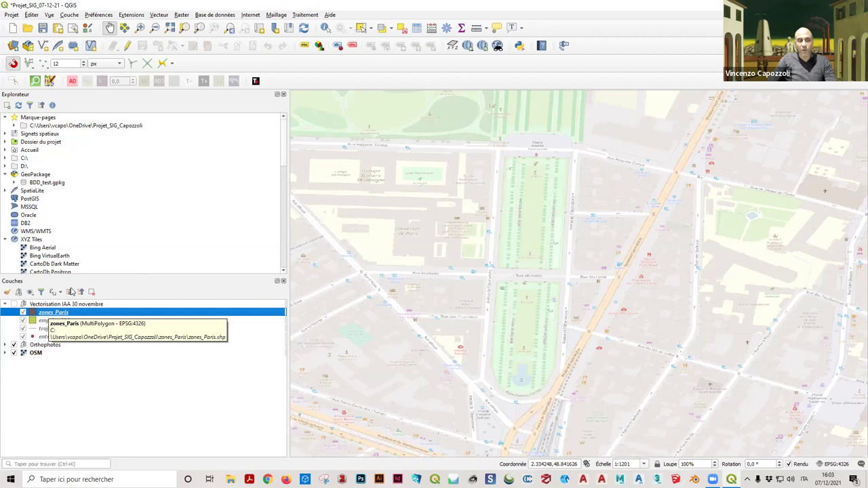
right_click(69, 313)
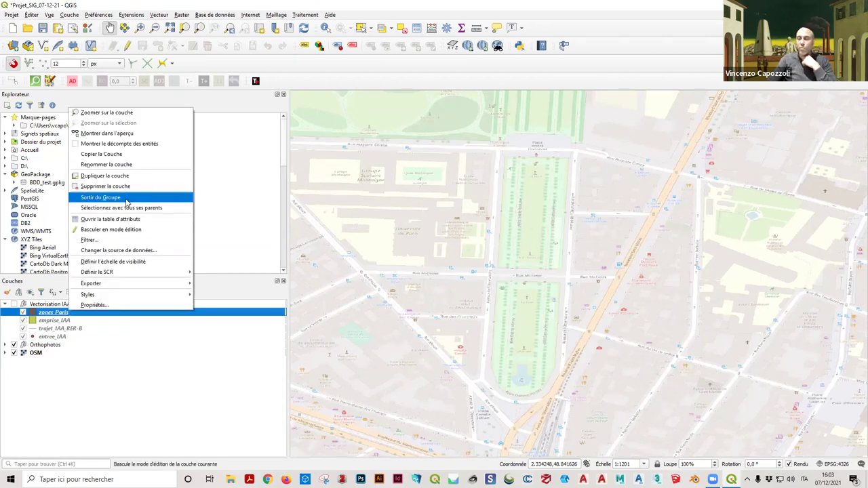
click(100, 197)
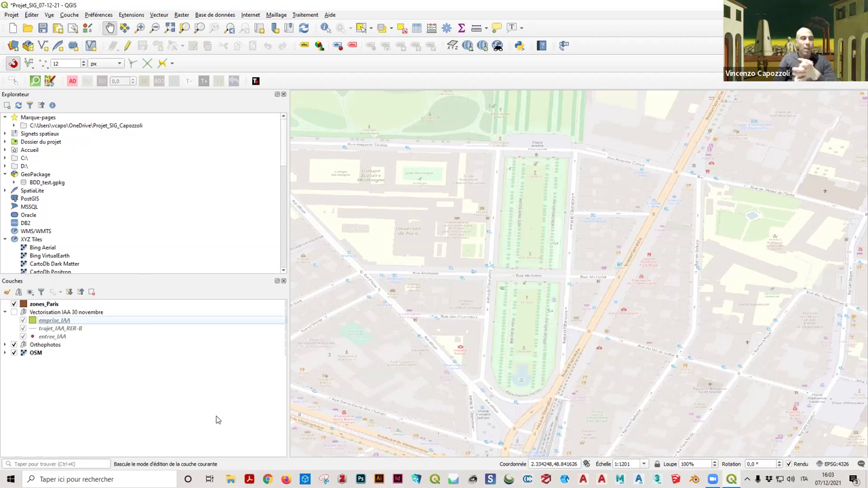
click(43, 30)
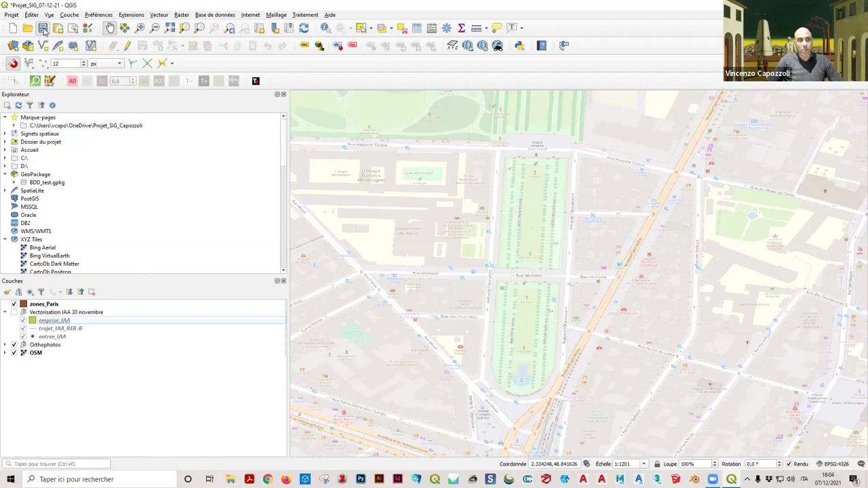
Step: Put the zones_Paris layer in edit mode and digitise a four-corner polygon over the Institut d'Art et d'Archéologie building
click(71, 303)
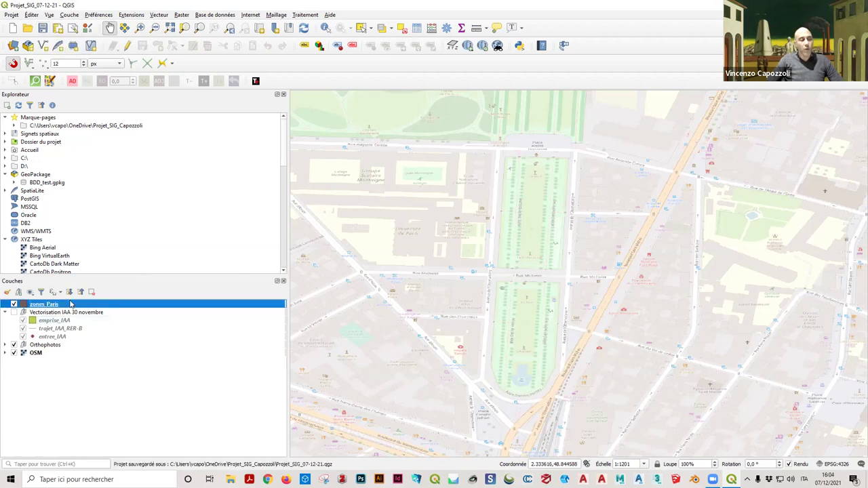
click(127, 46)
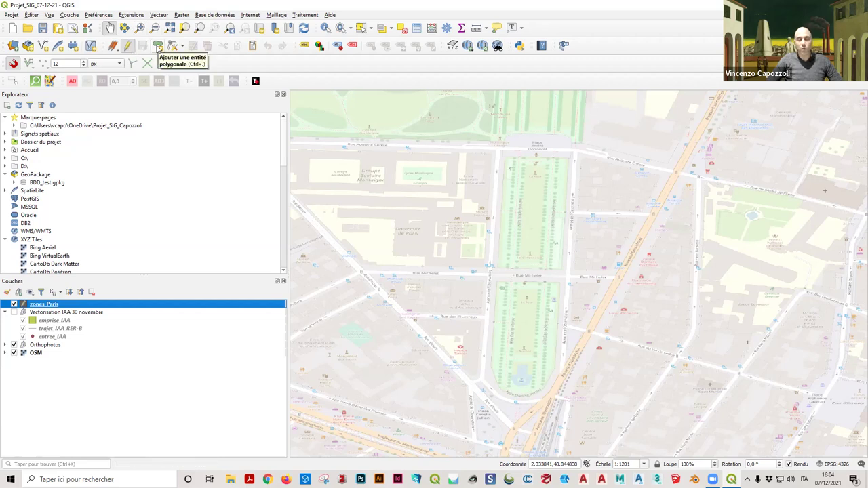
click(157, 46)
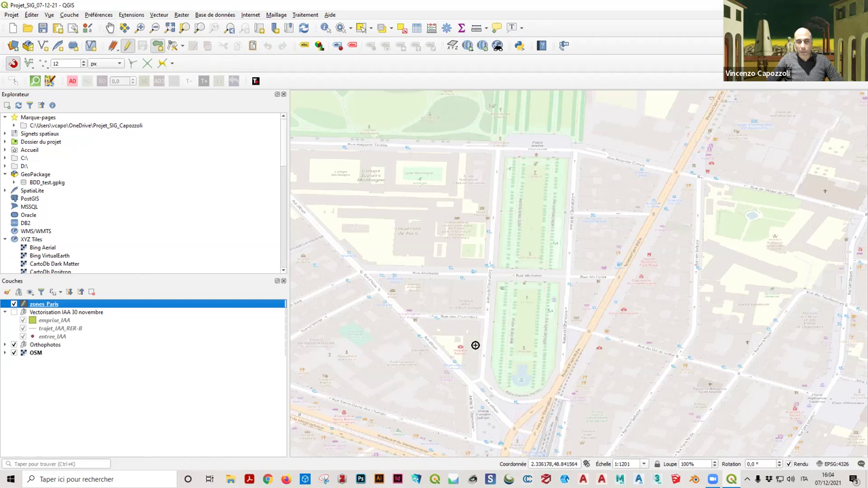
scroll(472, 338, up, 2)
scroll(414, 134, up, 1)
scroll(422, 155, down, 1)
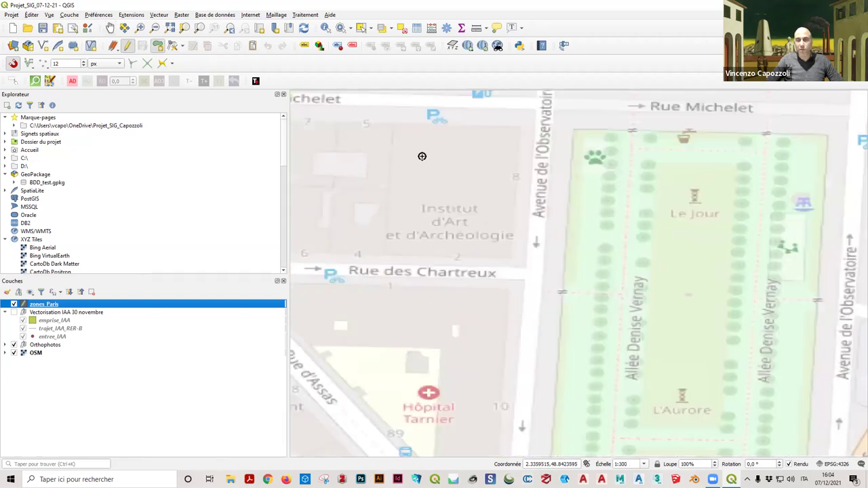
click(391, 125)
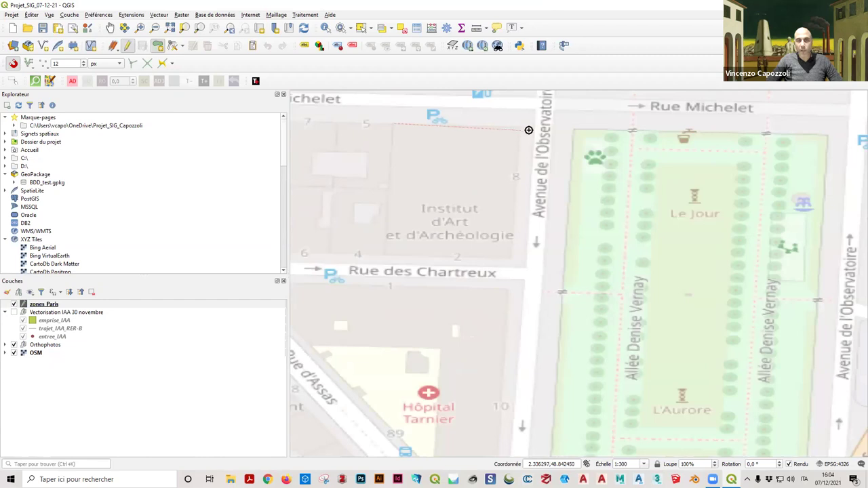
click(518, 127)
click(512, 259)
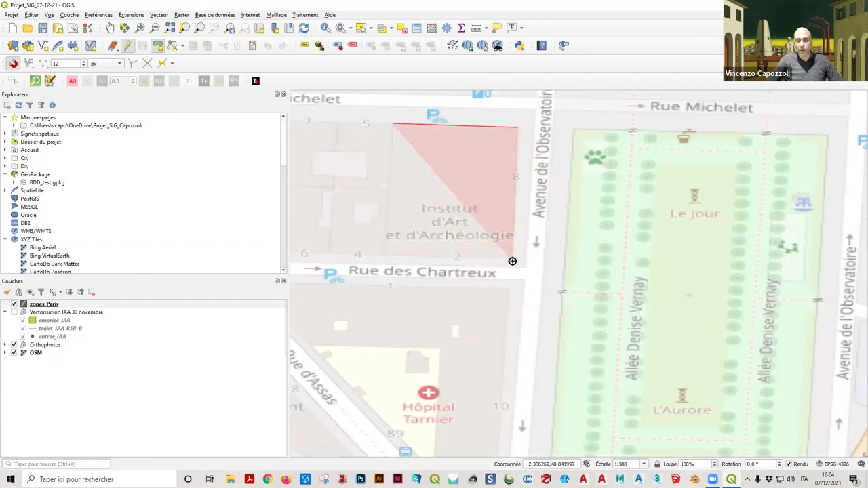
click(387, 256)
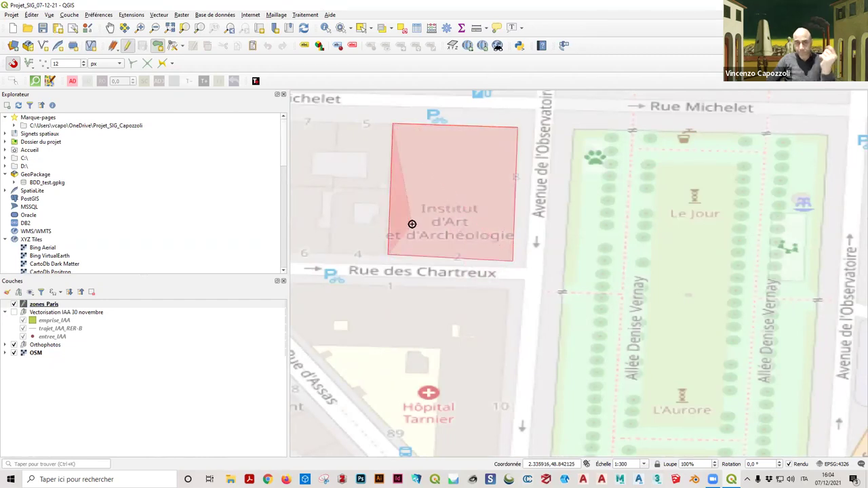
right_click(430, 211)
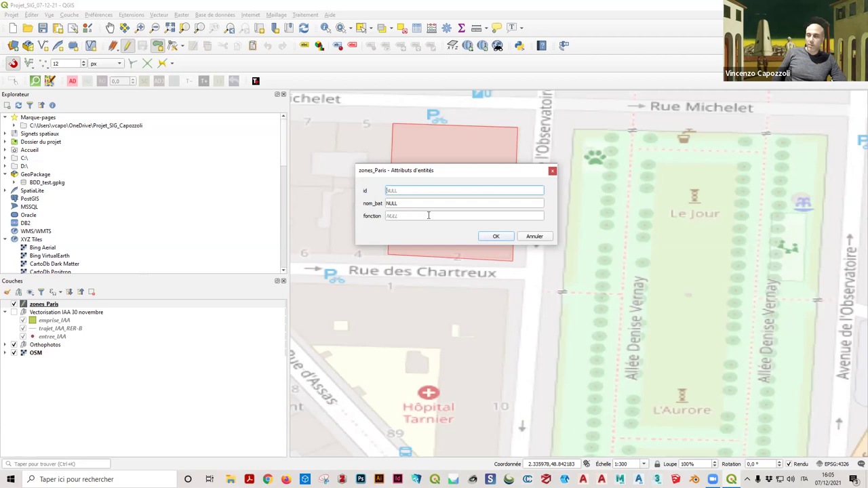
Step: Give the Institut d'Art et d'Archéologie polygon id 1, nom_bat IAA and fonction université
text(1)
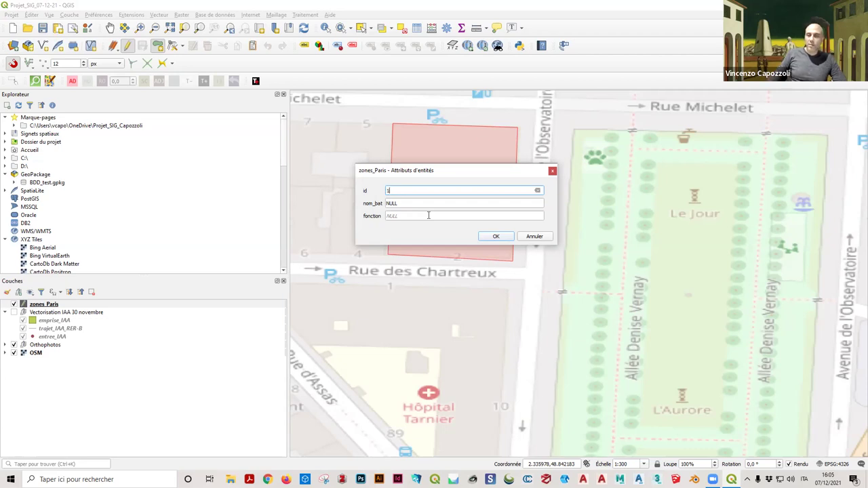
click(401, 203)
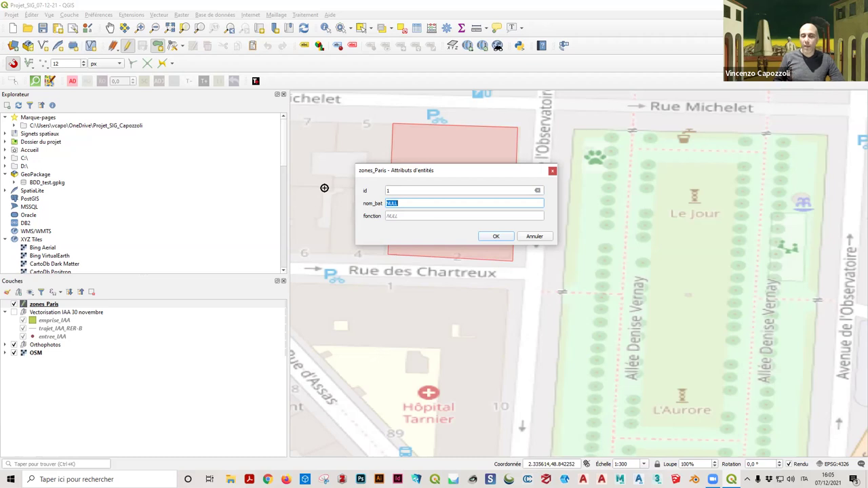
text(IAA)
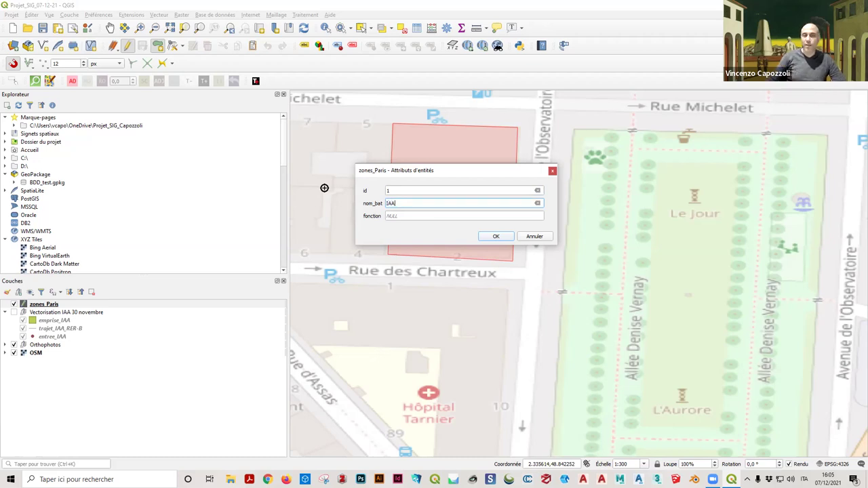
click(405, 215)
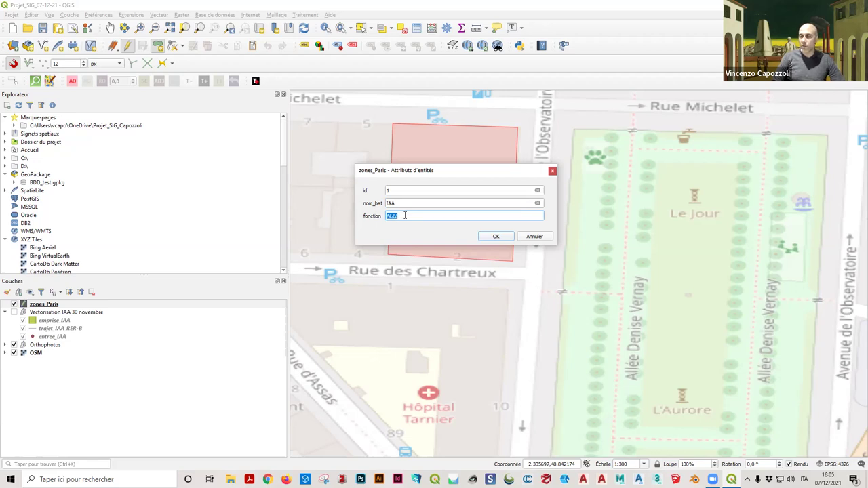
text(universi)
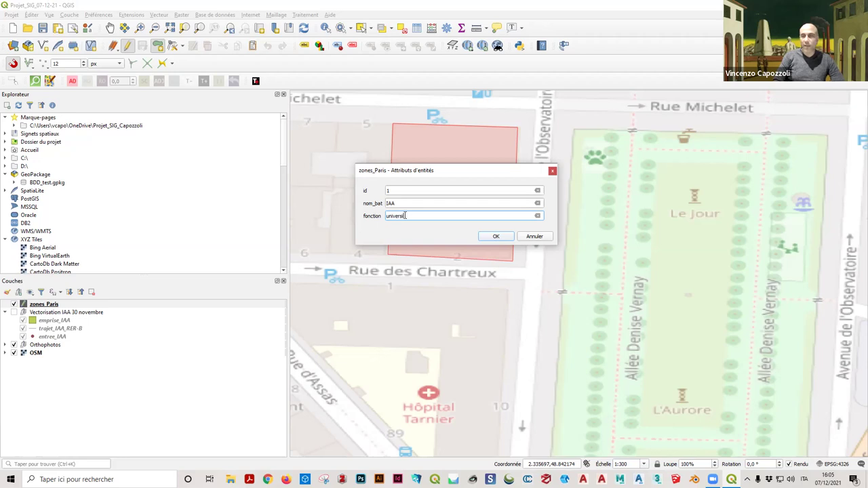
text(té)
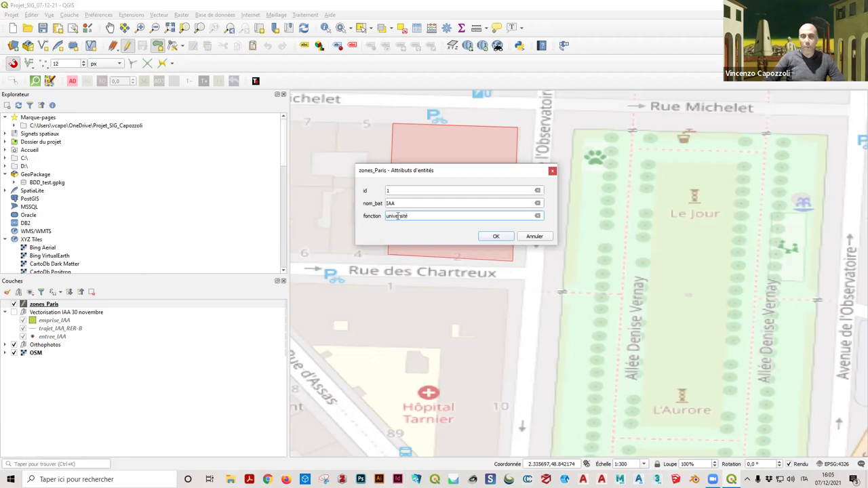
click(493, 237)
Step: Digitise a four-corner polygon over the courtyard block north of Rue Michelet, beside the Bibliothèque interuniversitaire de Santé and Avenue de l'Observatoire
scroll(479, 190, down, 1)
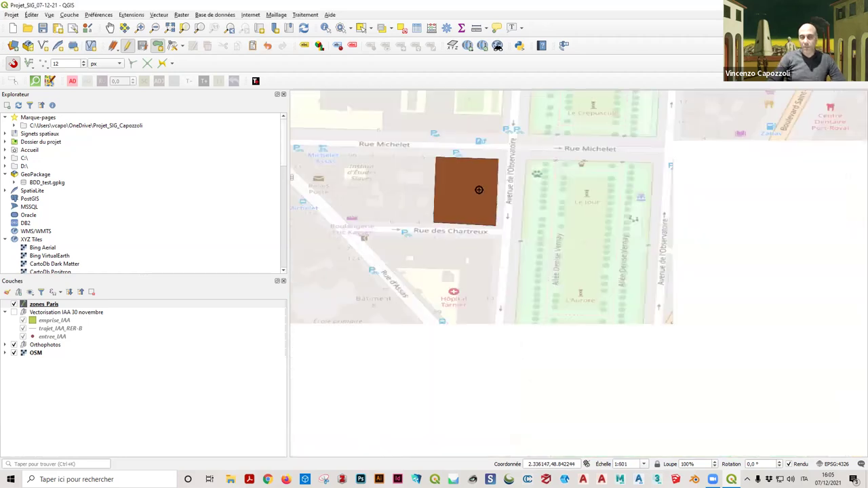
key(Up)
key(Up)
scroll(497, 171, up, 1)
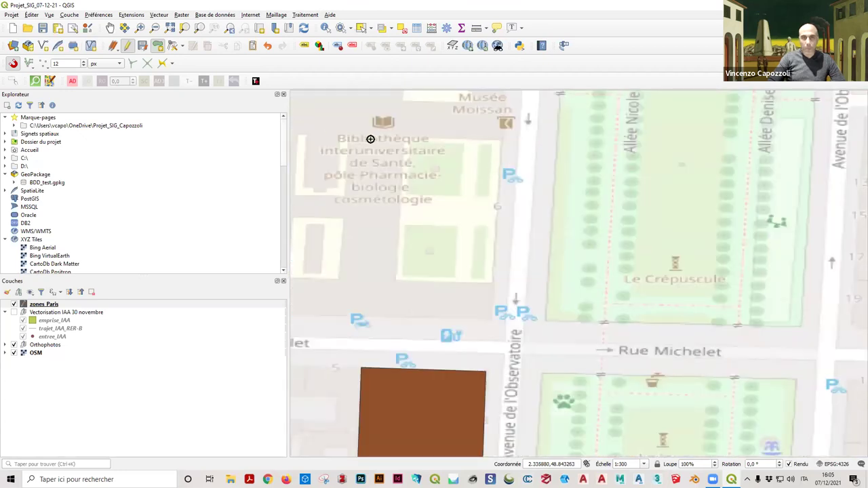
click(502, 140)
click(493, 284)
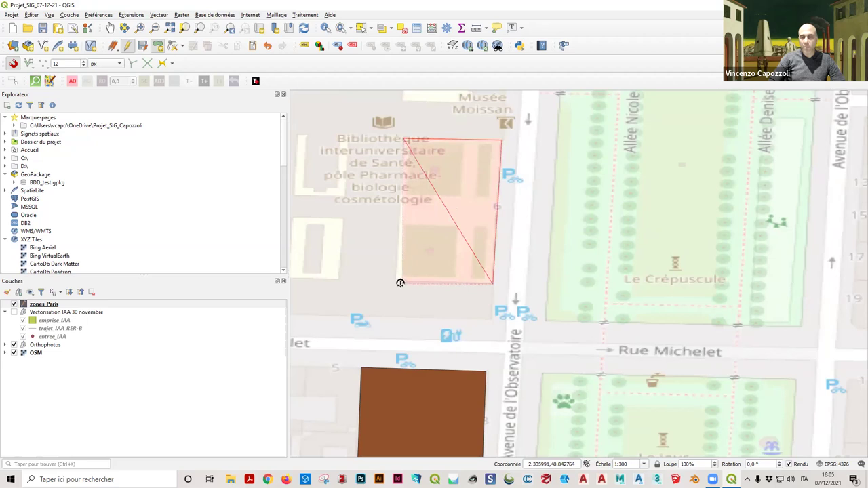
click(394, 286)
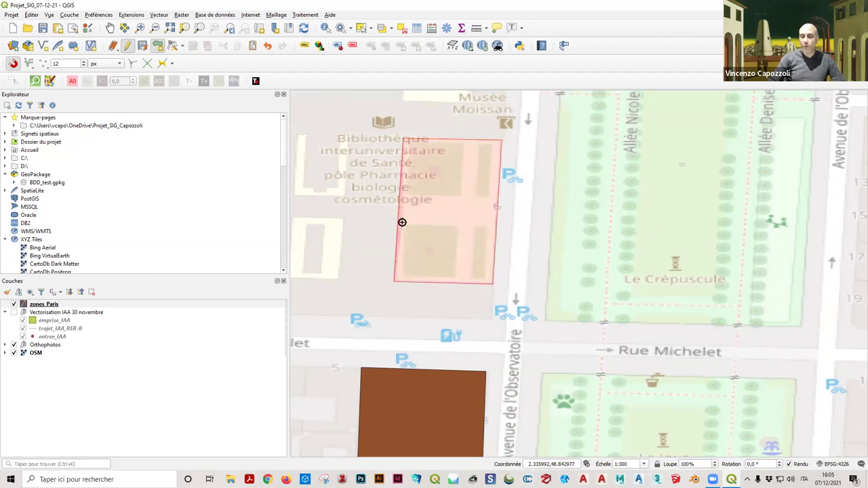
right_click(401, 214)
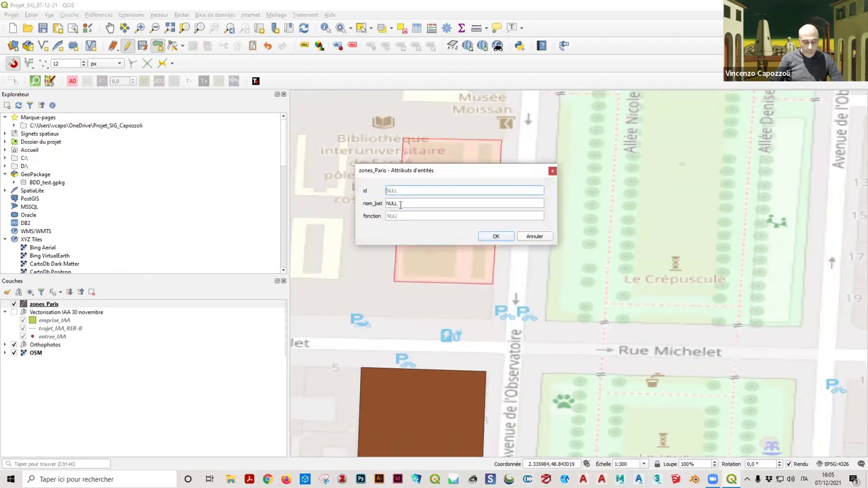
Step: Give the polygon north of Rue Michelet id 2, nom_bat Paris V and fonction université
text(2)
key(Tab)
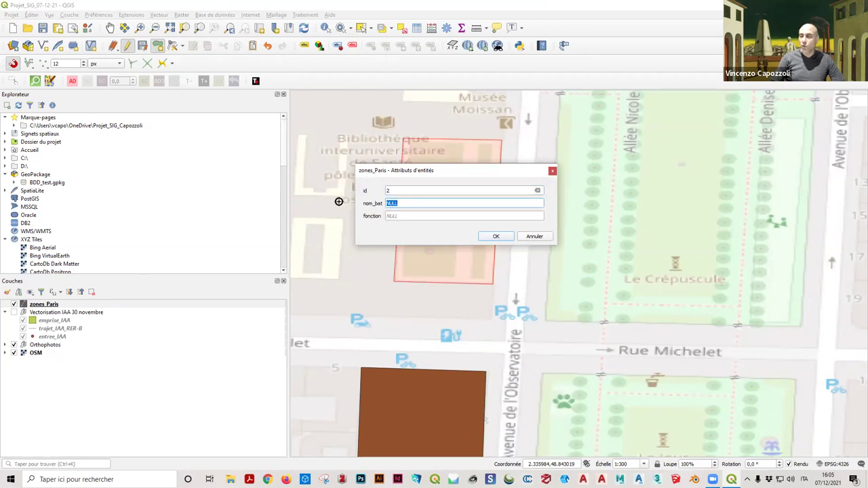
text(Paris V)
key(shift+Tab)
click(485, 216)
text(université)
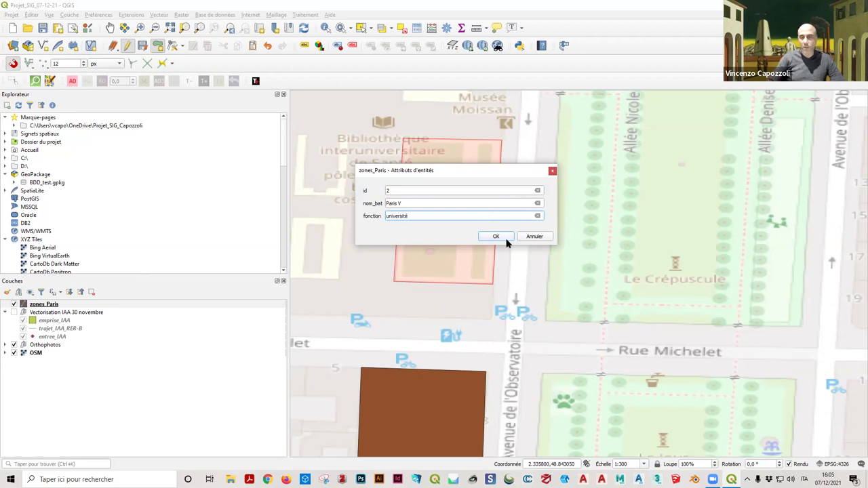
click(496, 236)
Step: Digitise a polygon around the garden south of Rue Michelet, following its tapered southern end along Allée Denise Vernay
scroll(509, 304, down, 2)
drag(508, 304, 413, 215)
scroll(413, 215, up, 1)
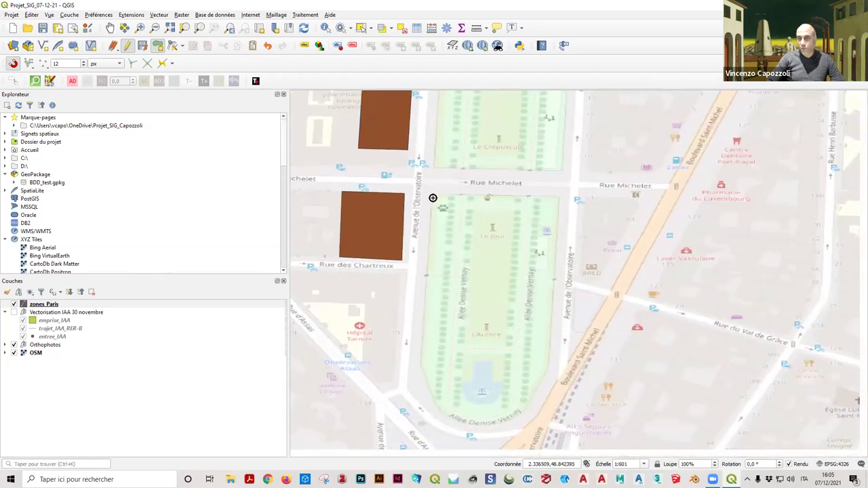
click(426, 190)
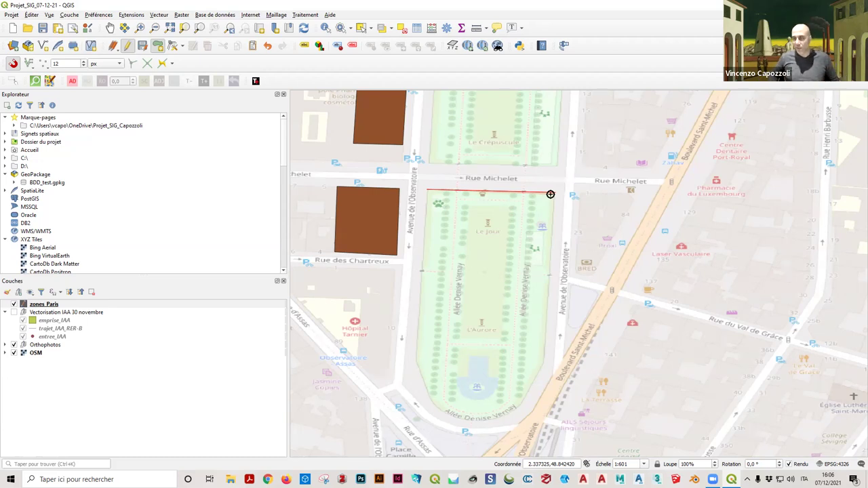
click(551, 194)
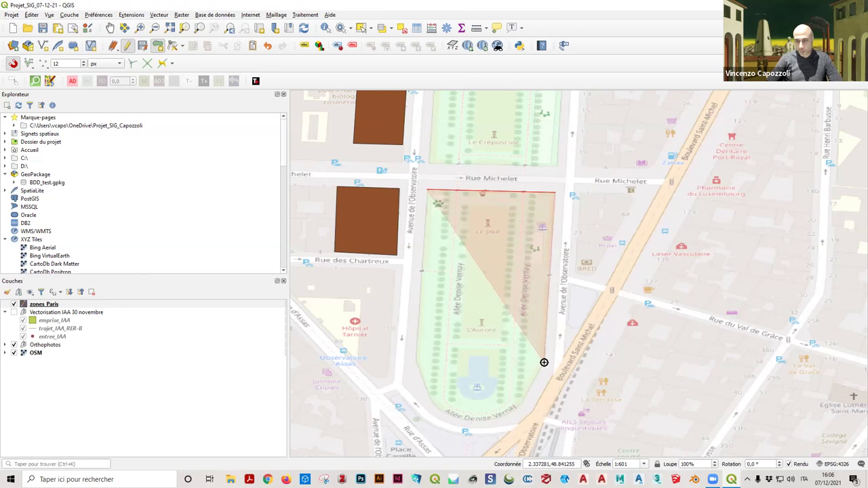
click(519, 407)
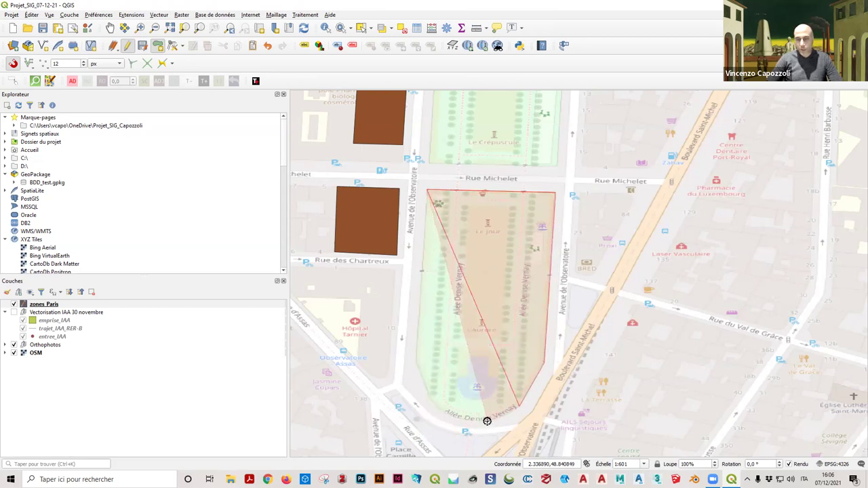
click(486, 420)
click(442, 411)
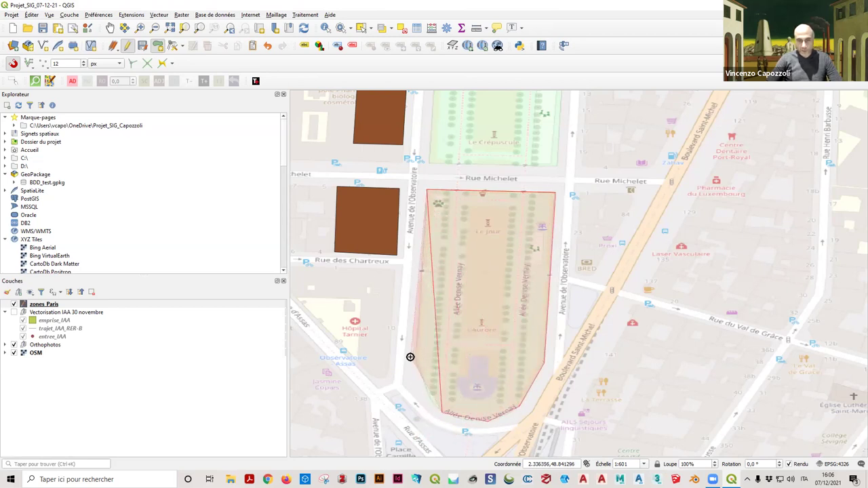
click(413, 353)
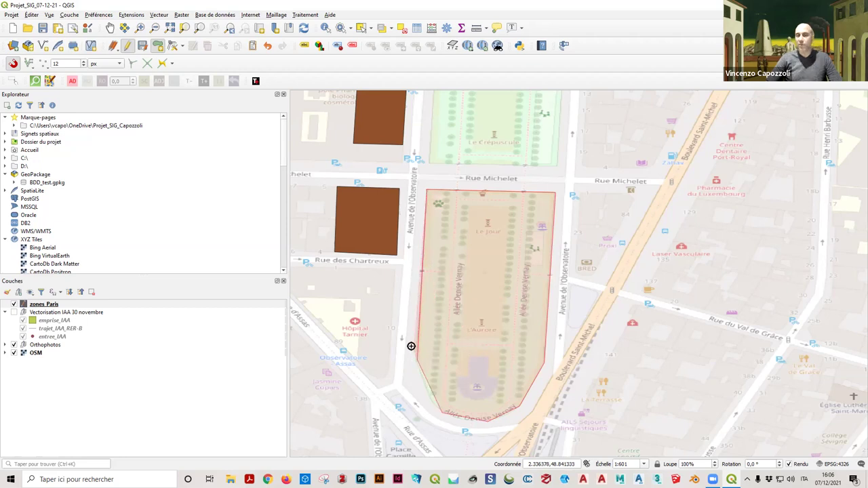
right_click(498, 205)
Step: Give the garden polygon id 3, nom_bat jardins de l'observatoire and fonction parc
text(3)
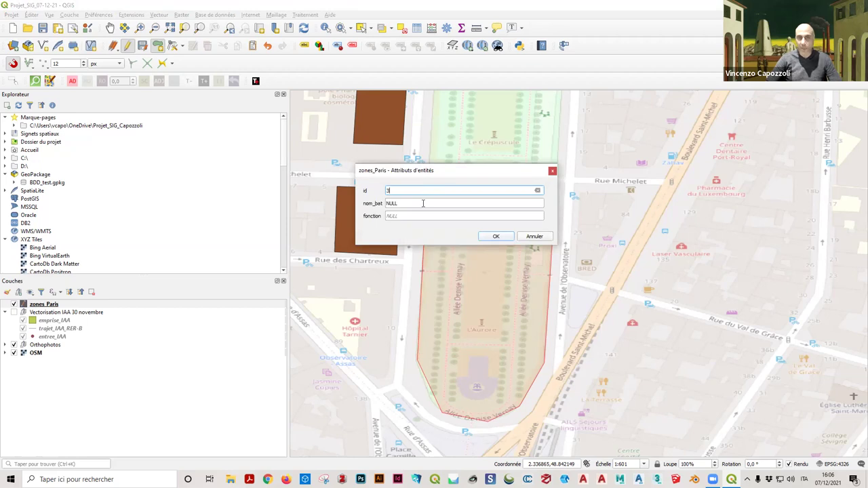
click(423, 202)
text(jardins de l'obs)
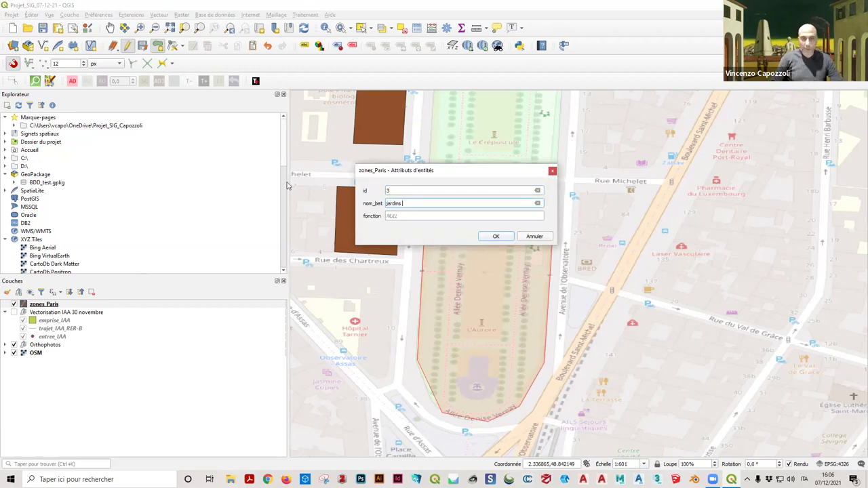
text(ervatoire)
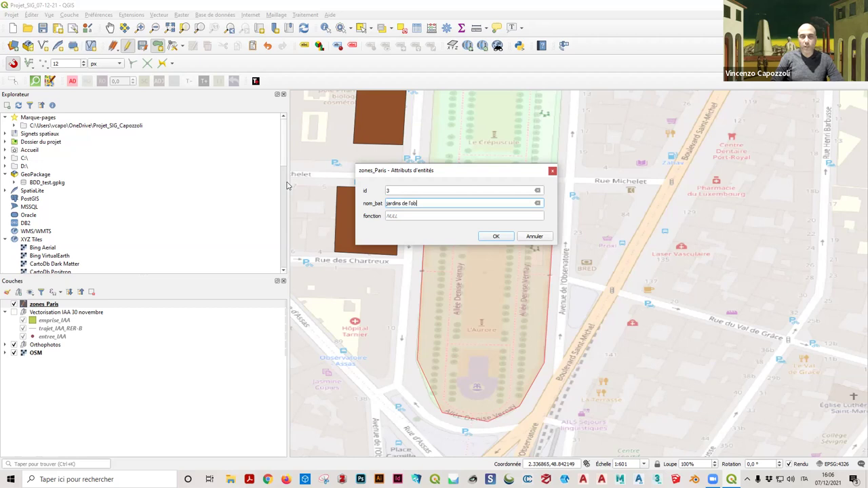
click(417, 216)
text(parc)
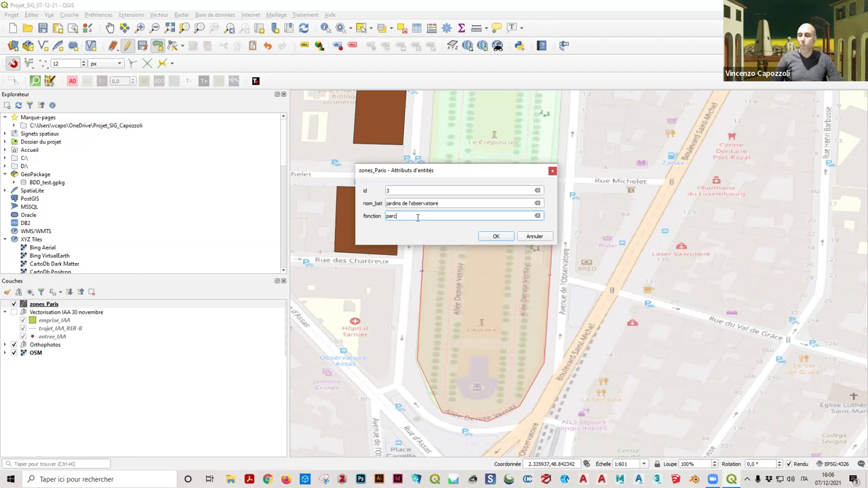
click(499, 237)
Step: Review the attribute table of the zones_Paris layer for the digitised polygons, and close the table
drag(430, 302, 443, 364)
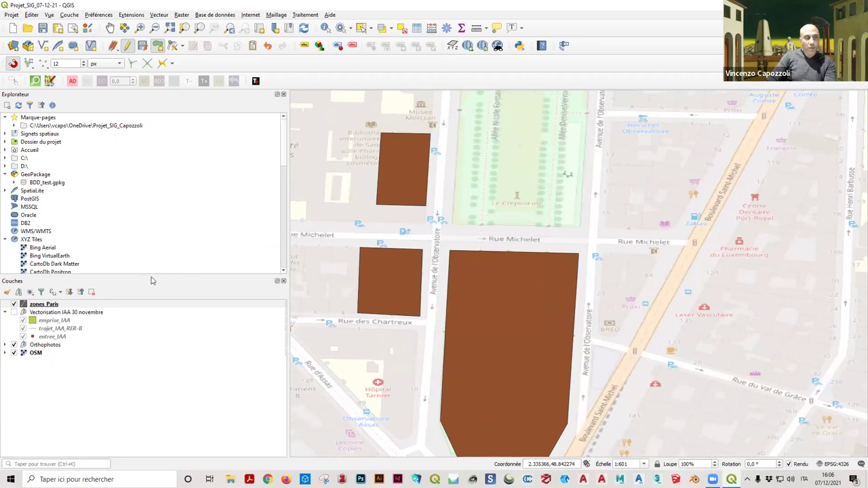
right_click(49, 307)
click(88, 190)
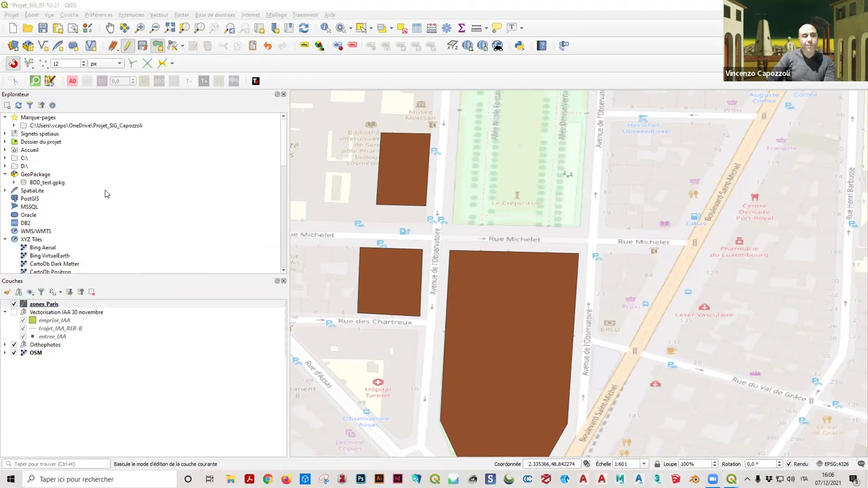
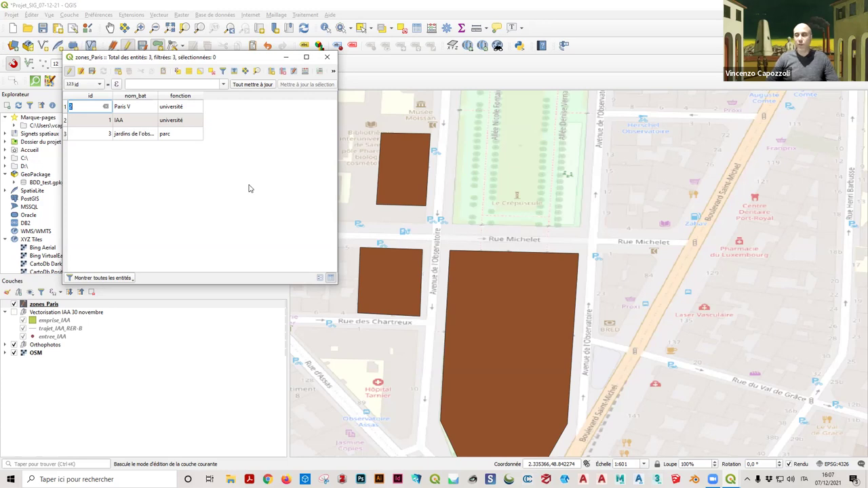
click(327, 57)
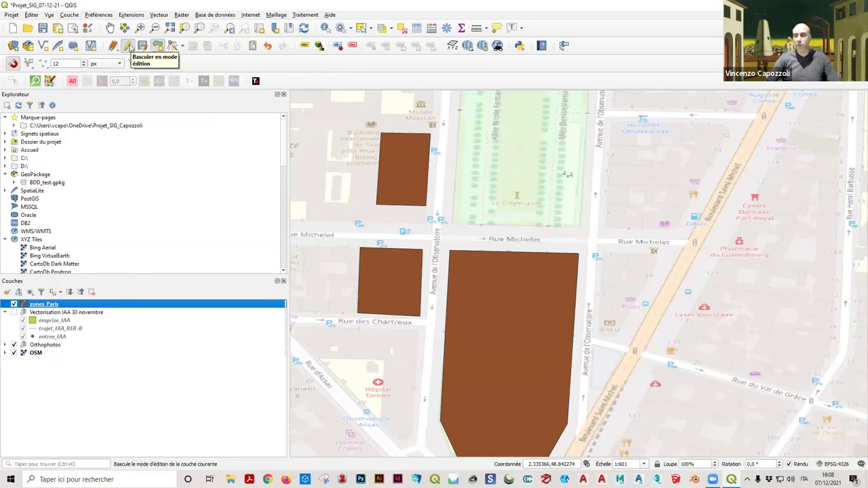
Step: Stop editing zones_Paris, discarding the digitised polygons, and open the layer's properties in a resized window
click(128, 47)
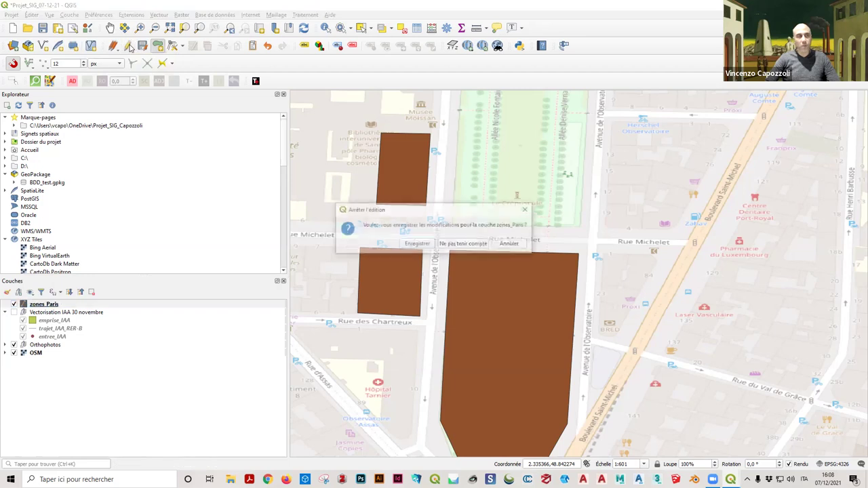
click(468, 246)
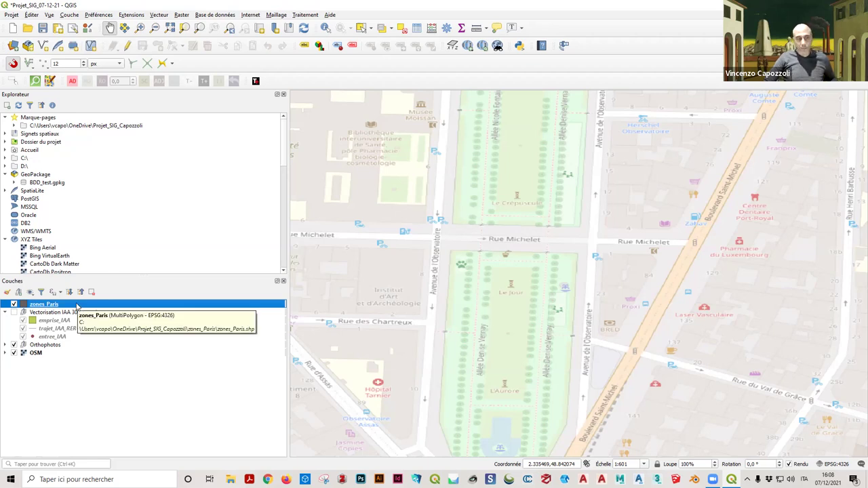
double_click(77, 307)
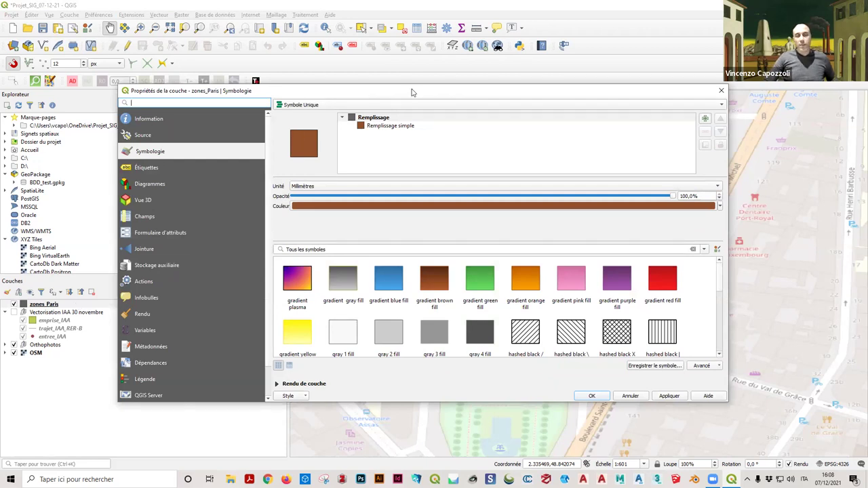
drag(412, 92, 328, 53)
drag(525, 57, 507, 45)
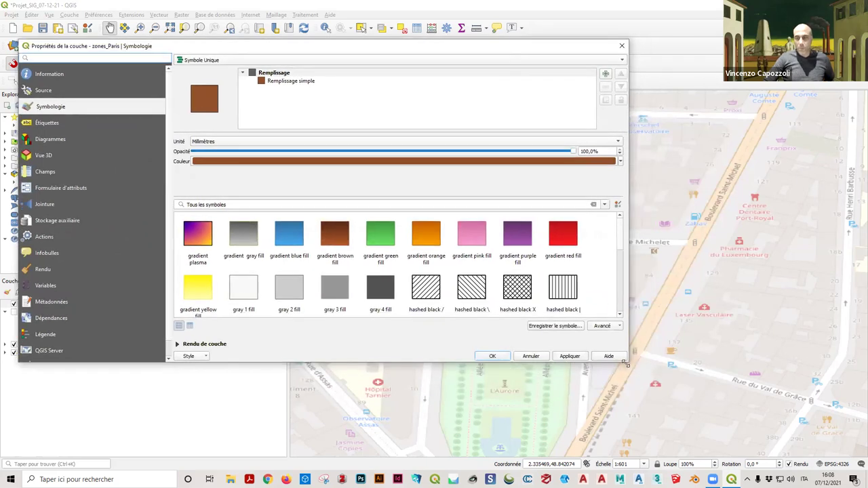
drag(625, 364, 381, 327)
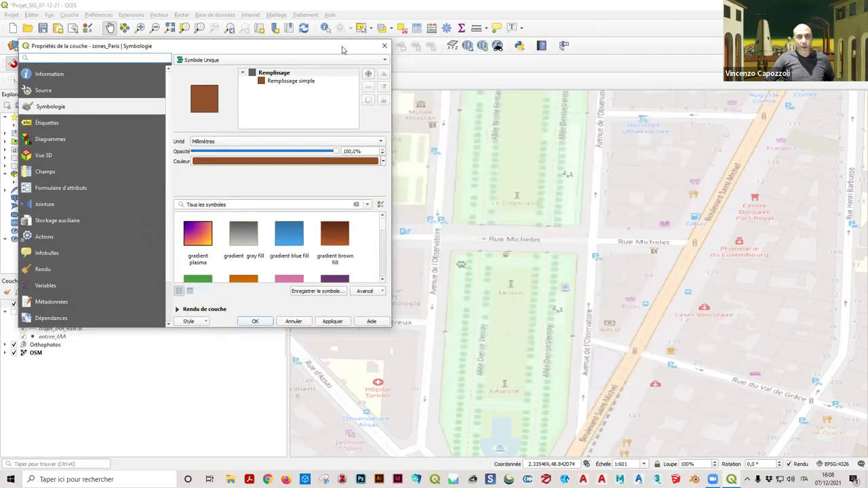
drag(343, 56, 445, 63)
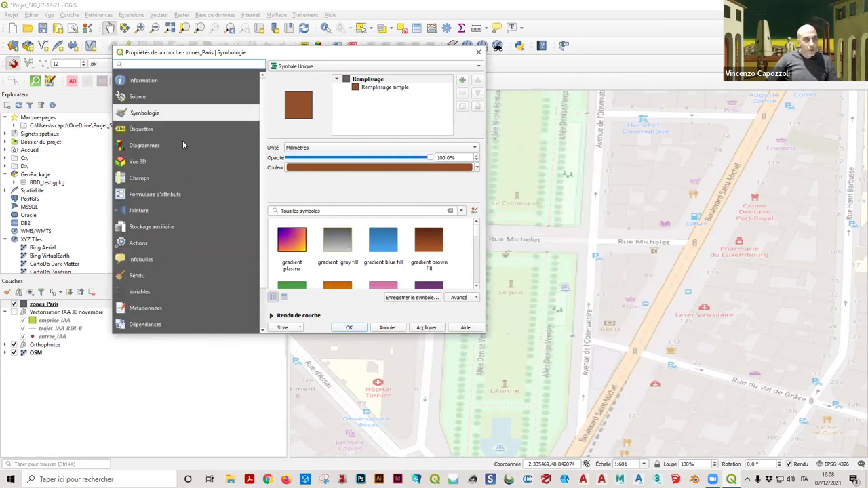
Step: Examine the zones_Paris field definitions and the tools for adding and deleting fields, briefly switching editing on and off
click(144, 179)
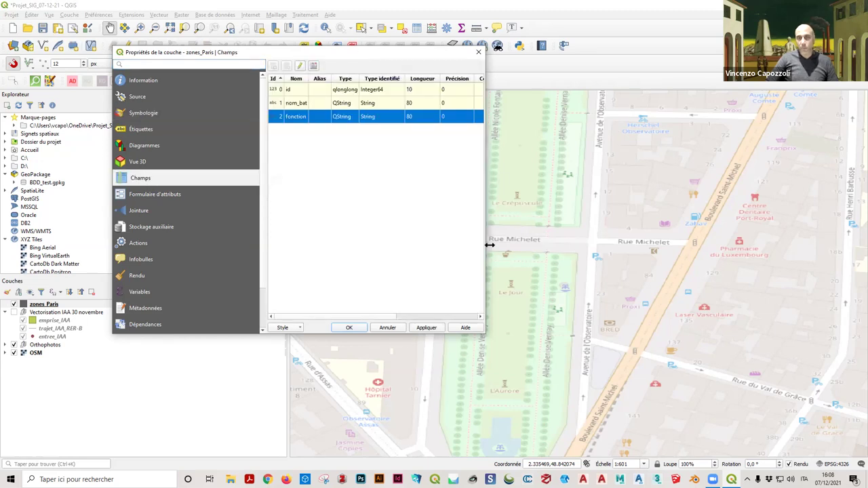
drag(489, 246, 605, 246)
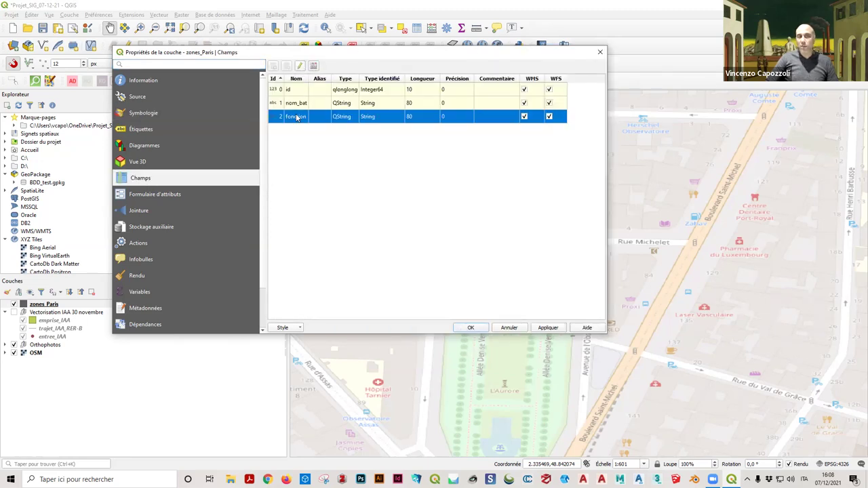
drag(283, 78, 376, 80)
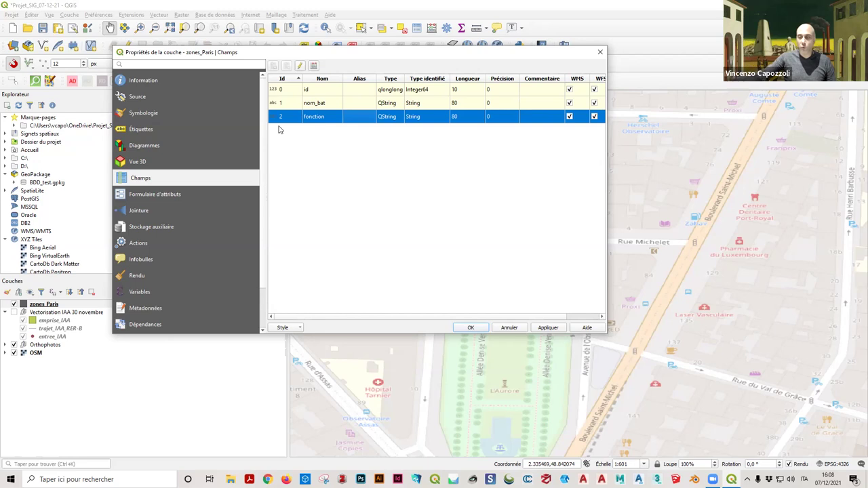
click(301, 68)
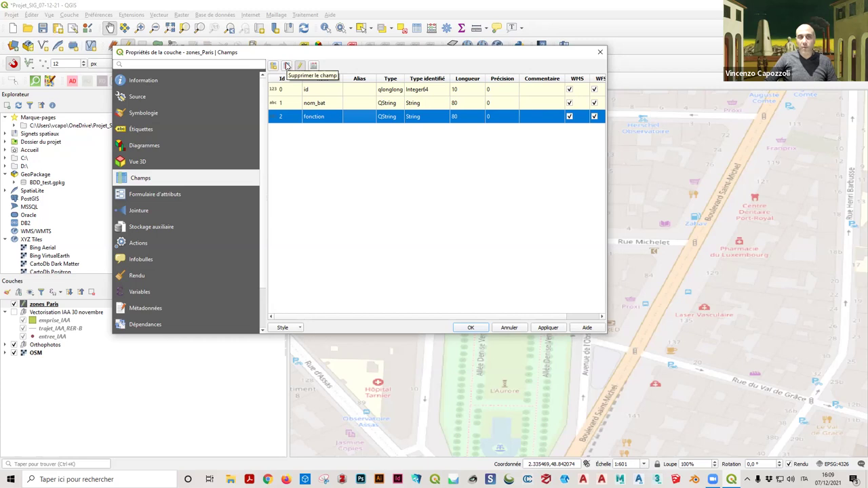
click(299, 66)
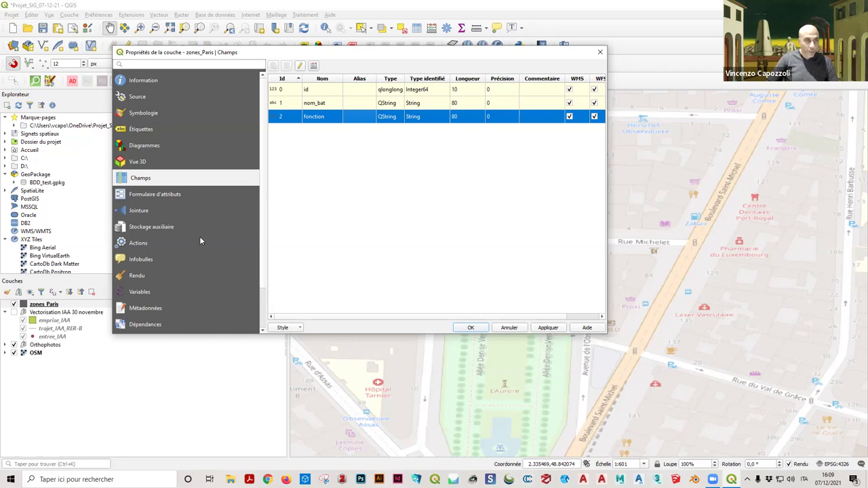
click(177, 194)
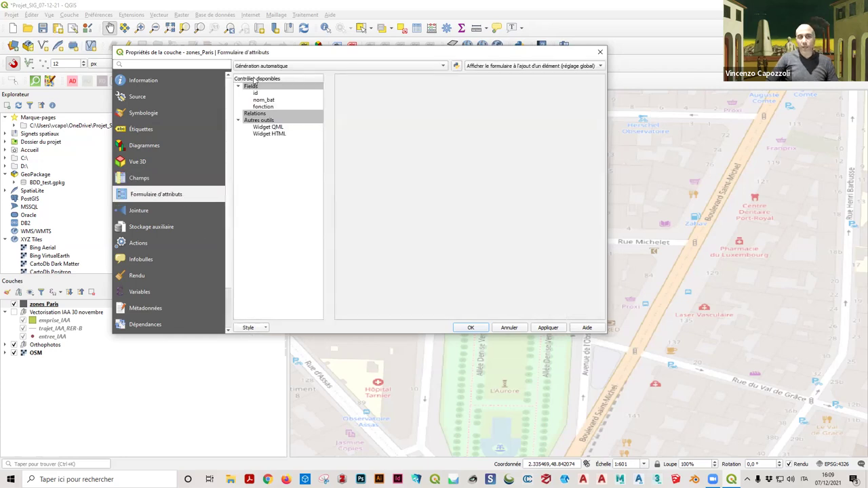
click(132, 177)
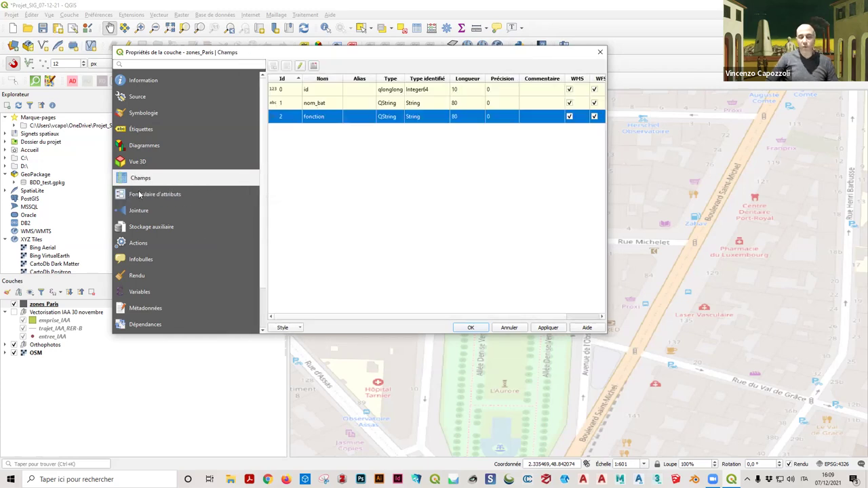
Step: In the zones_Paris attribute form, set the fonction field's widget type to Liste de valeurs
click(141, 195)
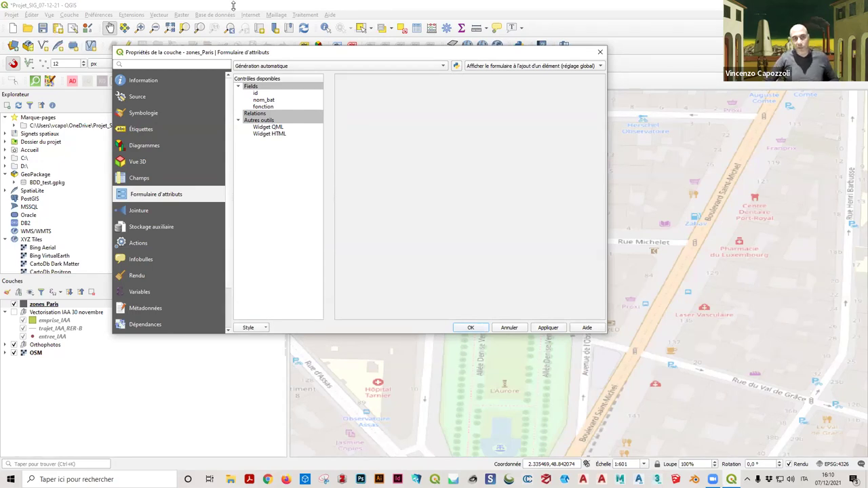
click(253, 115)
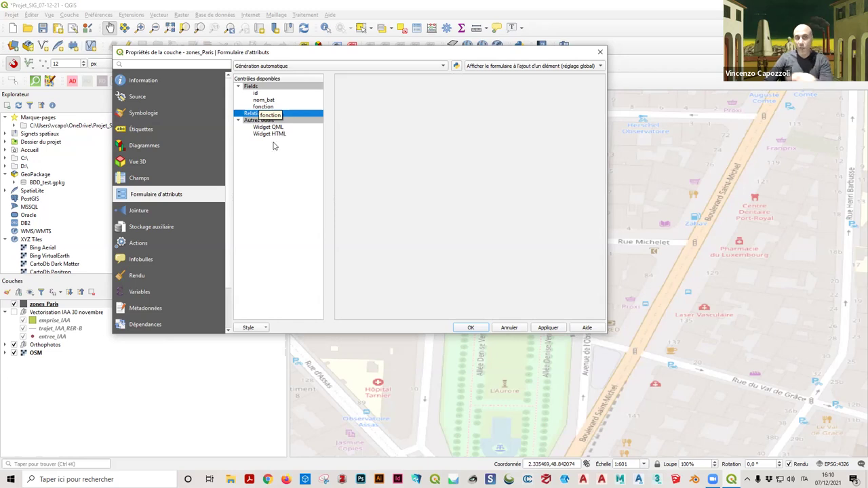
click(277, 134)
click(278, 128)
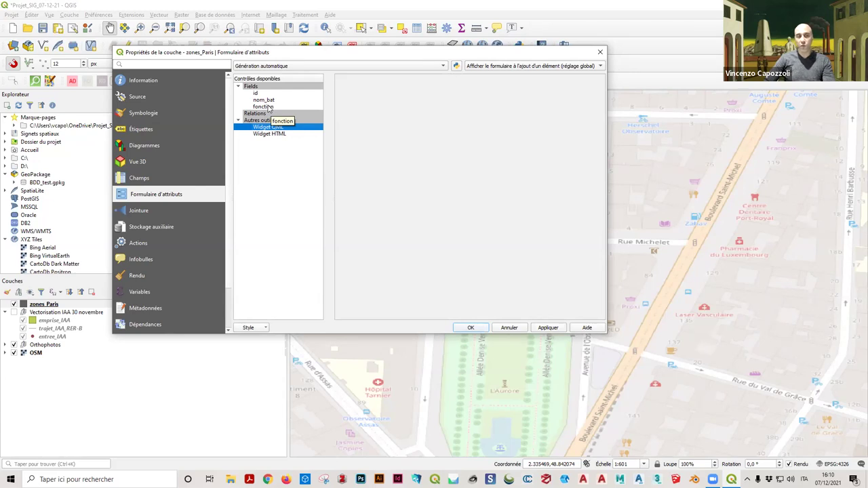
click(264, 106)
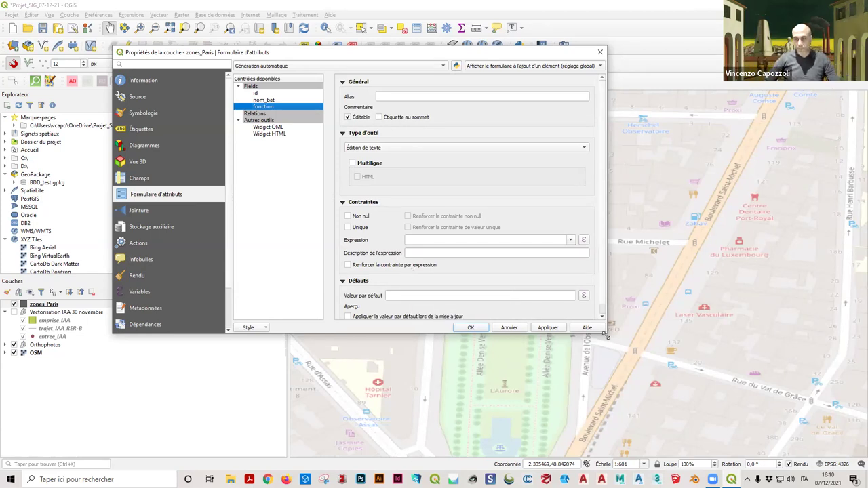
drag(605, 333, 614, 363)
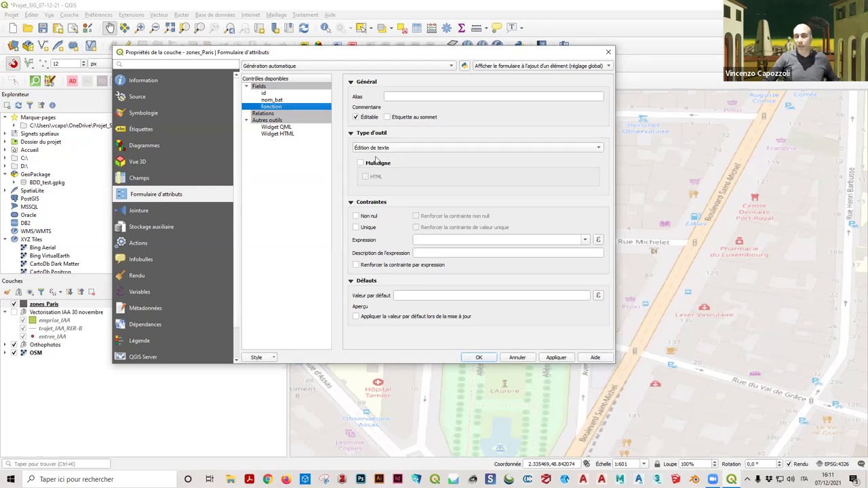
click(432, 147)
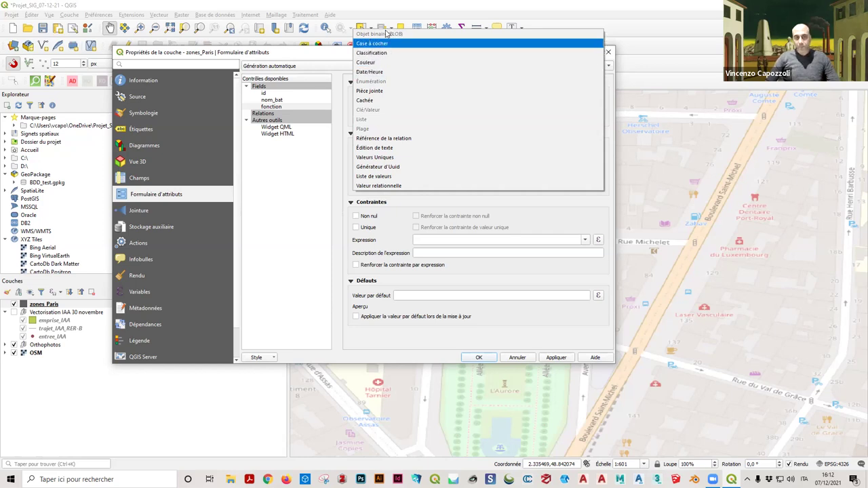
click(408, 177)
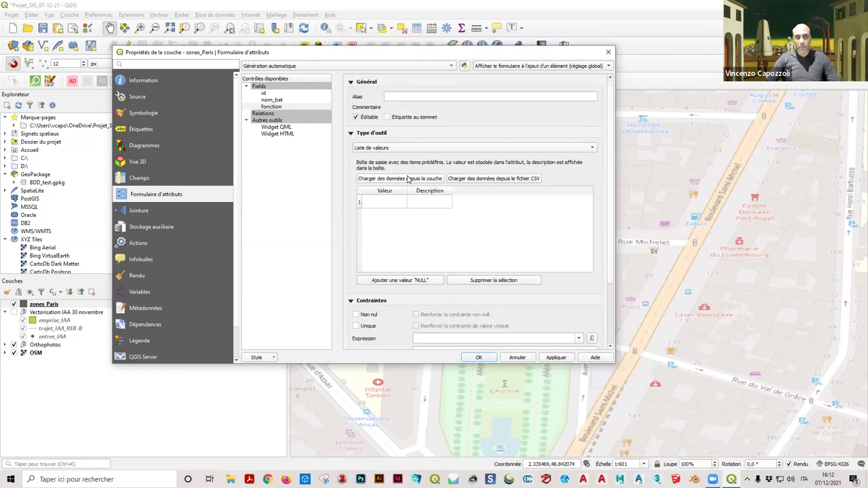
Step: Examine the empty value list and the option for loading its entries from a CSV file, cancelling the file selection
click(402, 206)
key(Right)
key(Left)
key(Right)
key(Left)
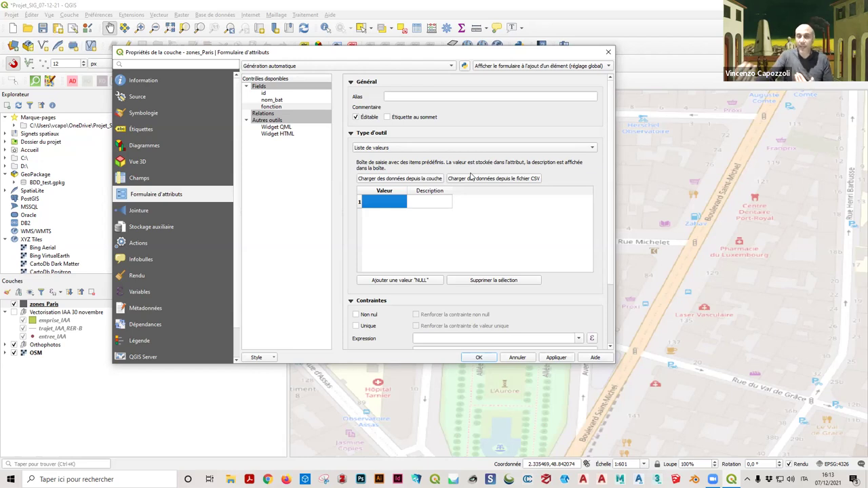
click(470, 177)
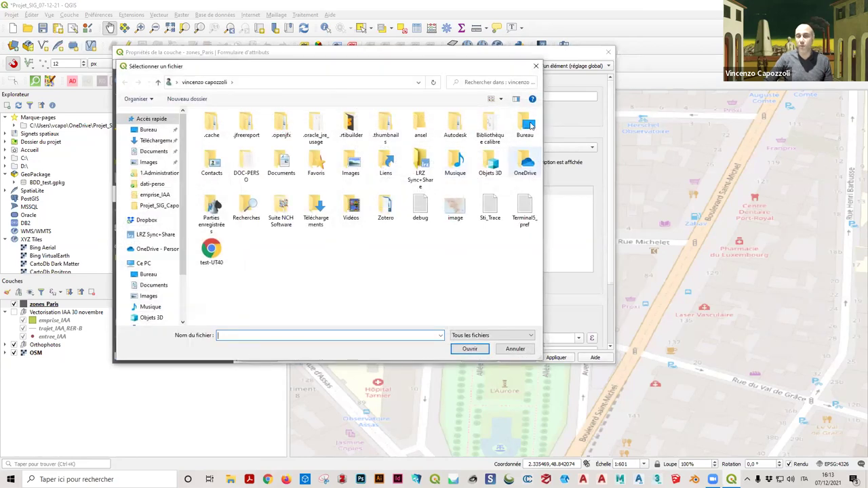
click(536, 66)
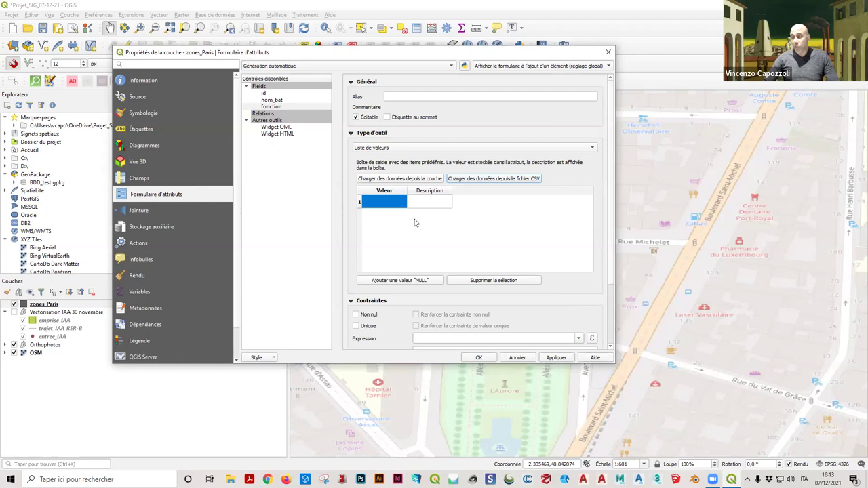
Step: Add a first entry to the fonction value list with université as both value and description
click(427, 202)
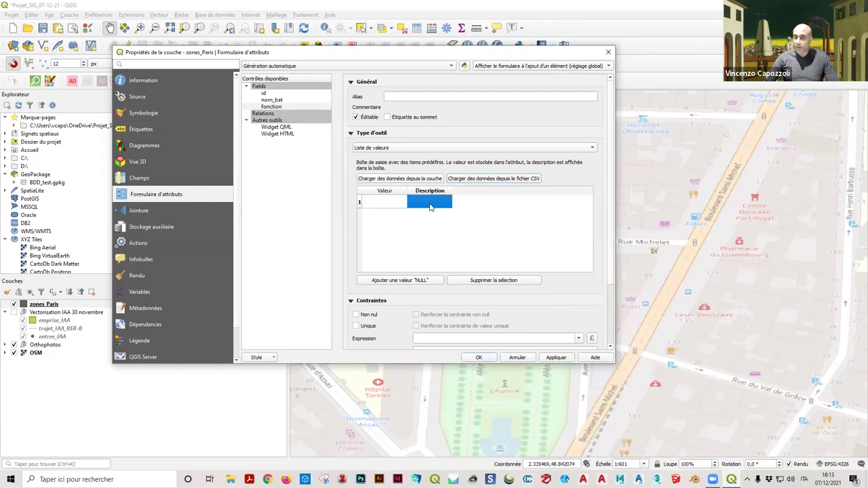
click(390, 202)
double_click(390, 208)
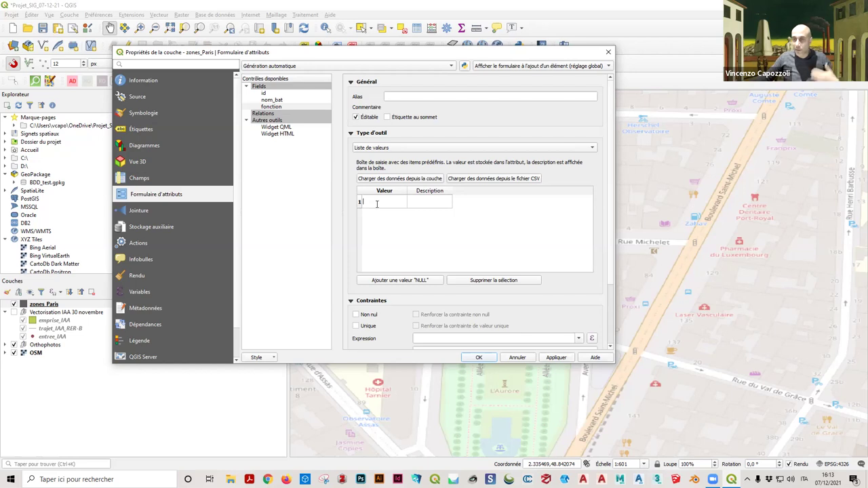
text(université)
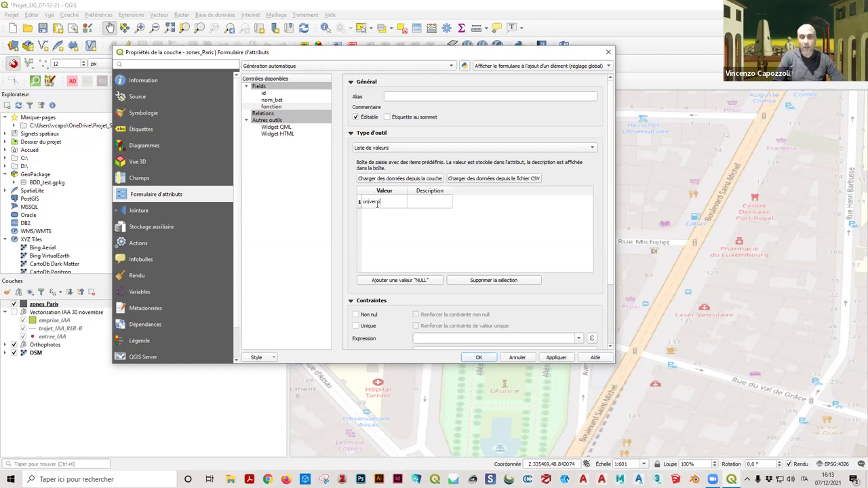
click(424, 202)
click(425, 202)
text(université)
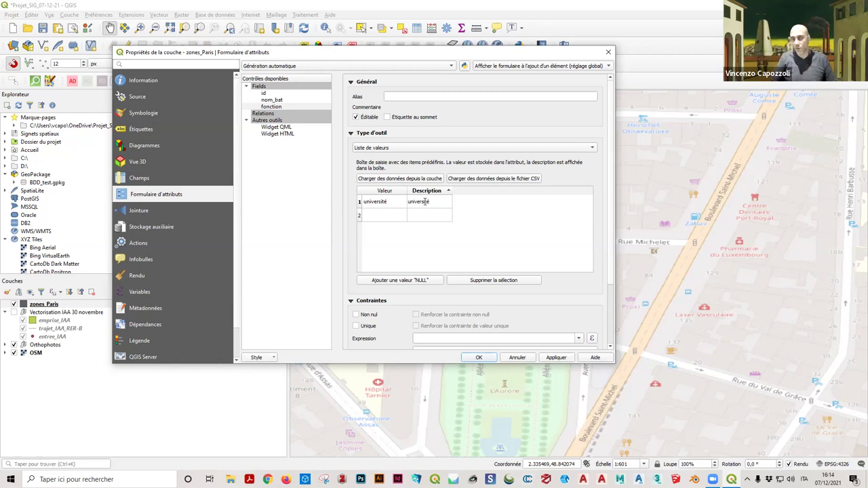
Step: Add an entry to the fonction value list with parc as both value and description
click(376, 214)
click(377, 215)
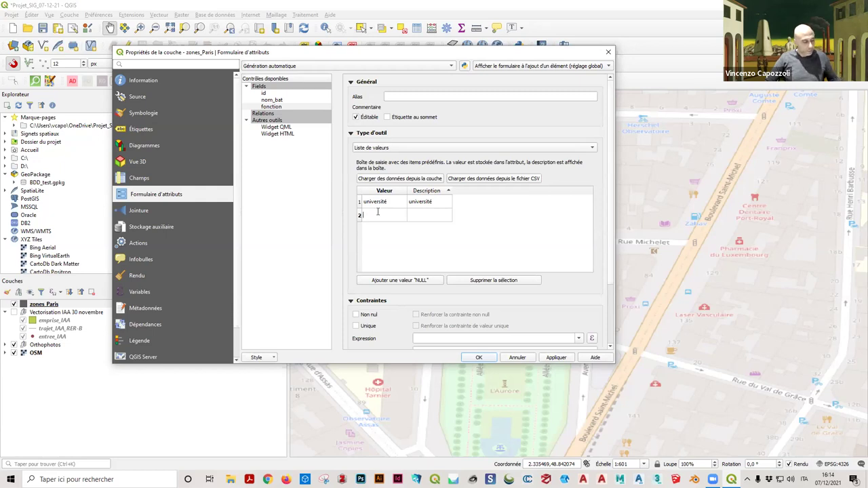
text(parc)
key(Tab)
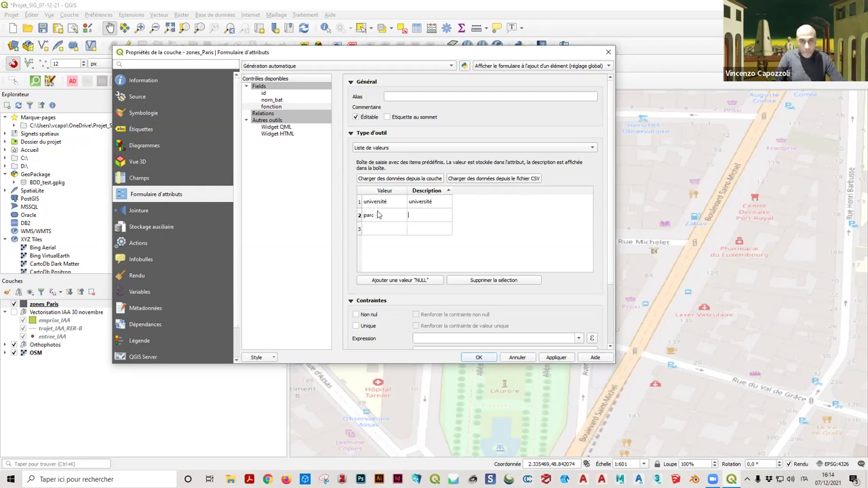
text(parc)
click(377, 215)
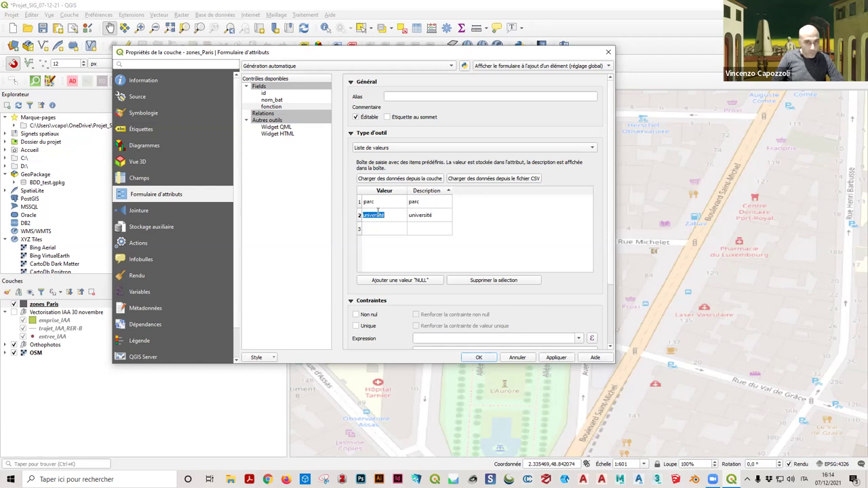
Step: Add an entry to the fonction value list with musée as both value and description
click(364, 229)
click(363, 229)
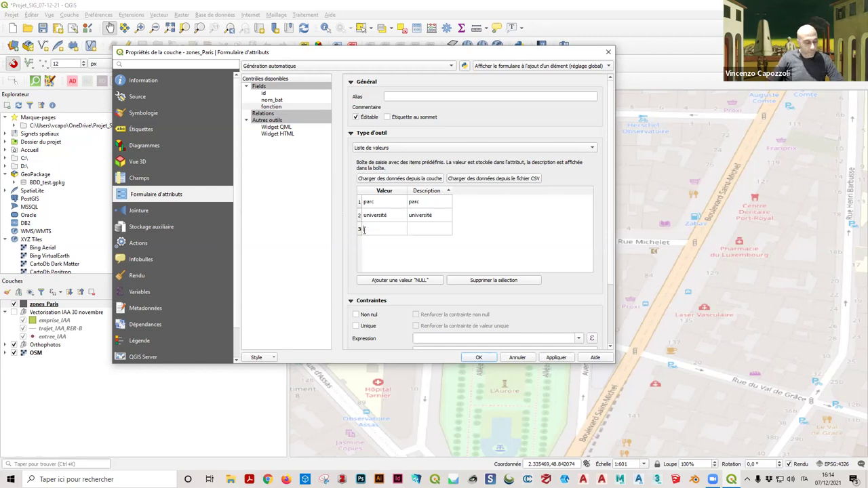
text(musee)
key(BackSpace)
key(BackSpace)
key(BackSpace)
key(BackSpace)
text(usée)
key(Tab)
text(musée)
key(Tab)
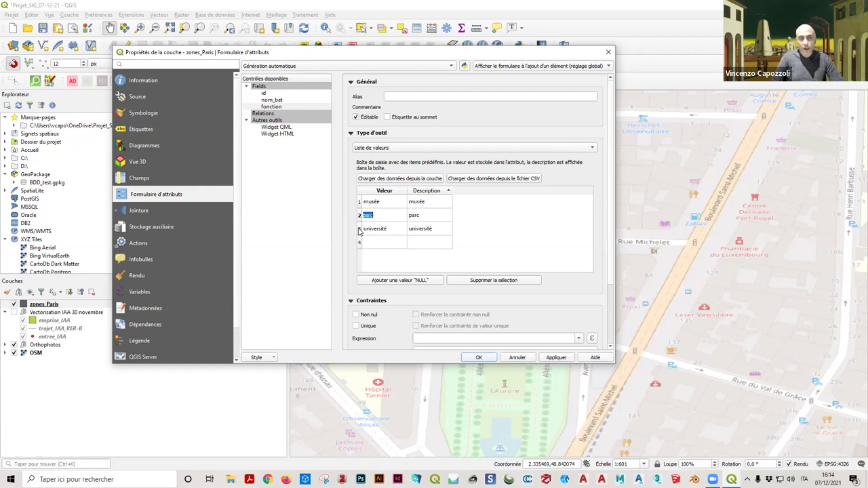
Step: Add an entry to the fonction value list with gare as both value and description
double_click(393, 243)
text(gare)
key(Tab)
text(gare)
key(Tab)
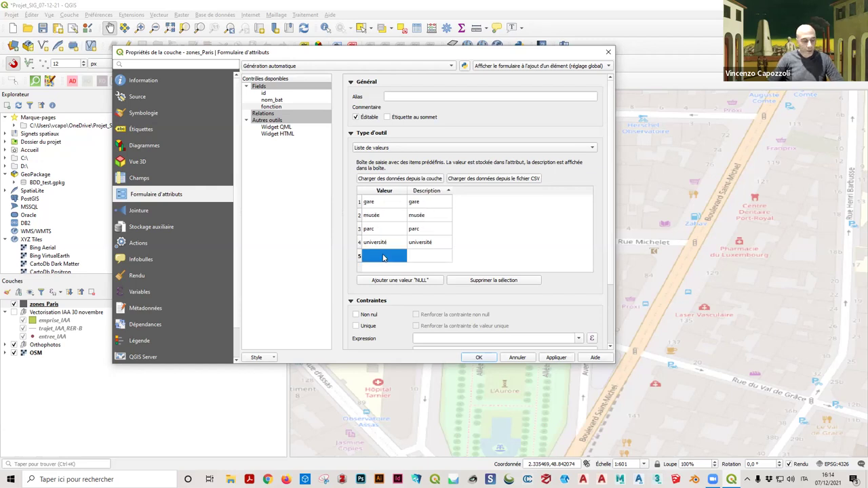
Step: Add an entry to the fonction value list with hopital as both value and description
double_click(383, 256)
text(hol)
text(pital)
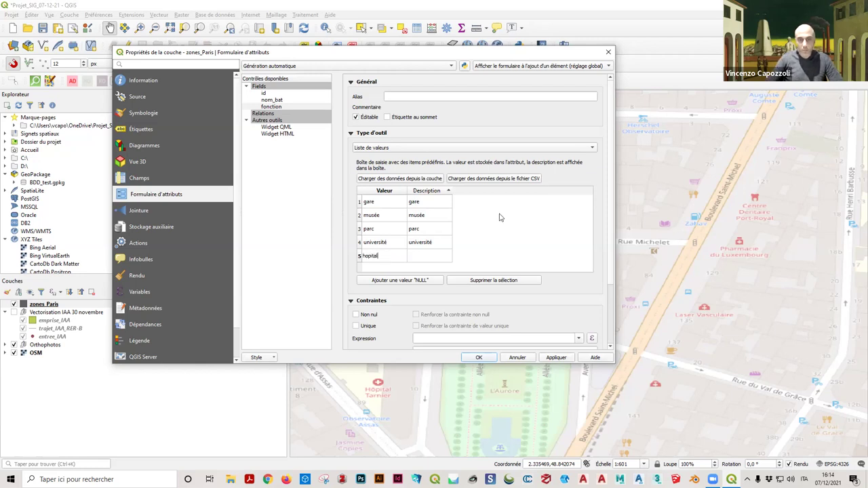
double_click(420, 255)
text(hopital)
key(Return)
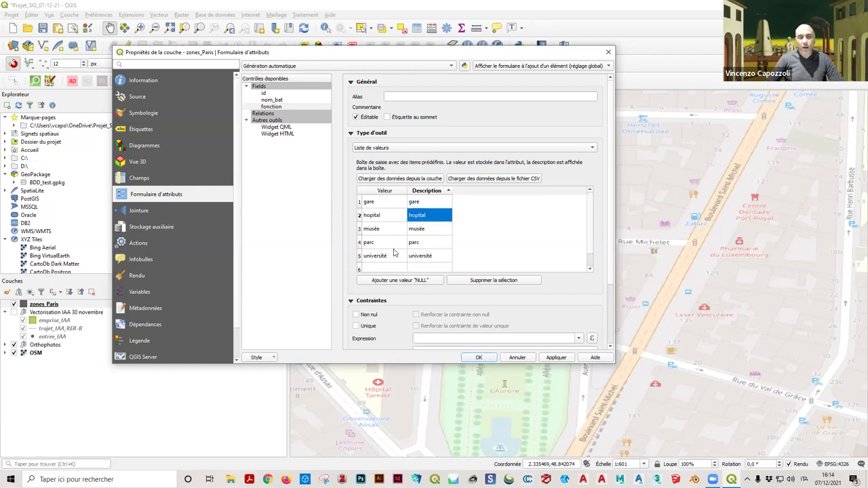
Step: Set the fonction field as Non nul with the non-null constraint enforced, and save the layer properties
scroll(393, 252, down, 2)
scroll(391, 253, up, 2)
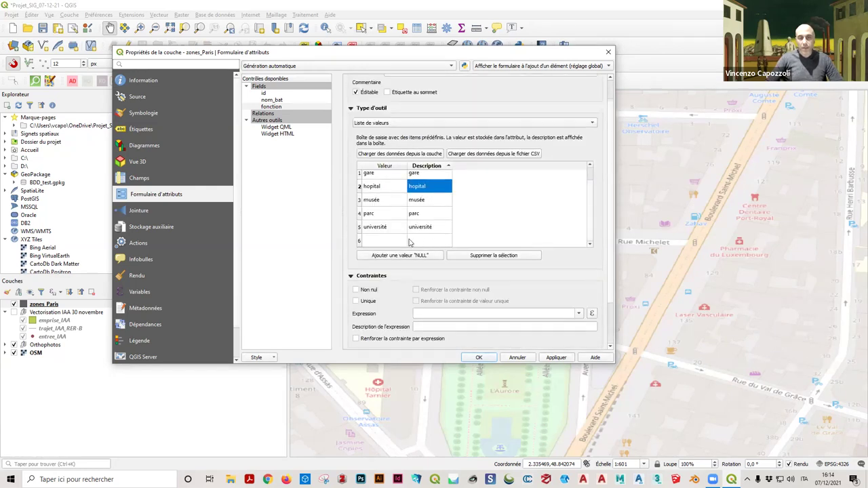
click(386, 242)
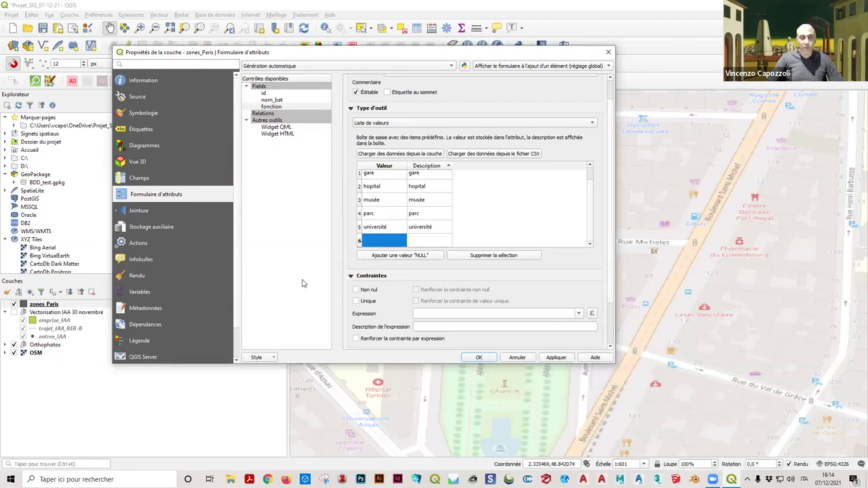
scroll(562, 219, down, 2)
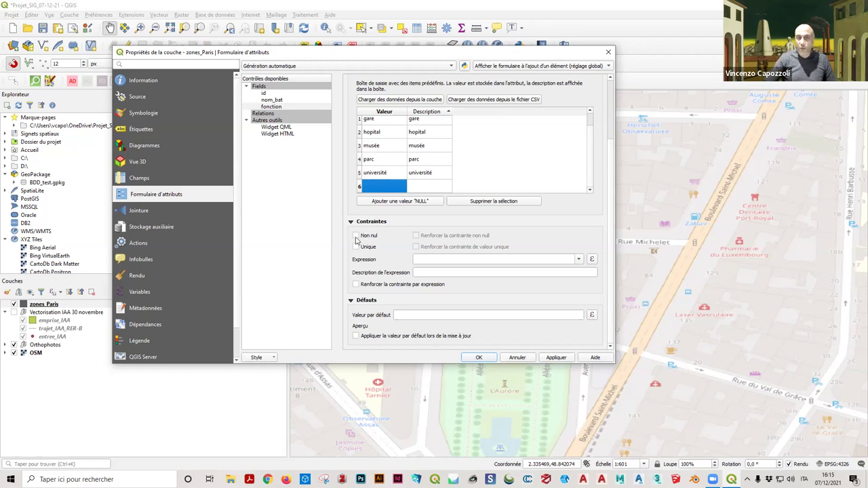
click(354, 236)
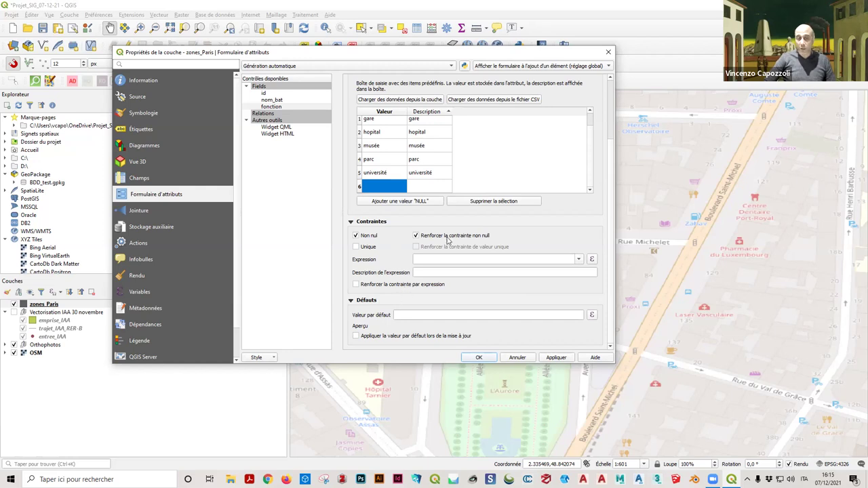
click(564, 361)
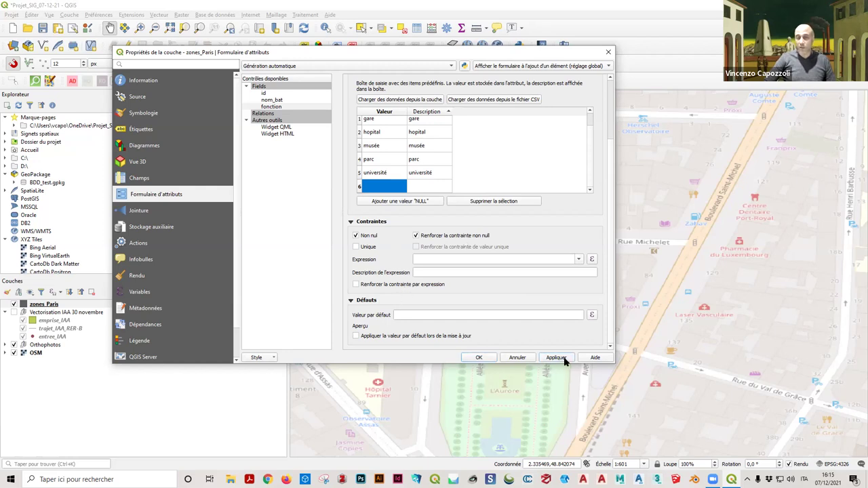
click(483, 358)
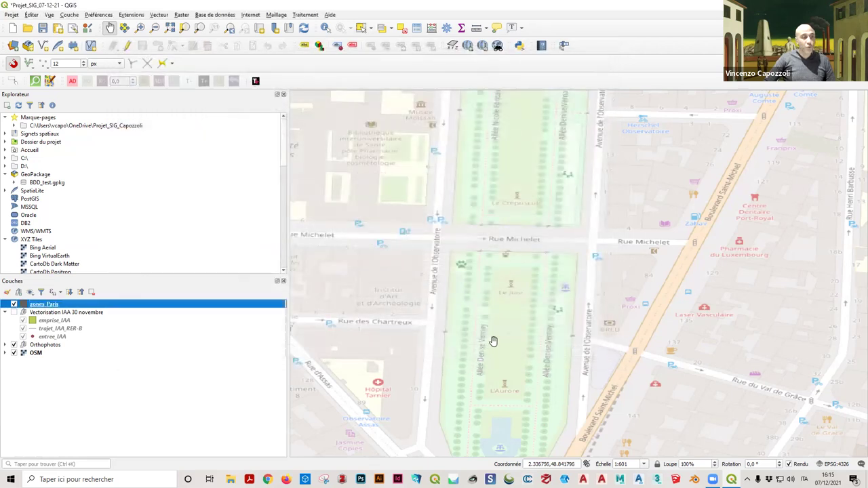
Step: Start editing zones_Paris and draw a four-corner test polygon over the garden just south of Rue Michelet
click(127, 46)
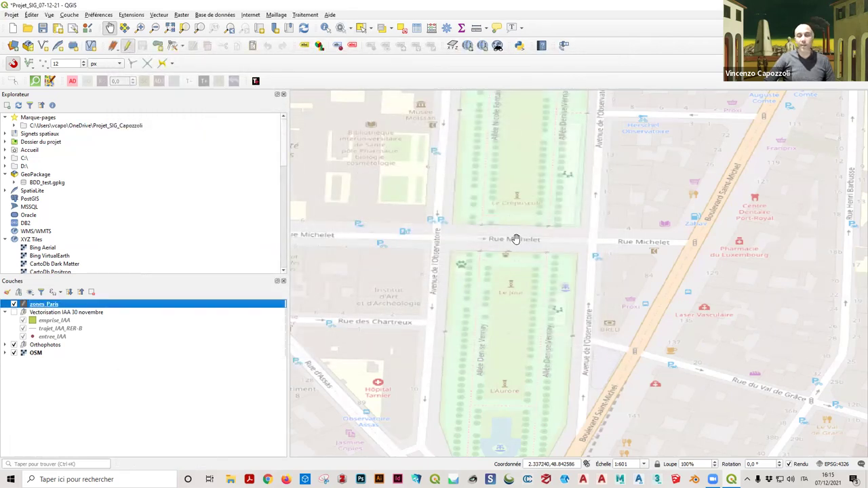
click(159, 48)
click(450, 250)
click(580, 255)
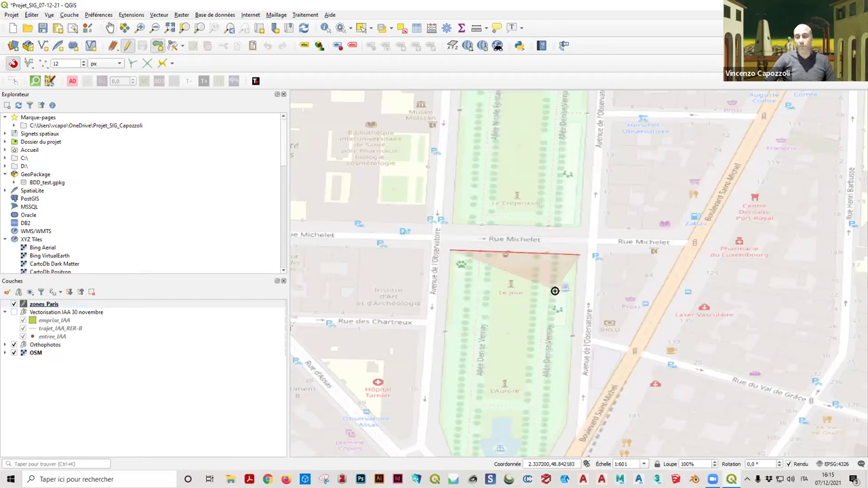
click(555, 291)
click(425, 275)
right_click(425, 274)
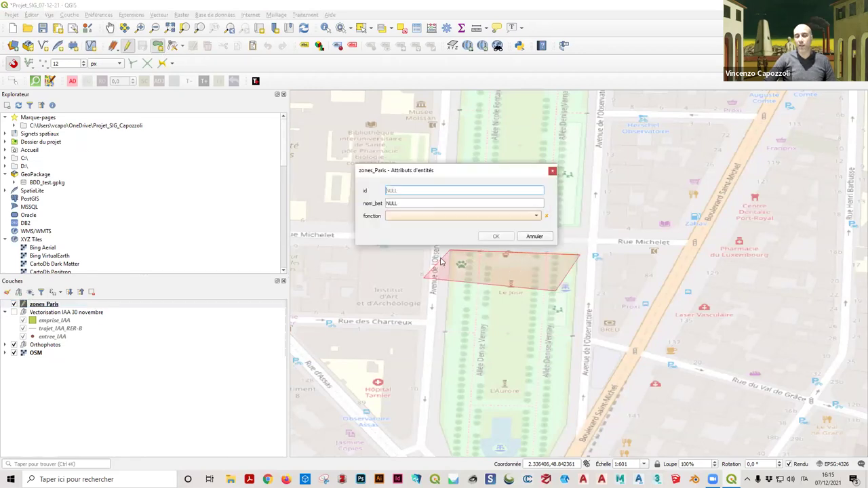
Step: Examine the choices offered for fonction in the new polygon's form, and discard the polygon
click(537, 218)
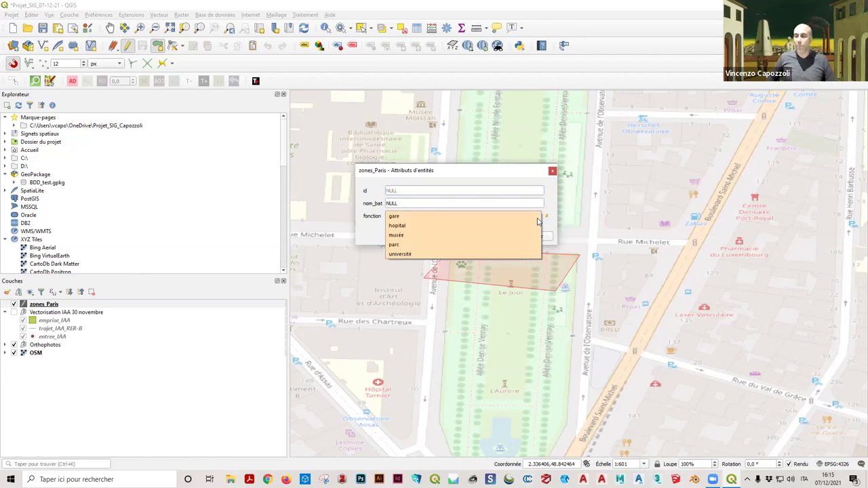
click(548, 174)
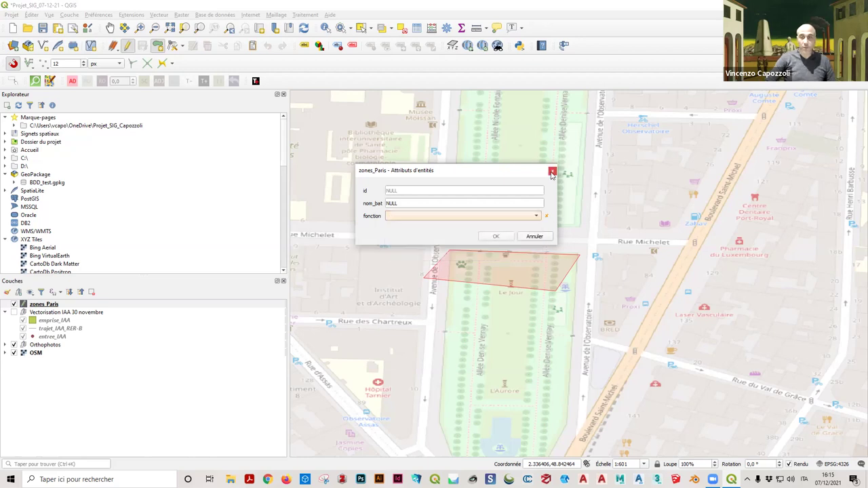
click(535, 236)
click(109, 27)
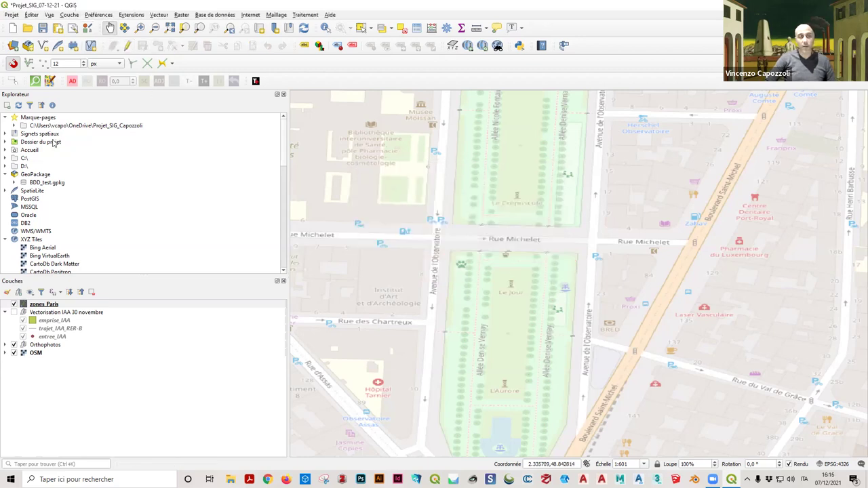
Step: Reopen the zones_Paris attribute form properties and set the id field's constraints to Non nul and Unique
click(55, 304)
double_click(54, 305)
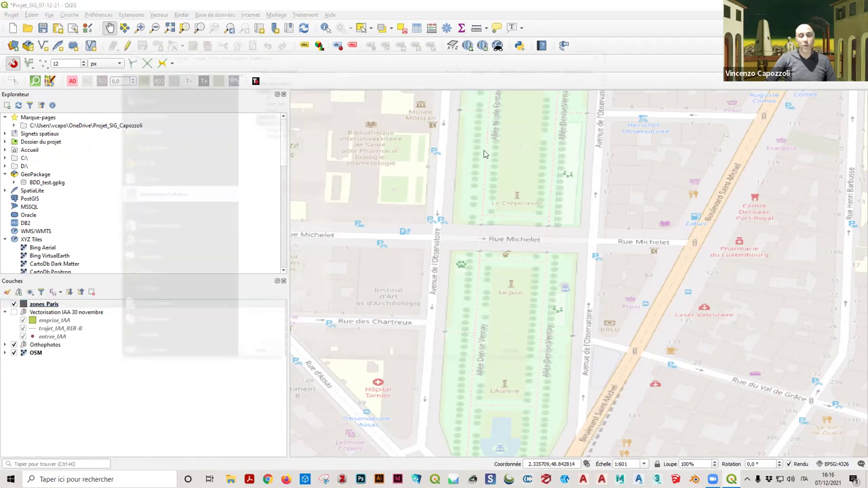
click(282, 95)
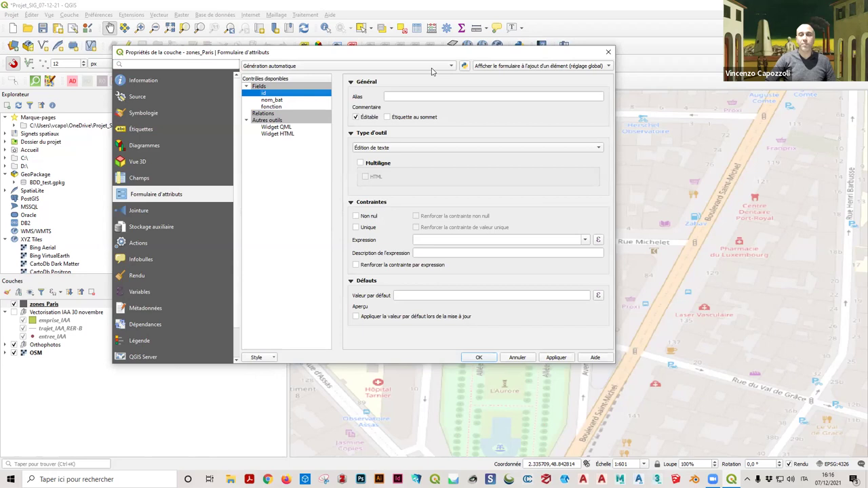
drag(437, 55, 409, 61)
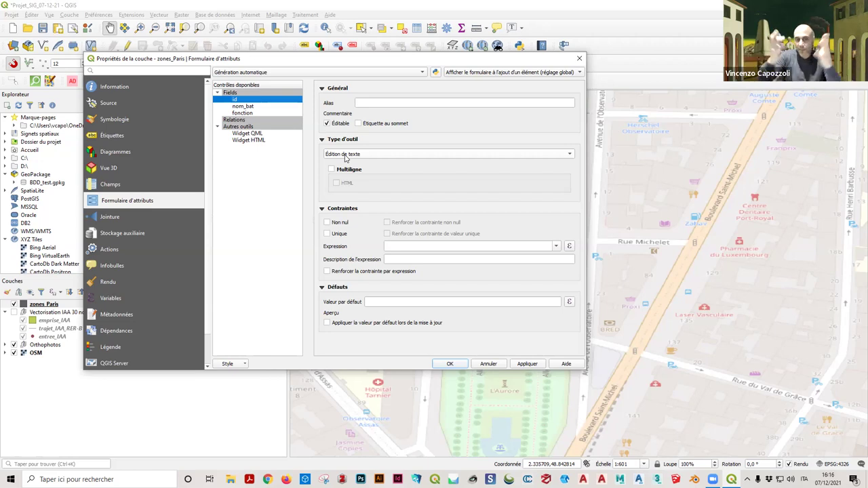
click(327, 222)
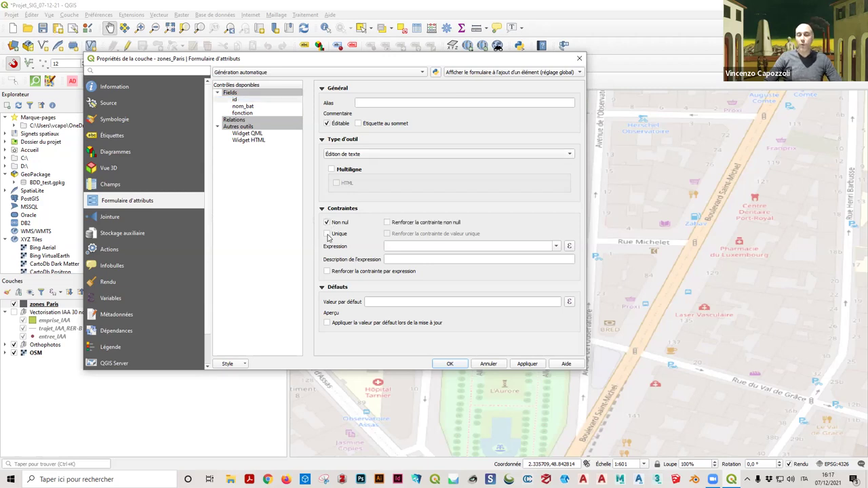
click(327, 234)
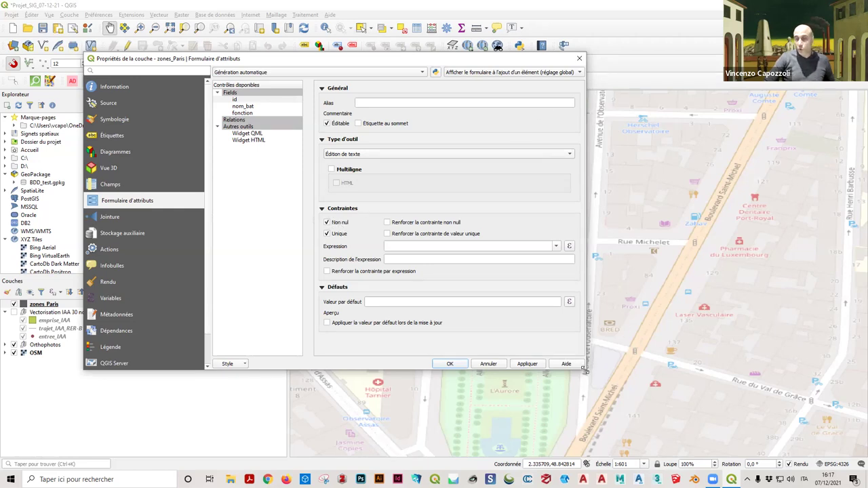
Step: Open the expression calculator for the id field's default value and look up the maximum function
drag(588, 368, 608, 444)
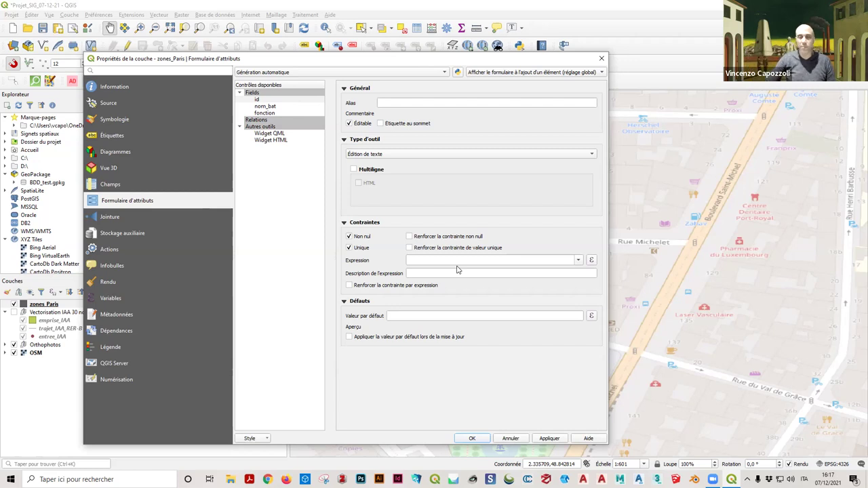
click(591, 318)
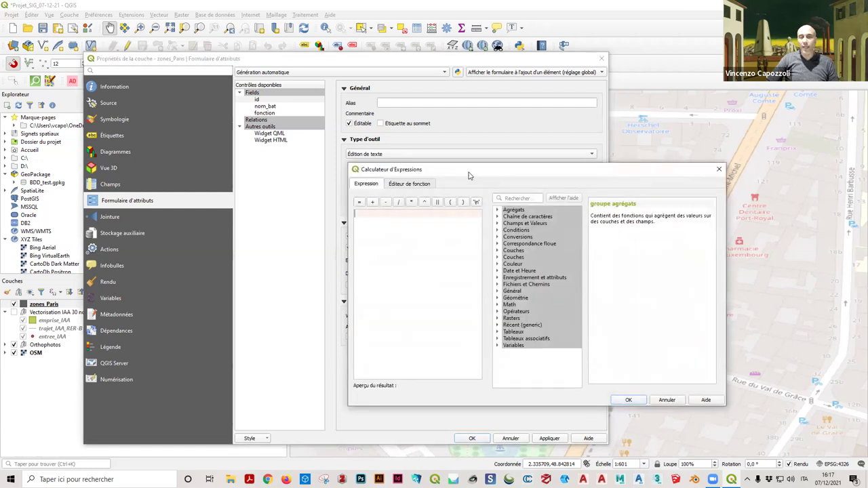
drag(467, 175, 351, 131)
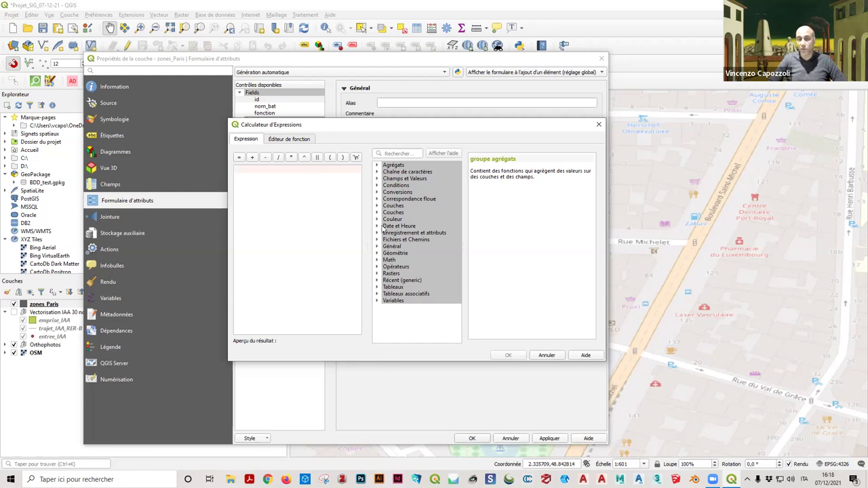
click(392, 153)
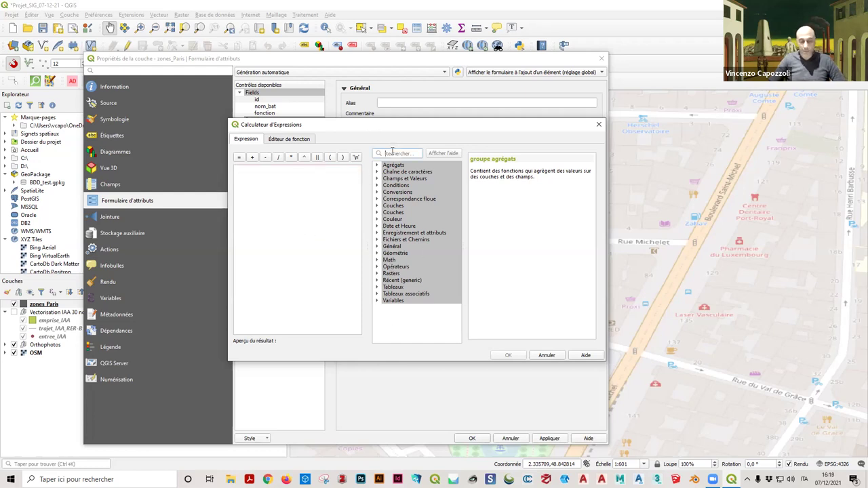
text(maxi)
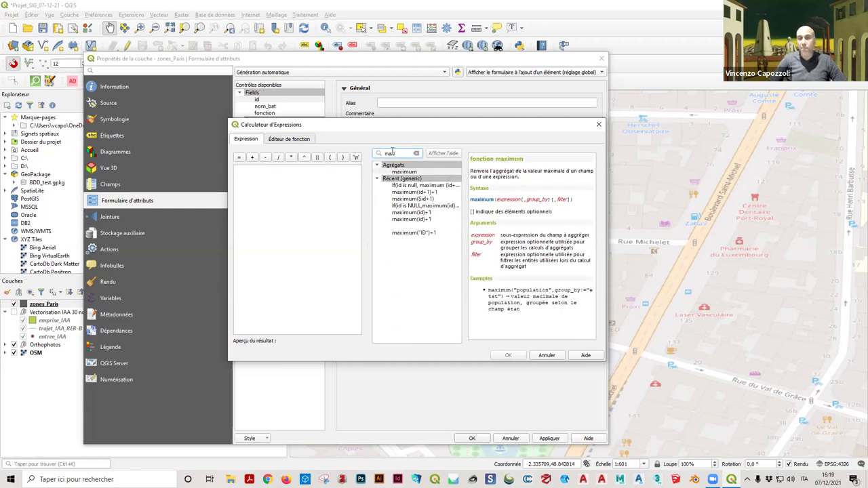
click(405, 172)
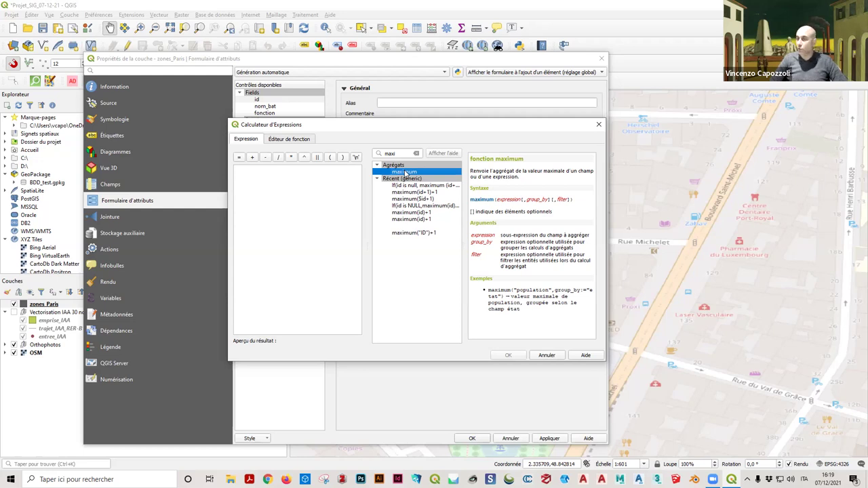
Step: Enter the maximum function in the default value expression
click(310, 177)
text(max)
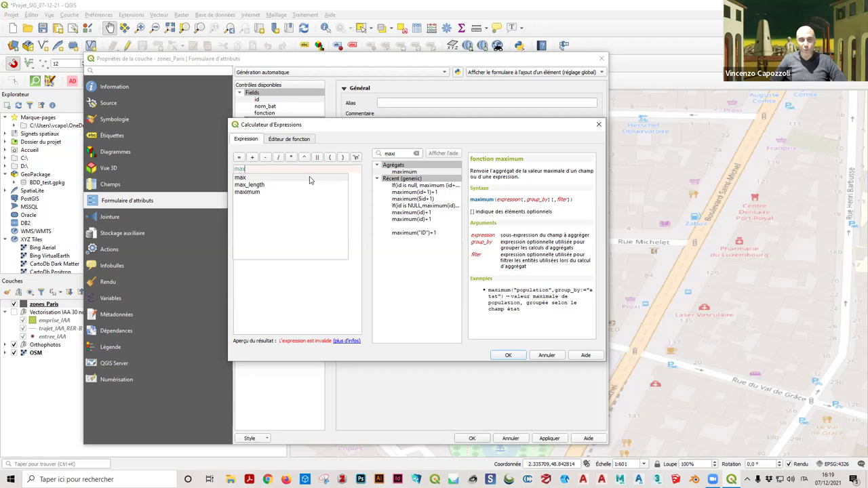
text(i)
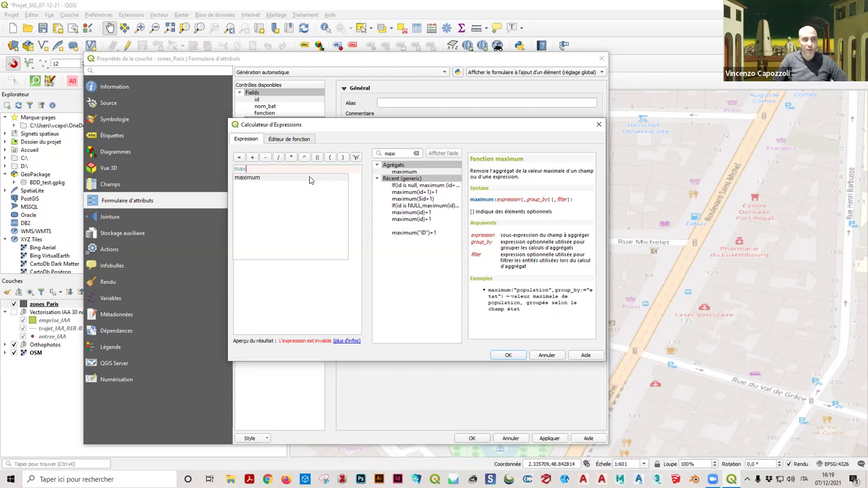
text(umum)
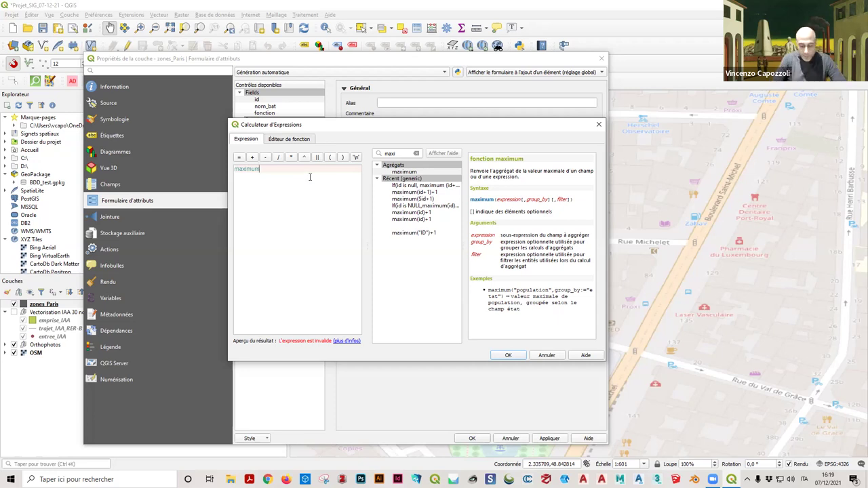
Step: Try adding id after maximum without parentheses, and remove it from the expression
text(id)
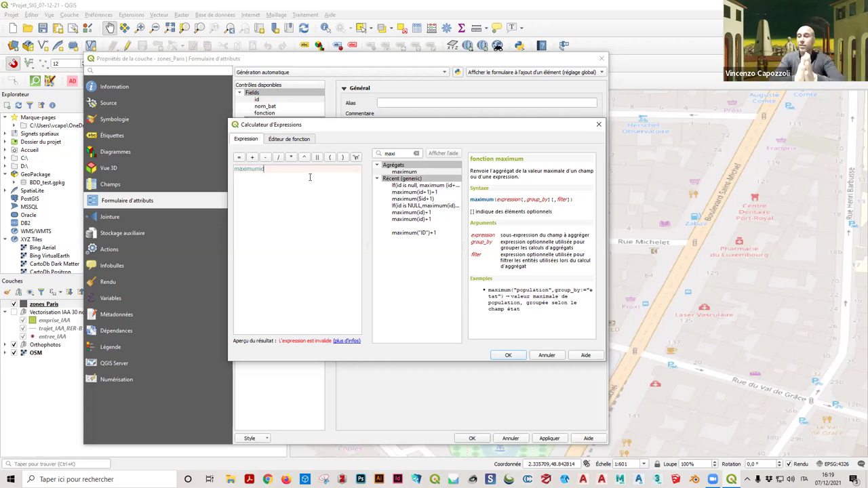
text(()
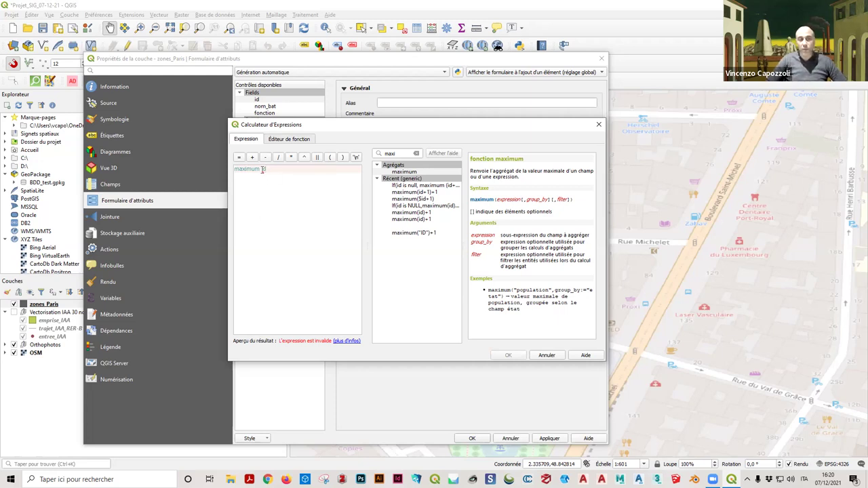
mouse_move(263, 169)
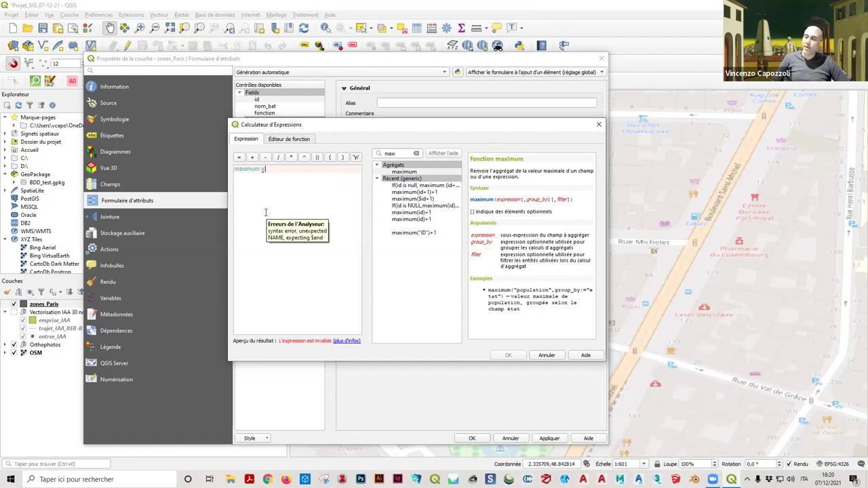
text(1)
key(BackSpace)
key(BackSpace)
key(BackSpace)
key(BackSpace)
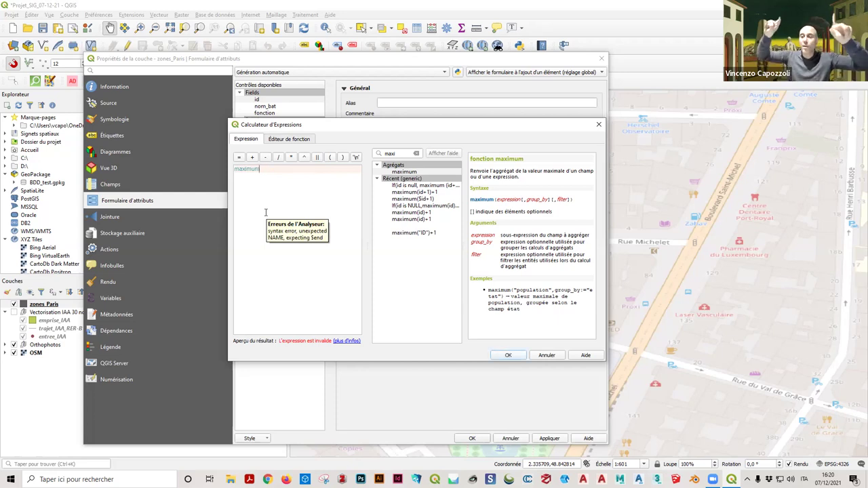
Step: Open a parenthesis after maximum, try the field-name suggestions for id, no and fon in turn, and erase each entry
click(332, 158)
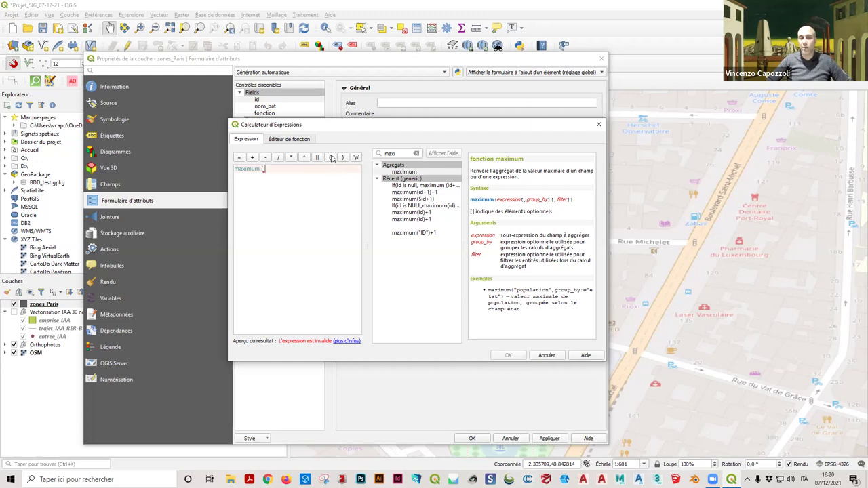
text(id)
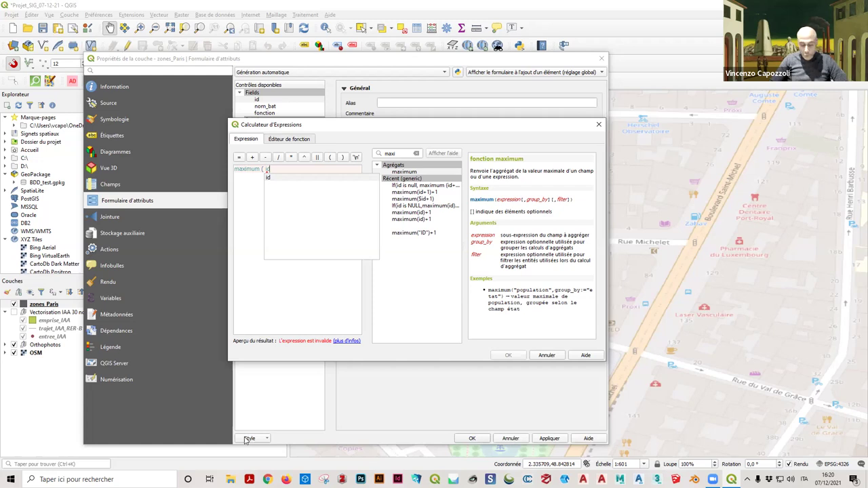
key(BackSpace)
key(BackSpace)
text(n)
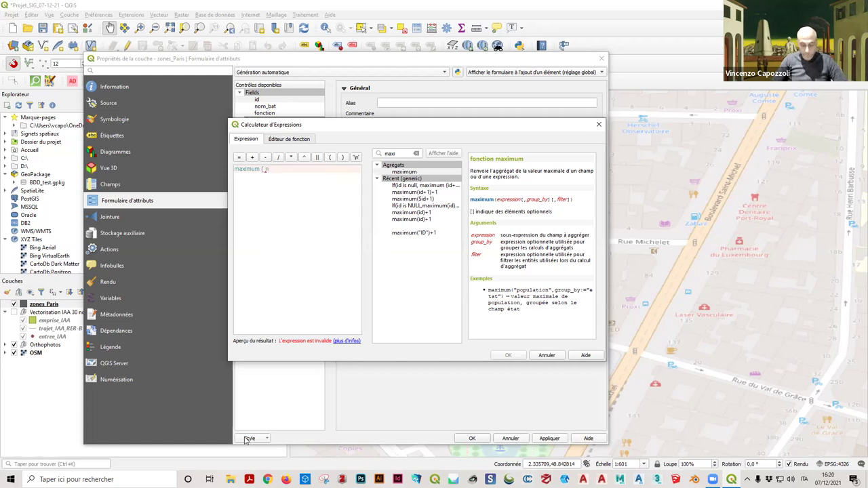
text(o)
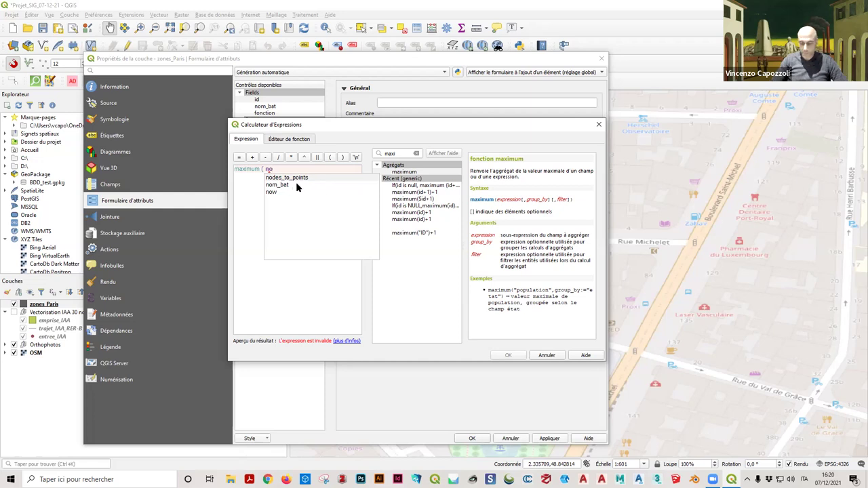
key(BackSpace)
key(BackSpace)
text(fo)
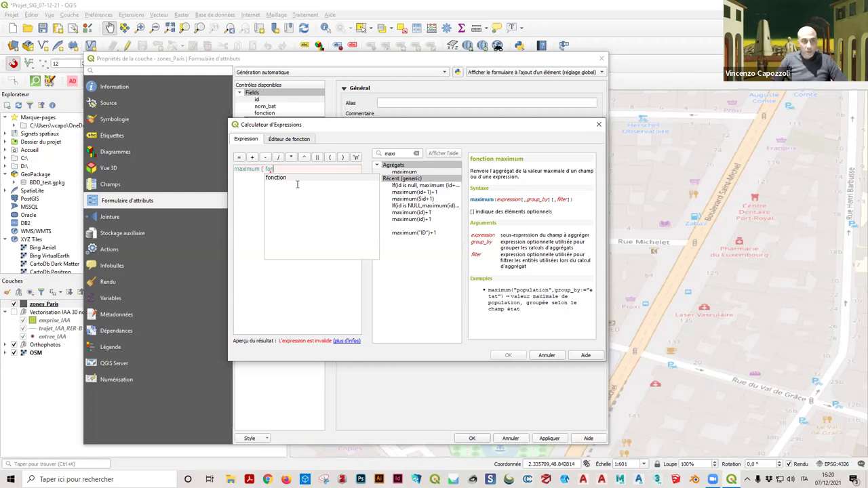
key(BackSpace)
key(BackSpace)
key(BackSpace)
Step: Try completing the expression as maximum ( id ) with spaces, and erase the parenthesised part
text(id)
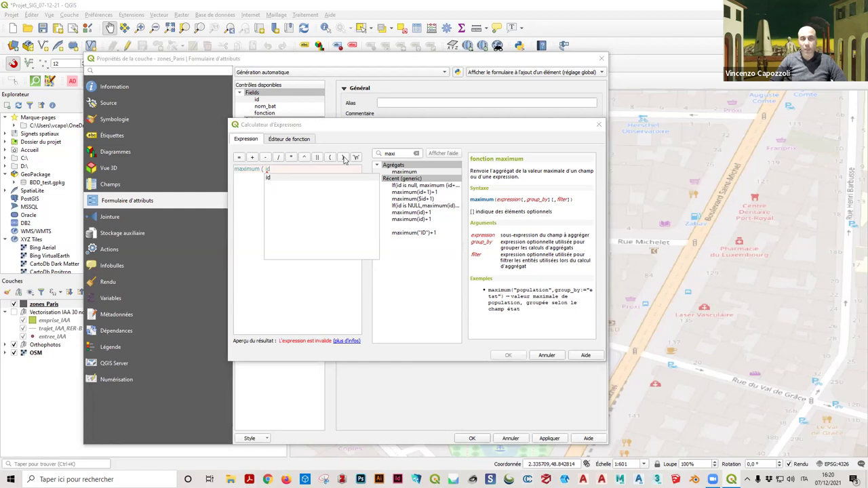
text( ))
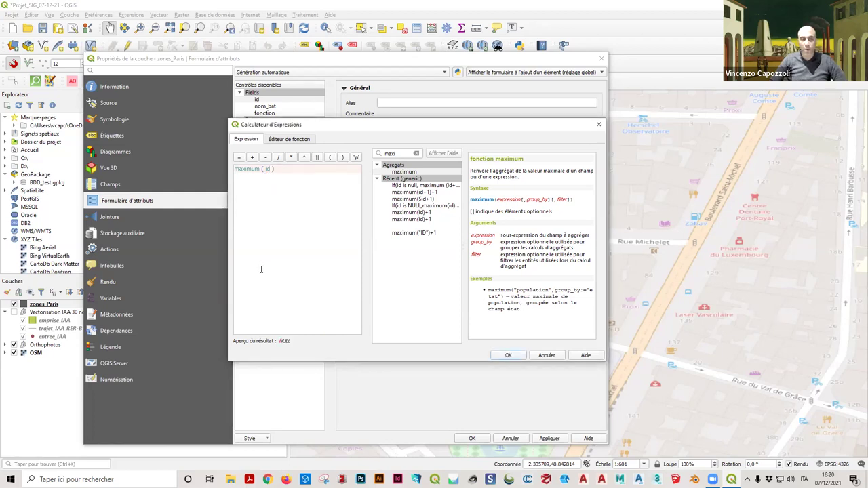
key(BackSpace)
key(BackSpace)
key(BackSpace)
key(BackSpace)
key(BackSpace)
key(BackSpace)
key(BackSpace)
Step: Try the expression as maximum(id) without spaces, and remove the argument with its parentheses
text(())
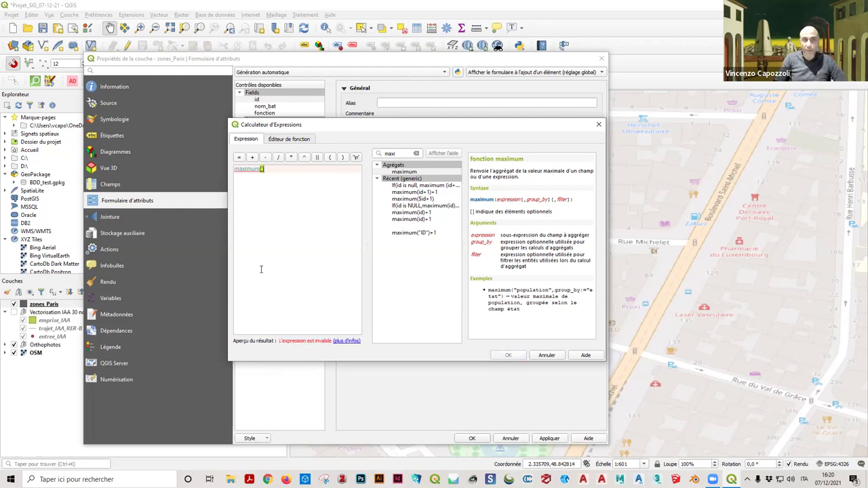
text(id)
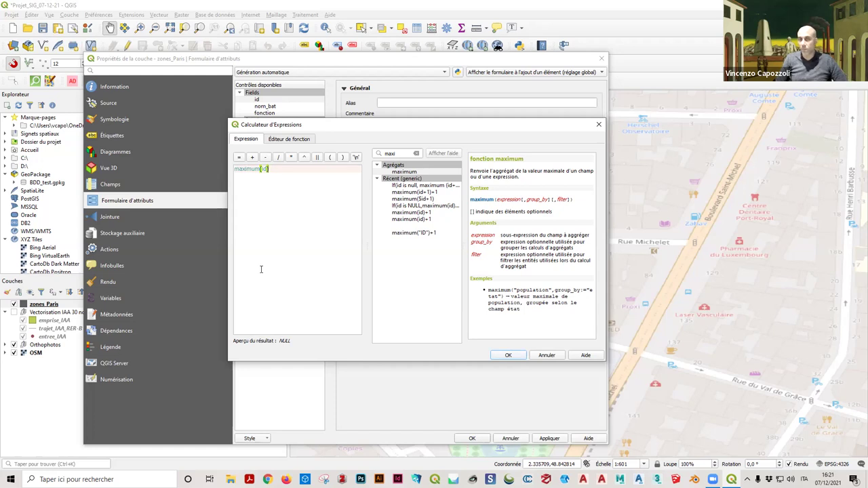
key(BackSpace)
key(BackSpace)
key(BackSpace)
key(BackSpace)
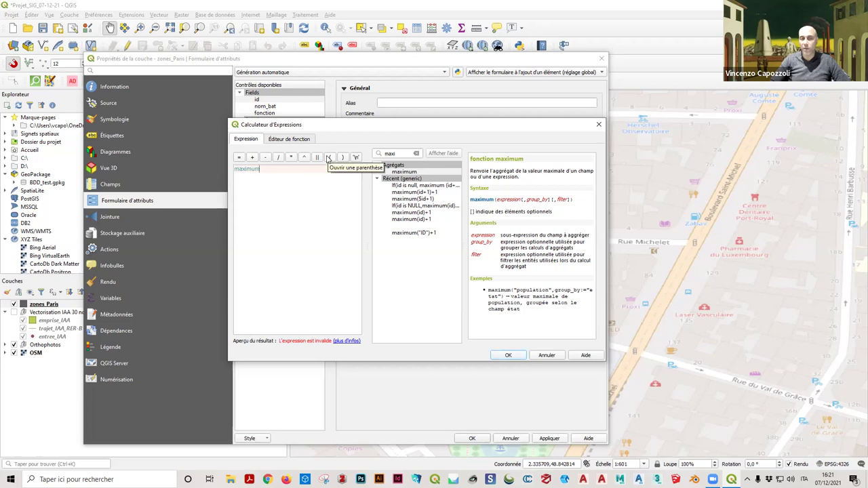
Step: Complete the id field's default value expression as maximum(id)+1 and accept it
text((id))
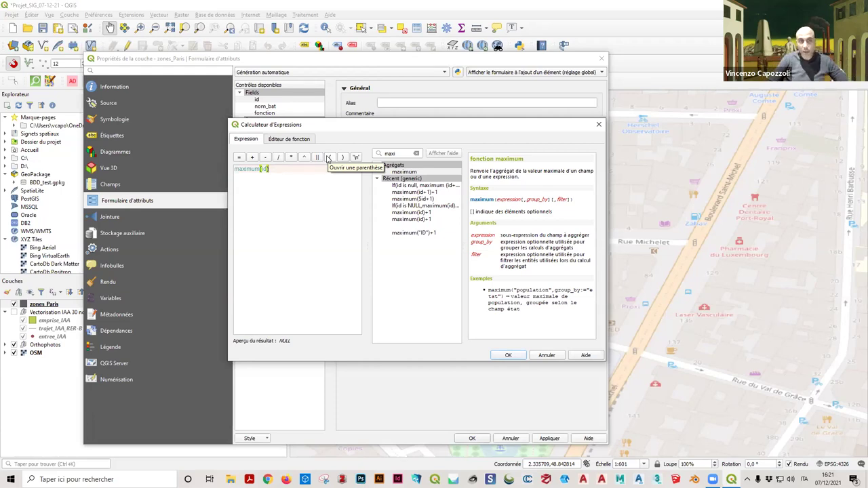
text(+1)
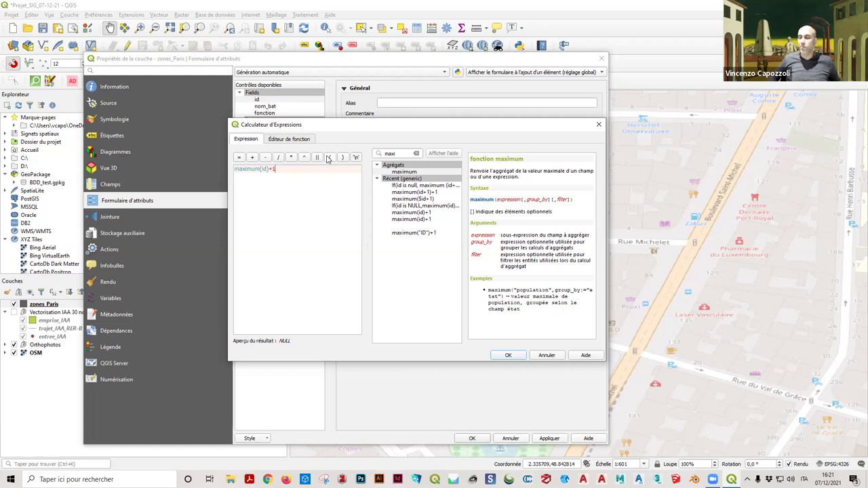
click(508, 356)
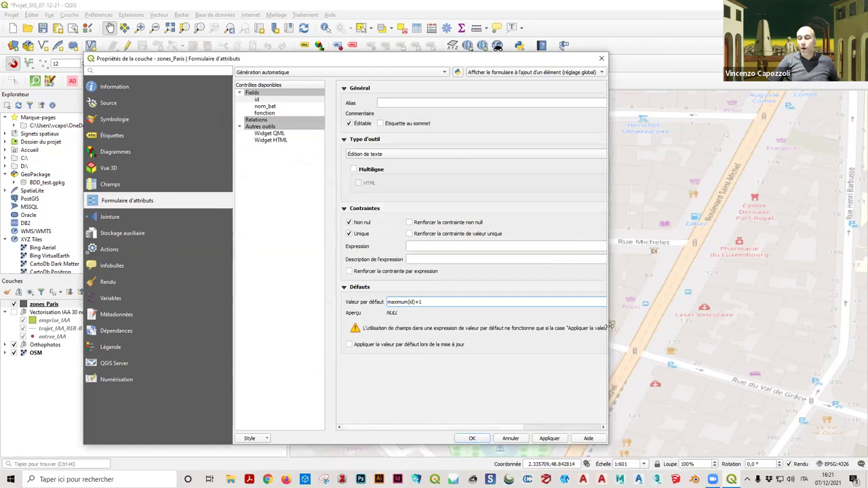
Step: Enable Appliquer la valeur par défaut lors de la mise à jour for the id field and apply the layer properties
drag(610, 327, 567, 327)
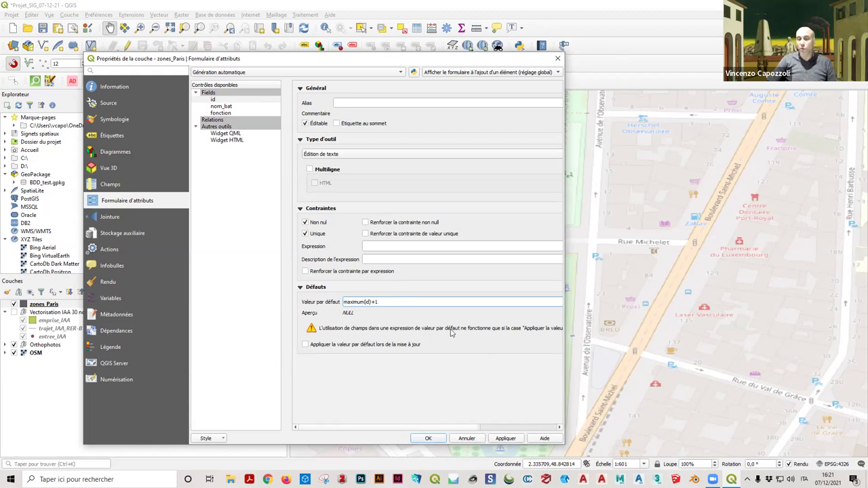
click(304, 346)
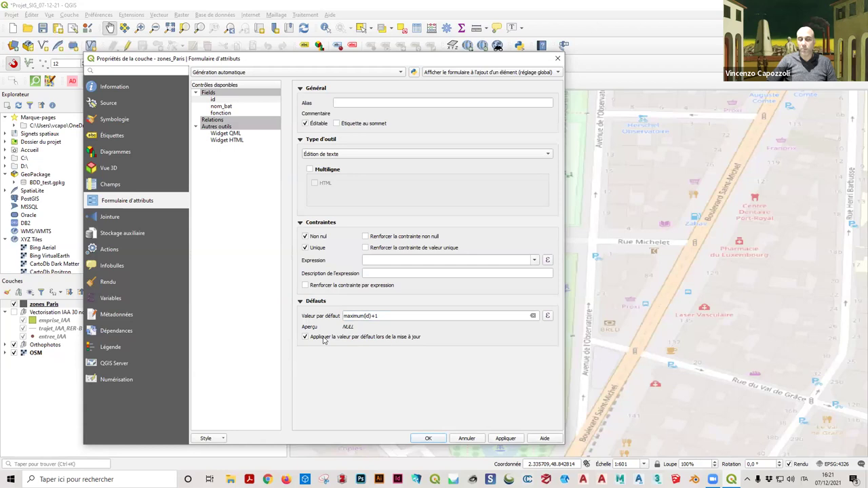
mouse_move(323, 339)
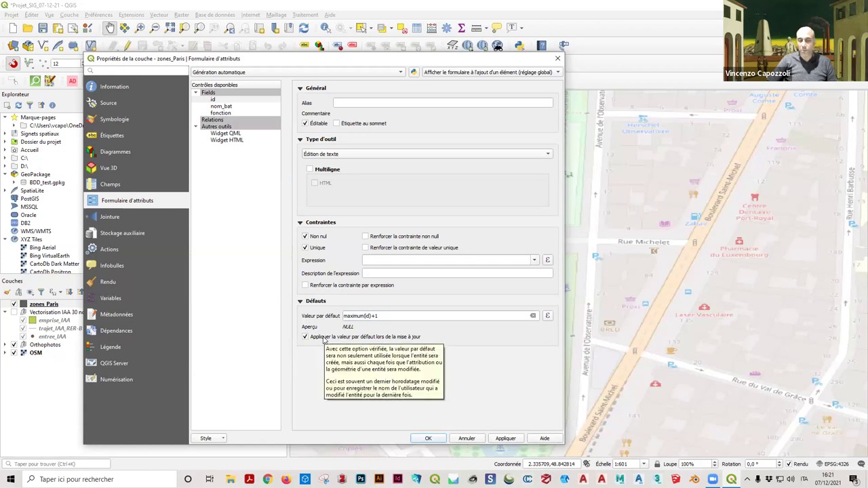
click(512, 441)
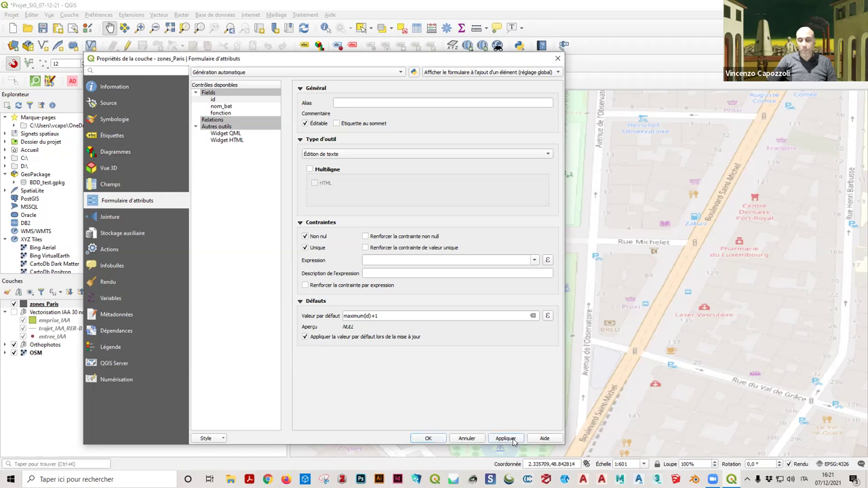
click(428, 439)
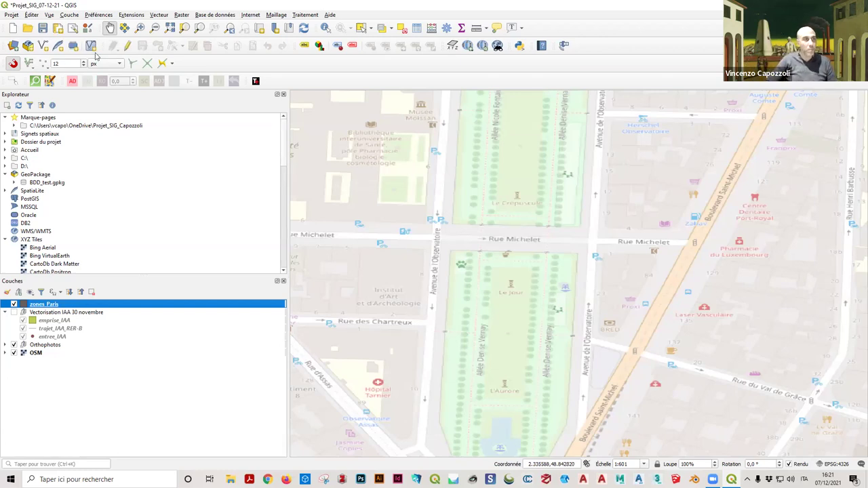
Step: Put zones_Paris into edit mode and digitise a four-sided polygon over the Institut d'Art et d'Archéologie, between Rue Michelet and Rue des Chartreux
click(128, 47)
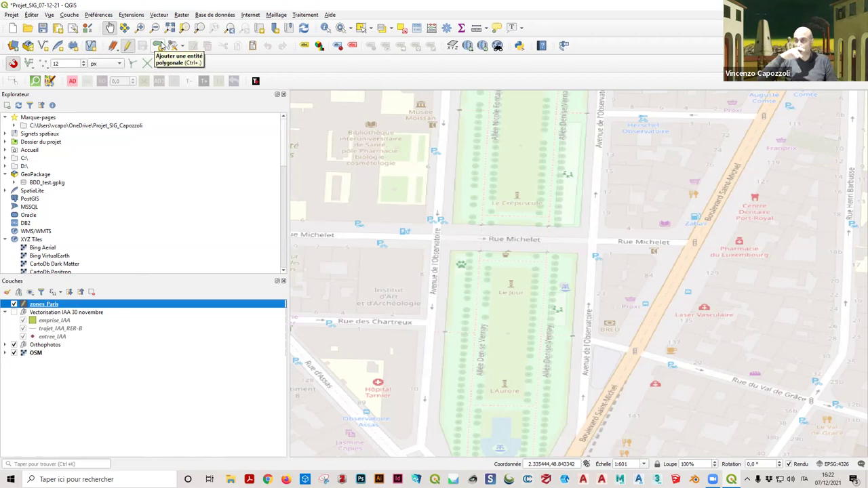
click(160, 46)
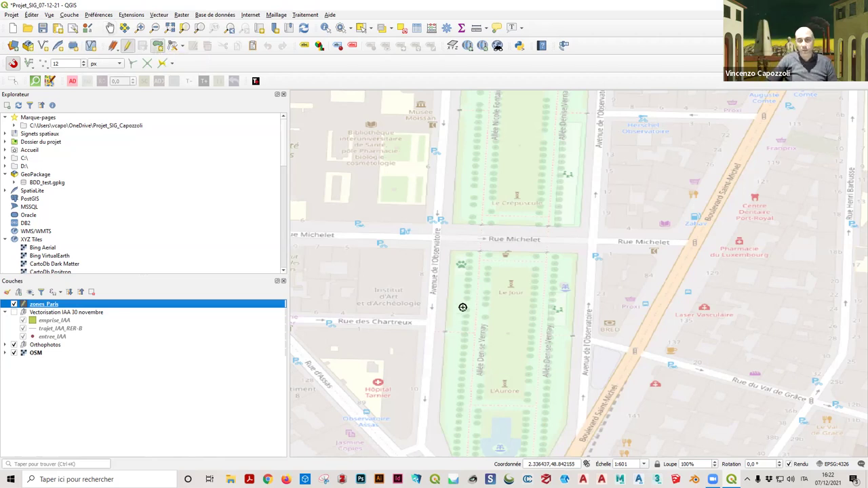
click(361, 247)
click(424, 247)
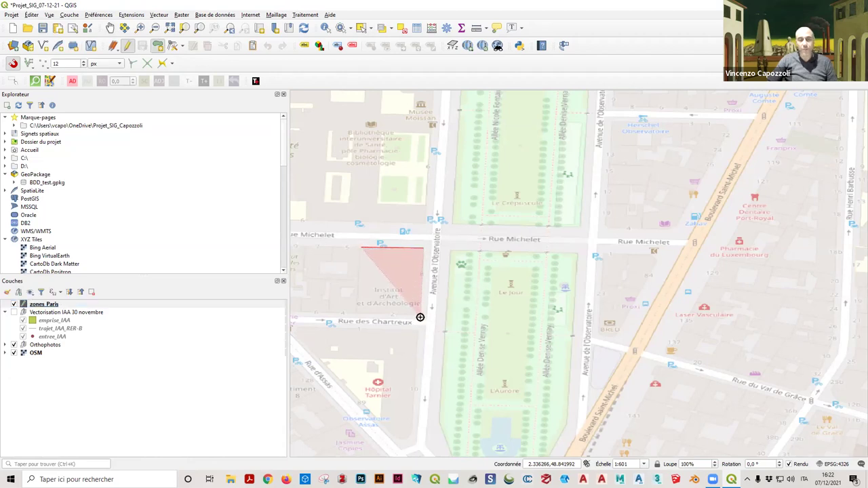
click(420, 316)
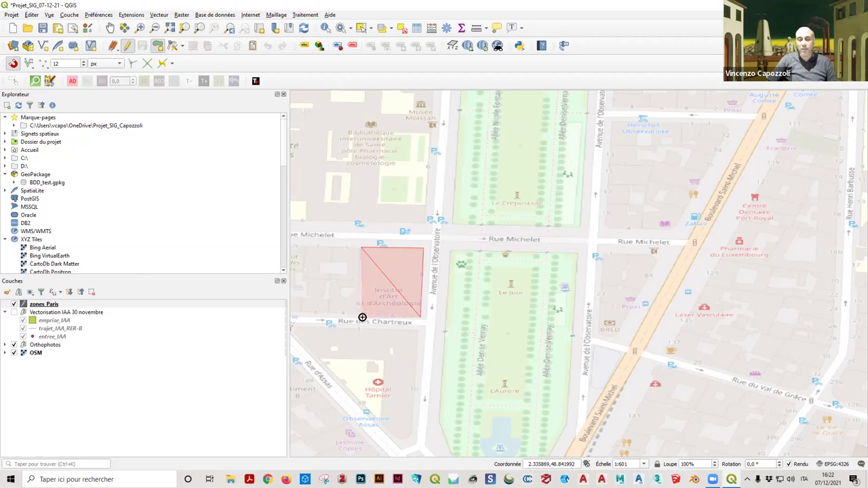
click(355, 313)
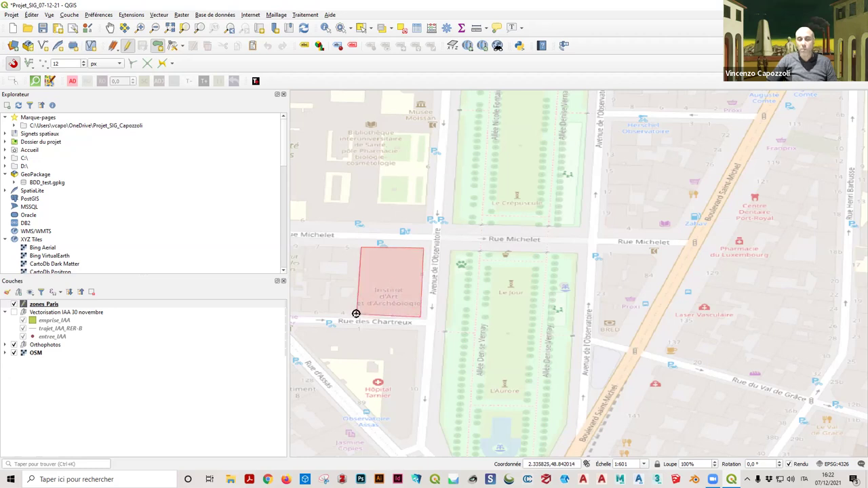
right_click(369, 300)
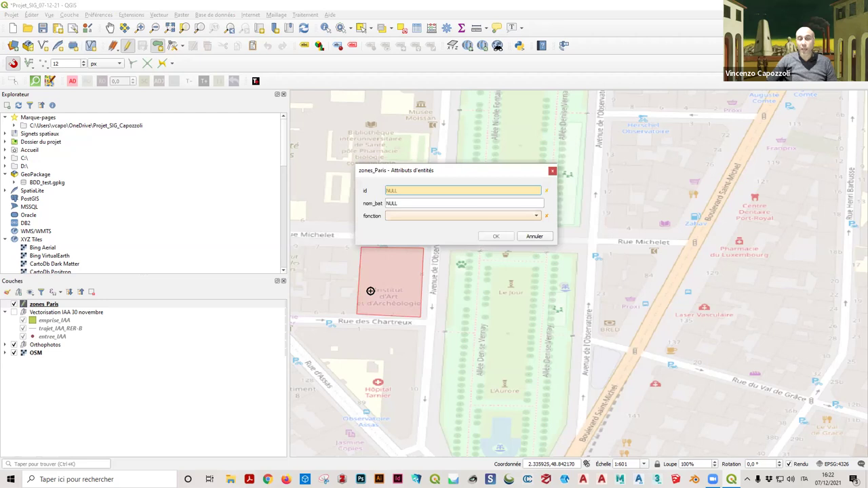
Step: Fill in the new polygon's attributes with id 1, nom_bat IAA and fonction université, and save the feature
text(1)
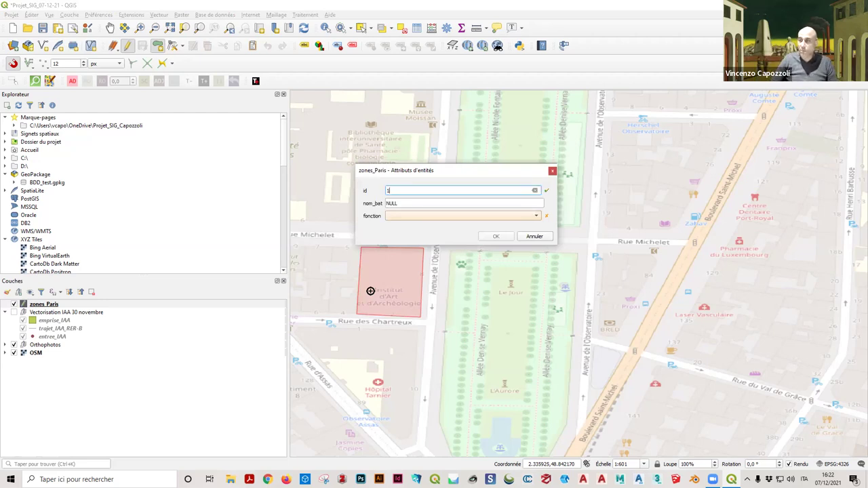
click(412, 203)
text(1A)
text(AA)
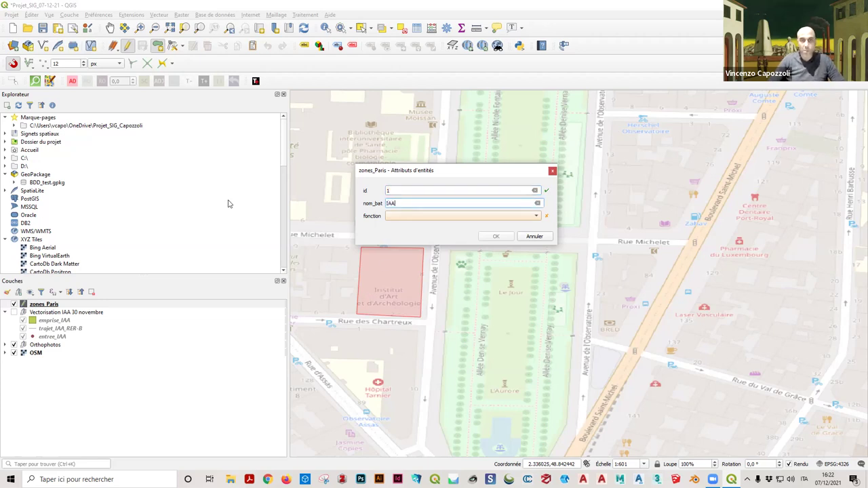
click(396, 216)
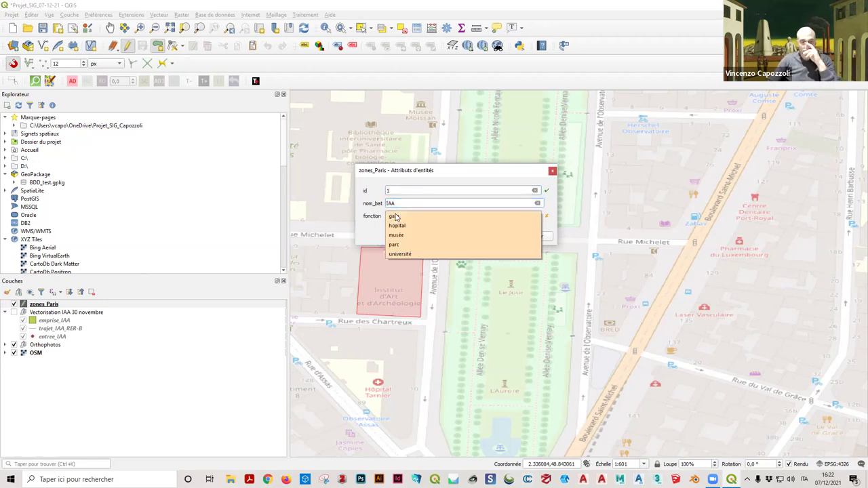
click(405, 254)
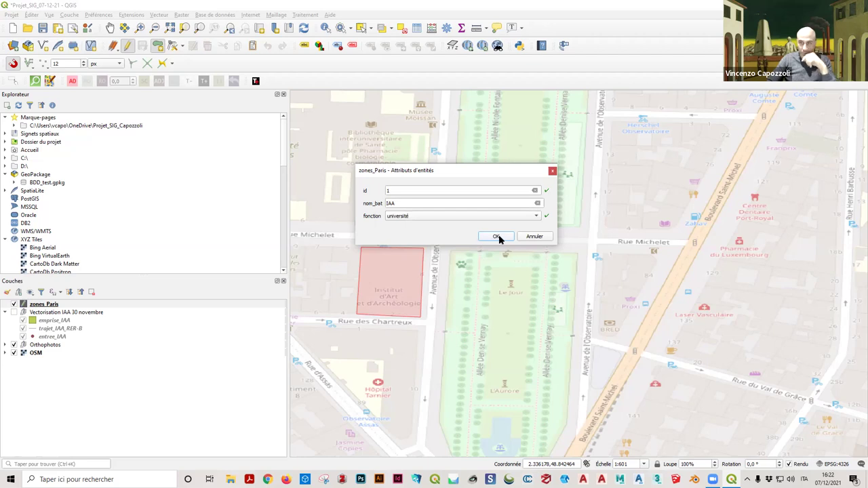
click(498, 236)
Step: Digitise a second four-sided polygon north of Rue Michelet, beside the Bibliothèque interuniversitaire de Santé label
click(379, 132)
click(430, 134)
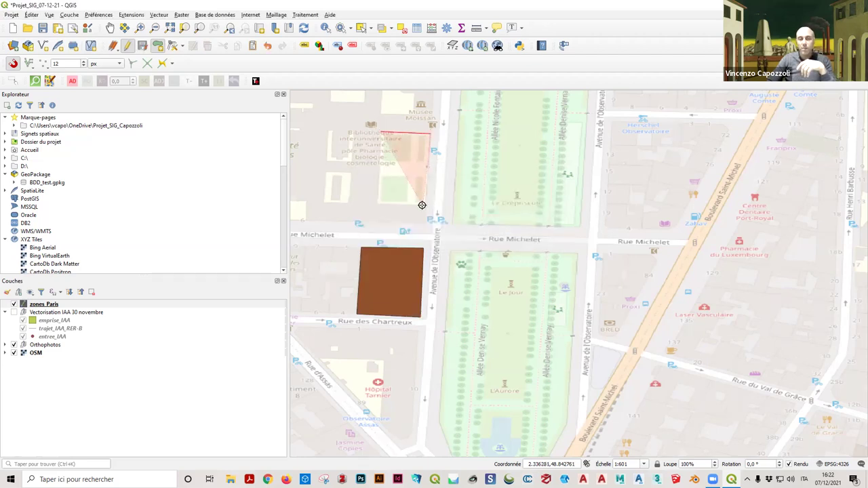
click(426, 205)
click(377, 204)
right_click(376, 204)
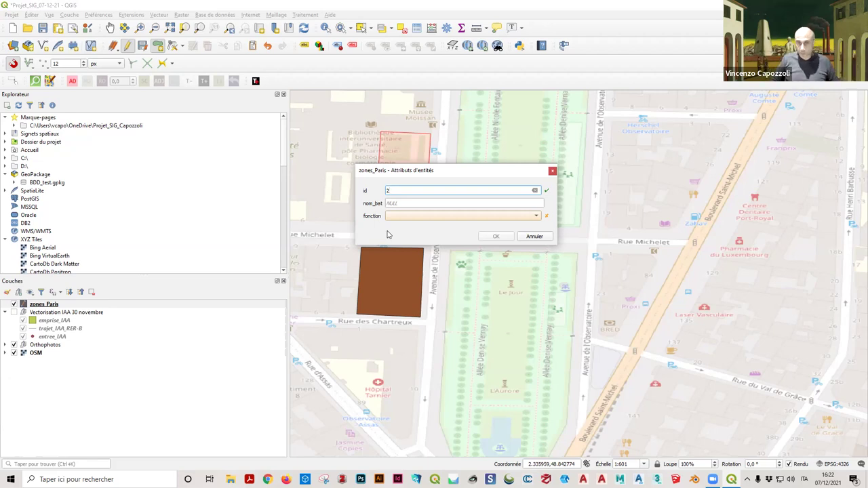
Step: Set the second polygon's nom_bat to Paris V Descartes and its fonction to université, and save the feature
click(407, 204)
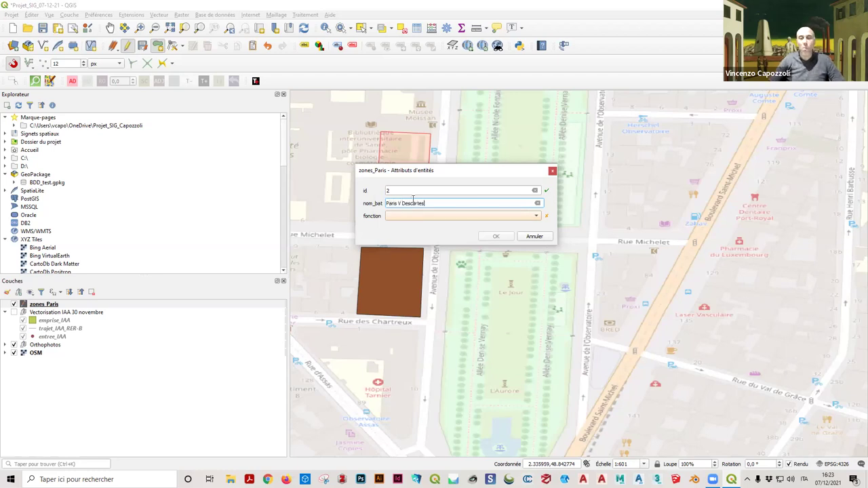
click(417, 216)
click(423, 254)
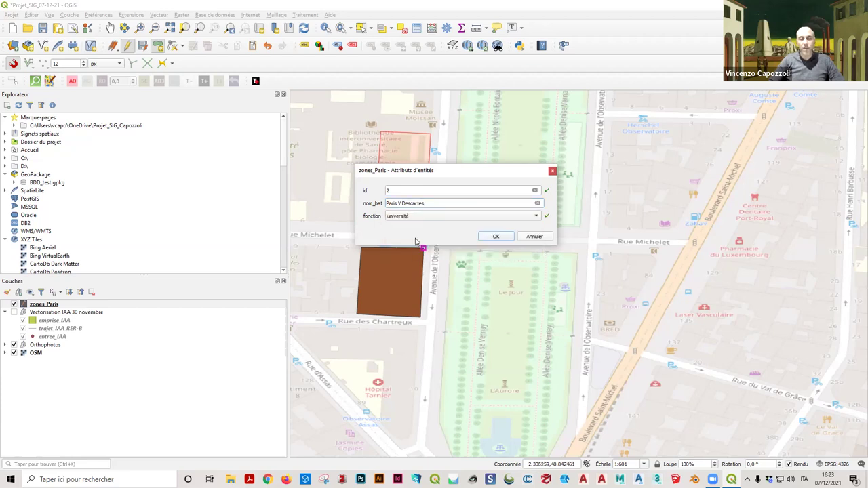
click(501, 237)
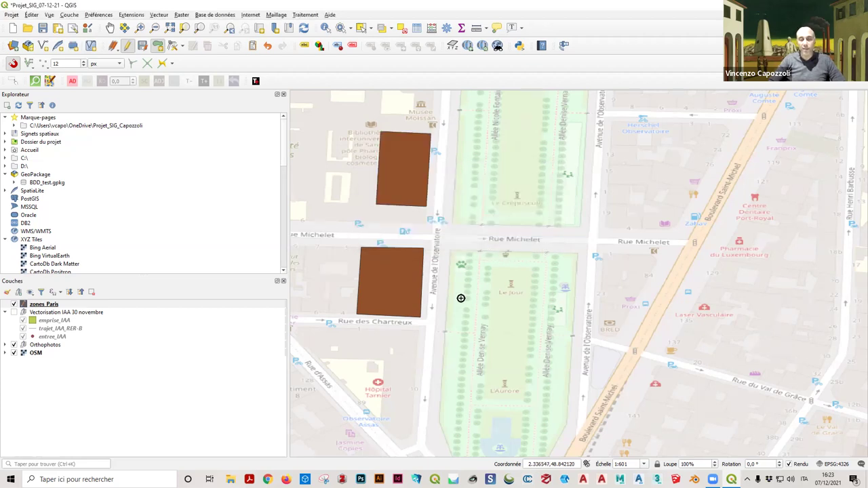
scroll(464, 291, down, 1)
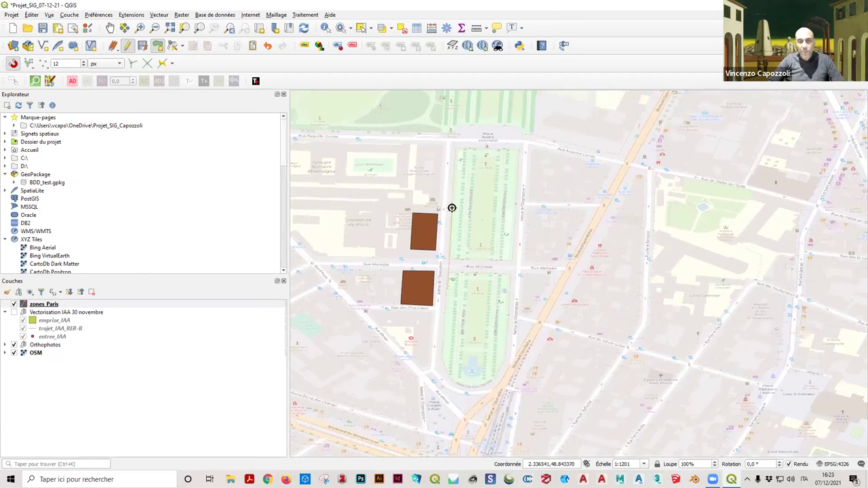
scroll(456, 222, down, 2)
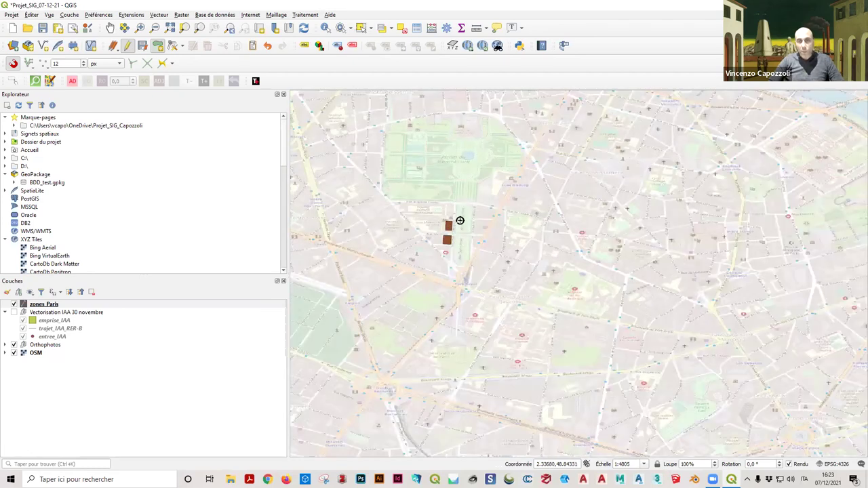
Step: Digitise a third polygon along the outline of the garden south of Rue Michelet, east of the IAA polygon
scroll(460, 220, up, 1)
scroll(450, 231, up, 1)
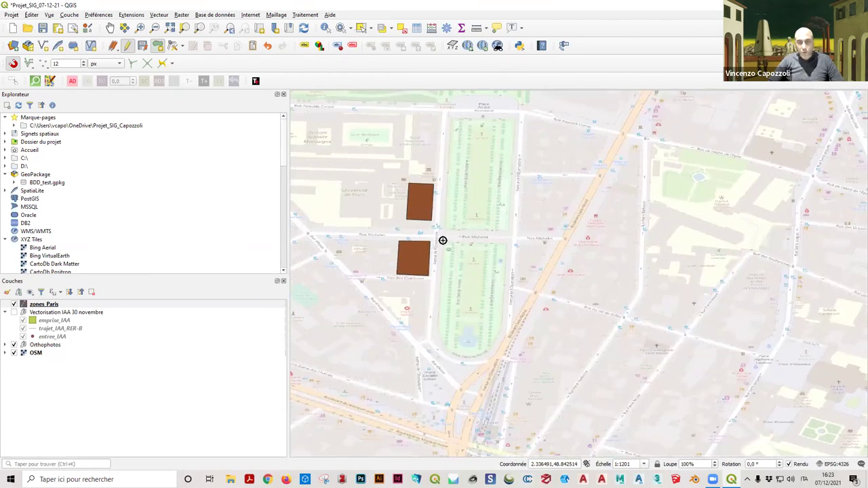
click(442, 242)
click(505, 242)
click(501, 332)
click(488, 349)
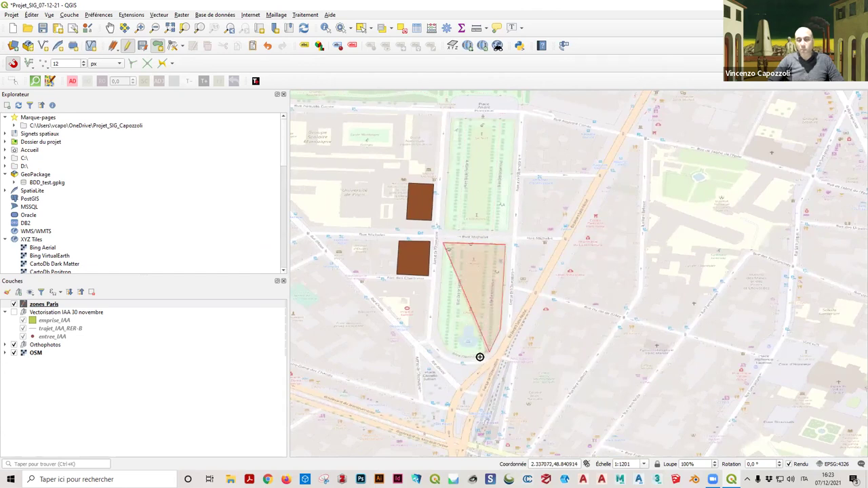
click(455, 353)
click(442, 337)
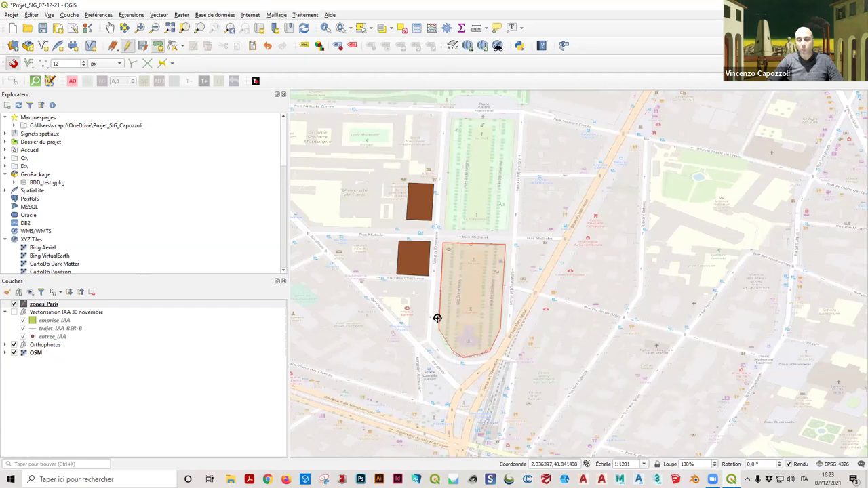
right_click(438, 318)
Step: Set the garden polygon's nom_bat to jardin observatoire and its fonction to the option between musée and université, and save the feature
click(444, 204)
text(jardin observatoir)
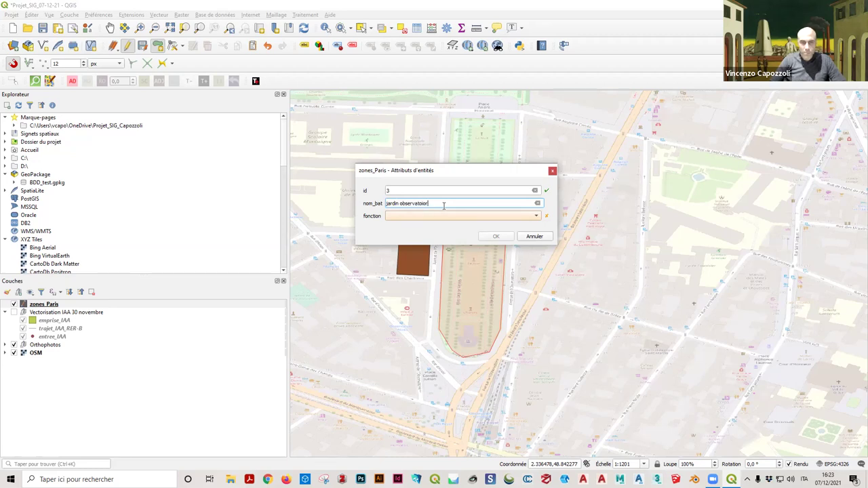
click(444, 215)
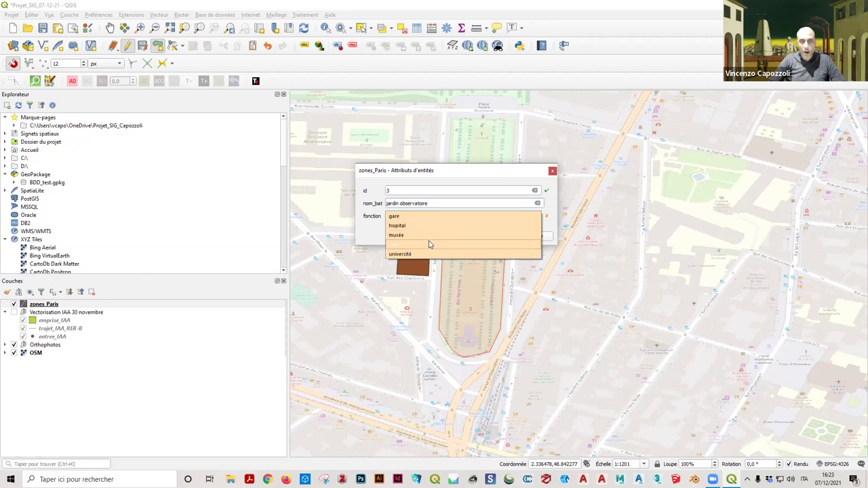
click(432, 241)
click(495, 237)
Step: Digitise a four-sided polygon over the Hôpital Cochin block, south of Boulevard de Port-Royal and east of Rue du Faubourg Saint-Jacques
scroll(498, 290, down, 1)
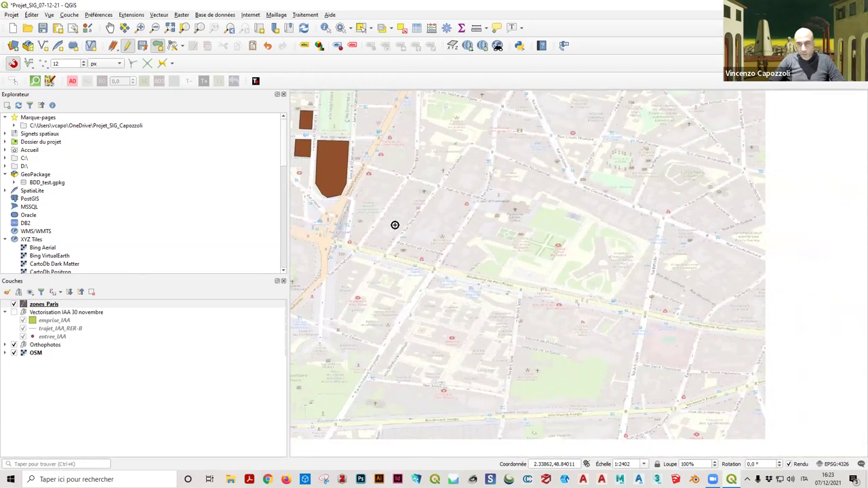
drag(395, 224, 438, 225)
scroll(434, 234, up, 1)
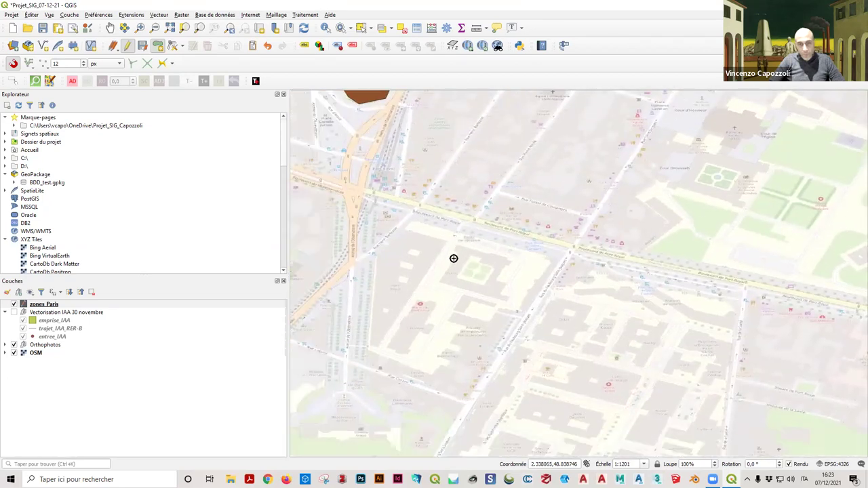
scroll(454, 258, up, 1)
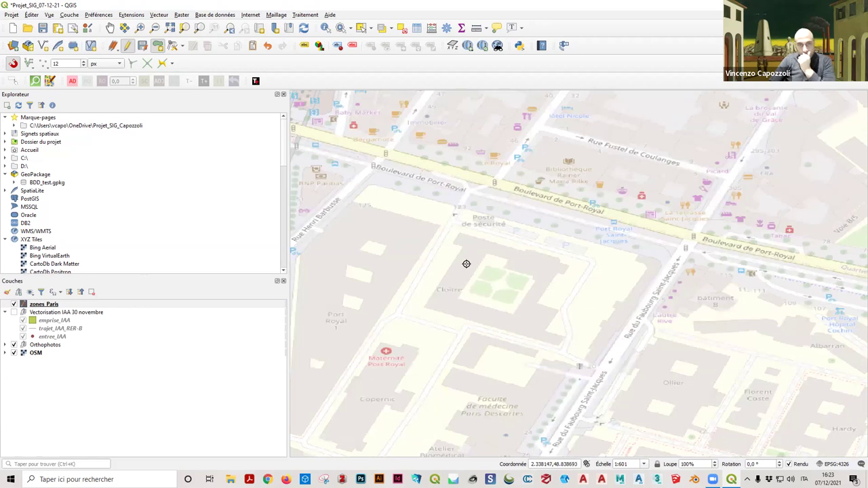
scroll(466, 263, down, 2)
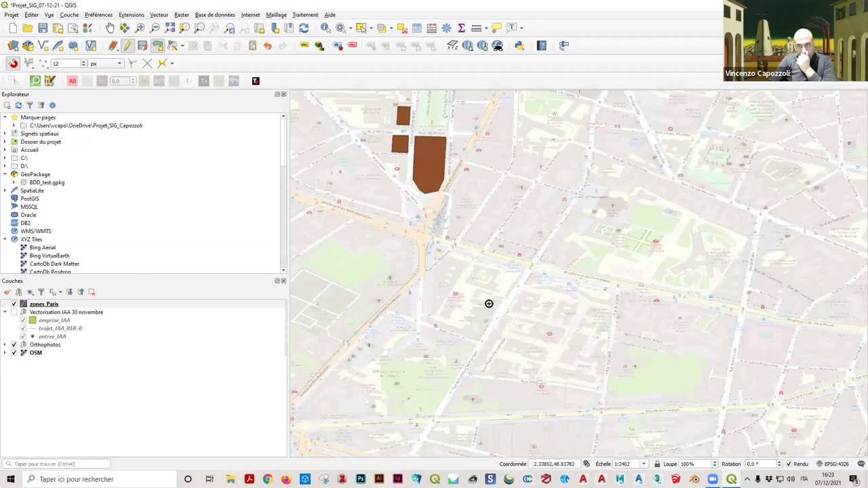
scroll(529, 295, up, 1)
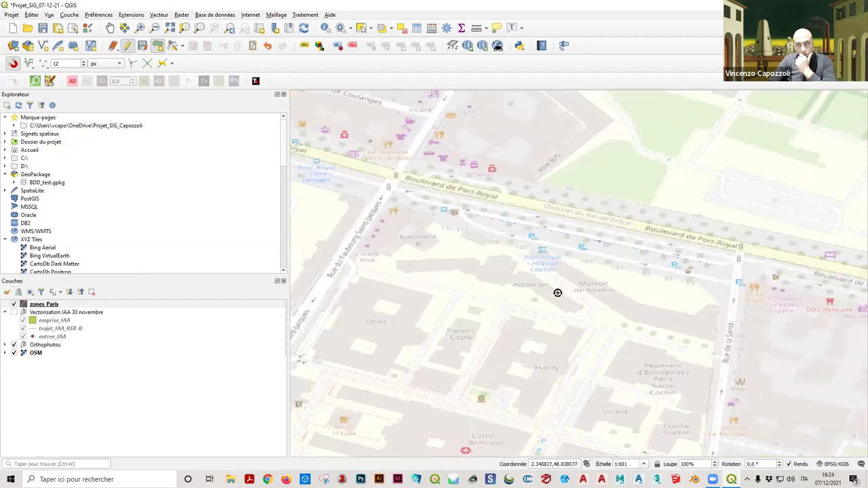
scroll(524, 275, up, 1)
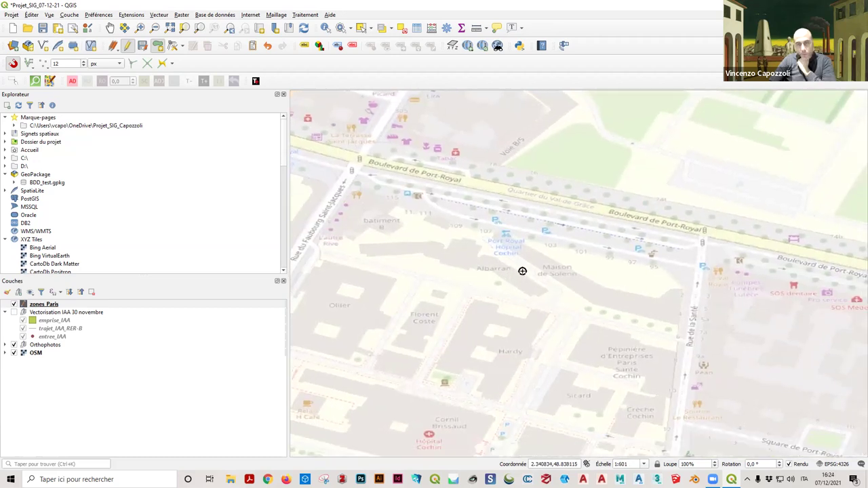
scroll(526, 271, down, 2)
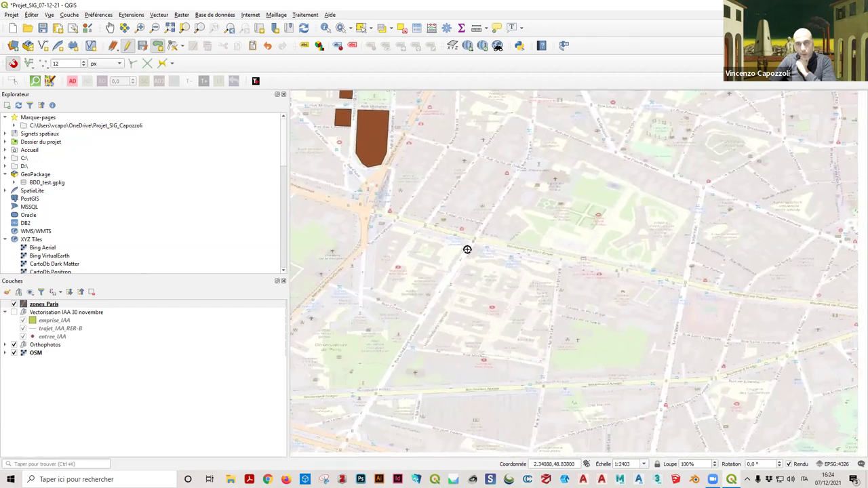
click(557, 267)
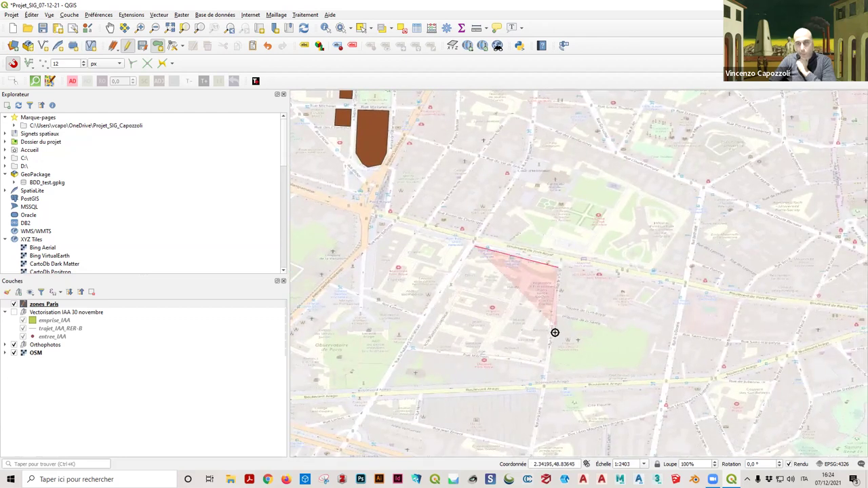
click(545, 364)
click(415, 348)
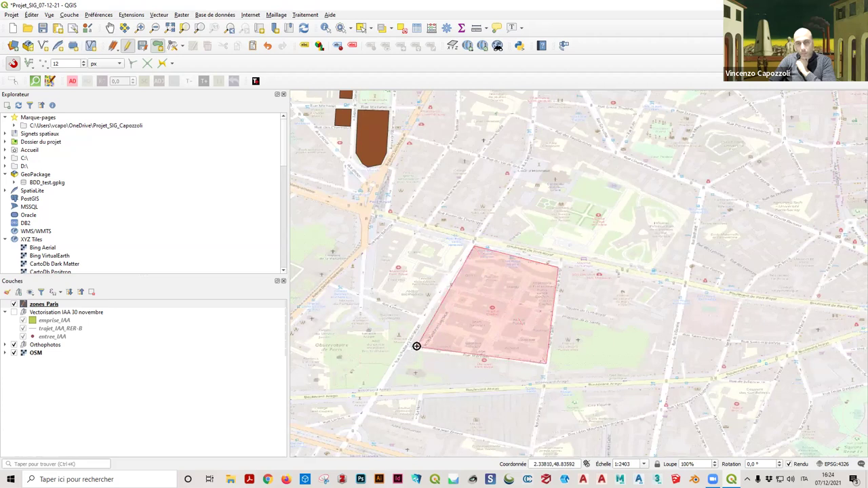
right_click(416, 348)
Step: Set the new polygon's nom_bat to Hopital Cochin and its fonction to hopital, and save the feature
click(416, 204)
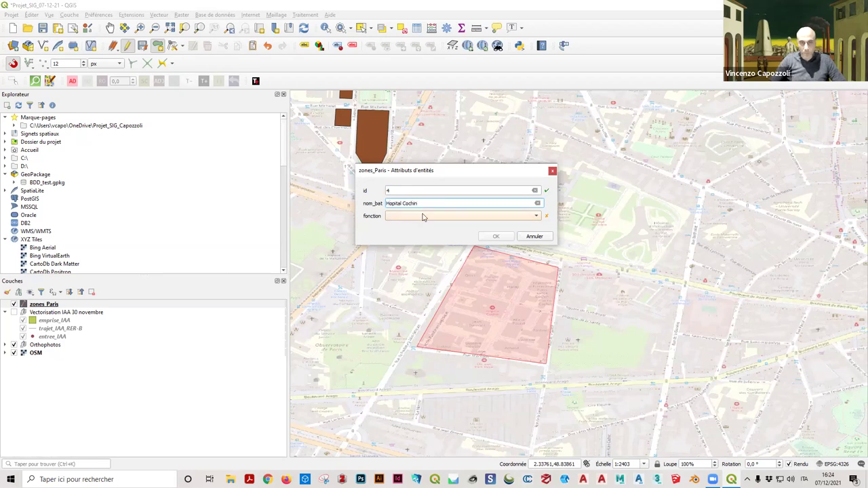
click(422, 216)
click(410, 224)
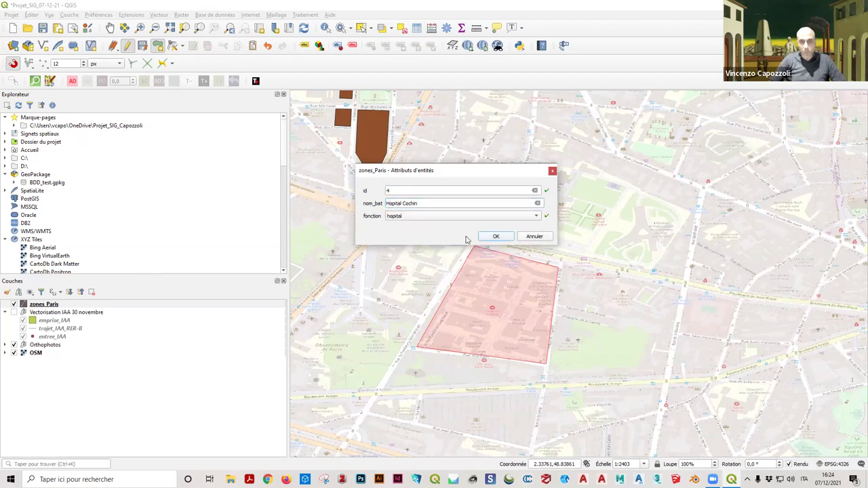
click(496, 236)
Step: Digitise a four-sided polygon over the Val de Grâce grounds, on the north side of Boulevard de Port-Royal
scroll(547, 258, up, 1)
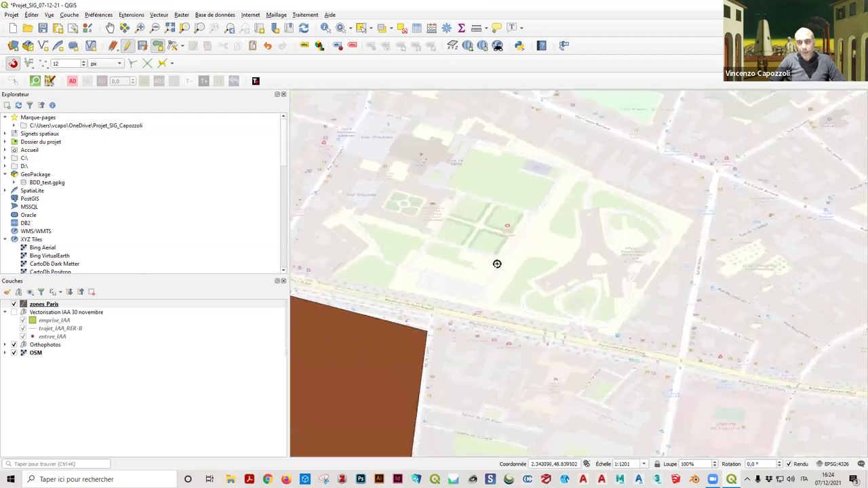
scroll(505, 253, down, 1)
click(492, 190)
click(596, 239)
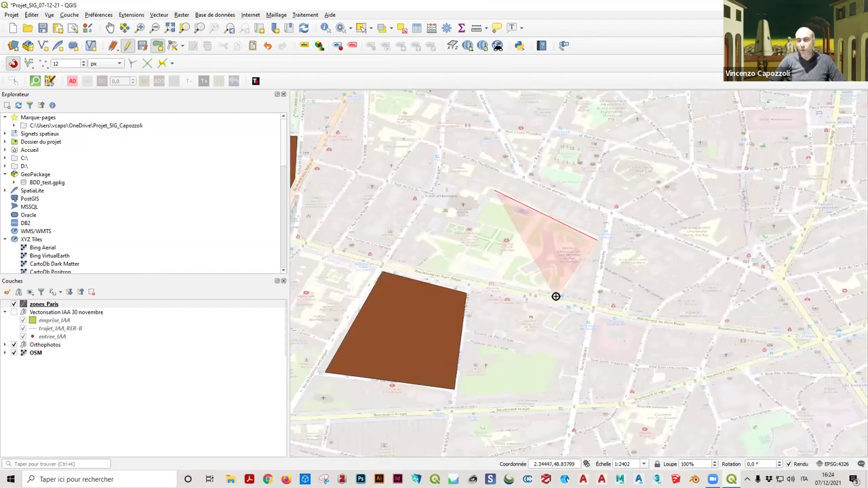
click(555, 296)
click(415, 264)
right_click(438, 253)
Step: Set the new polygon's nom_bat to Hopital Val de Grace and its fonction to hopital, and save the feature
click(420, 205)
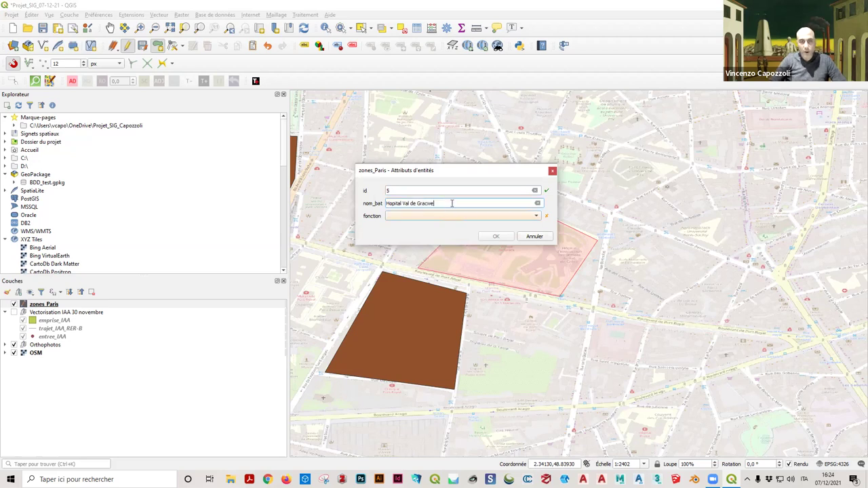
click(448, 216)
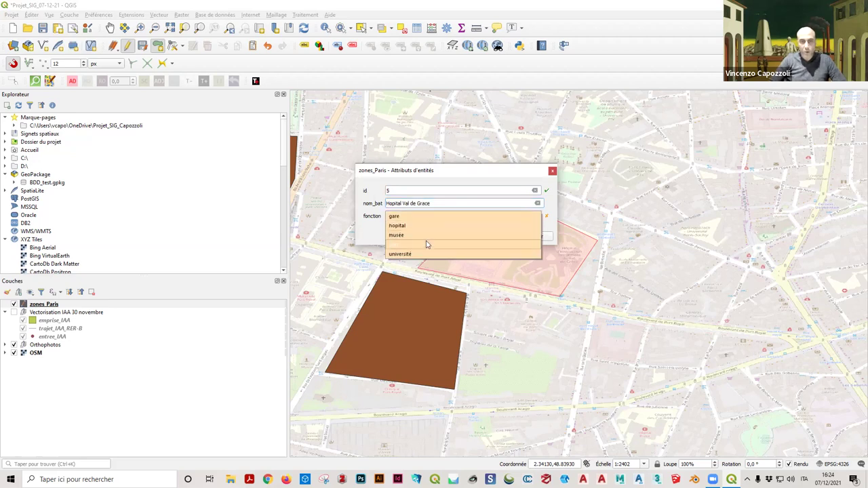
click(426, 223)
click(482, 235)
Step: Examine the map around the Université de Paris, the Observatoire de Paris and Place de la Sorbonne for more places to digitise
scroll(519, 239, down, 2)
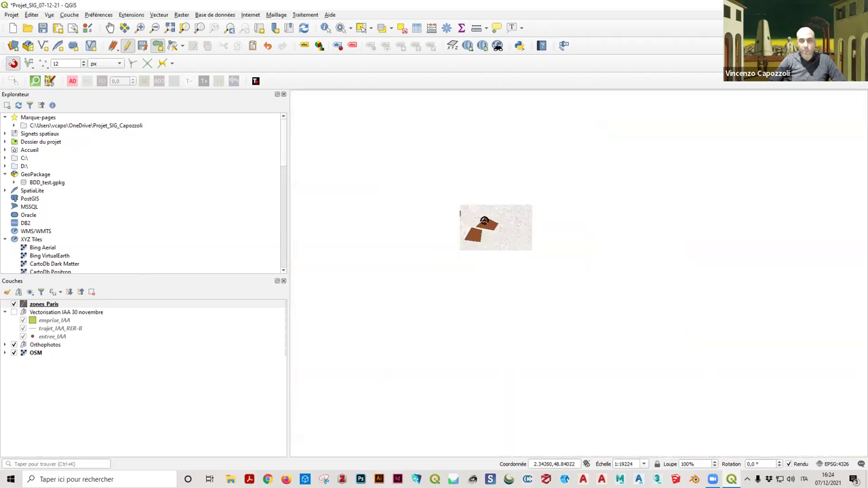
scroll(455, 247, up, 1)
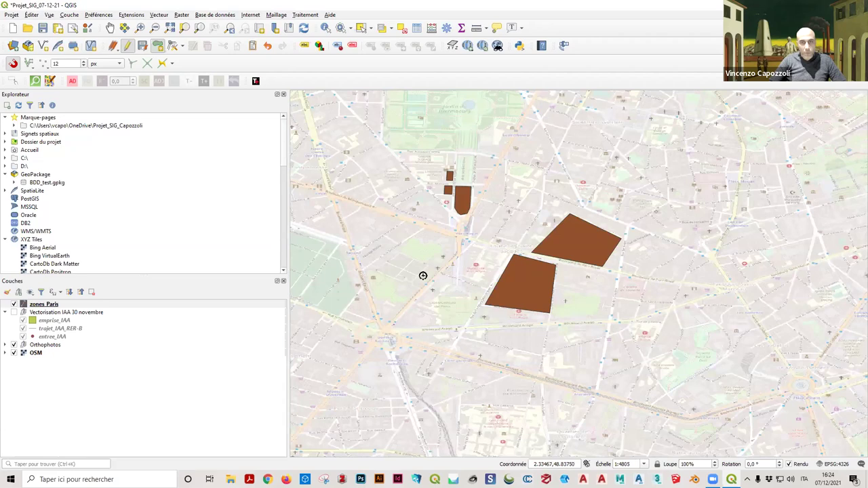
scroll(448, 262, up, 2)
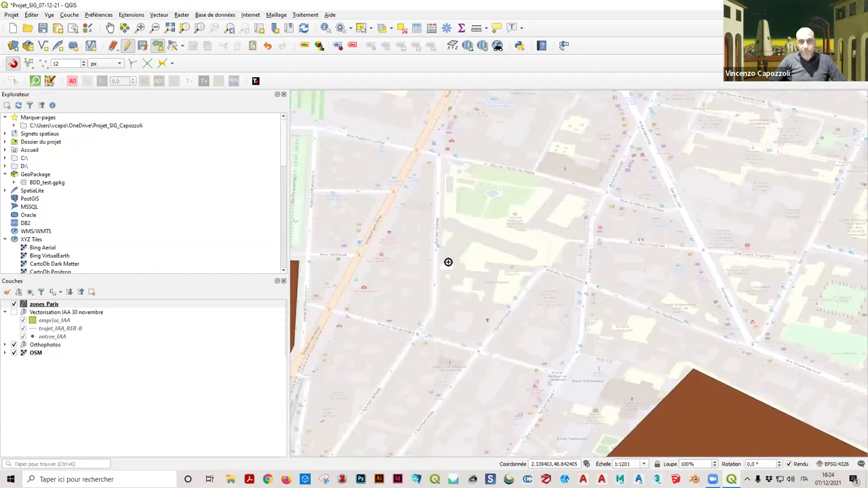
scroll(447, 262, down, 2)
scroll(411, 258, up, 2)
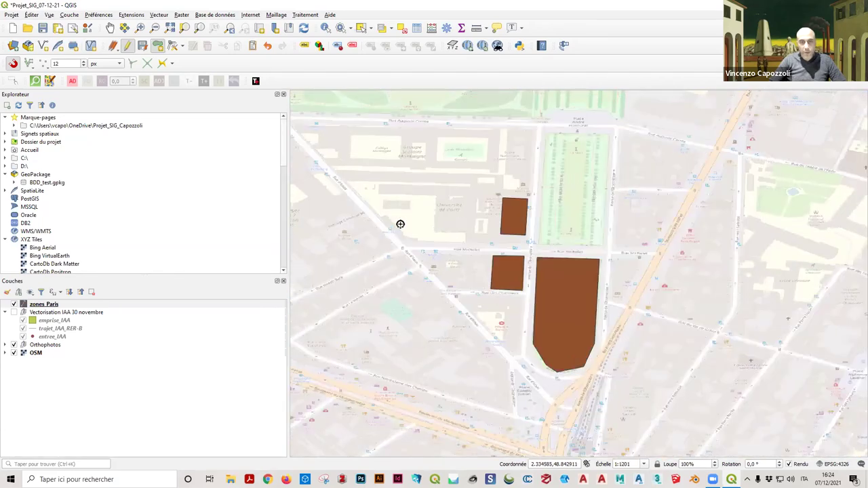
scroll(385, 193, up, 1)
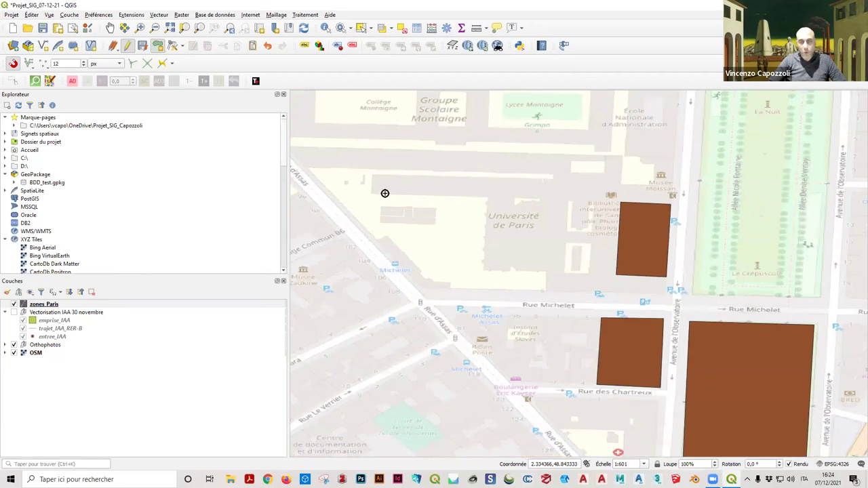
drag(387, 201, 463, 223)
scroll(463, 221, down, 1)
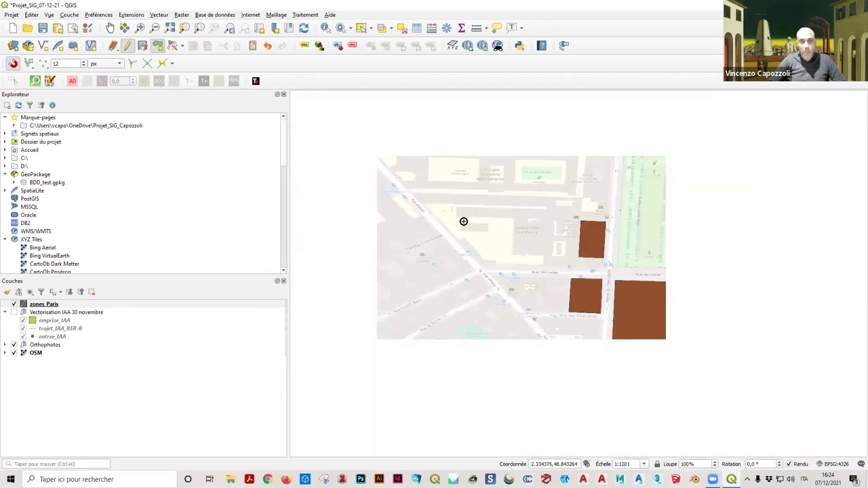
scroll(518, 175, down, 1)
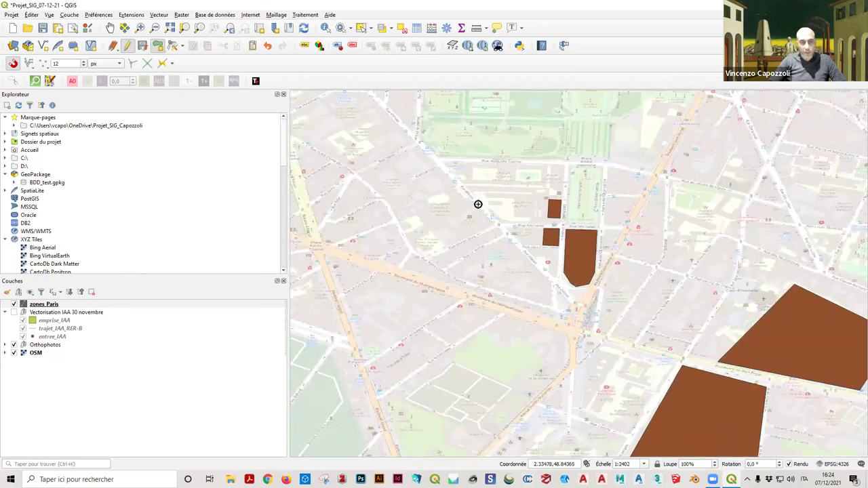
drag(434, 238, 413, 143)
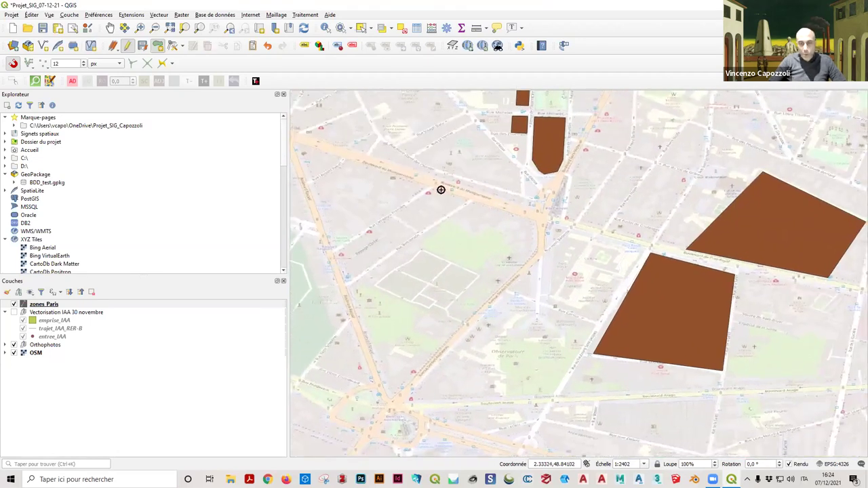
drag(512, 287, 440, 237)
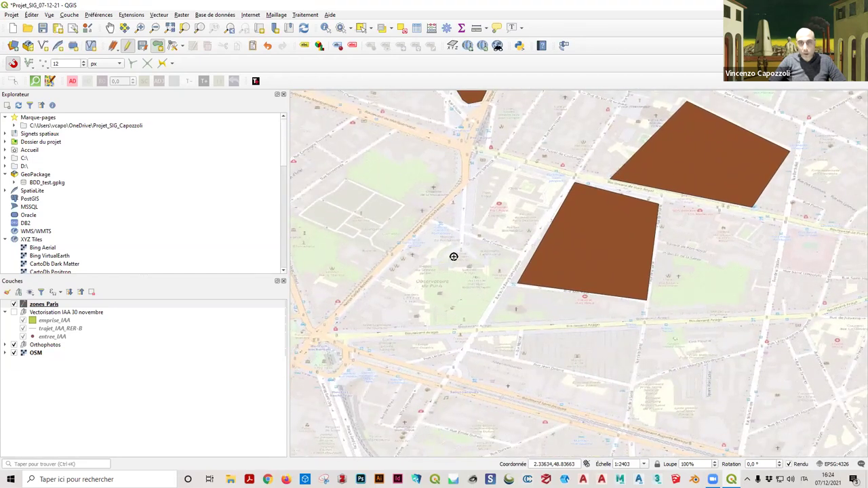
scroll(453, 257, up, 2)
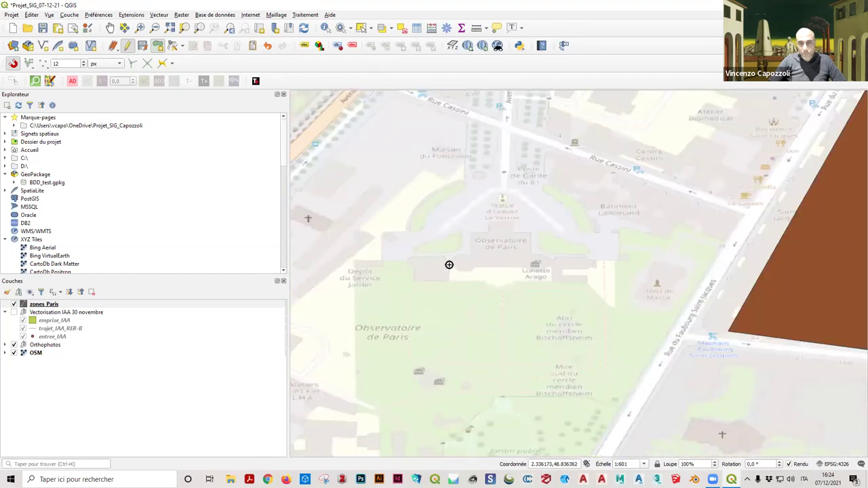
scroll(454, 259, down, 3)
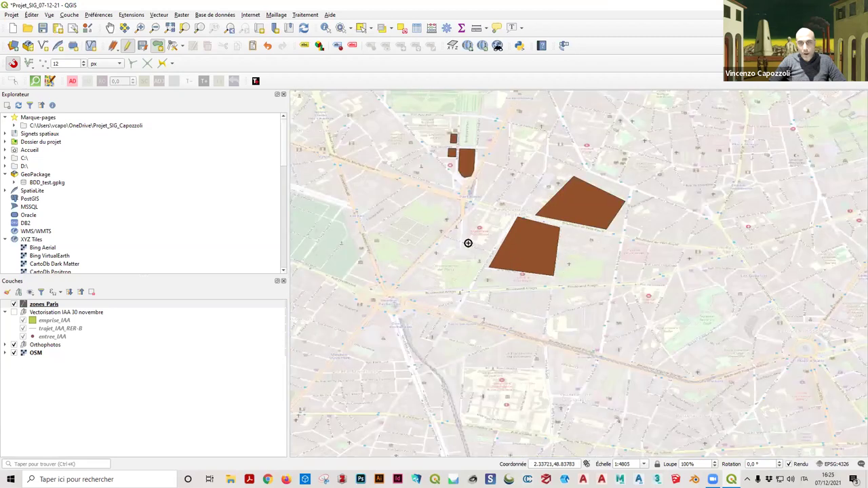
scroll(468, 212, up, 1)
drag(459, 207, 411, 272)
scroll(474, 308, up, 1)
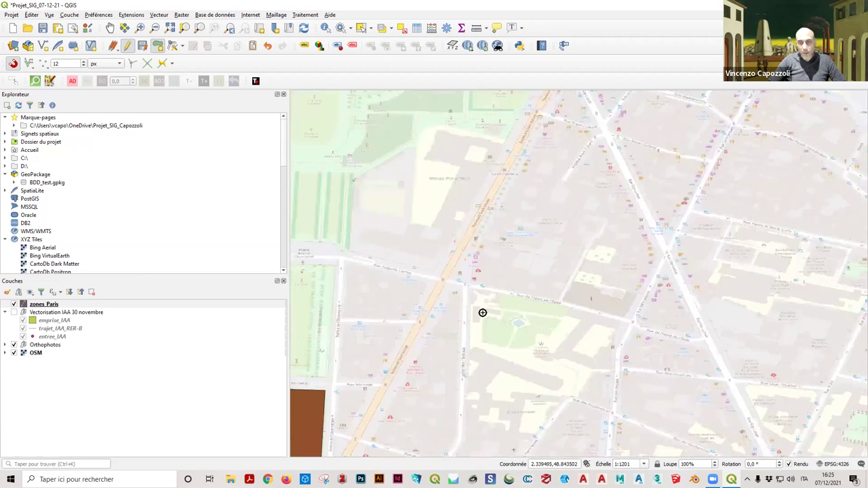
drag(541, 245, 318, 411)
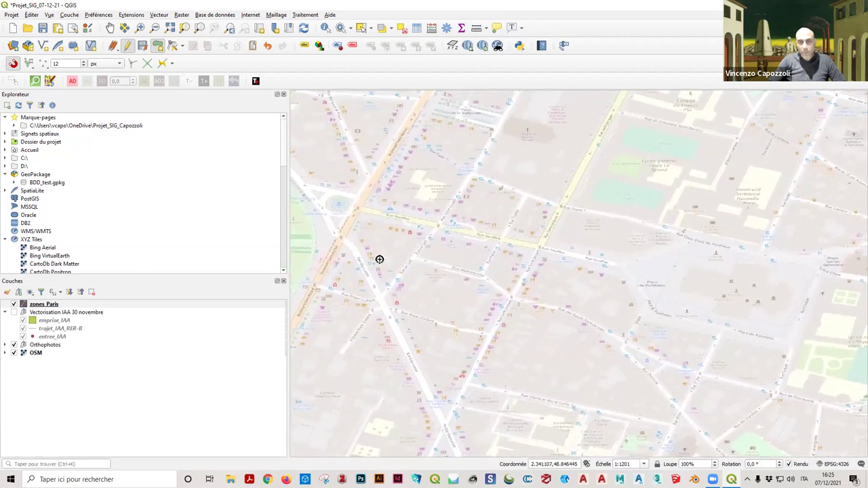
drag(380, 257, 386, 340)
scroll(425, 258, up, 1)
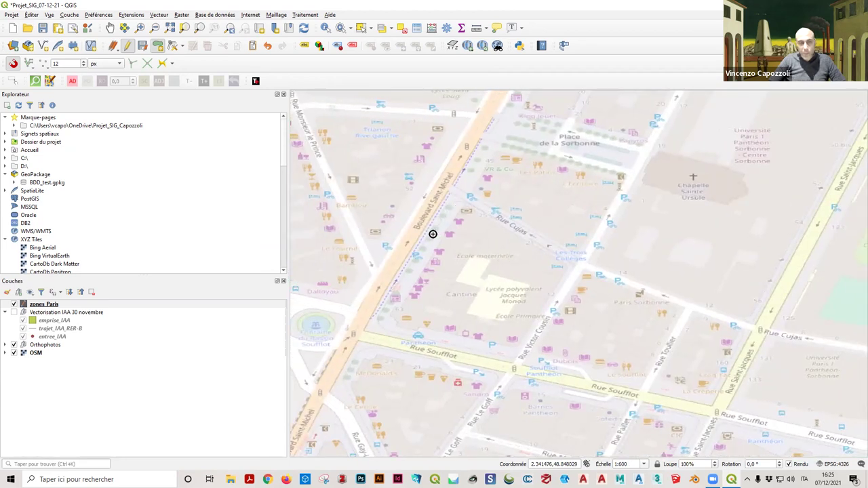
scroll(452, 227, down, 4)
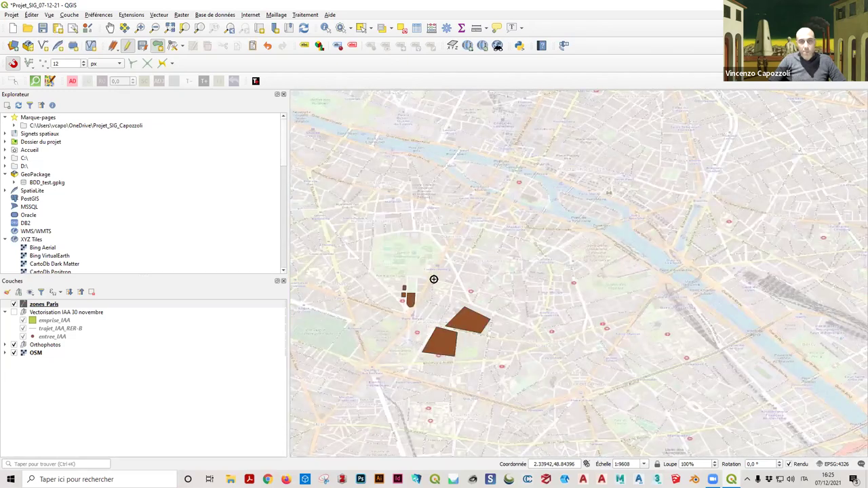
Step: Digitise a four-sided polygon over the Louvre and its Cour Carrée, on the north bank of the Seine
drag(459, 232, 448, 333)
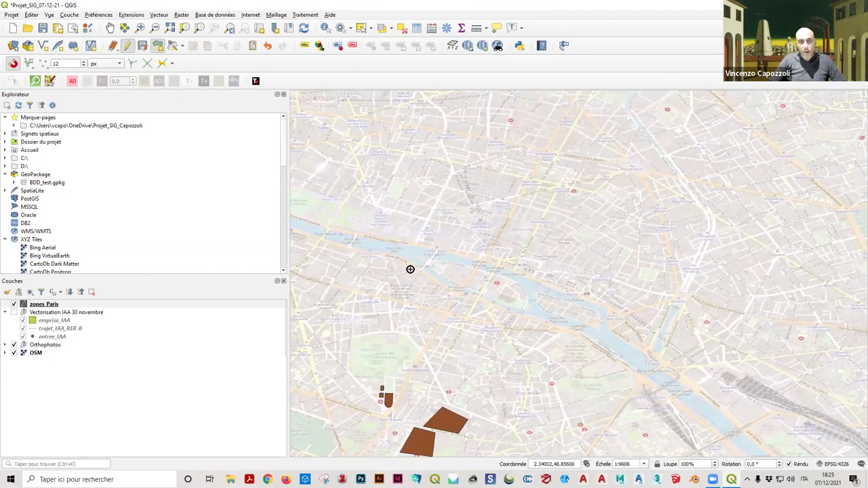
scroll(484, 291, up, 2)
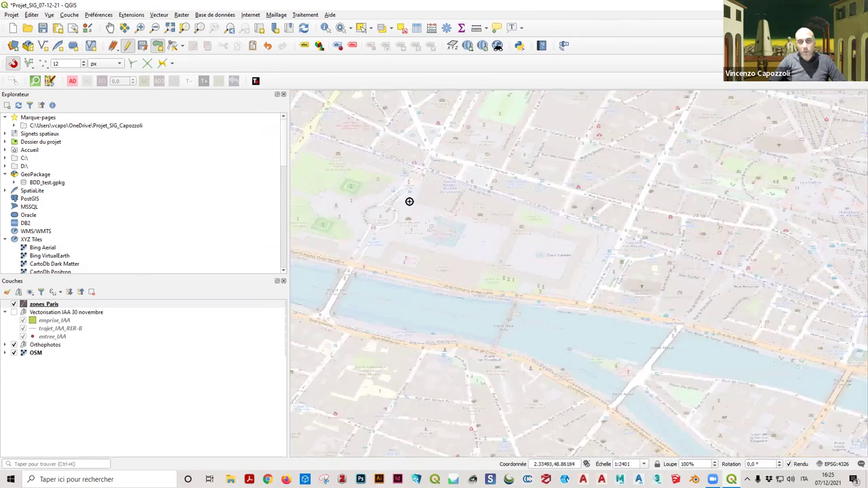
click(423, 206)
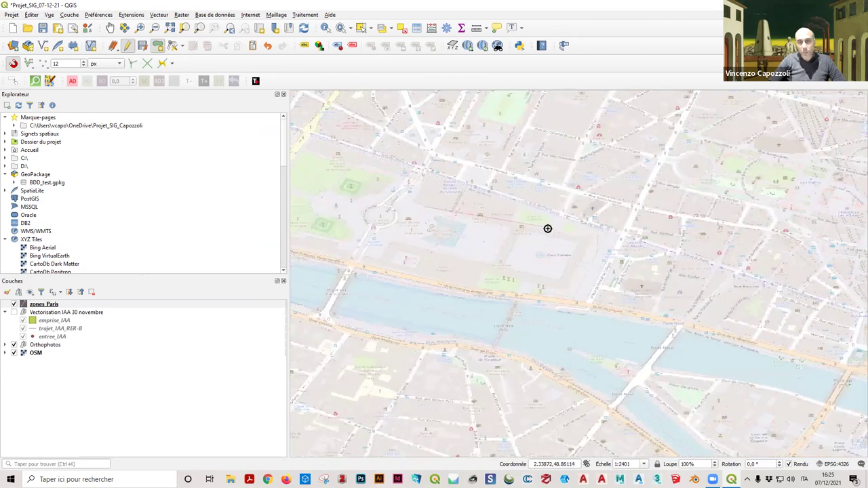
click(582, 246)
click(552, 282)
click(400, 242)
right_click(400, 243)
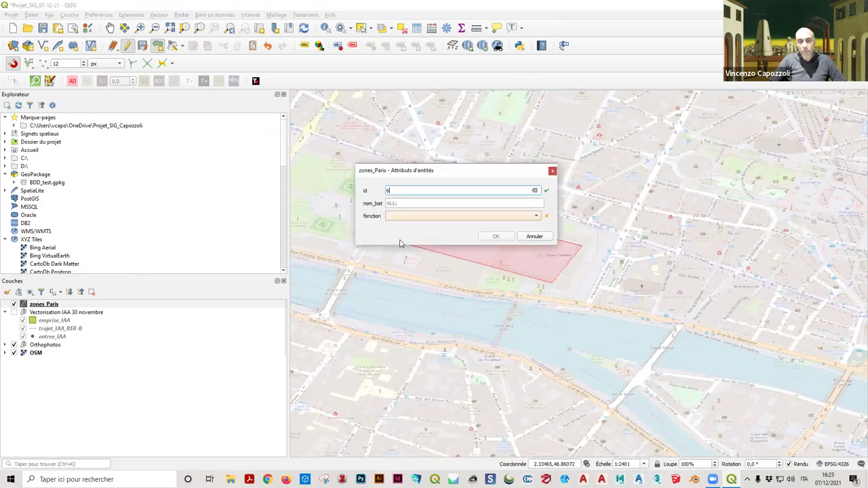
Step: Set the new polygon's nom_bat to Musée du Louvre and its fonction to musée, and save the feature
click(409, 205)
text(Mus)
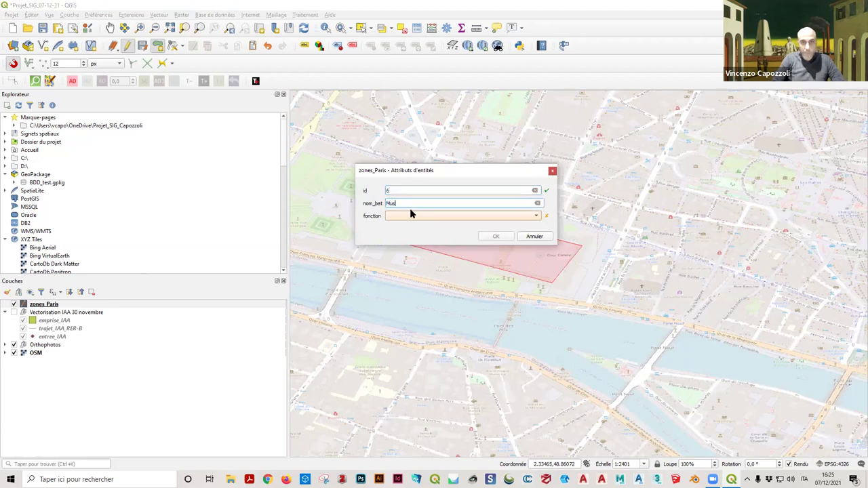
text(ée du Louvre)
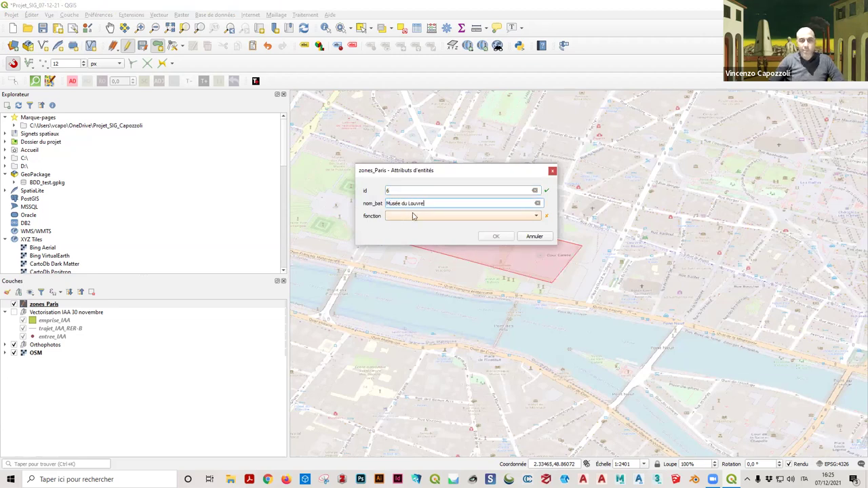
click(411, 216)
click(409, 235)
click(499, 237)
Step: Digitise a four-sided polygon over the Montparnasse railway station, at the north-east end of its tracks
scroll(484, 258, down, 2)
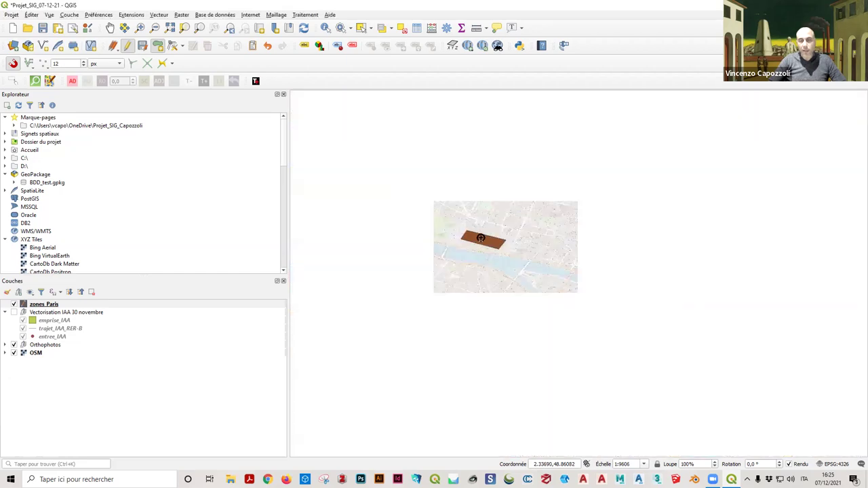
scroll(484, 258, down, 1)
scroll(463, 309, up, 2)
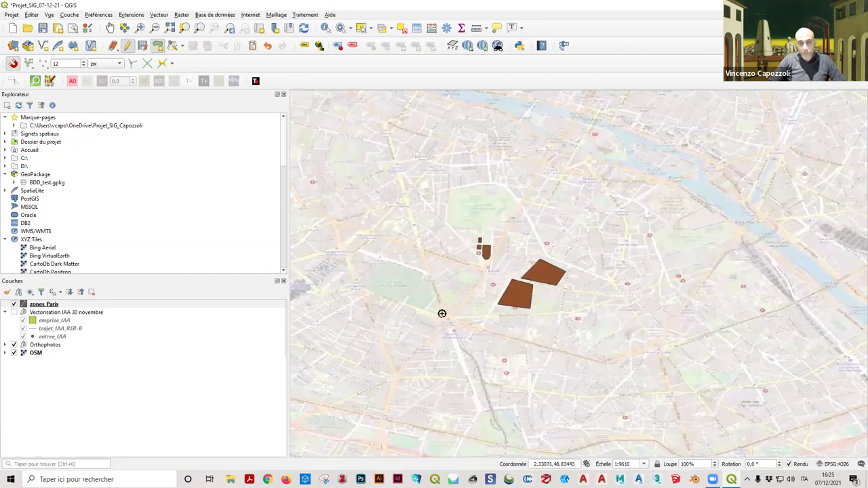
scroll(434, 257, up, 1)
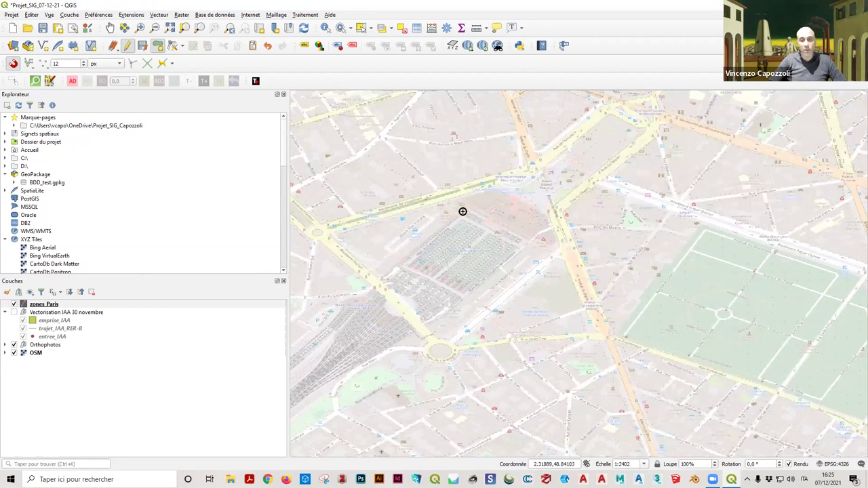
scroll(470, 283, down, 2)
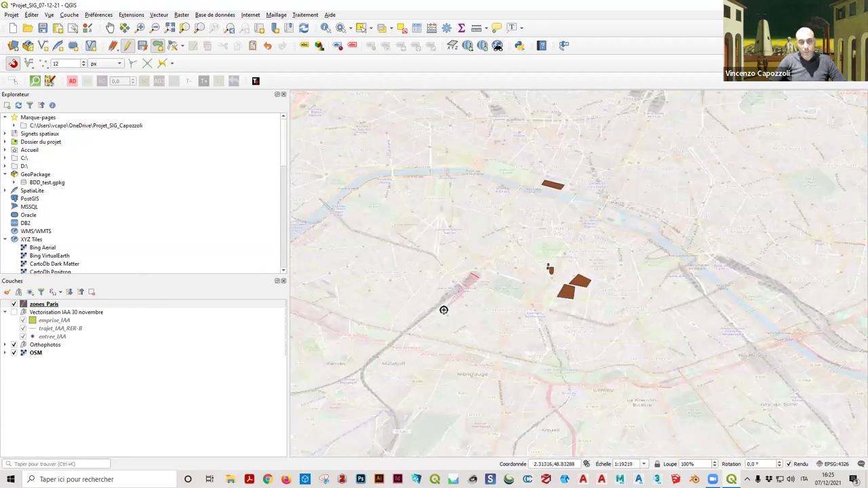
scroll(482, 253, up, 2)
click(507, 241)
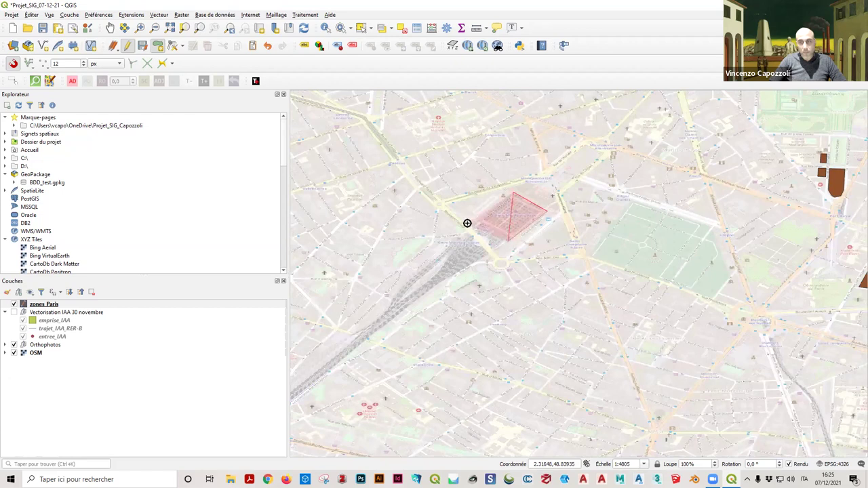
right_click(479, 235)
Step: Set the new polygon's nom_bat to Gare de Montparnasse and its fonction to gare, and save the feature
click(440, 205)
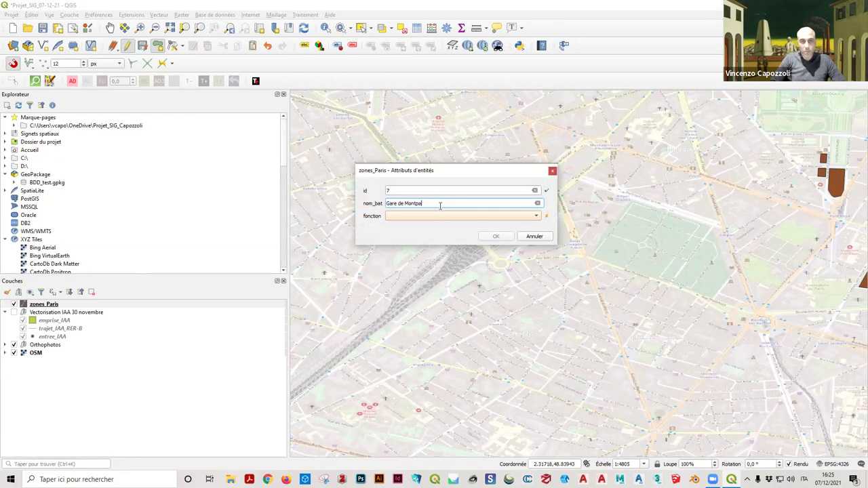
text(Gare de Montparnasse)
click(434, 217)
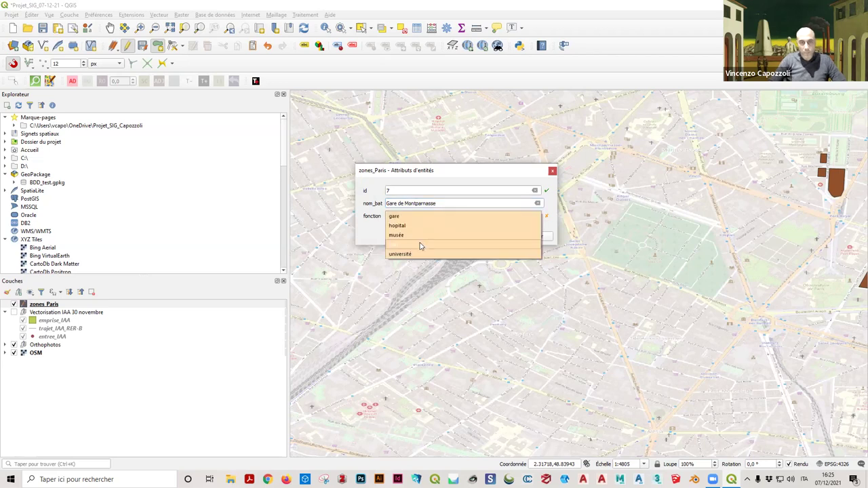
click(427, 221)
click(496, 236)
Step: Digitise a four-sided polygon over the garden strip between Place André Honnorat and Rue Michelet
scroll(475, 236, down, 1)
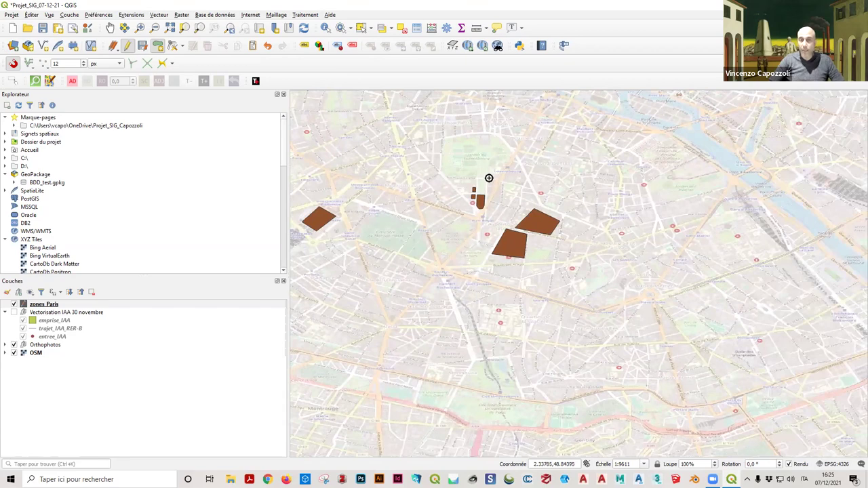
scroll(490, 180, up, 2)
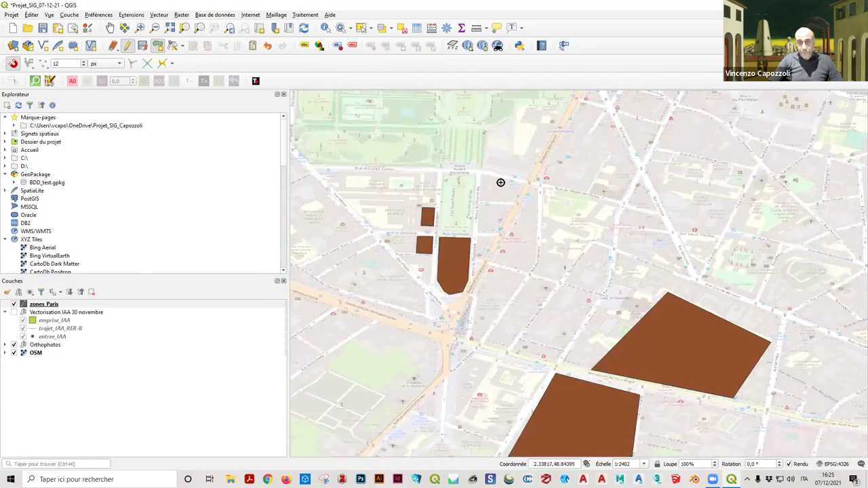
scroll(464, 174, up, 1)
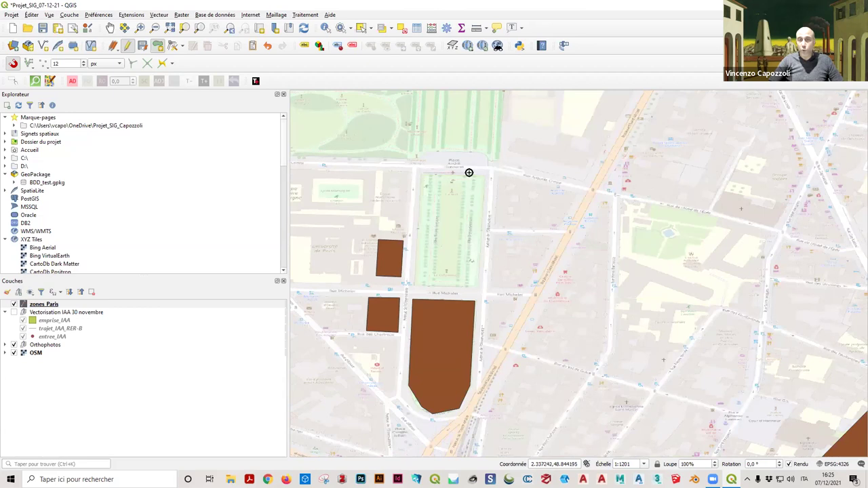
click(484, 175)
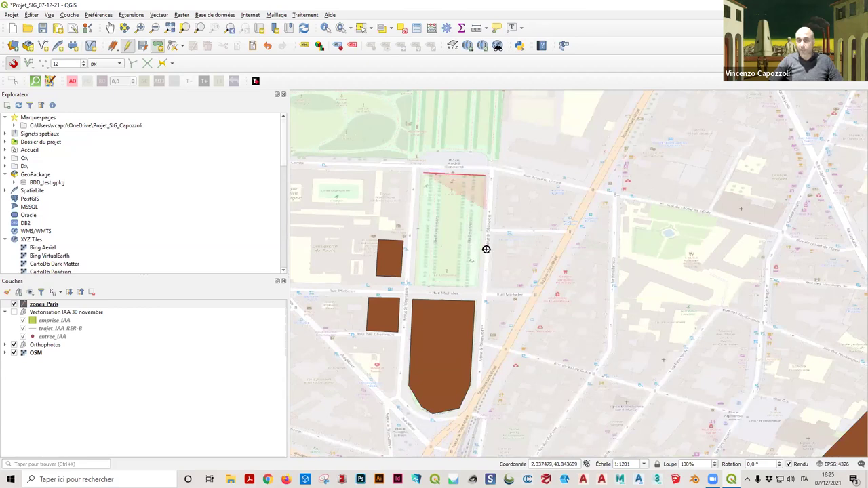
click(475, 290)
click(413, 288)
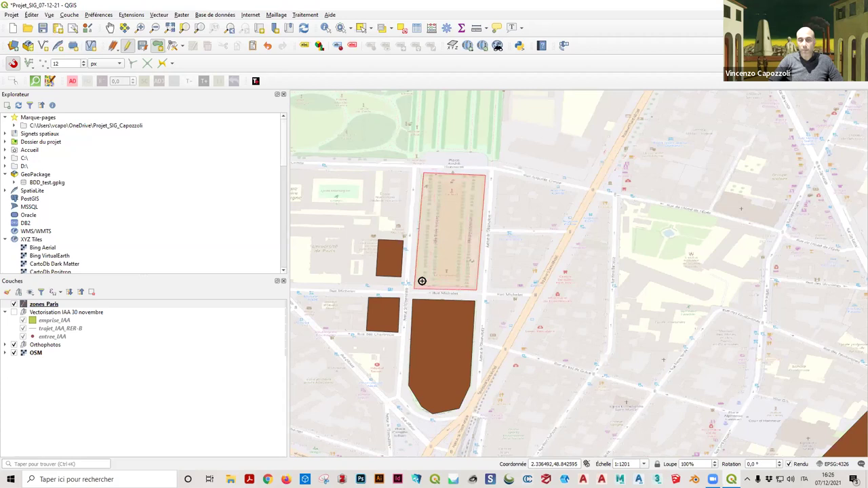
scroll(436, 253, up, 1)
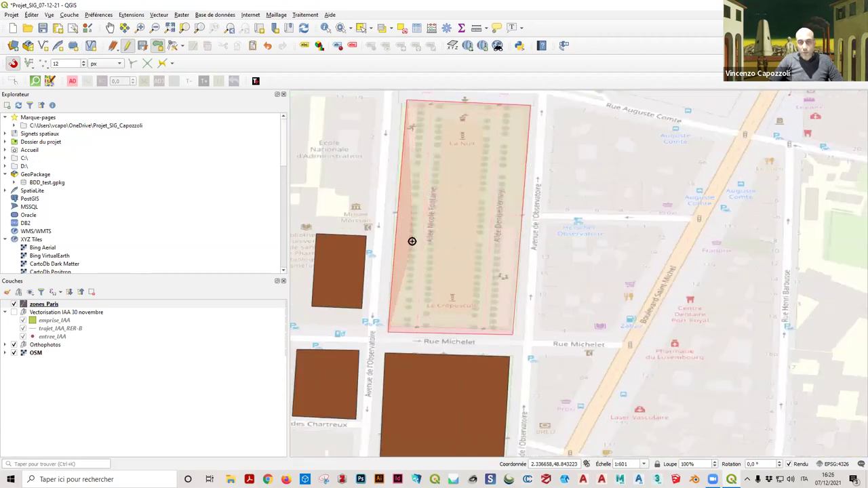
mouse_move(415, 241)
mouse_down()
mouse_move(411, 347)
mouse_move(445, 193)
mouse_move(416, 277)
mouse_up()
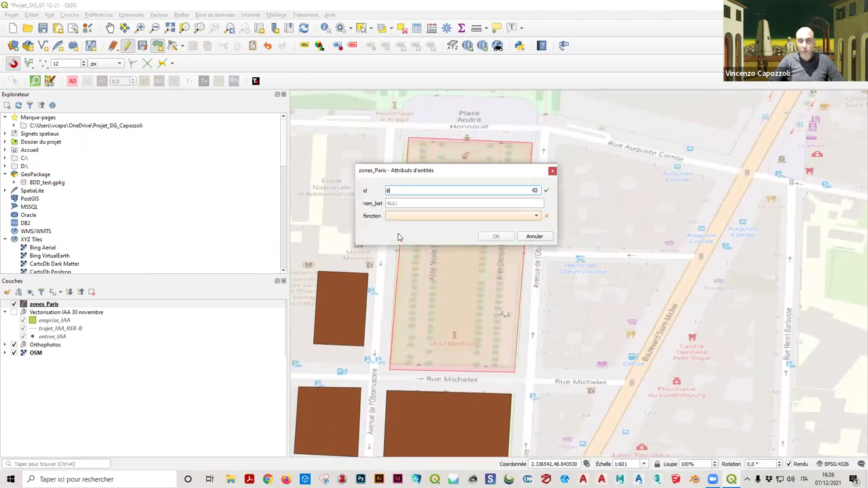
Step: Set the new polygon's nom_bat to Parc du Luxembourg and its fonction to parc, and save the feature
click(412, 204)
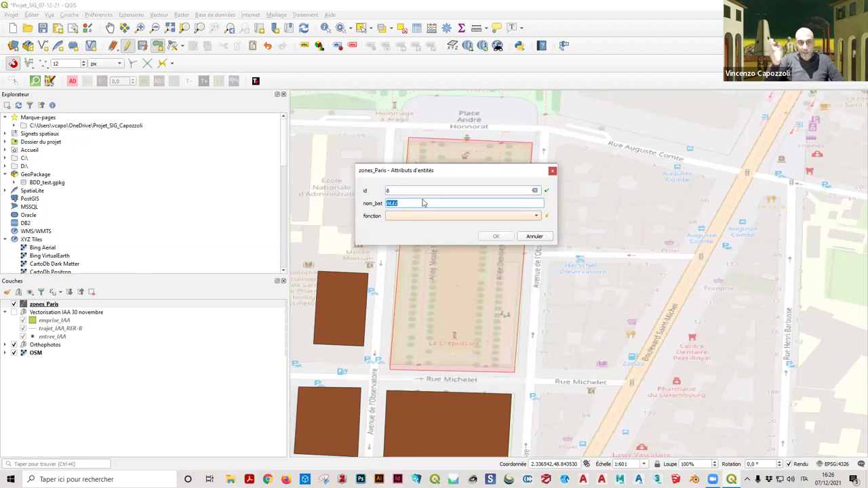
text(PArc)
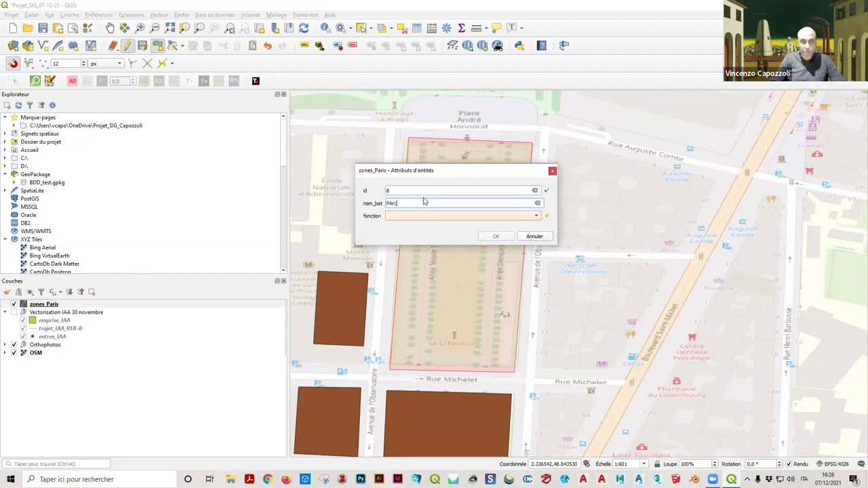
text(c du)
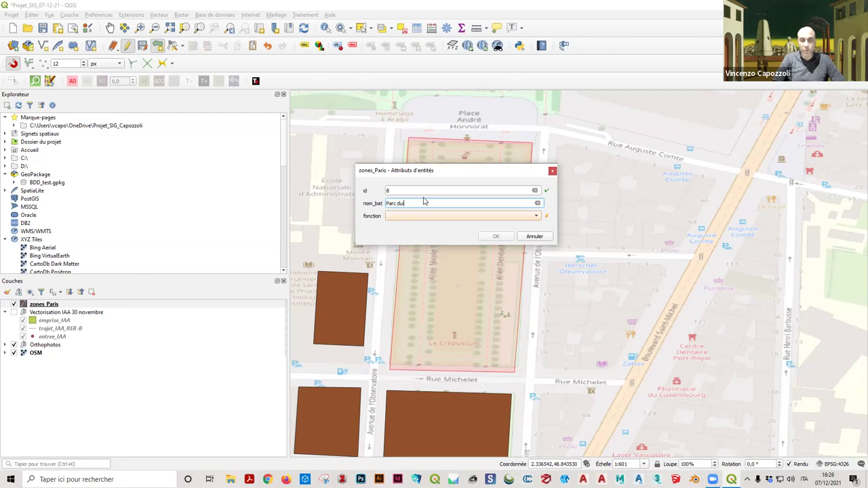
text( Luxembourg)
click(433, 215)
click(420, 242)
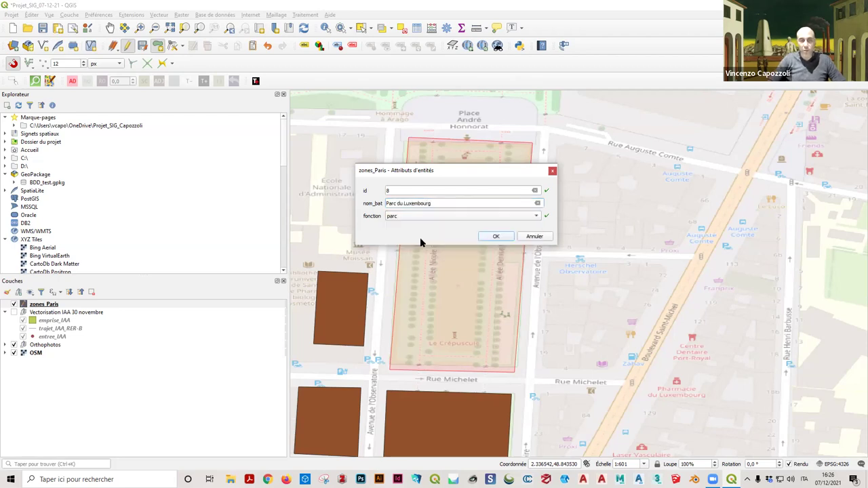
click(482, 237)
Step: Examine the map south of the two hospital polygons, around Parc Montsouris, for another place to digitise
scroll(479, 252, down, 2)
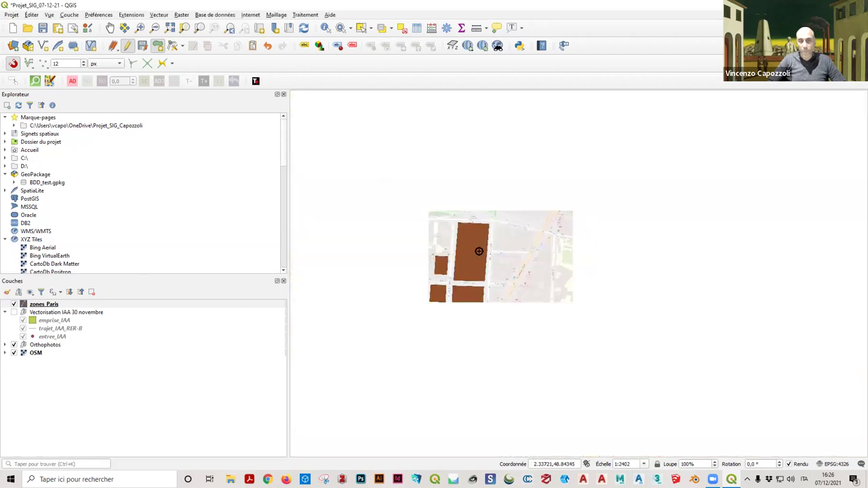
scroll(468, 215, down, 1)
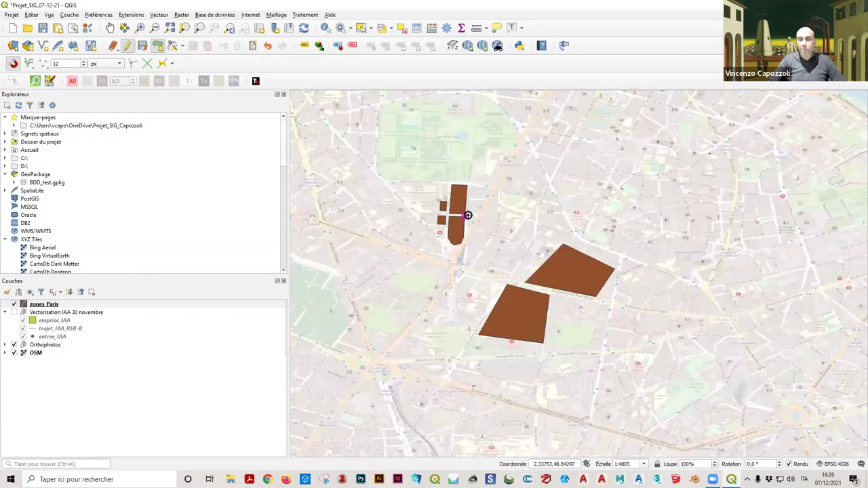
scroll(476, 199, down, 1)
drag(477, 200, 457, 167)
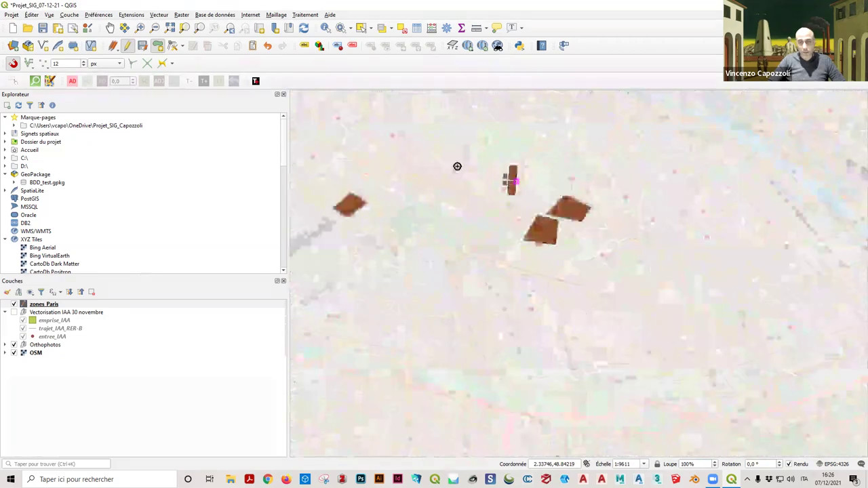
drag(529, 244, 503, 188)
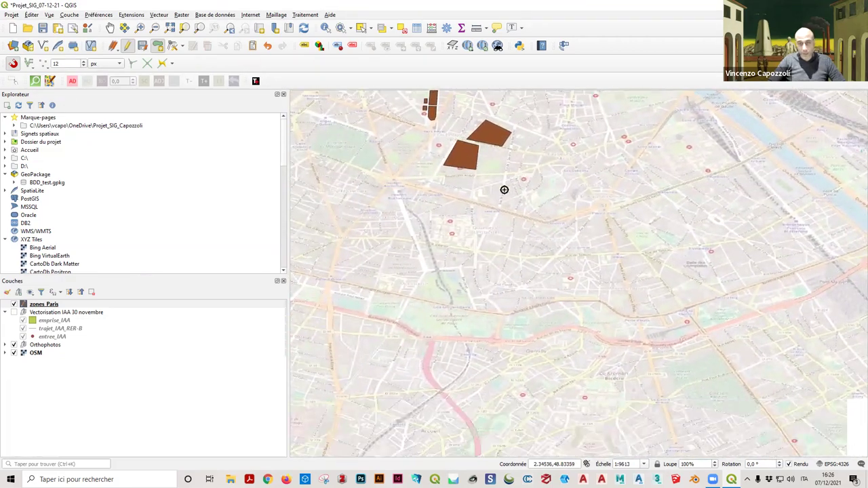
scroll(438, 276, up, 2)
scroll(388, 214, up, 2)
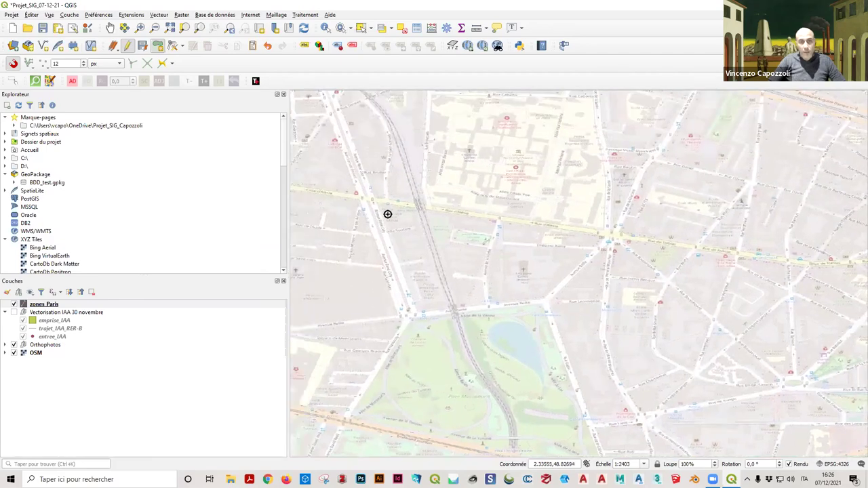
Step: Draw a five-vertex polygon in the zones_Paris layer over the Denfert-Rochereau station area, just south of Boulevard Arago
scroll(389, 215, down, 1)
drag(389, 215, 482, 359)
scroll(498, 414, down, 1)
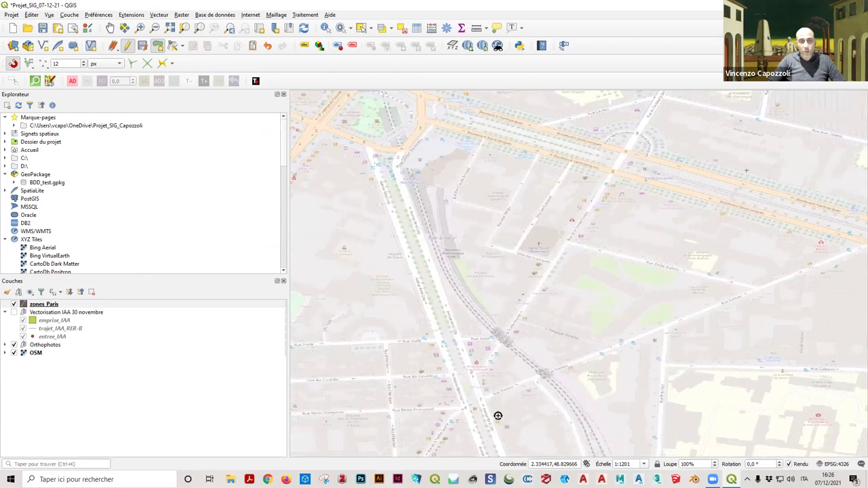
scroll(452, 237, down, 1)
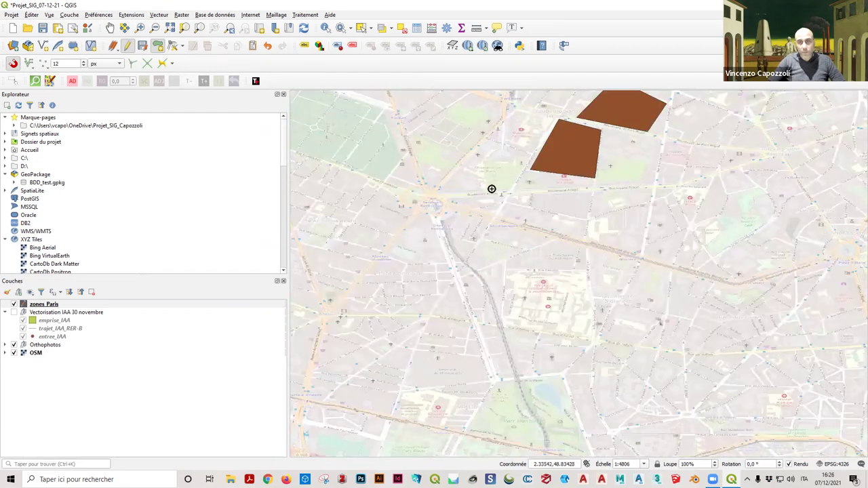
scroll(500, 188, up, 2)
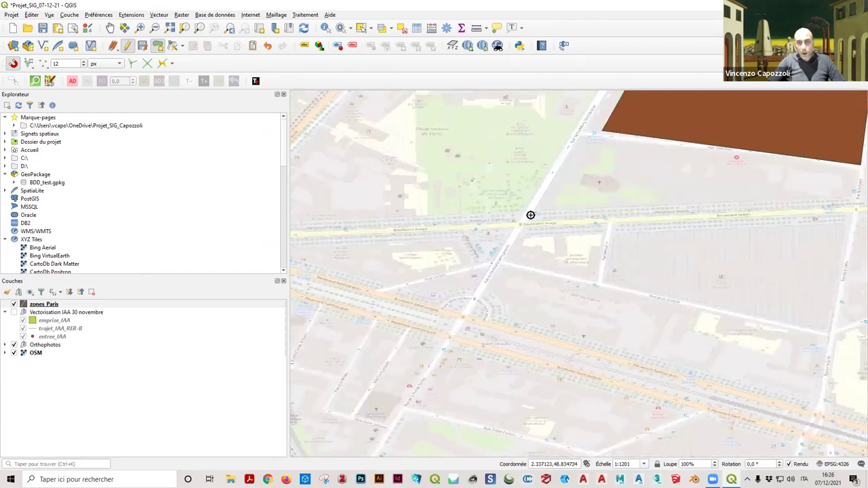
scroll(522, 210, up, 1)
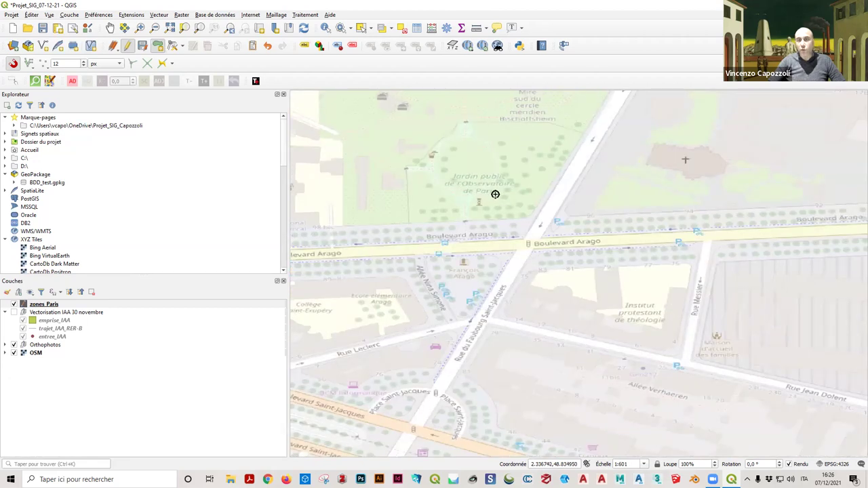
scroll(467, 193, down, 3)
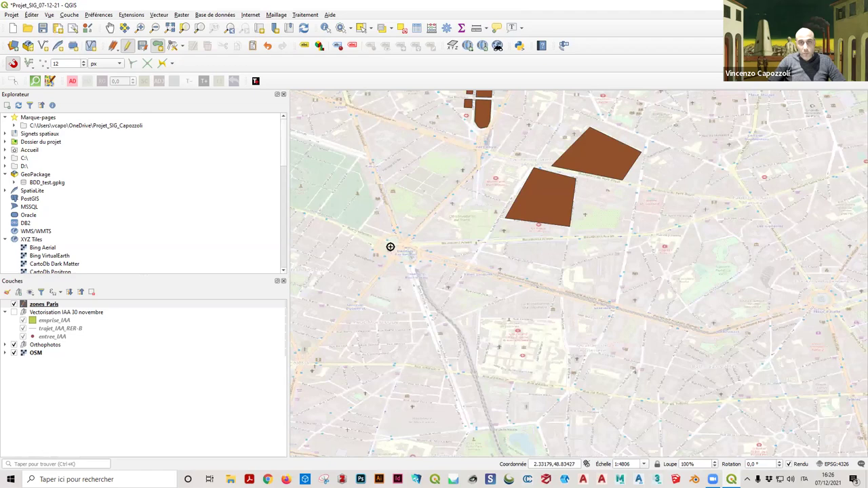
scroll(387, 251, up, 3)
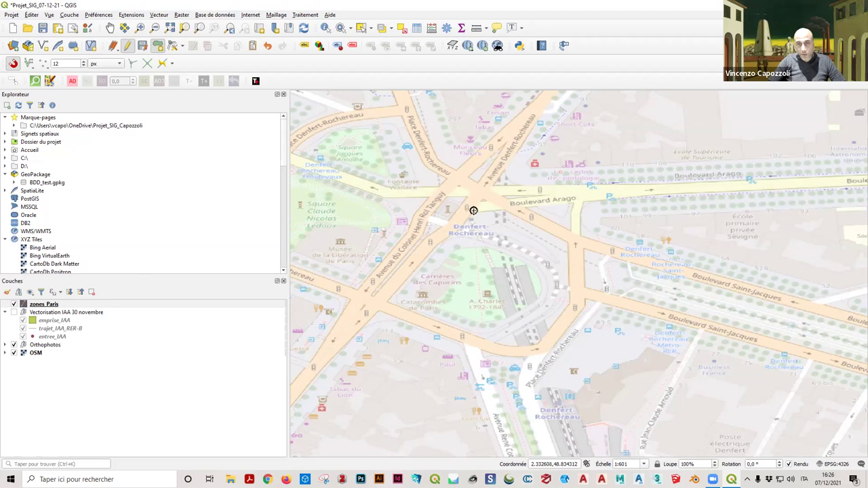
click(511, 209)
click(561, 254)
click(532, 312)
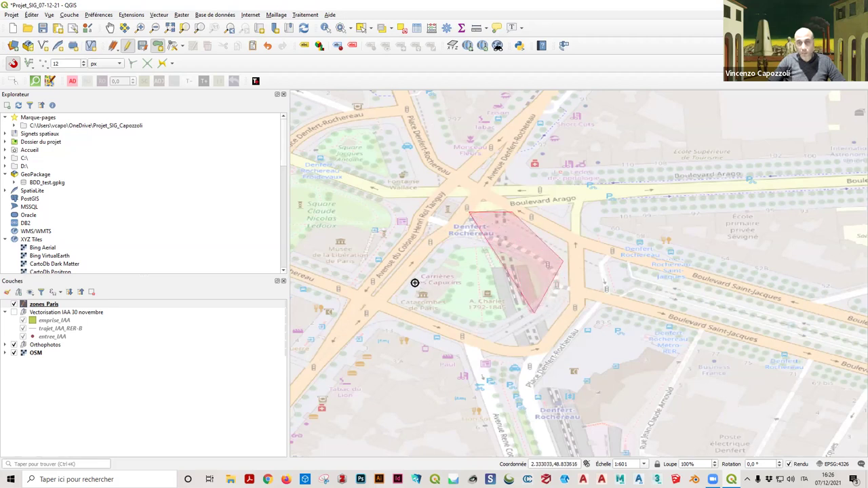
click(440, 262)
right_click(460, 257)
Step: Give the new polygon id 9, nom_bat "Denfert" and fonction "gare", and validate its attributes
click(432, 204)
text(Denfert)
click(432, 215)
text(gare)
click(492, 237)
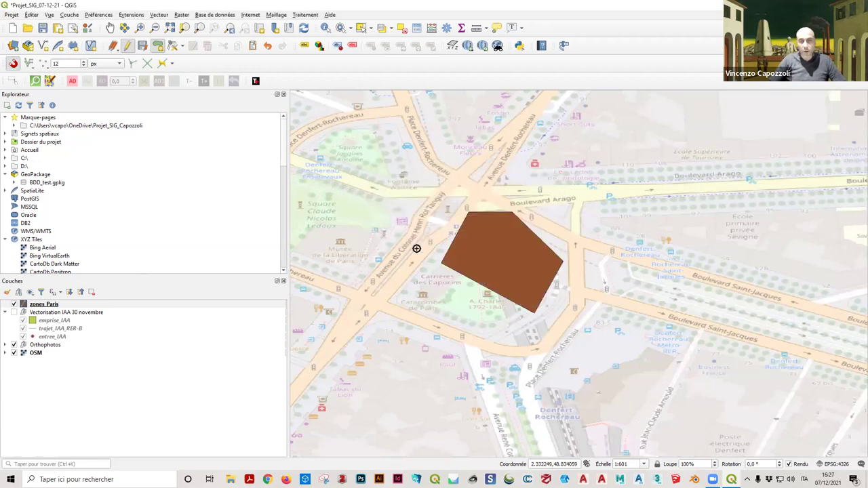
Step: Save the project and the zones_Paris layer edits, leaving edit mode and saving the project again
scroll(428, 237, down, 2)
scroll(451, 281, down, 3)
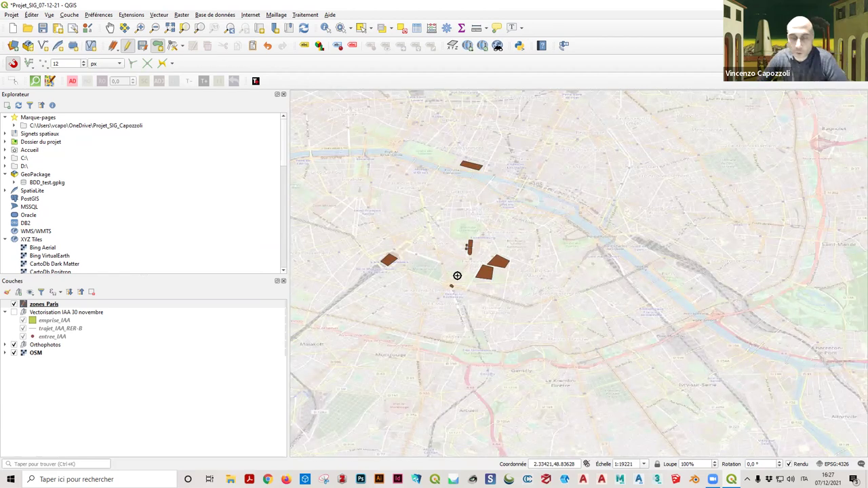
click(42, 28)
scroll(502, 206, down, 1)
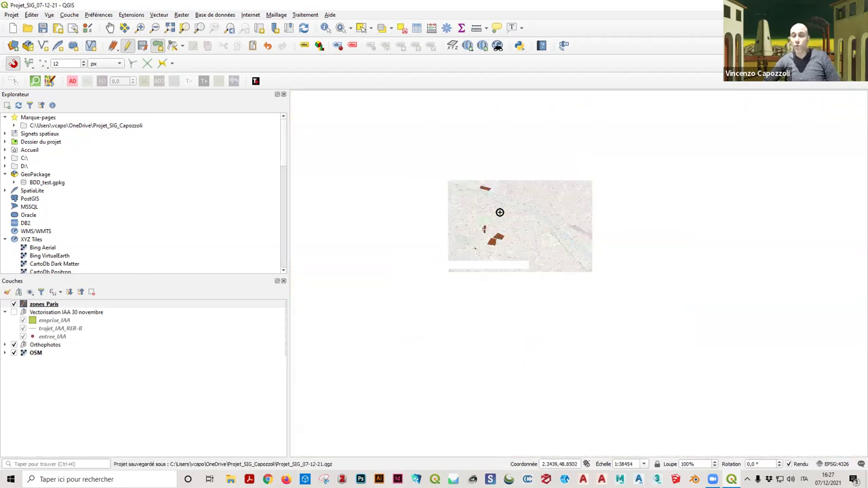
scroll(500, 213, up, 1)
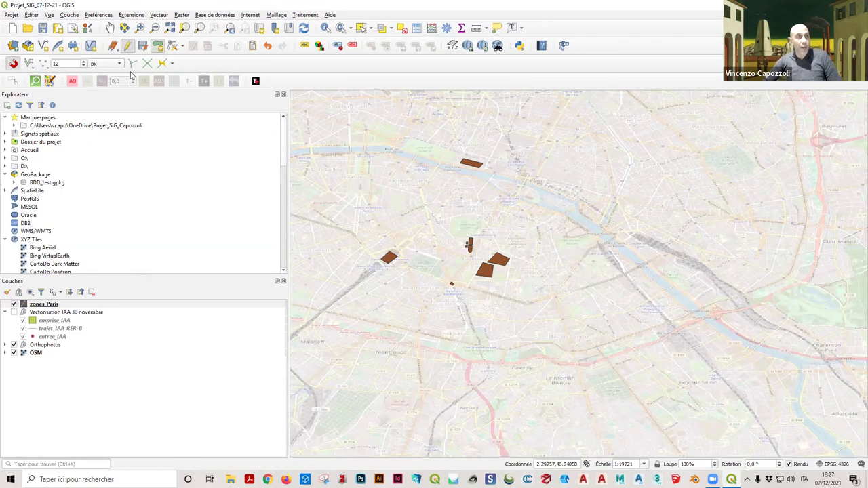
click(144, 45)
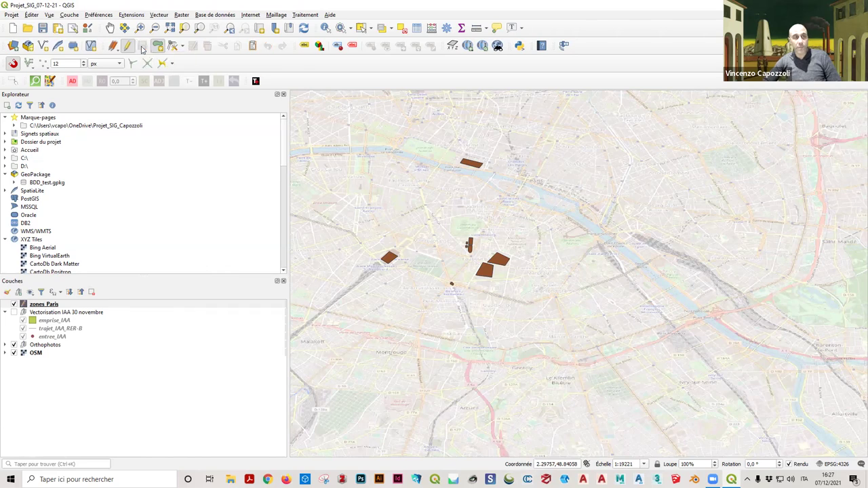
click(130, 45)
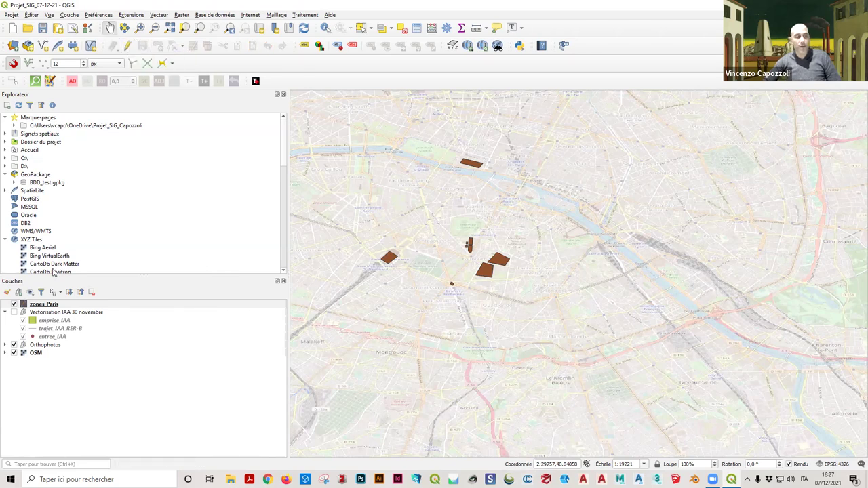
click(42, 27)
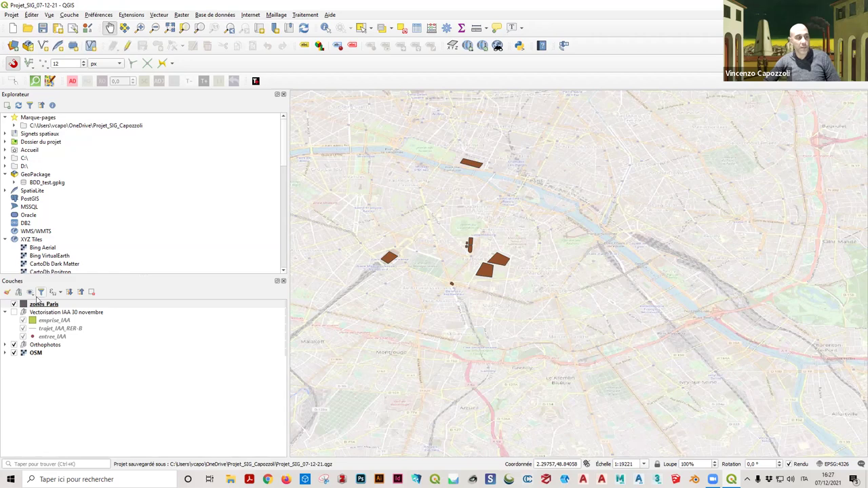
Step: Review the zones_Paris attribute table with its rows sorted by ascending id, and close it
double_click(44, 304)
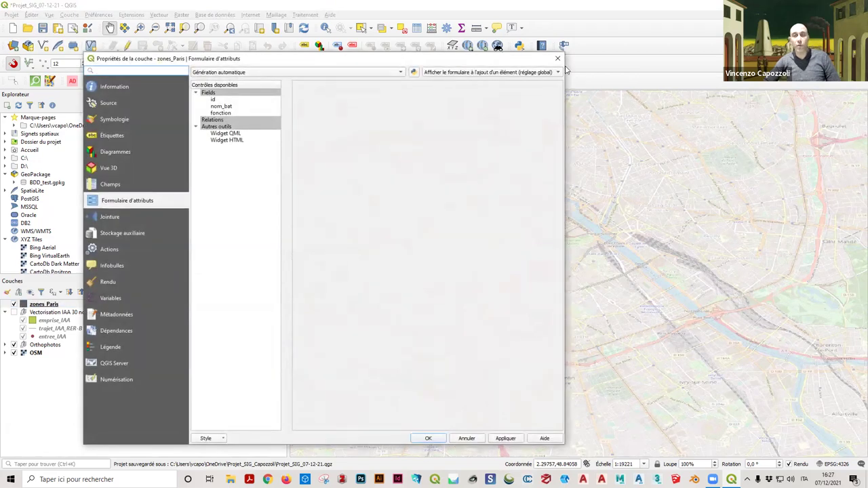
click(557, 58)
right_click(36, 305)
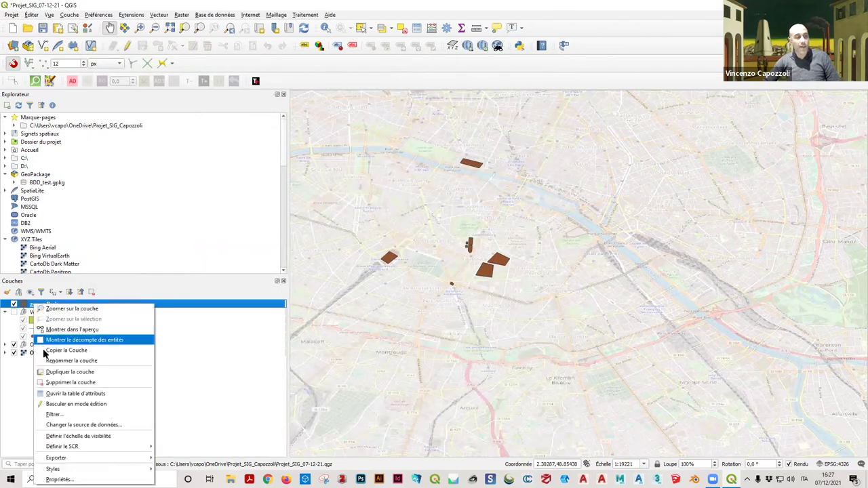
click(71, 393)
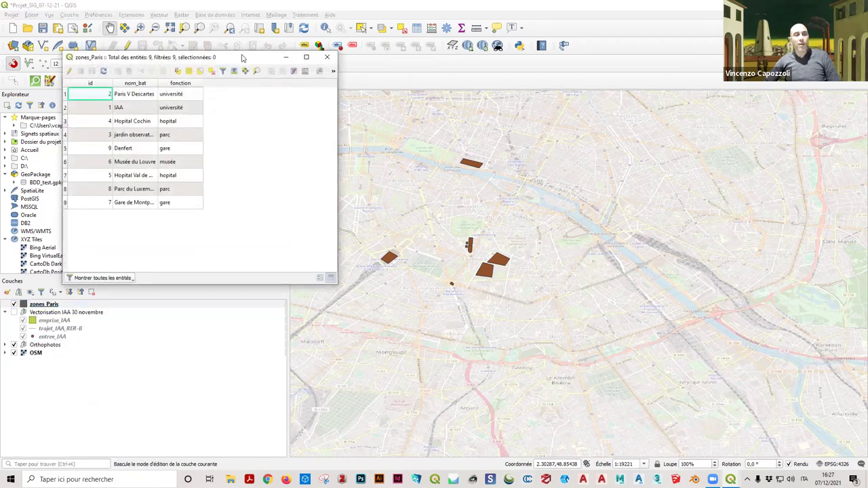
drag(244, 58, 309, 57)
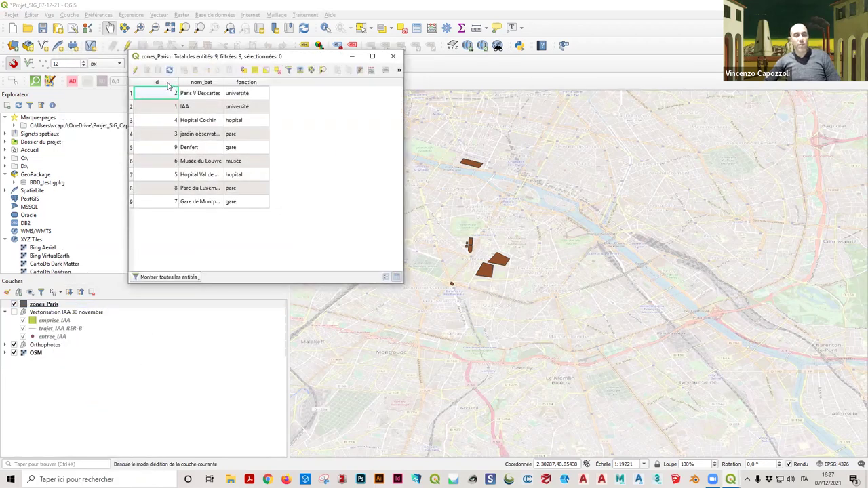
click(169, 84)
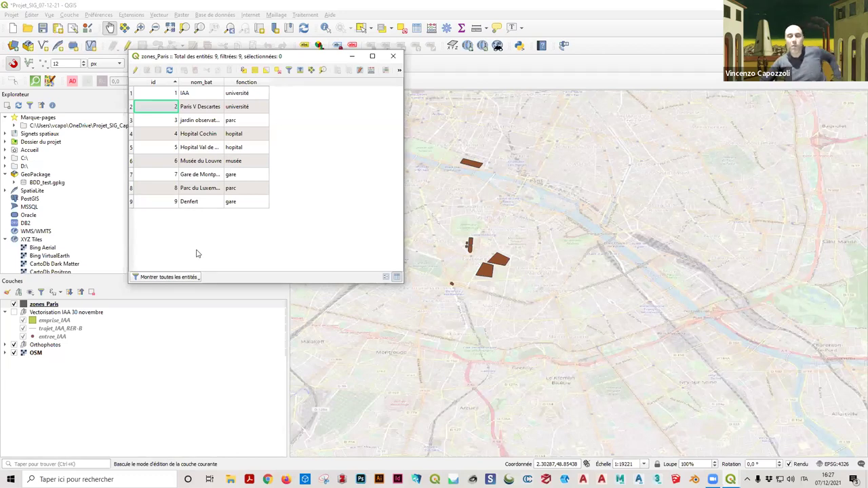
click(392, 56)
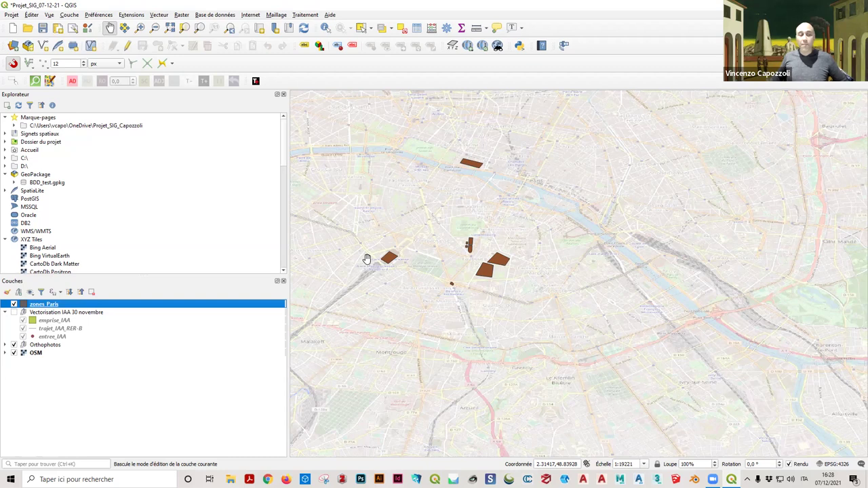
Step: Change the single-symbol fill colour of the zones_Paris layer to green #179132 and apply it
double_click(40, 305)
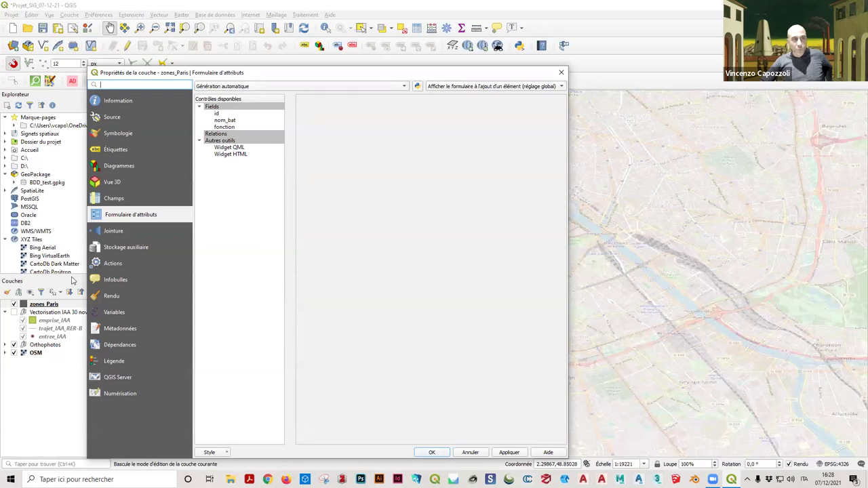
click(120, 133)
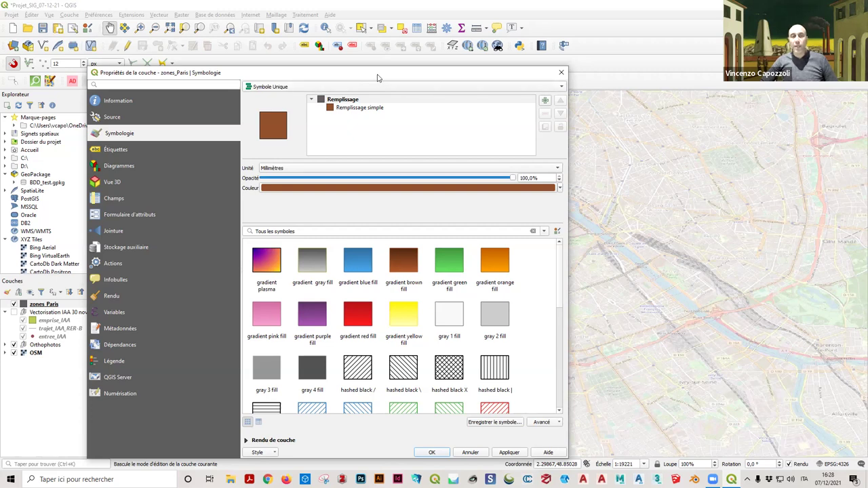
drag(378, 78, 320, 91)
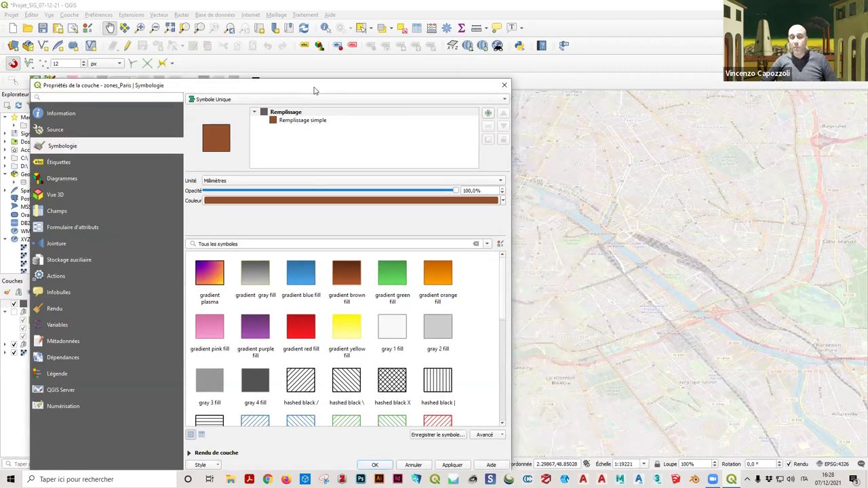
drag(314, 90, 322, 103)
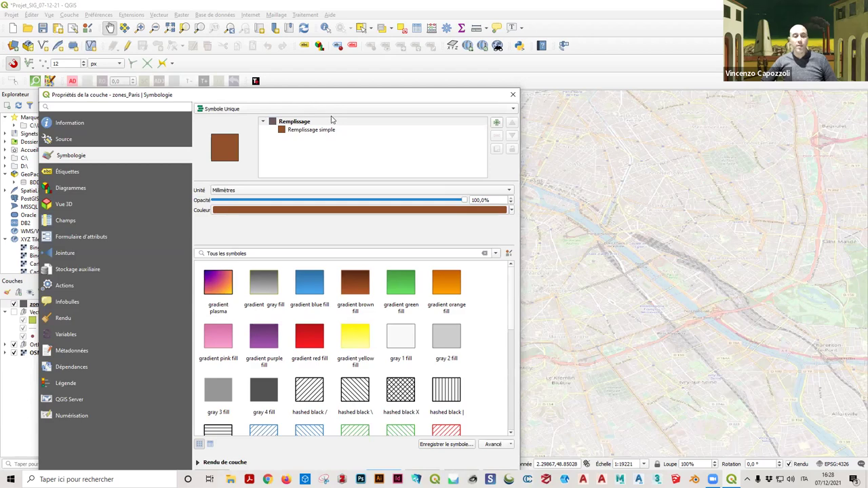
click(426, 210)
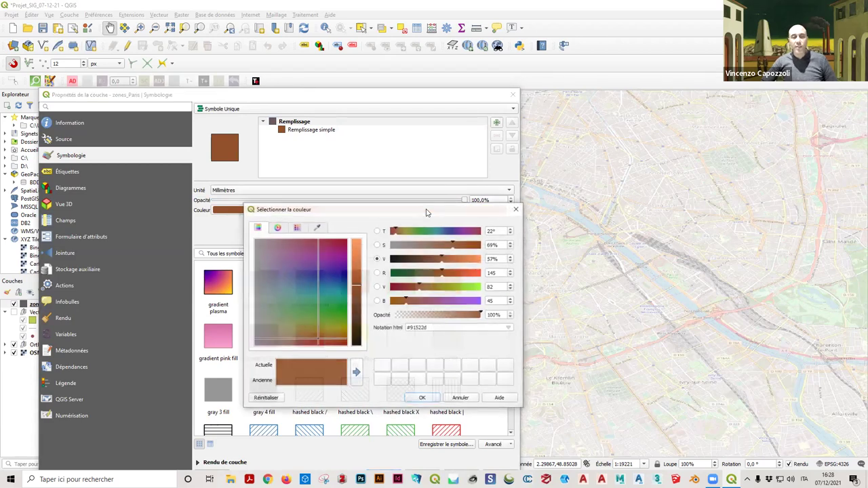
drag(334, 343, 333, 305)
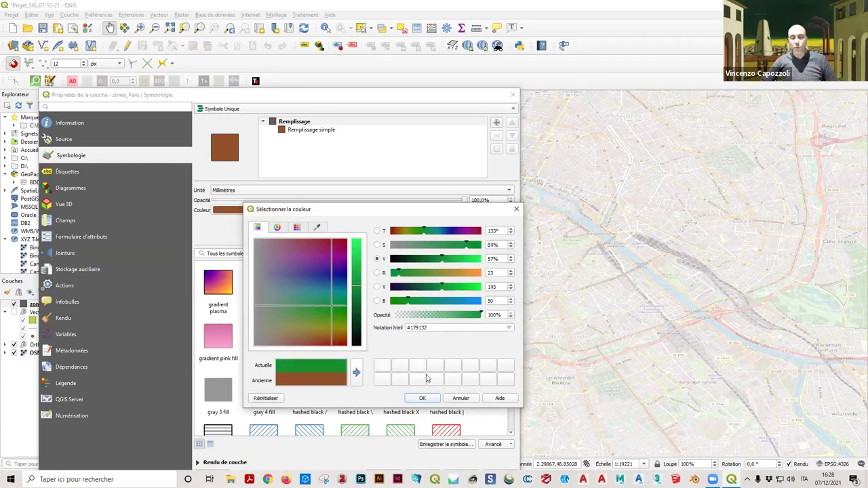
click(423, 398)
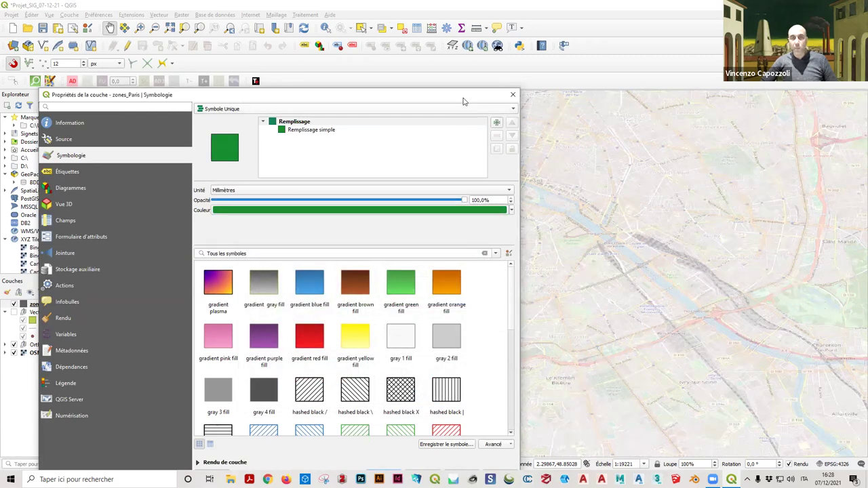
drag(463, 95, 462, 30)
click(465, 409)
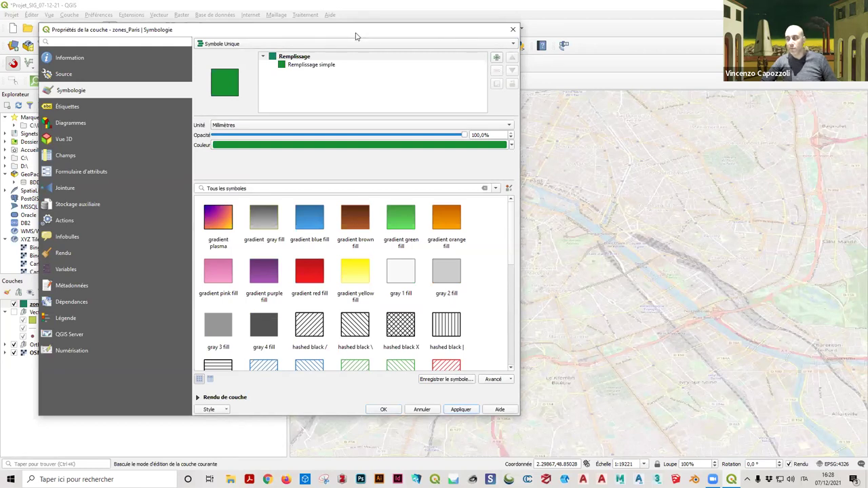
Step: Switch the zones_Paris symbology to Catégorisé on the fonction field and classify its values with random colors
drag(356, 35, 397, 76)
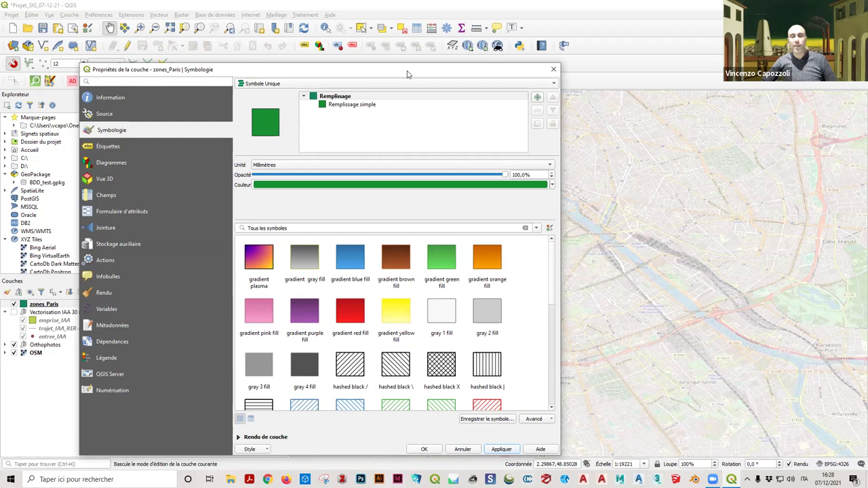
drag(408, 70, 404, 66)
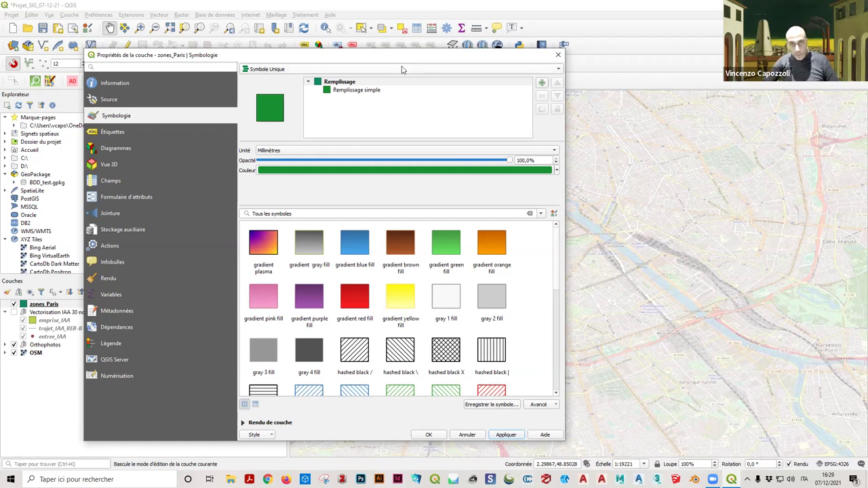
click(403, 69)
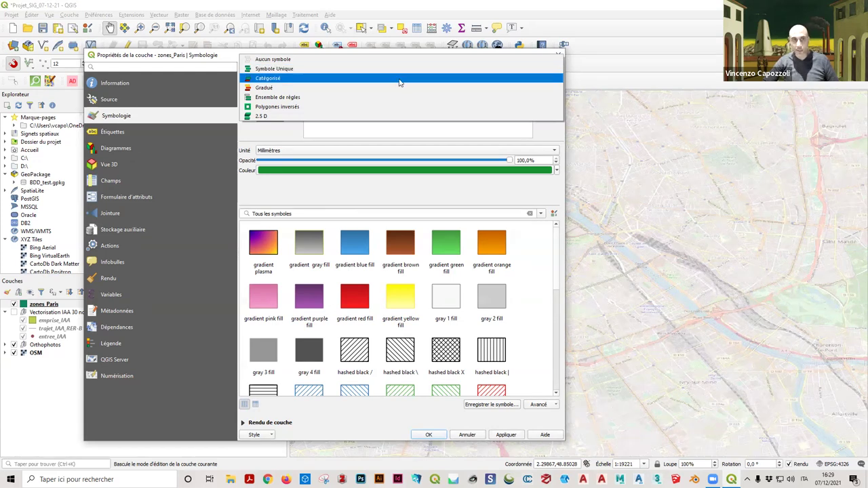
click(400, 80)
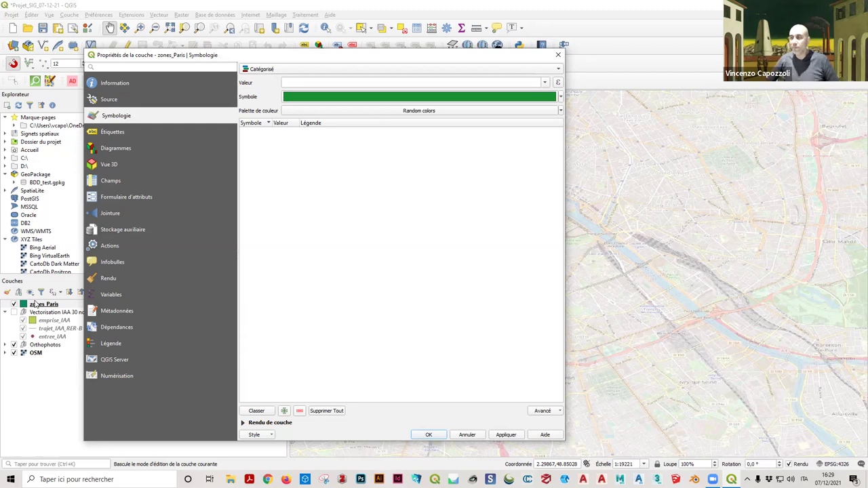
click(545, 83)
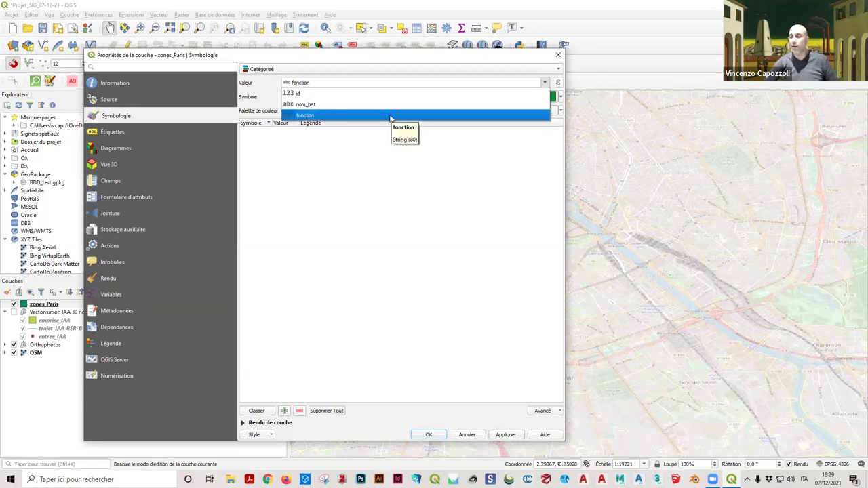
click(302, 116)
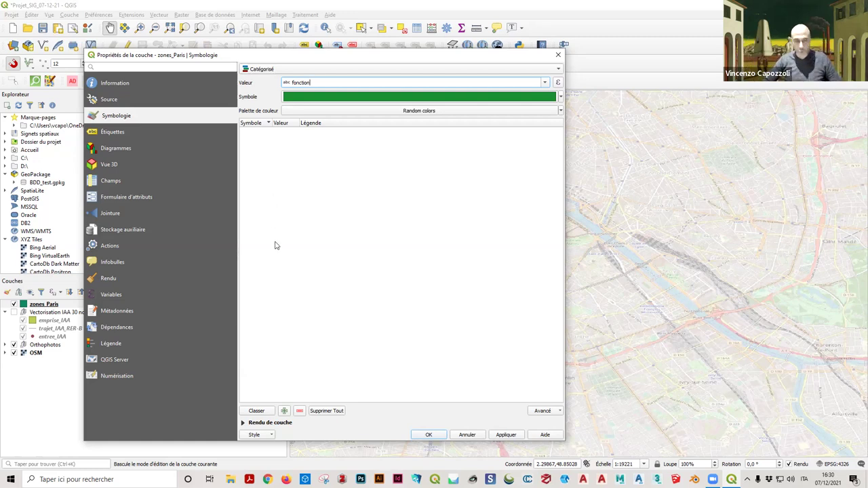
click(263, 412)
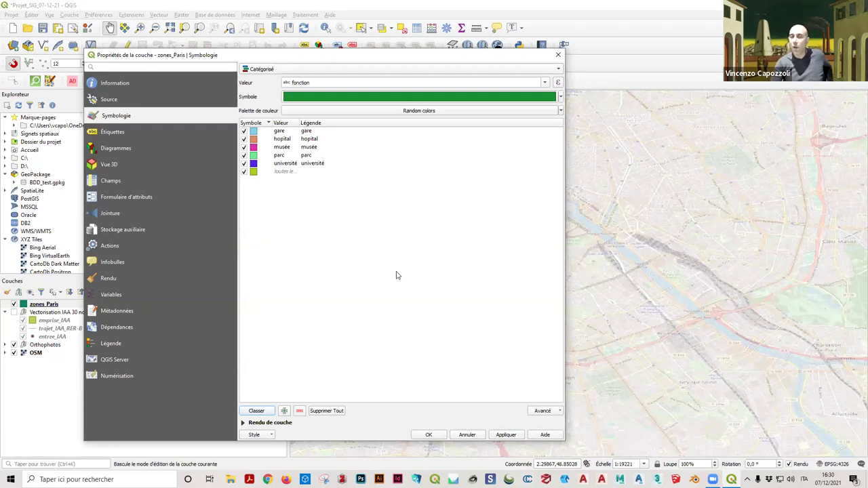
Step: Keep the random color palette, apply the categorised symbology to zones_Paris and close the layer properties
click(527, 115)
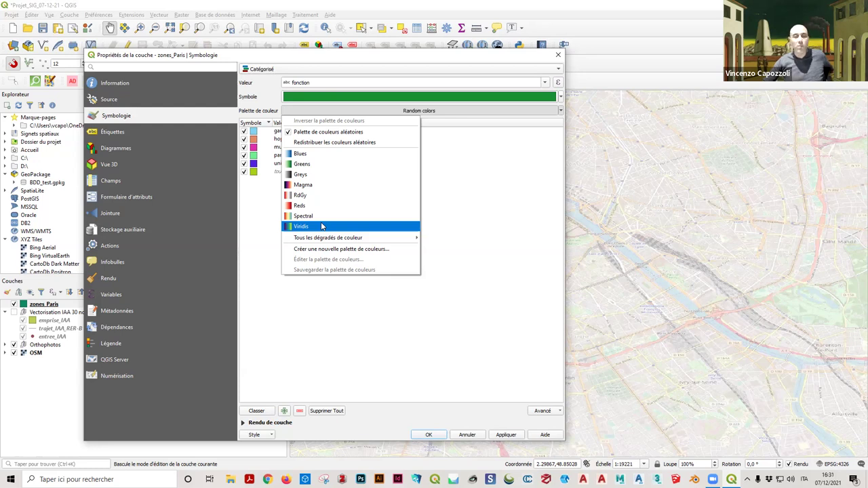
click(458, 191)
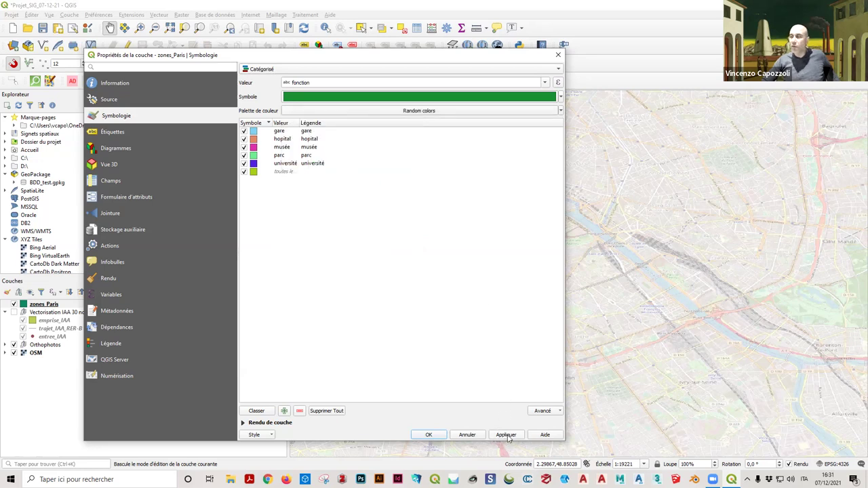
click(506, 436)
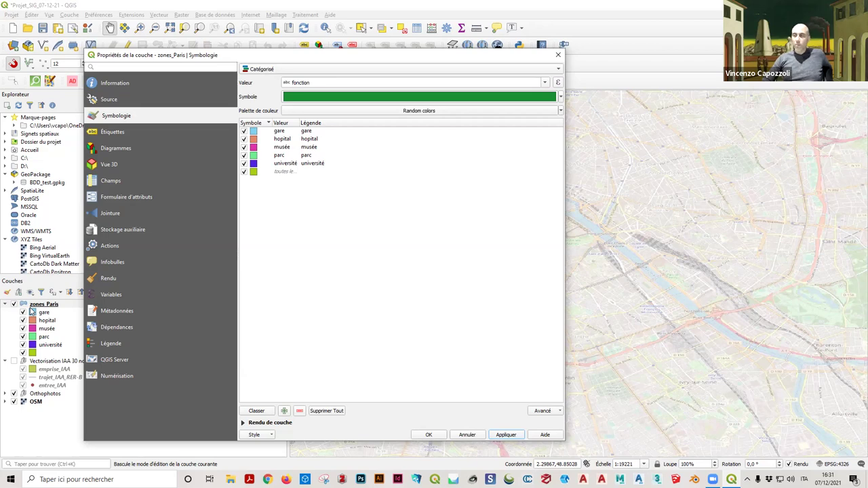
click(430, 435)
Step: Inspect the categorised polygons on the map, from the park and university zones near Port Royal to the station zones
scroll(523, 223, down, 1)
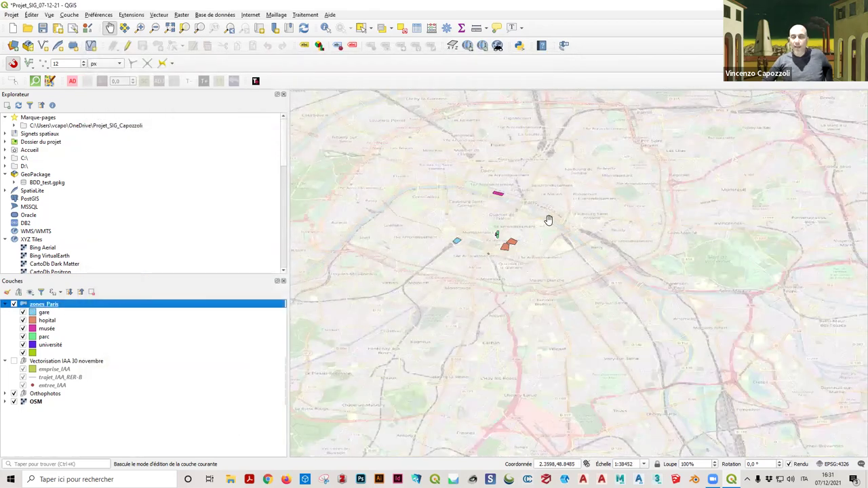
drag(548, 219, 515, 215)
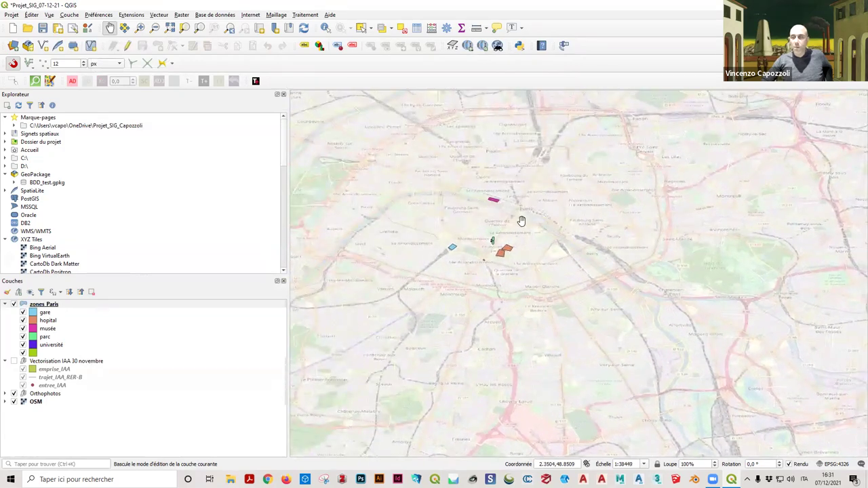
scroll(520, 218, up, 1)
scroll(468, 261, up, 4)
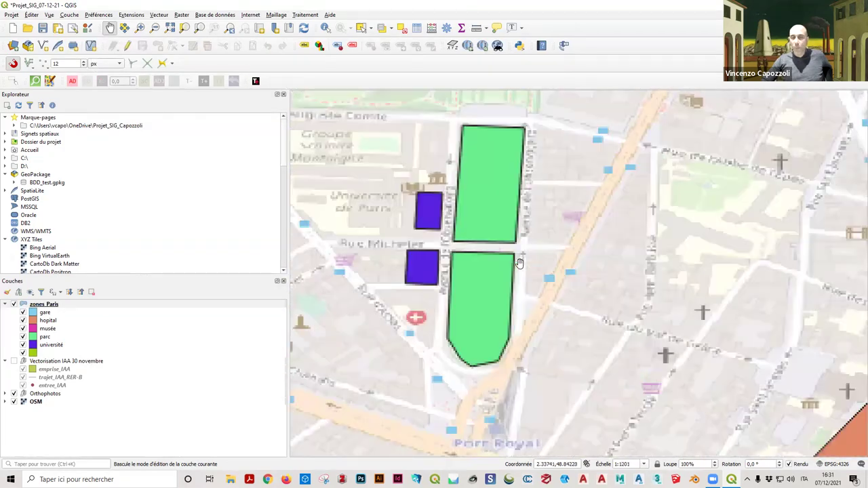
scroll(519, 263, down, 3)
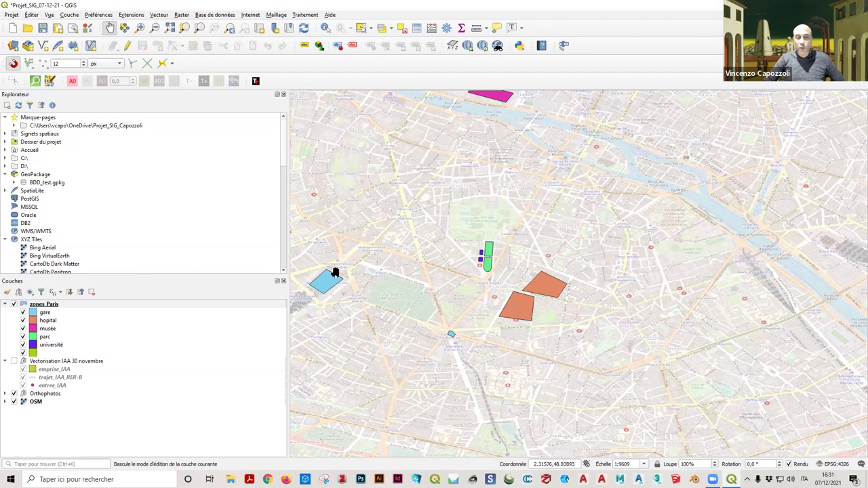
drag(380, 250, 488, 256)
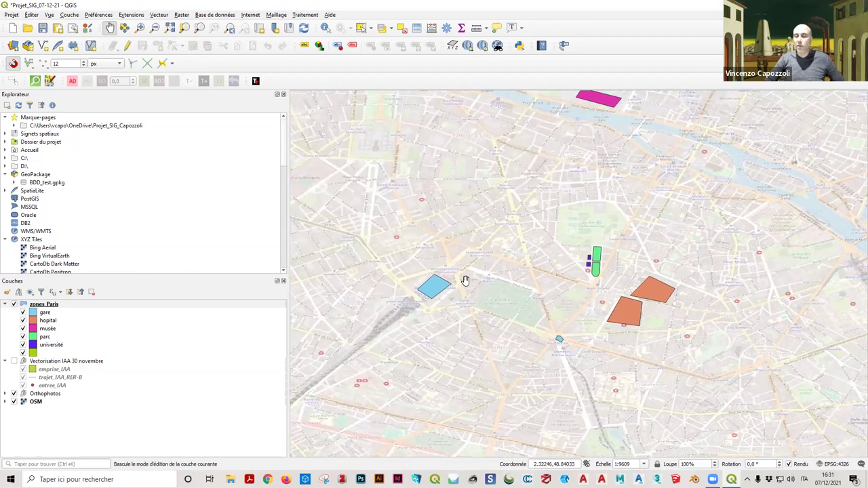
drag(489, 296, 464, 290)
double_click(45, 312)
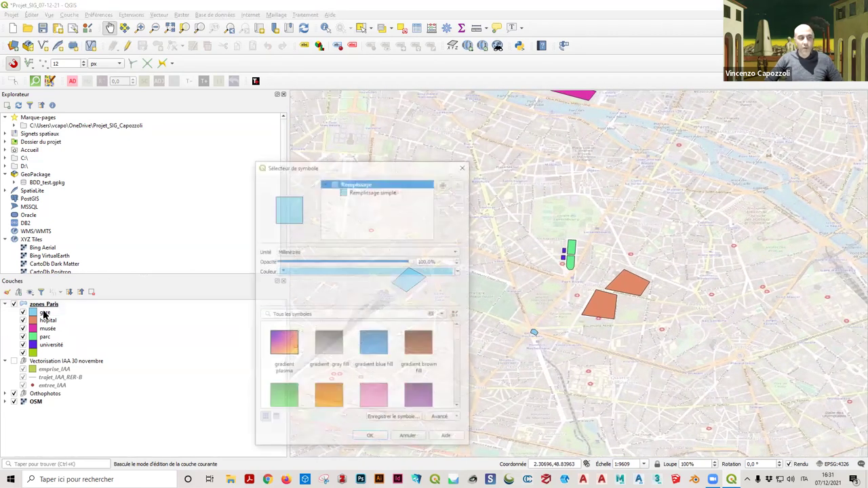
click(374, 271)
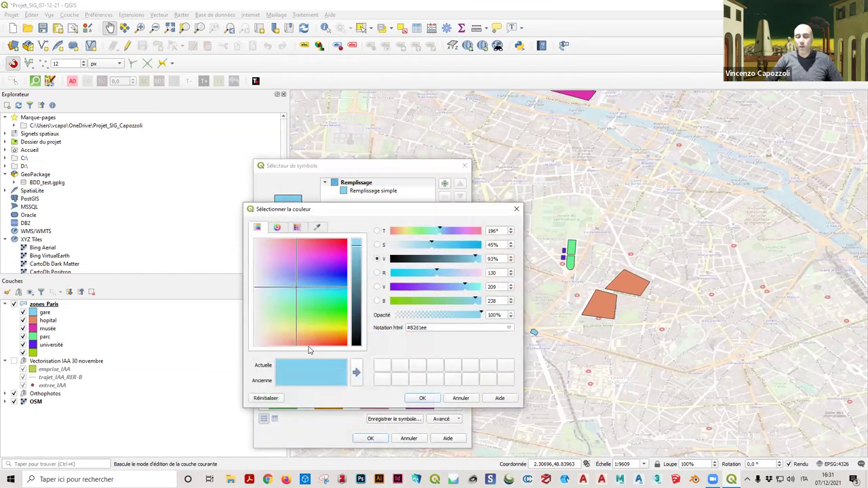
drag(356, 281, 355, 296)
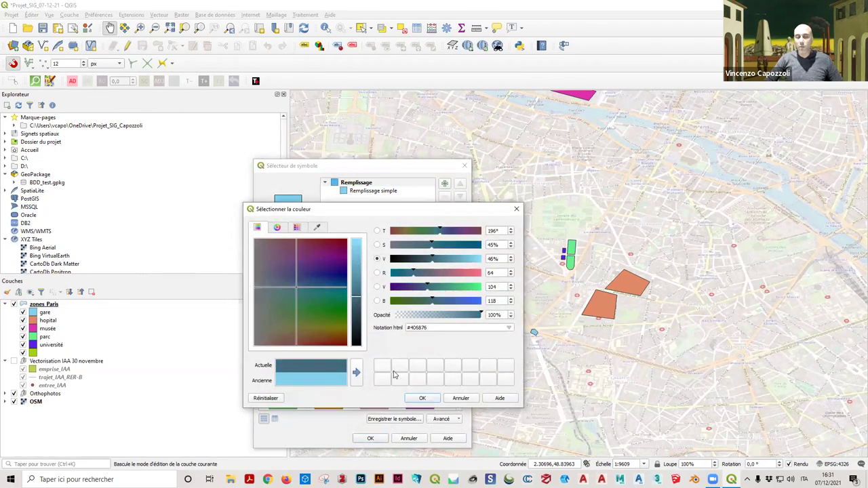
click(410, 398)
click(408, 438)
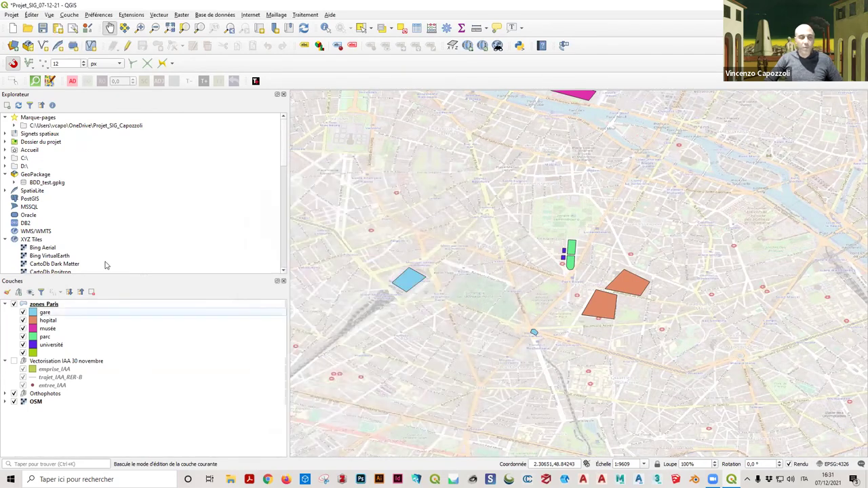
Step: Change the fill colour of the gare category to a darker blue-grey and confirm the symbol
double_click(54, 315)
click(412, 271)
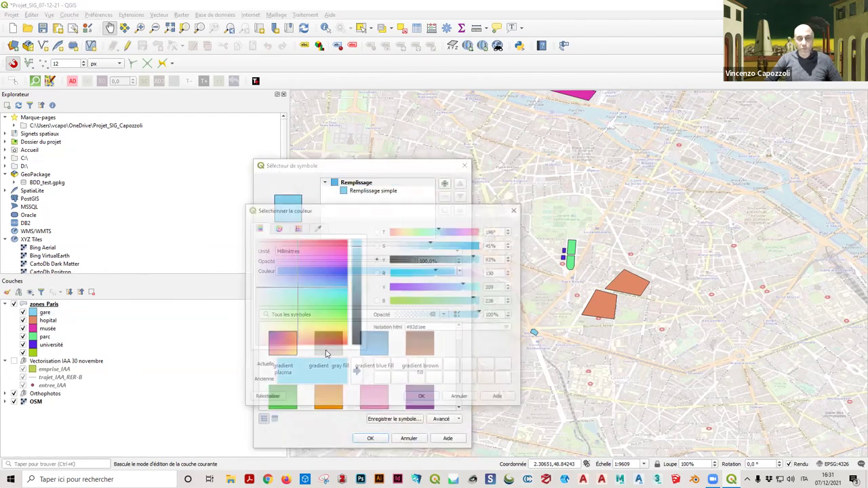
click(356, 291)
click(422, 398)
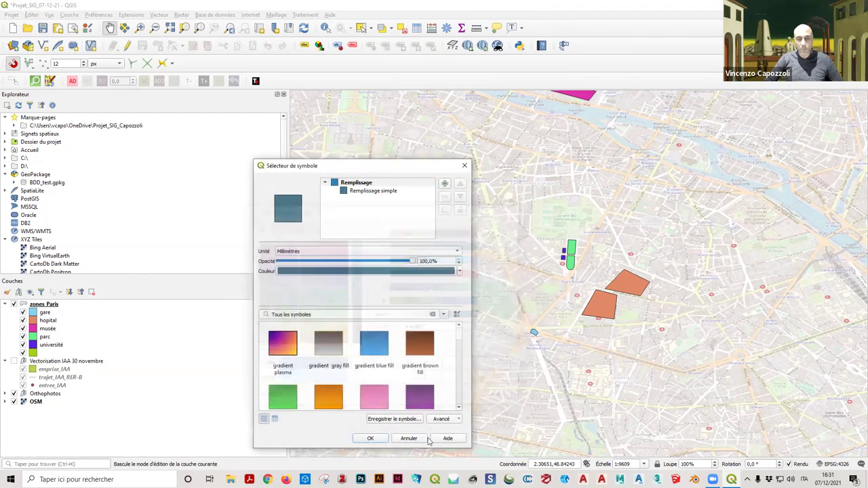
click(371, 438)
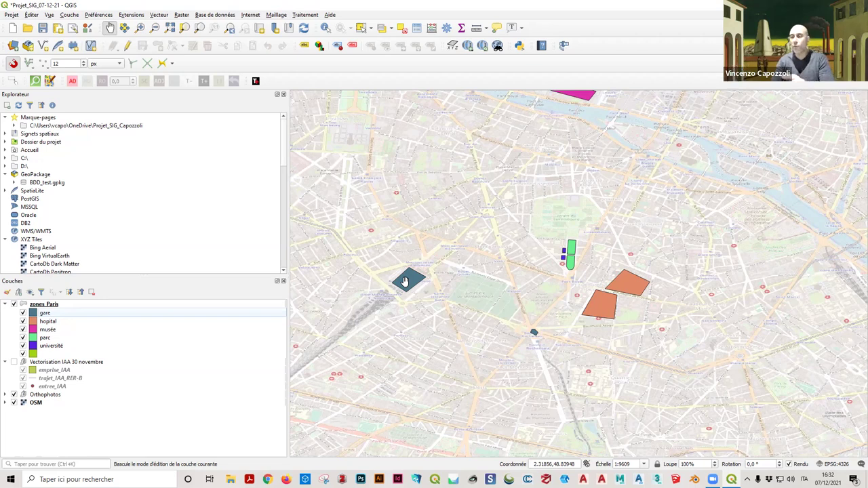
Step: Turn on Étiquettes simples in the label properties of the zones_Paris layer
drag(449, 257, 428, 278)
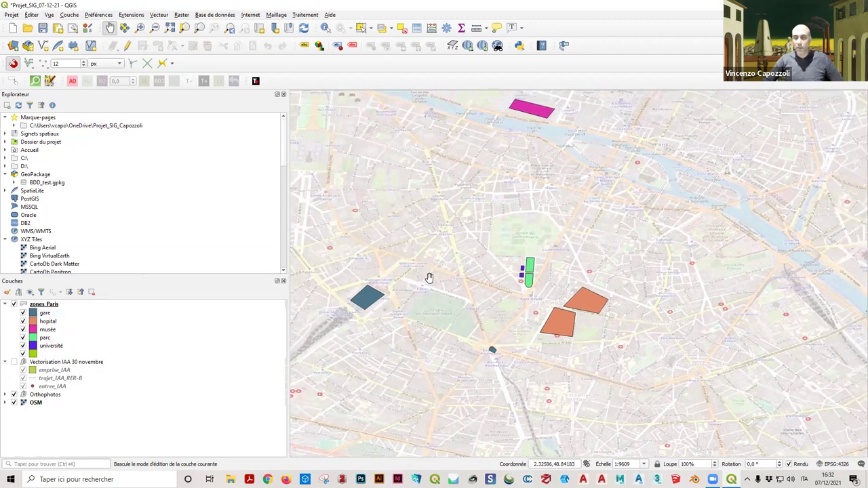
click(42, 305)
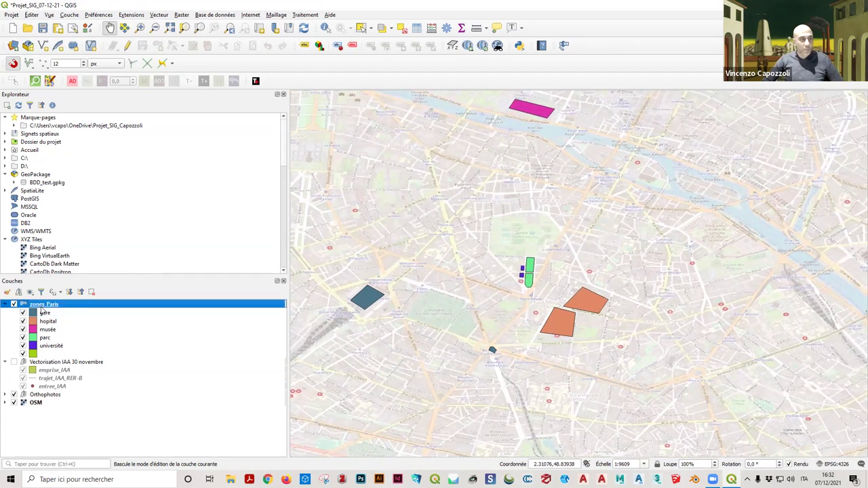
double_click(43, 307)
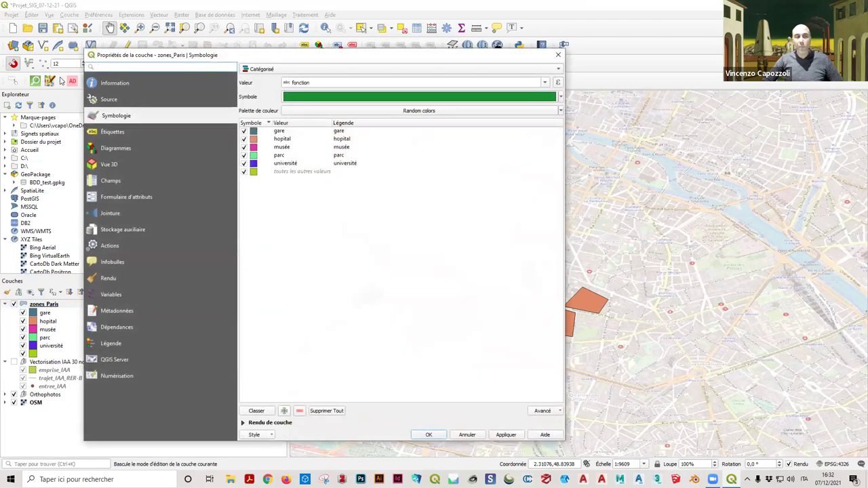
click(115, 131)
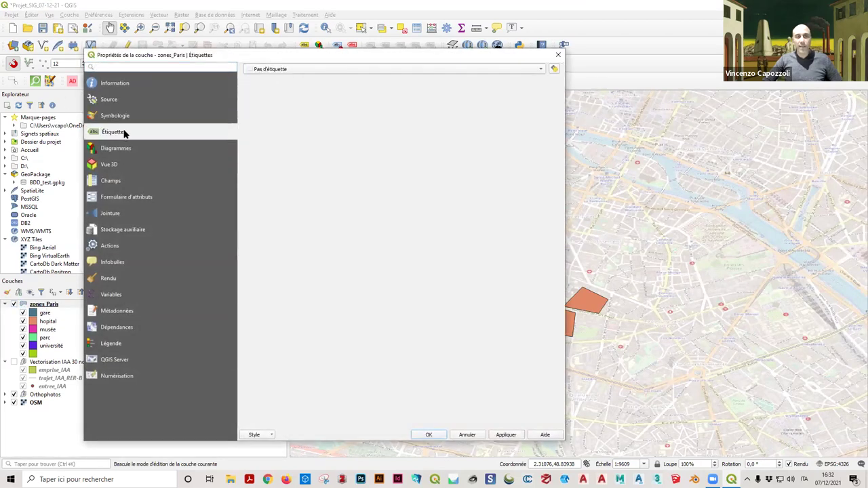
click(315, 73)
click(319, 68)
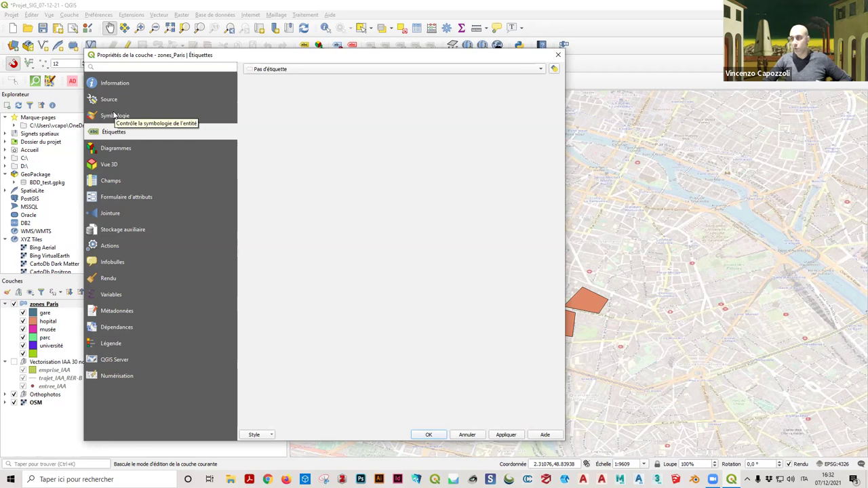
click(274, 69)
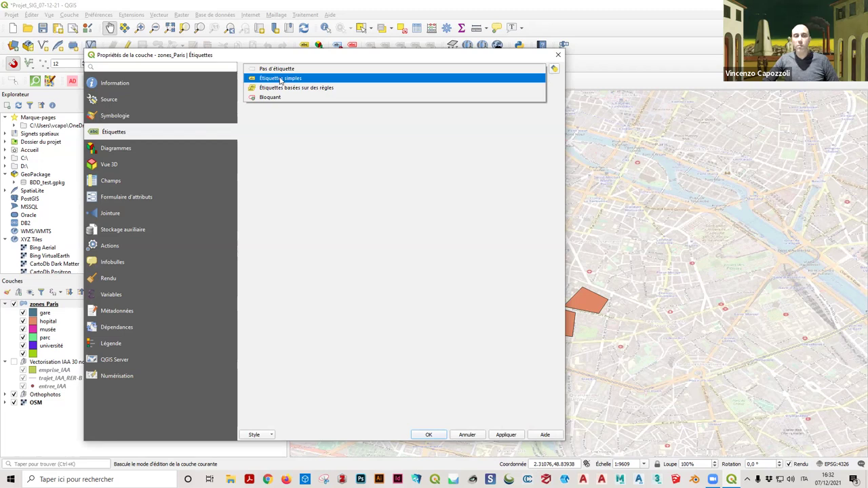
click(281, 78)
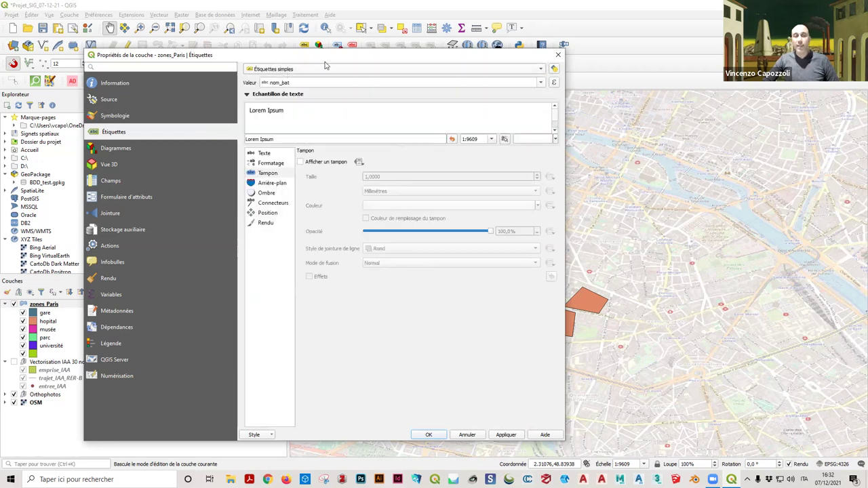
Step: Shrink the properties window to uncover the map, keep nom_bat as the label field and apply the labels
drag(309, 61, 271, 60)
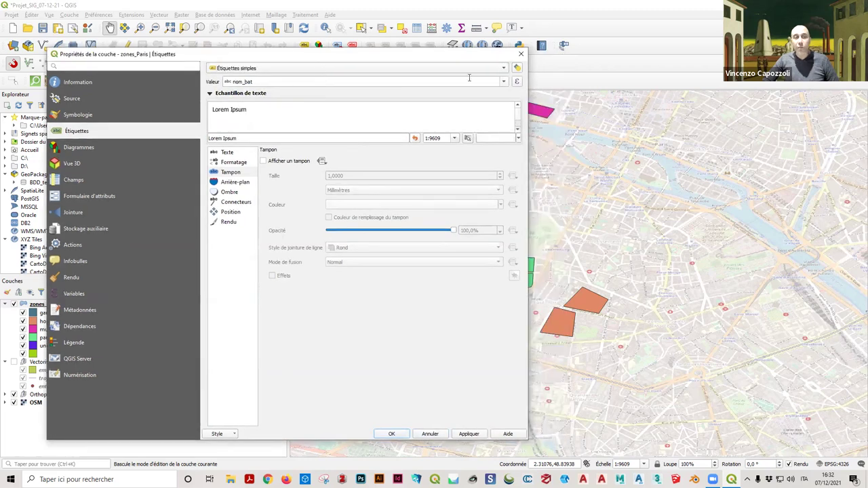
click(499, 82)
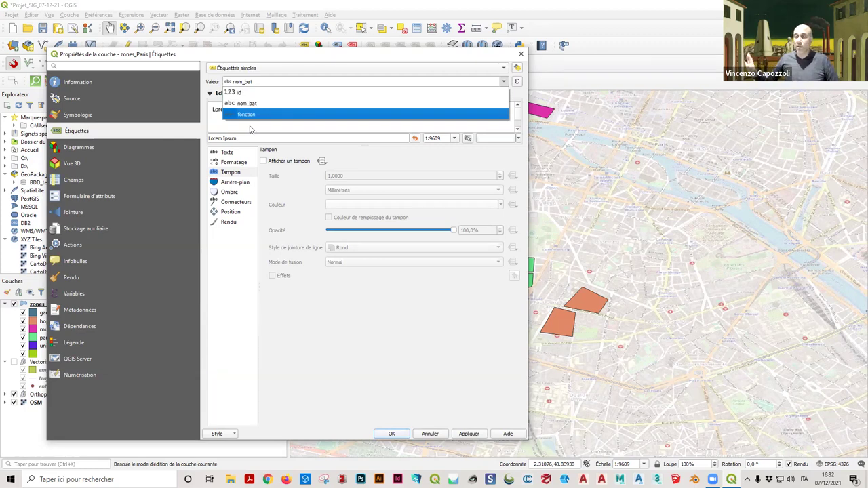
click(283, 68)
click(283, 69)
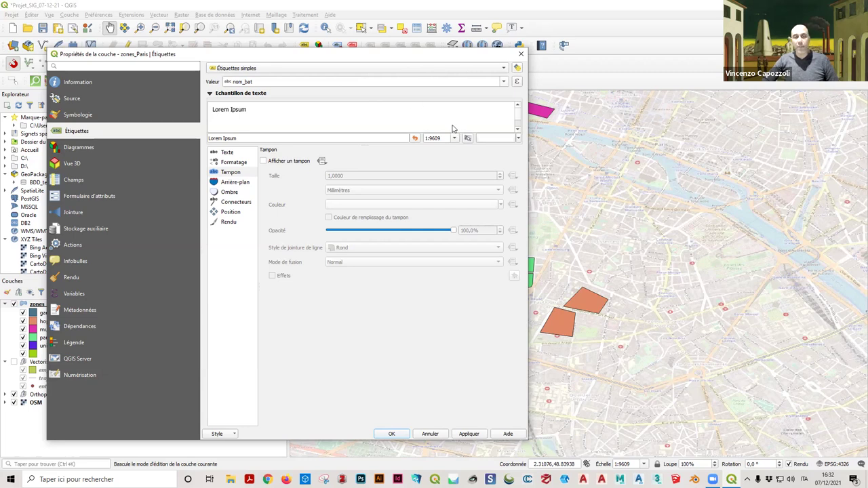
drag(381, 55, 364, 47)
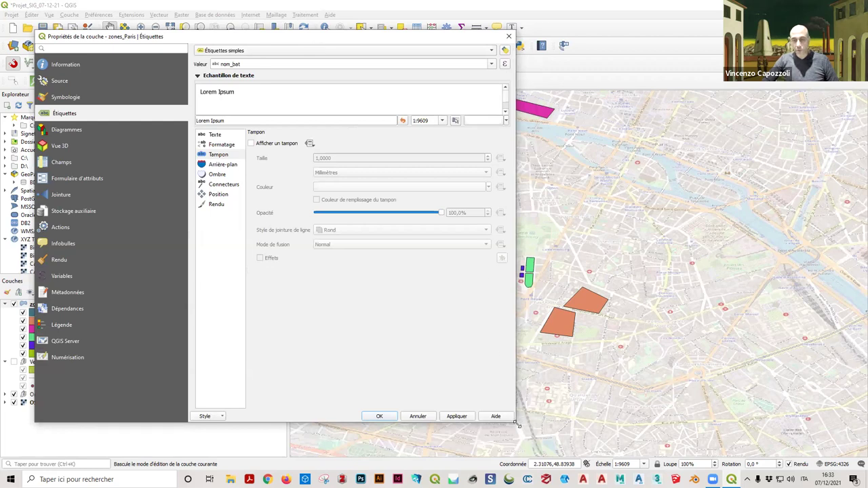
drag(515, 424, 155, 71)
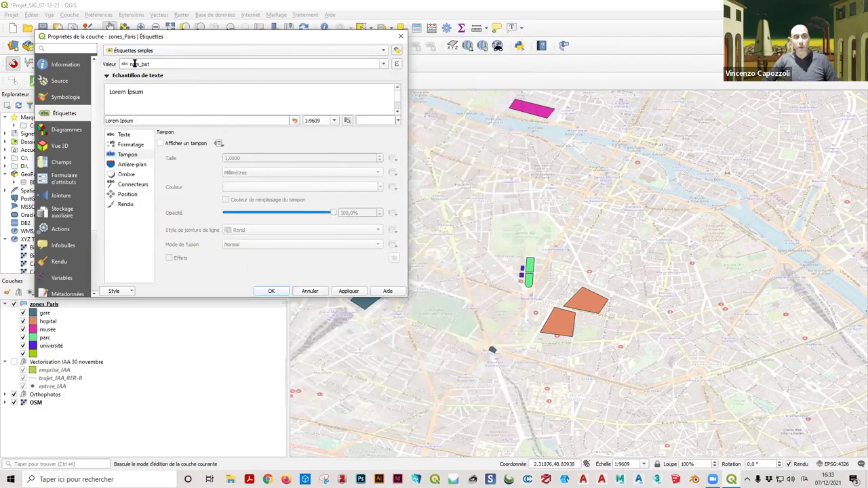
click(350, 291)
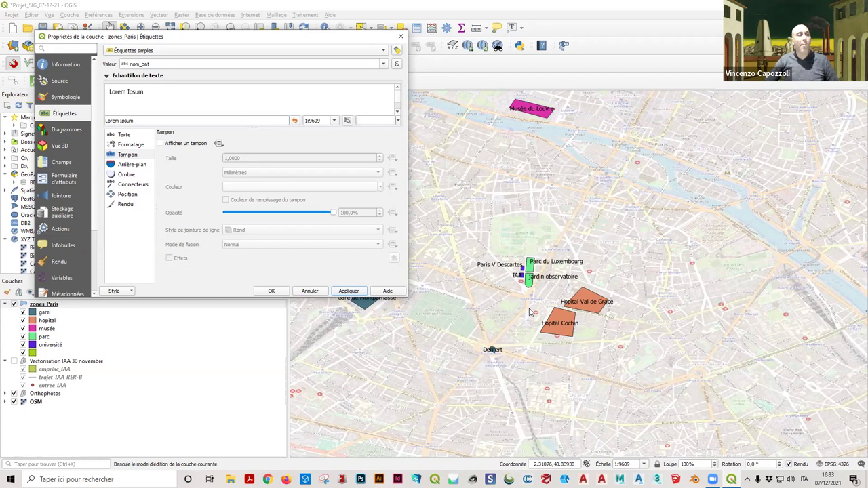
Step: Set the label font to Perpetua and apply it to the zones_Paris labels
click(123, 135)
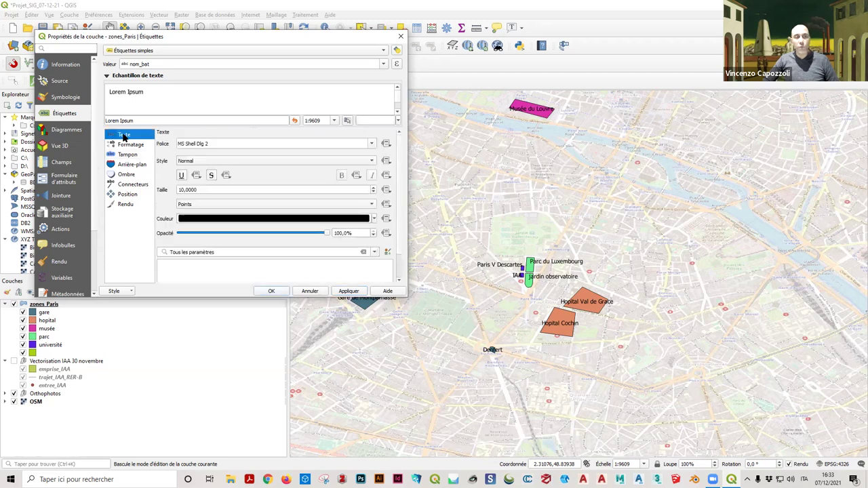
click(373, 144)
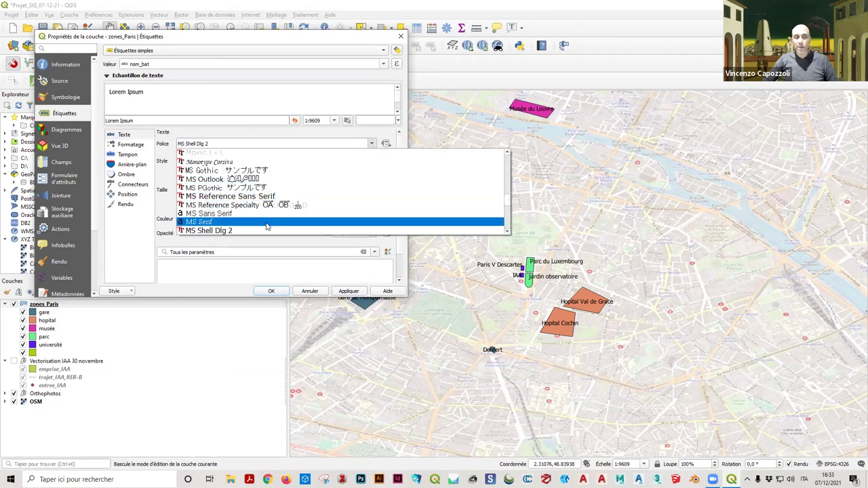
scroll(267, 224, down, 3)
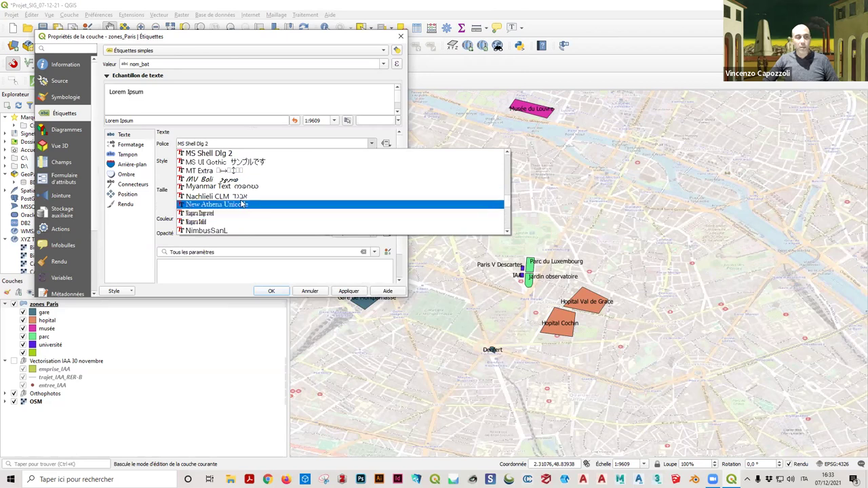
click(242, 203)
click(370, 145)
scroll(309, 193, down, 15)
click(272, 213)
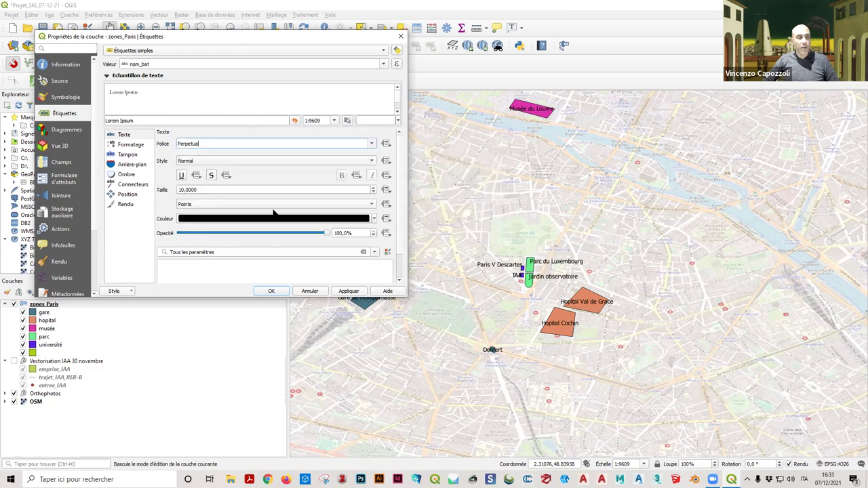
click(348, 291)
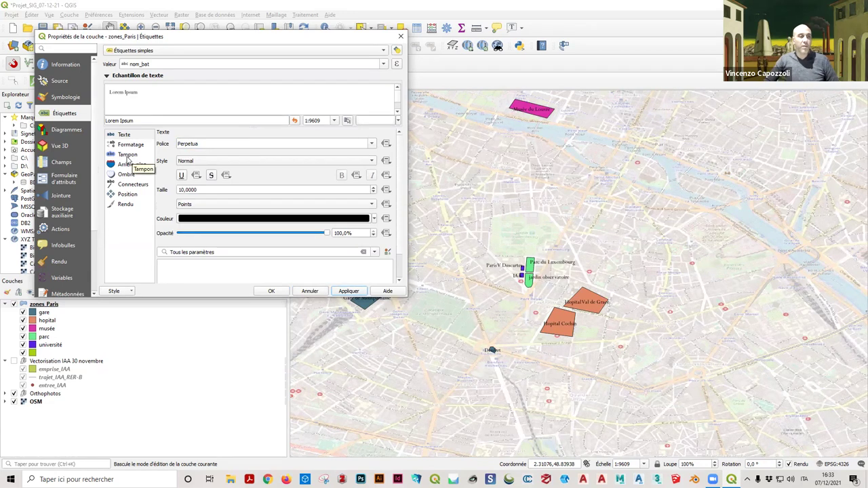
Step: Turn on the text buffer for the zones_Paris labels and apply it
click(127, 156)
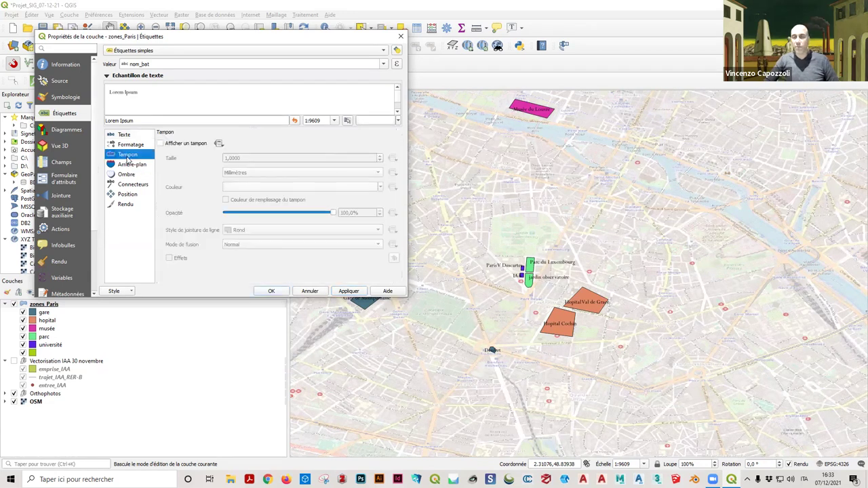
click(173, 145)
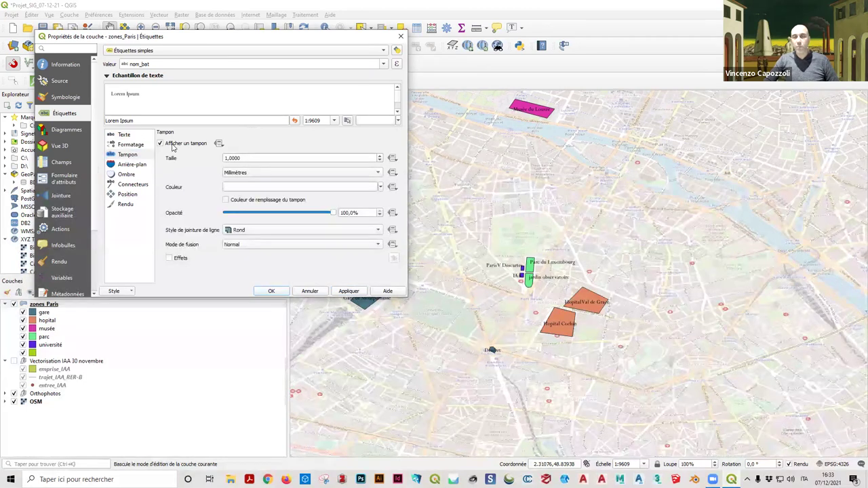
click(348, 291)
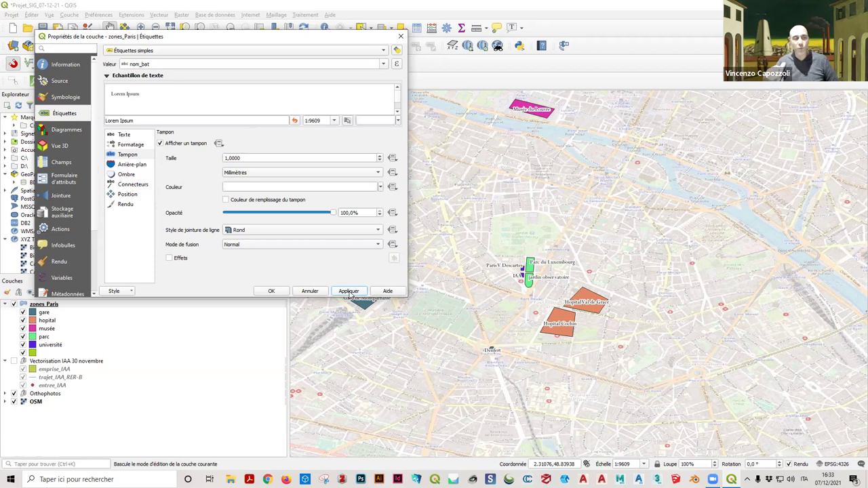
Step: Show a rectangular background behind the zones_Paris labels and apply it
click(141, 166)
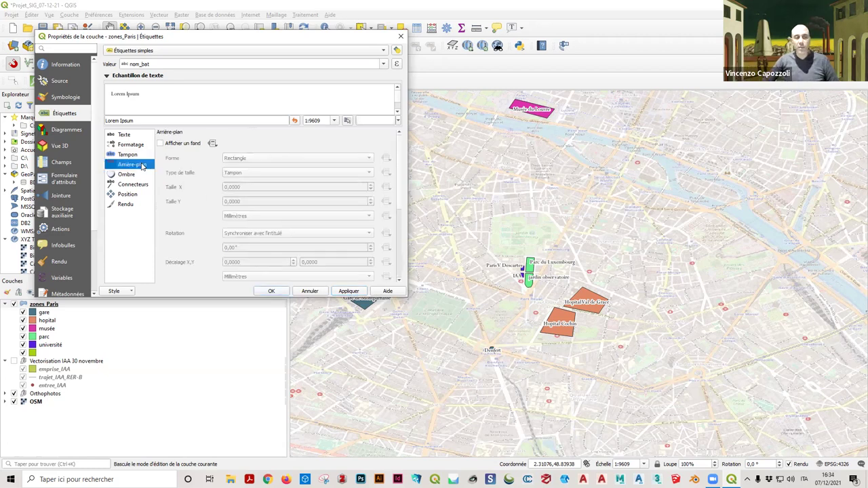
click(188, 145)
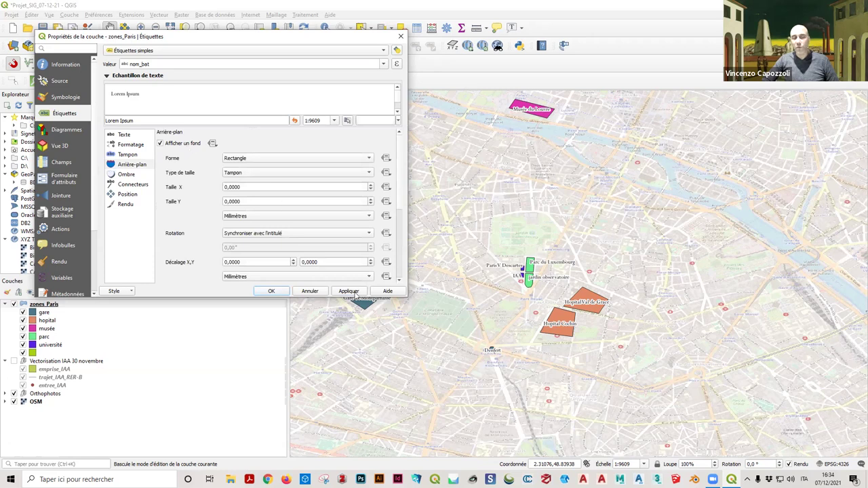
click(349, 291)
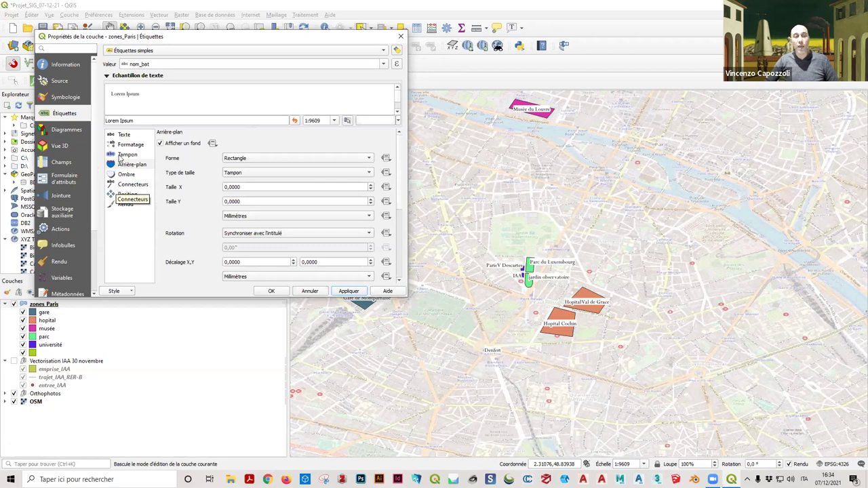
Step: Set the label placement to Utilisation du périmètre and apply it to the map
click(136, 195)
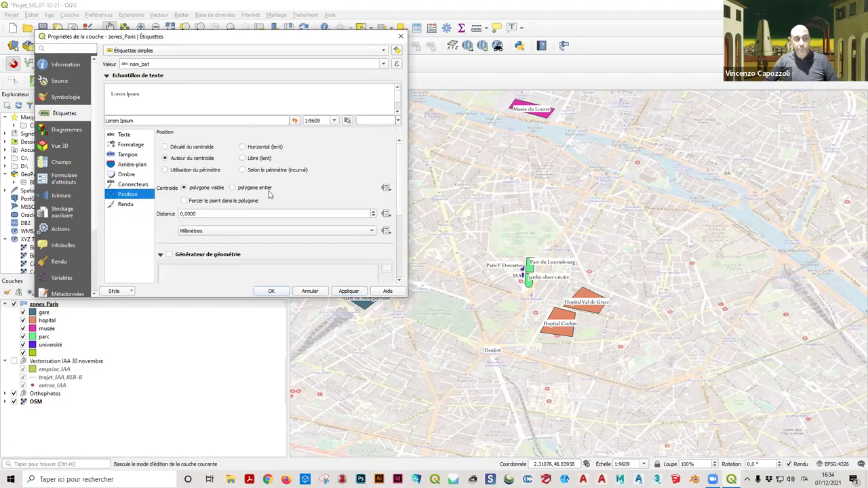
scroll(271, 194, down, 2)
scroll(275, 189, up, 1)
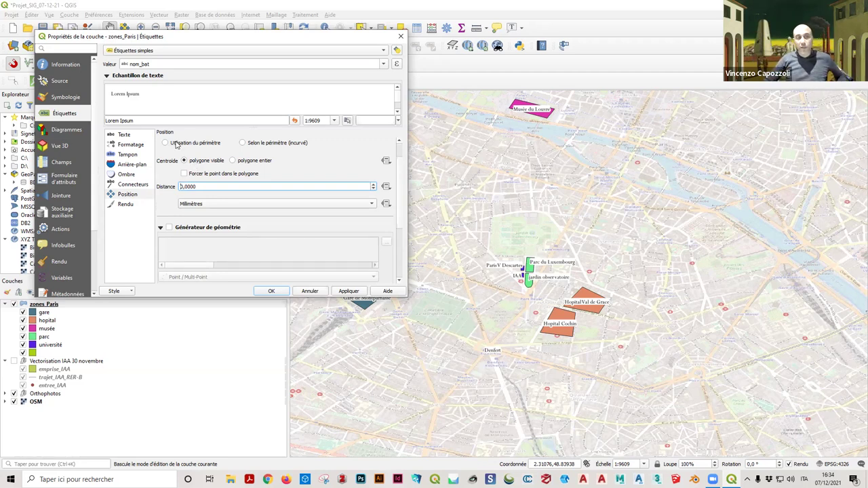
click(175, 143)
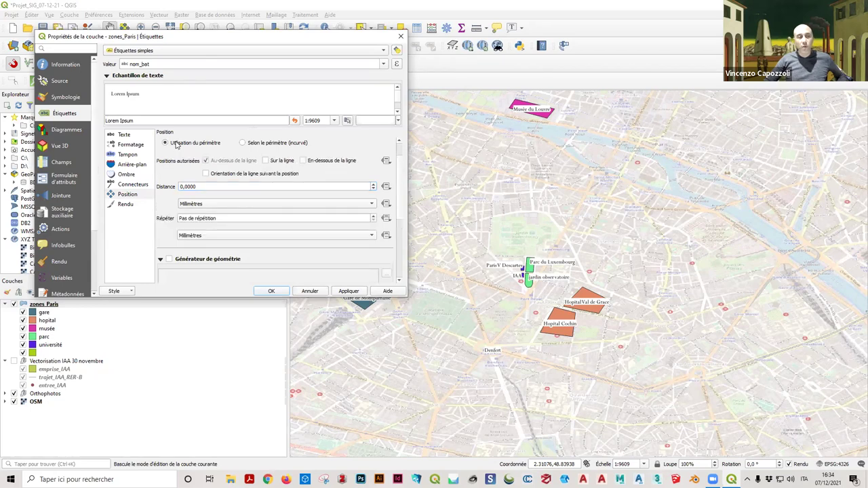
click(347, 292)
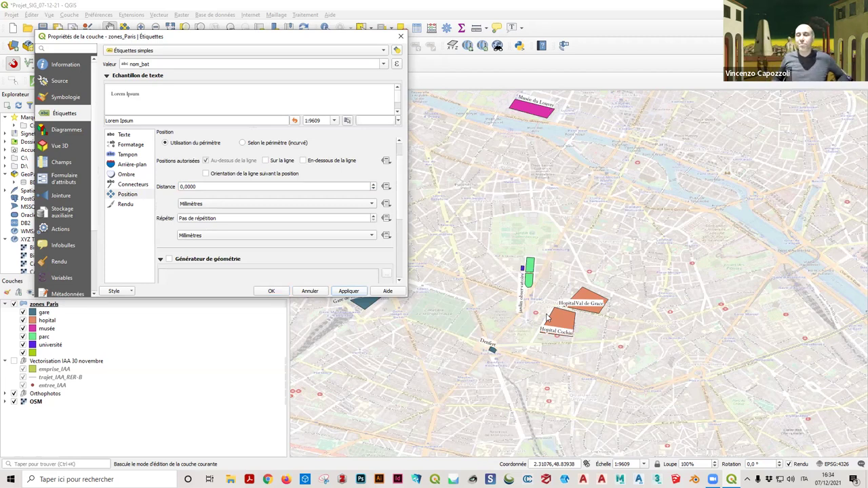
Step: Try the Selon le périmètre (incurvé) label placement on the map and switch back to Utilisation du périmètre
click(274, 143)
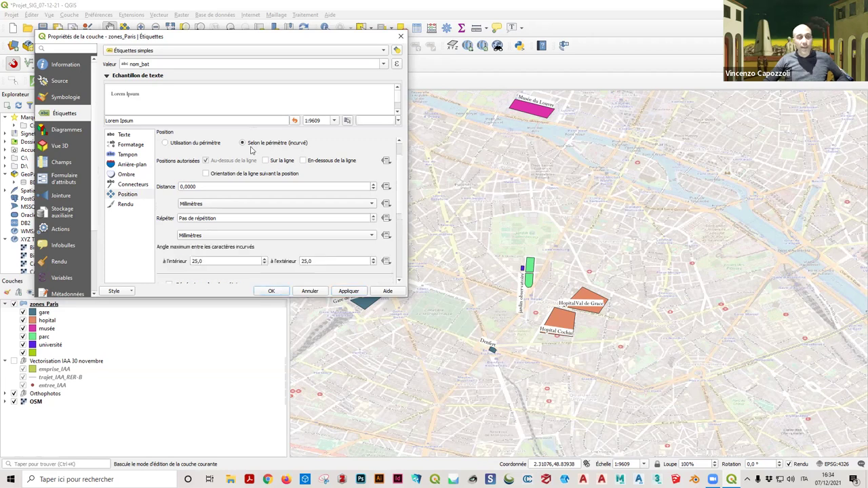
click(347, 290)
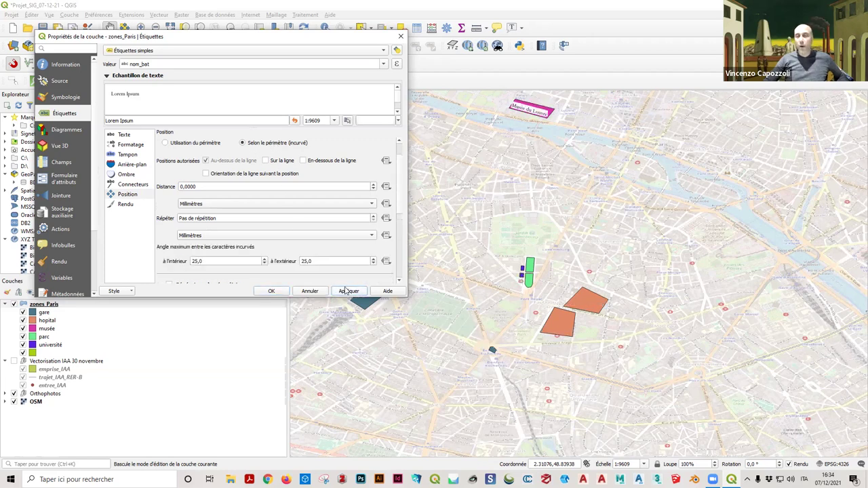
click(169, 143)
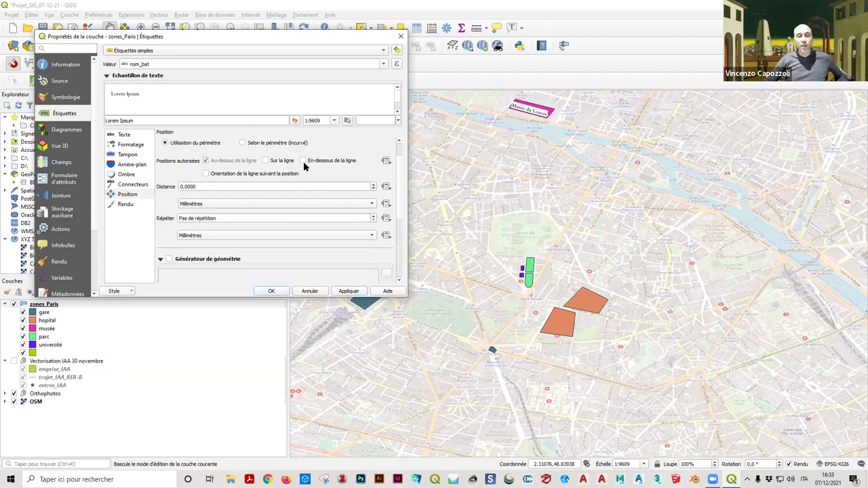
Step: Also allow label positions Sur la ligne and set the label distance to 2 millimetres, applying the changes
click(266, 161)
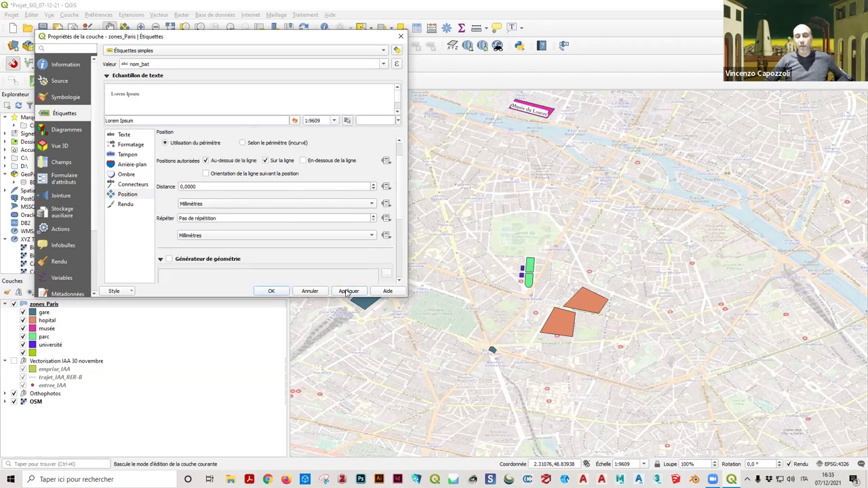
click(348, 291)
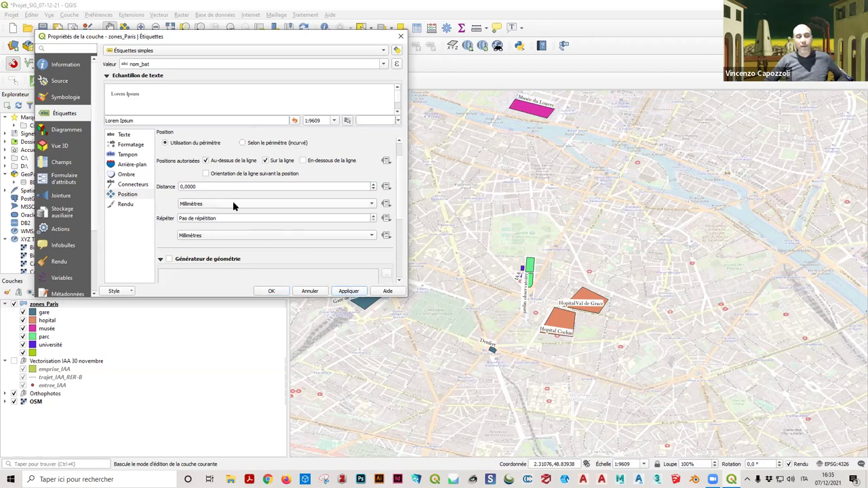
click(373, 185)
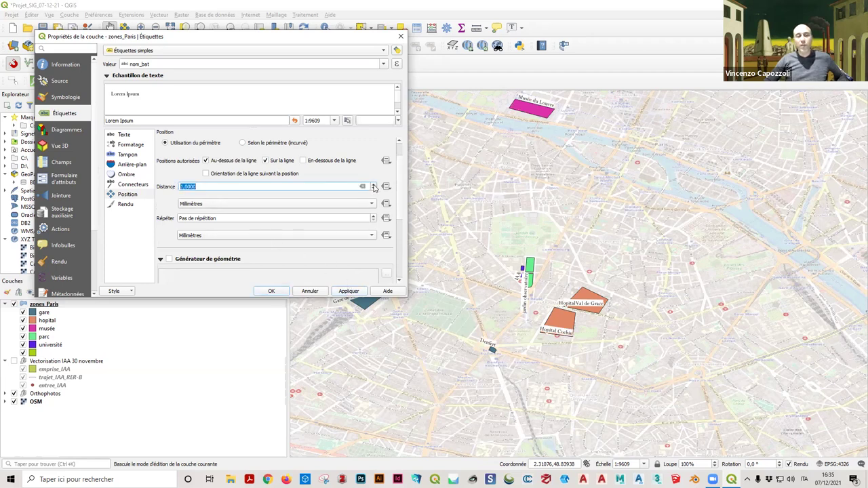
click(357, 291)
click(373, 186)
click(373, 186)
click(353, 291)
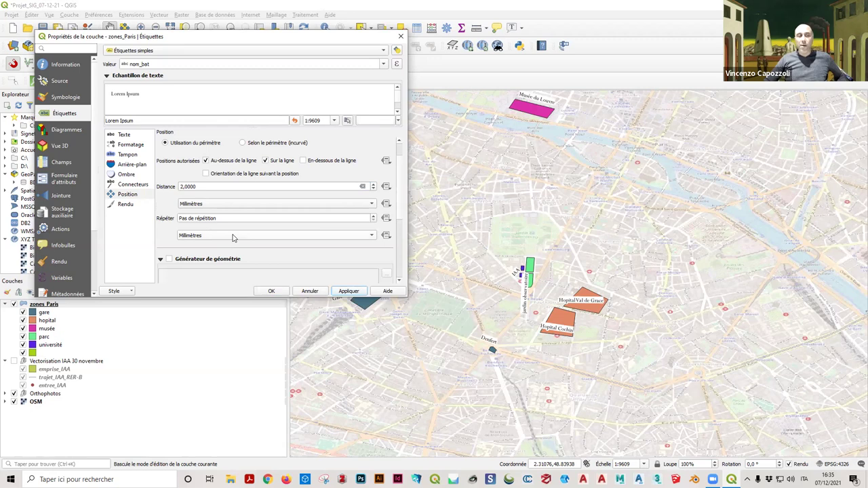
Step: Review the size units offered for the label text, keep Points and confirm the layer properties
click(139, 135)
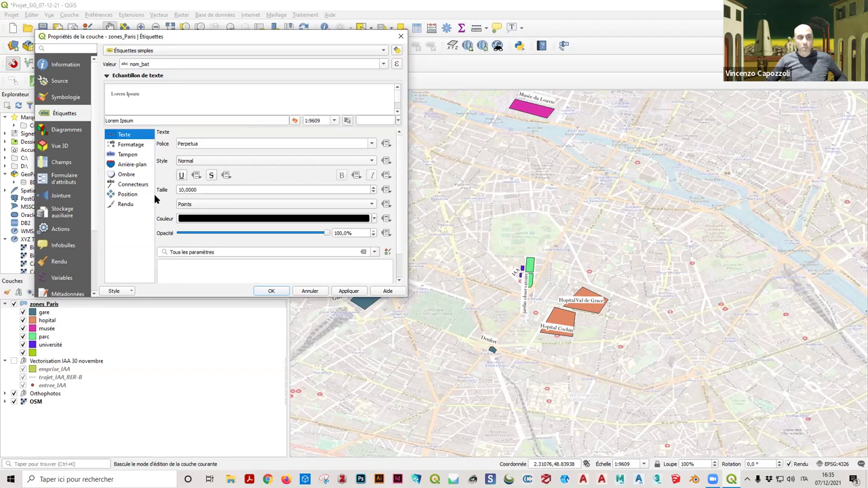
click(219, 207)
click(222, 205)
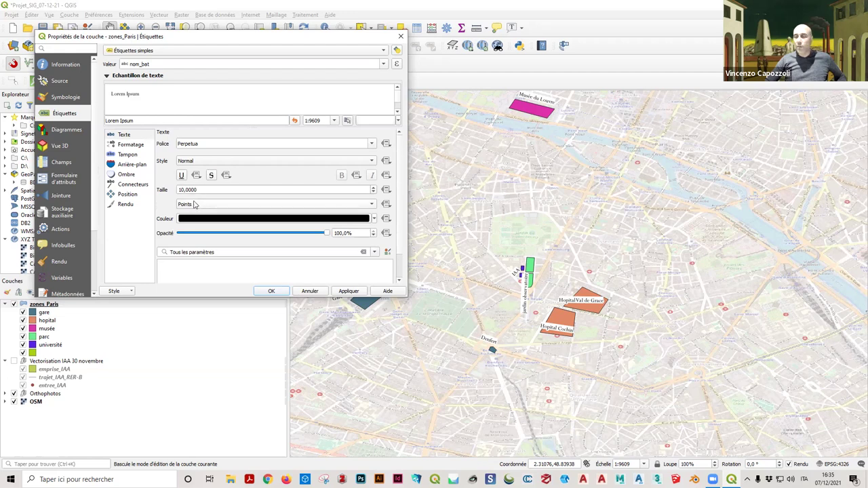
click(238, 205)
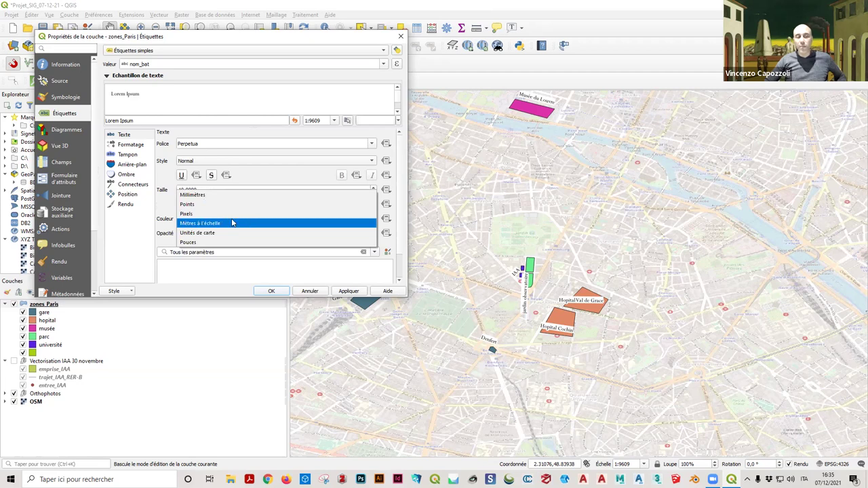
key(Up)
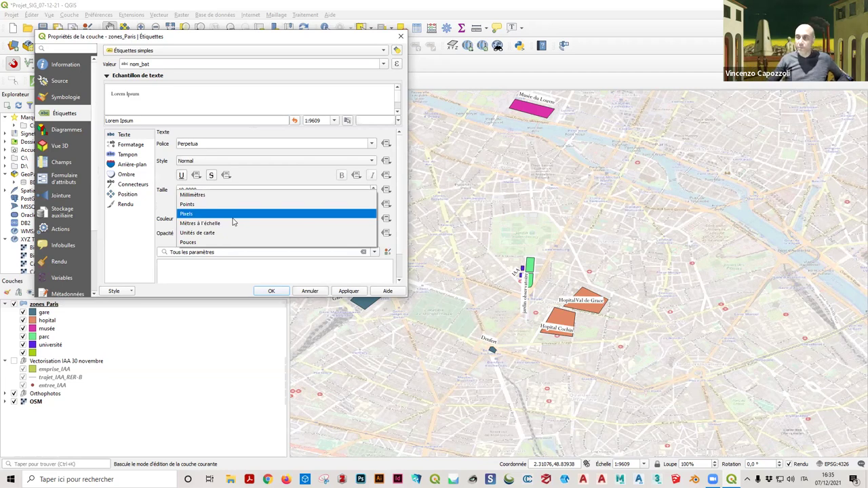
click(354, 32)
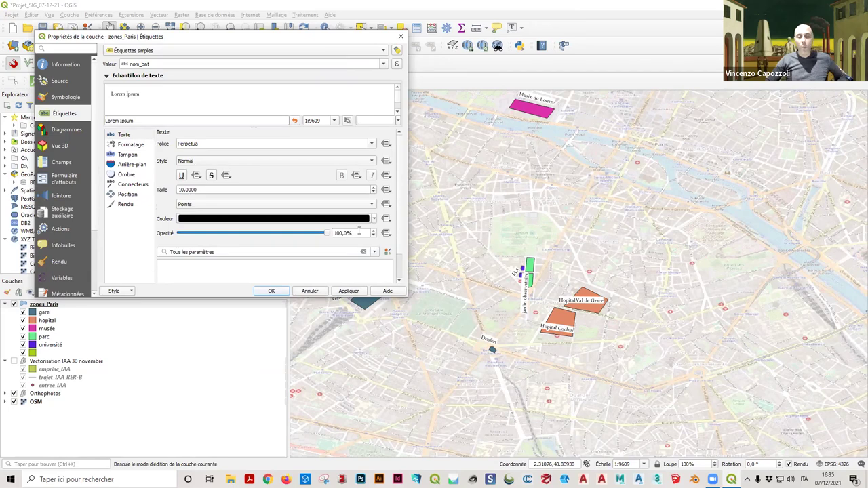
click(275, 291)
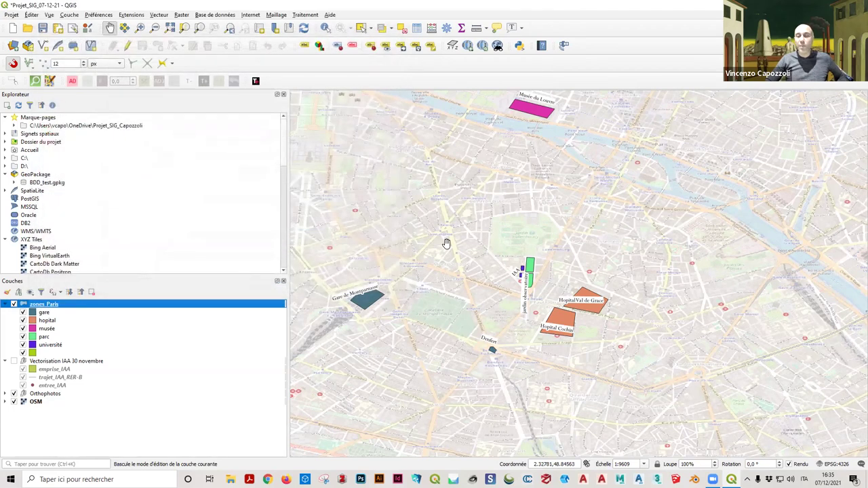
Step: Inspect the labelled polygons on the map, save the project and collapse the zones_Paris legend
scroll(446, 243, down, 3)
drag(447, 242, 601, 286)
scroll(601, 287, up, 3)
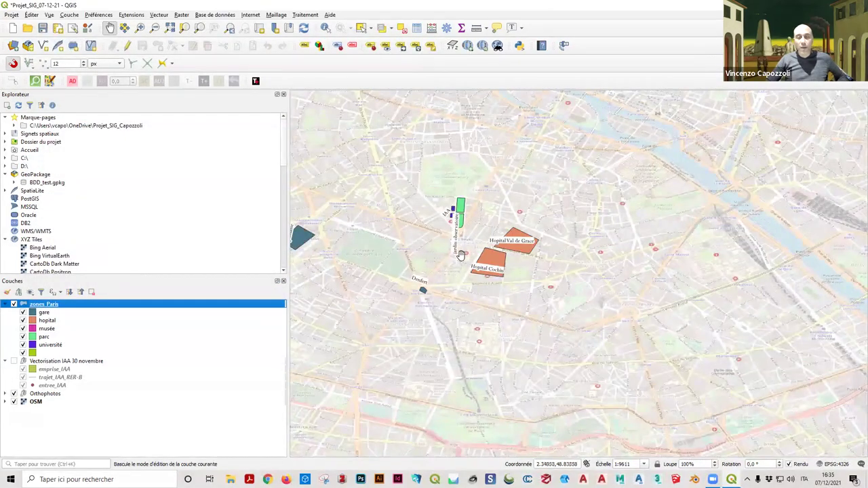
scroll(461, 255, up, 1)
drag(465, 251, 507, 252)
scroll(498, 245, down, 1)
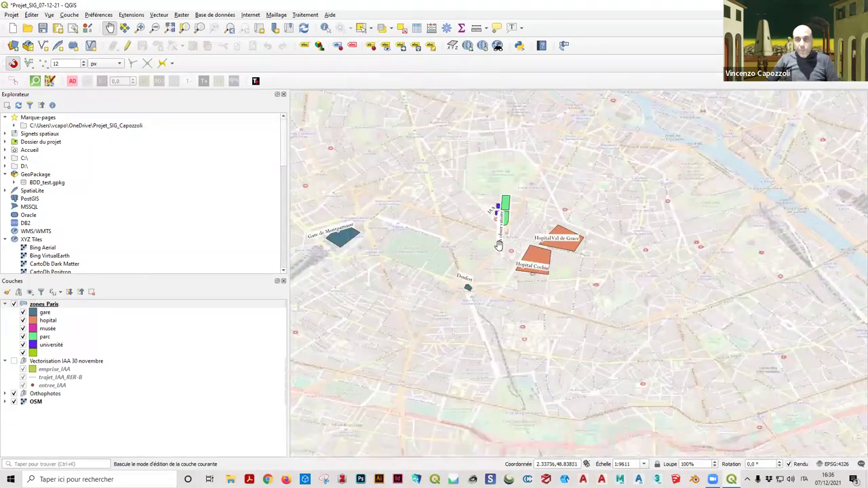
key(ctrl+s)
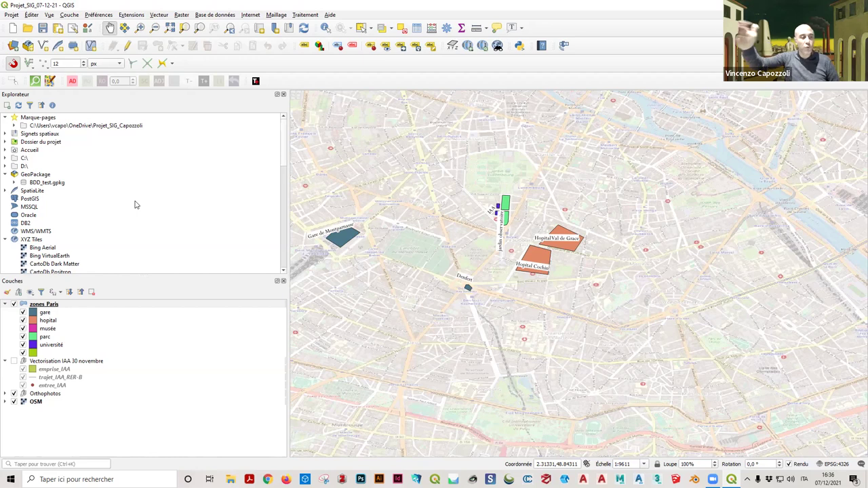
click(5, 304)
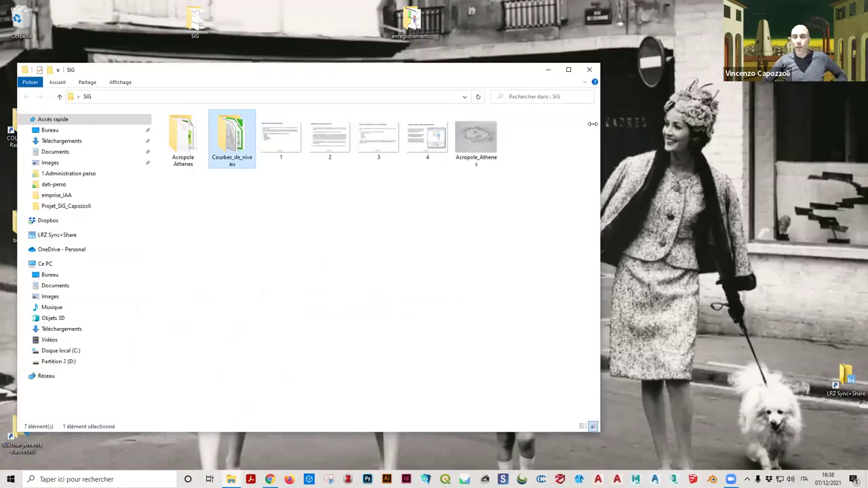
Step: Launch QGIS and arrange its window beside a narrowed SIG folder window
drag(592, 124, 420, 124)
drag(332, 71, 299, 50)
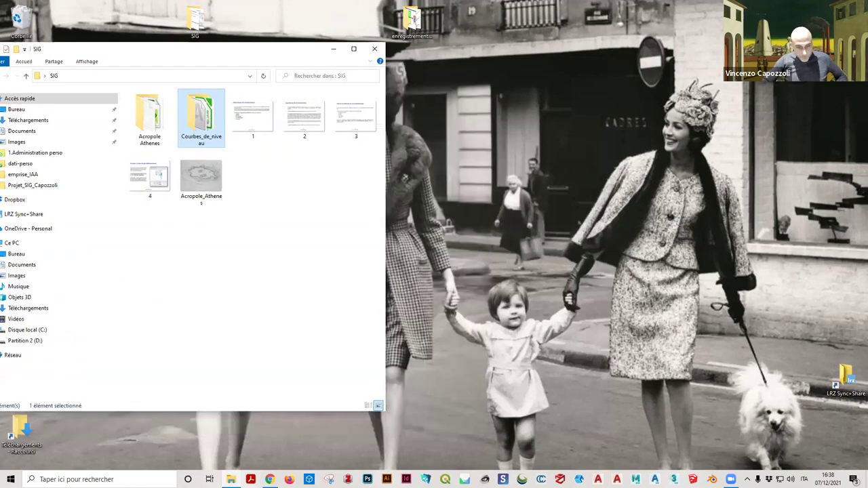
click(446, 479)
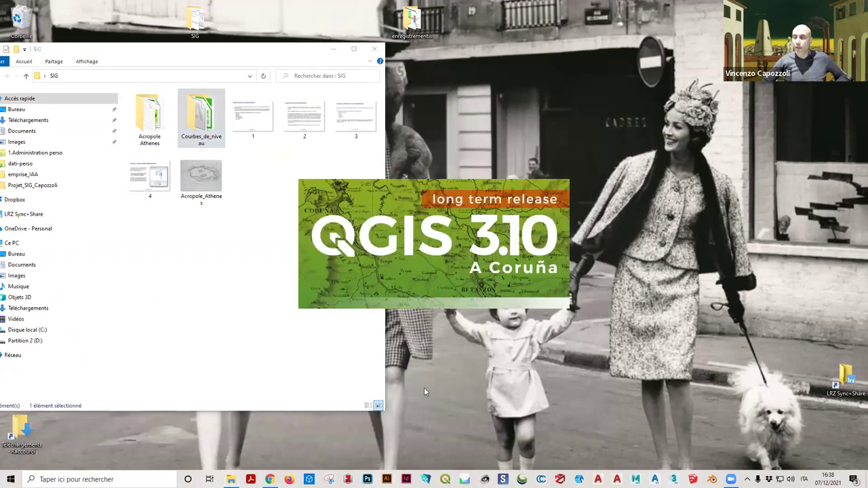
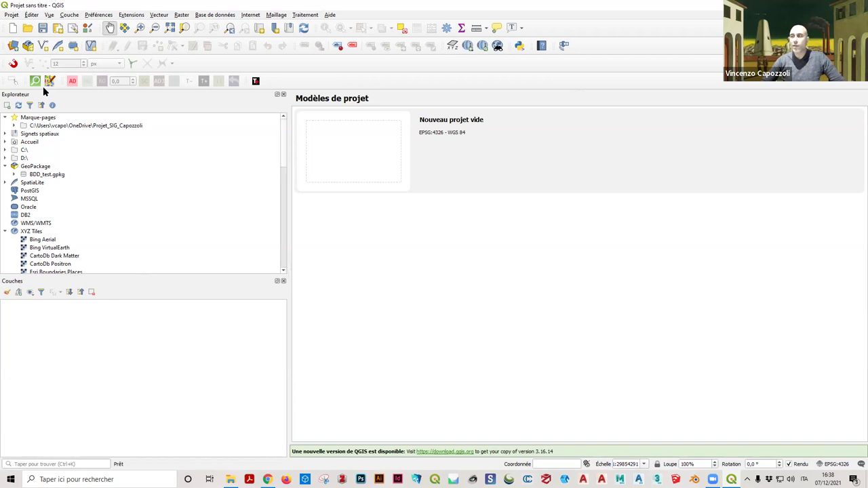
double_click(320, 9)
drag(151, 11, 464, 52)
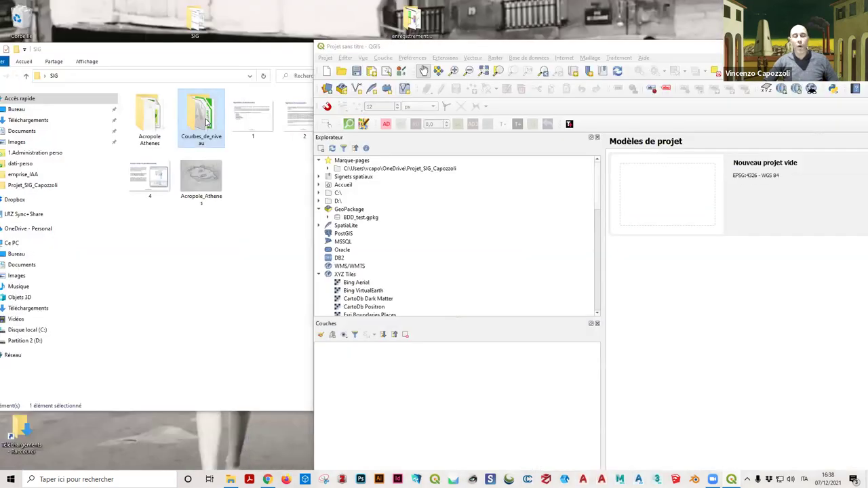
Step: Open the Courbes_de_niveau folder and enlarge its window so the file type and size columns can be read
double_click(207, 121)
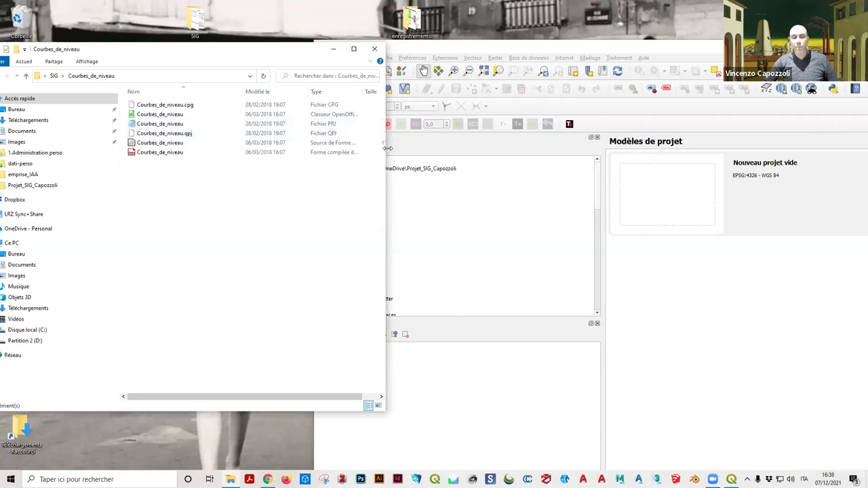
drag(385, 149, 531, 149)
drag(338, 54, 290, 32)
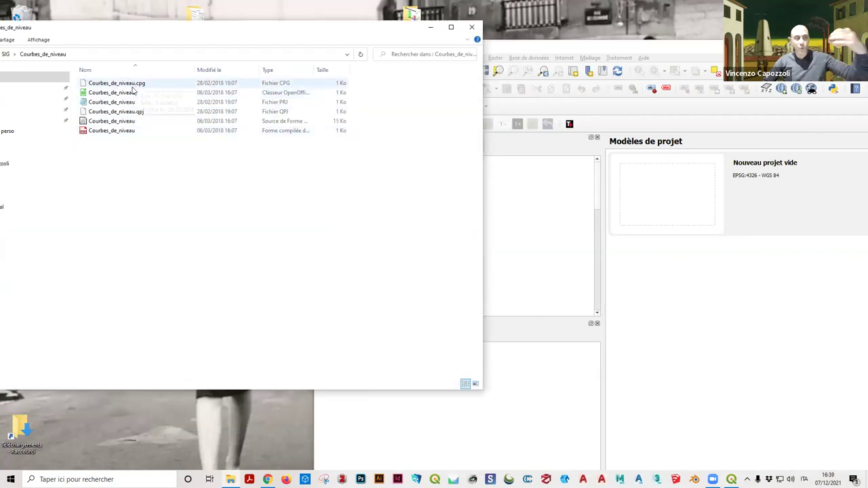
Step: Open the Courbes_de_niveau DBF table in LibreOffice Calc with Unicode (UTF-8) encoding and widen column A to read the field headers
click(129, 94)
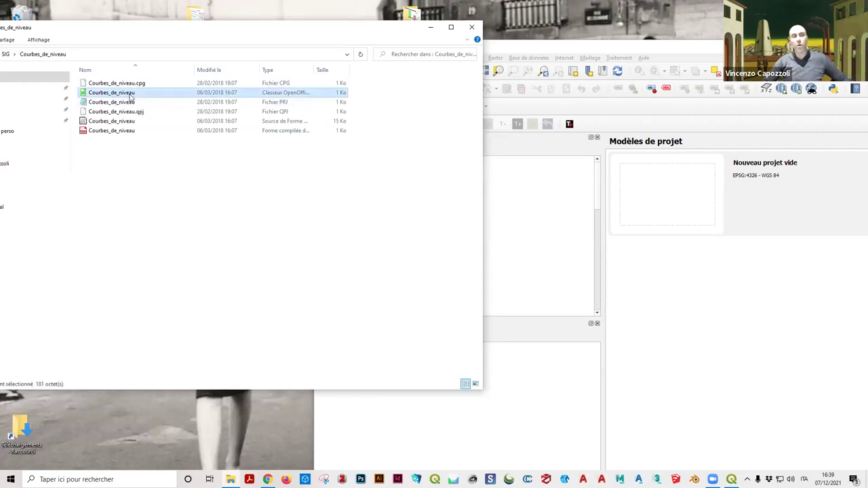
key(Return)
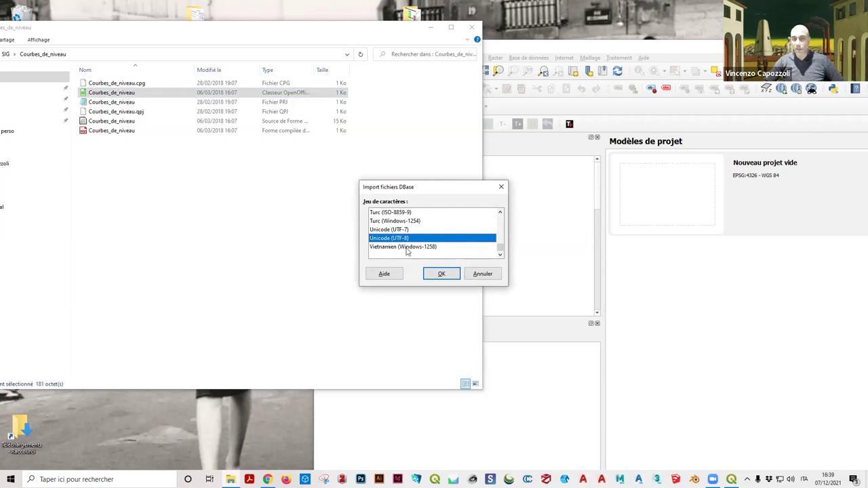
click(441, 273)
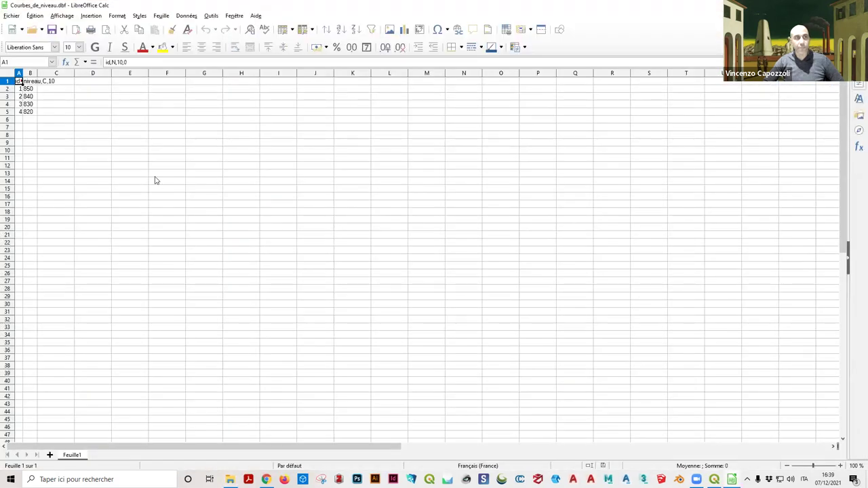
drag(22, 74, 128, 74)
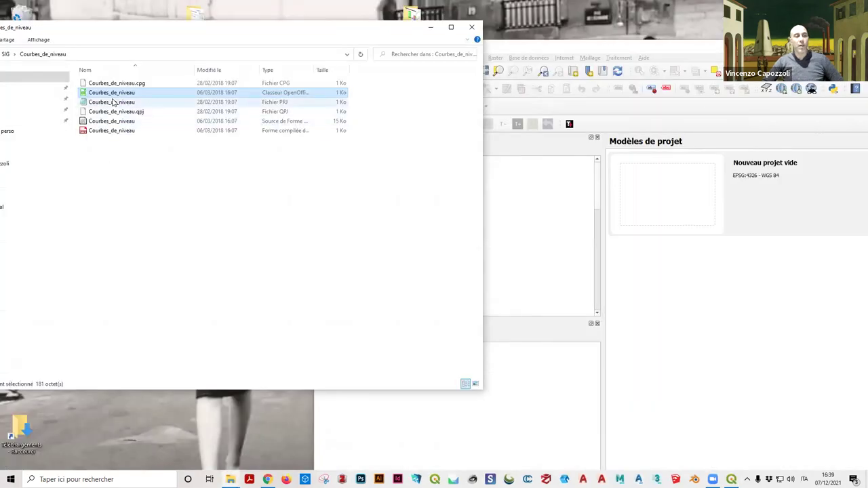
Step: Open the Courbes_de_niveau PRJ file and the QPJ file, making Bloc-notes the default application for .qpj files
double_click(114, 101)
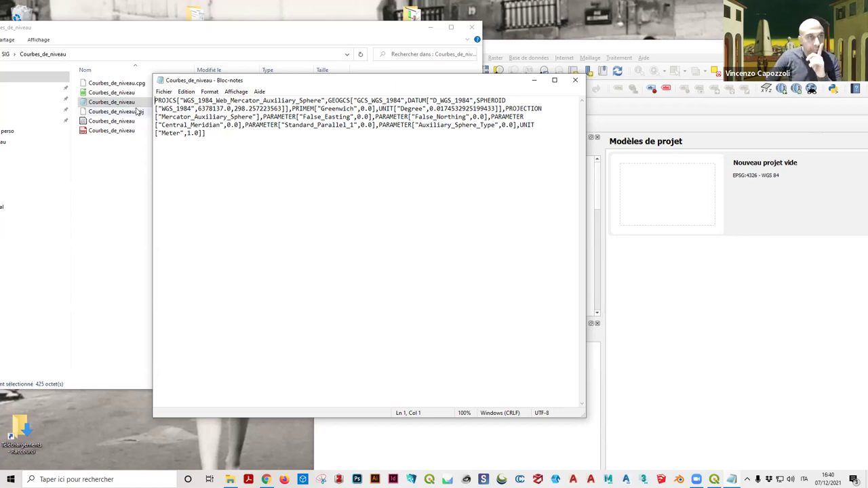
click(136, 111)
double_click(135, 111)
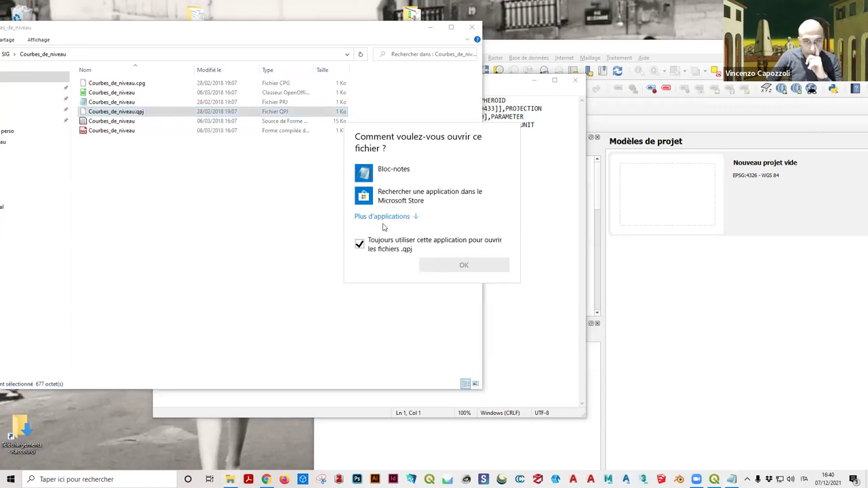
click(401, 168)
click(502, 268)
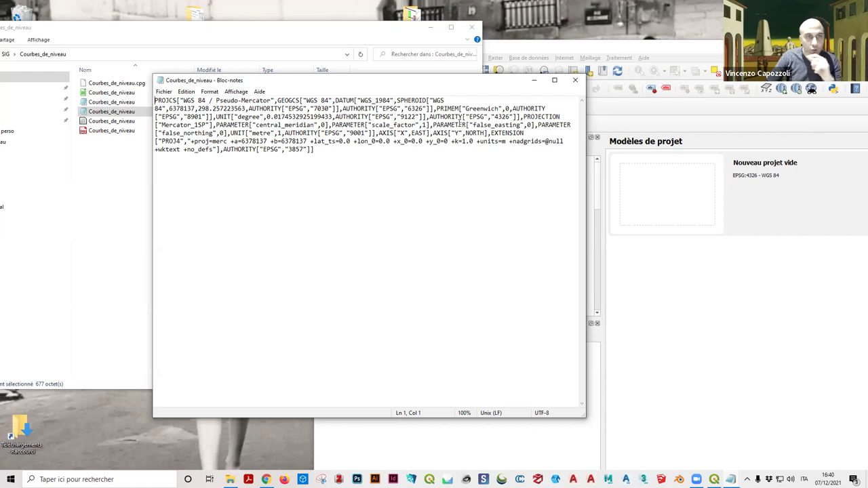
Step: Highlight the final EPSG authority entry in the QPJ file's text
drag(267, 149, 314, 149)
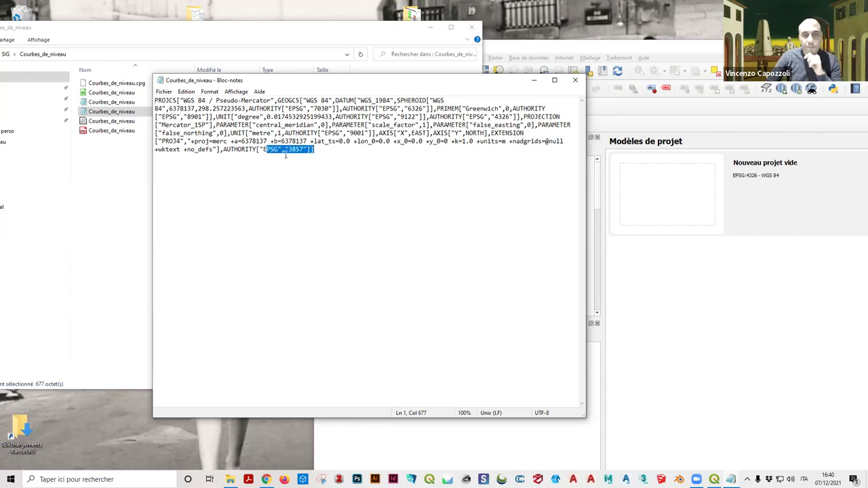
click(285, 154)
drag(221, 150, 321, 150)
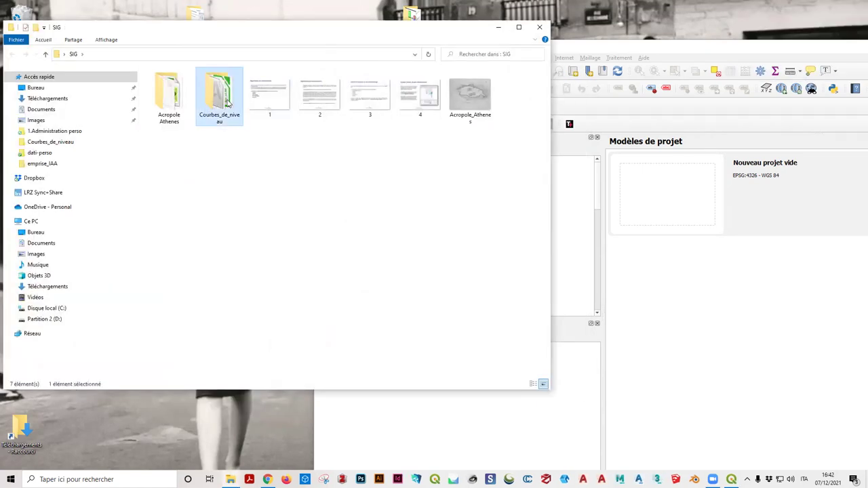
Step: Reopen the Courbes_de_niveau folder from the SIG folder, shift its window aside and widen the Type column
double_click(220, 98)
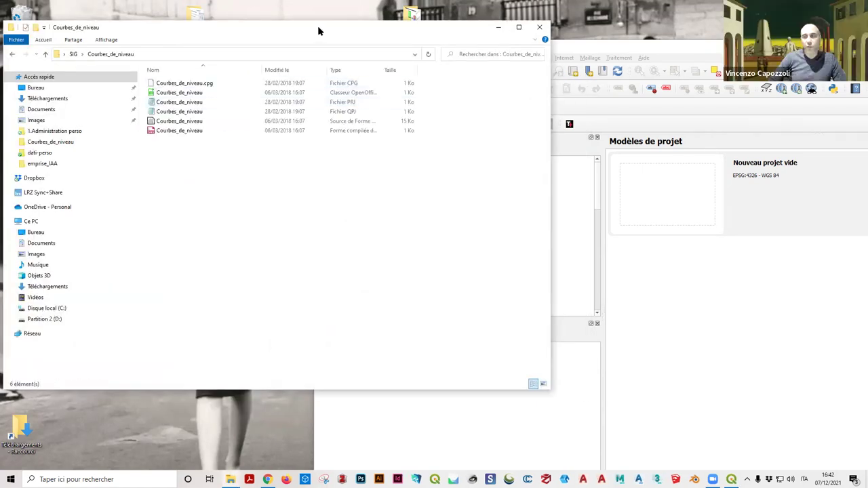
drag(319, 31, 260, 24)
drag(325, 64, 378, 72)
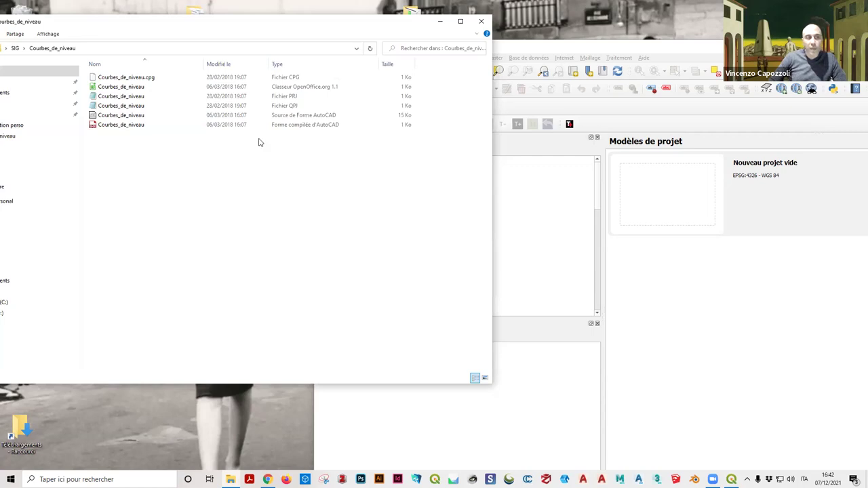
Step: Try to load Courbes_de_niveau.cpg into the empty QGIS project
click(126, 77)
drag(122, 79, 724, 291)
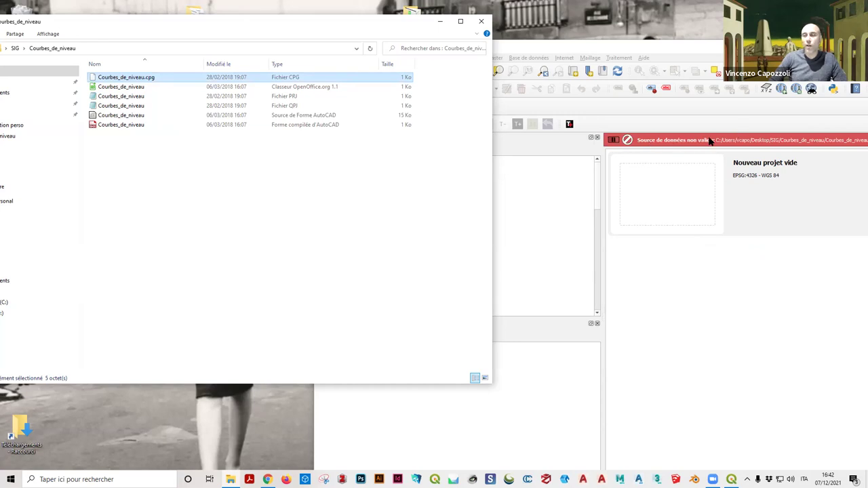
click(667, 263)
click(196, 196)
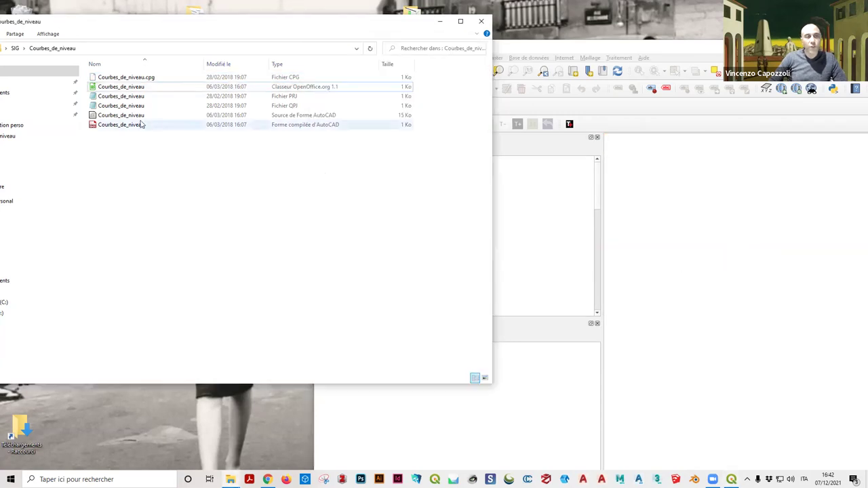
Step: Check the file properties of the Courbes_de_niveau AutoCAD shape source file, highlighting its extension in the file type
right_click(138, 118)
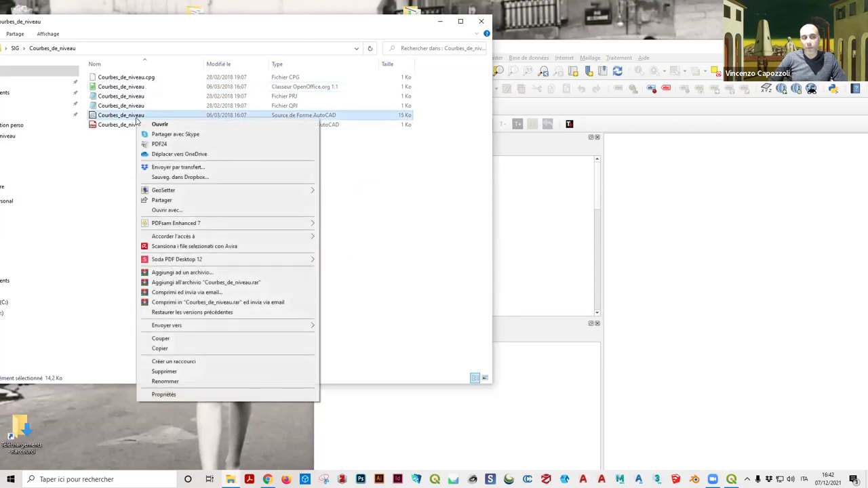
click(164, 394)
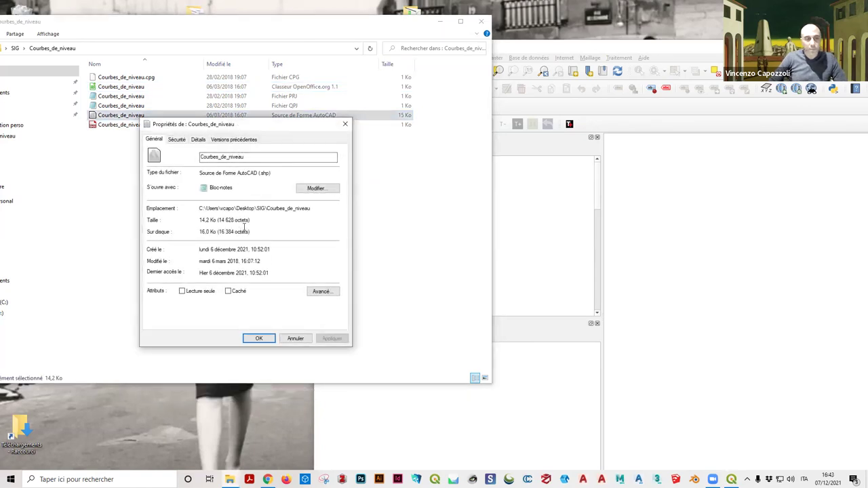
click(345, 125)
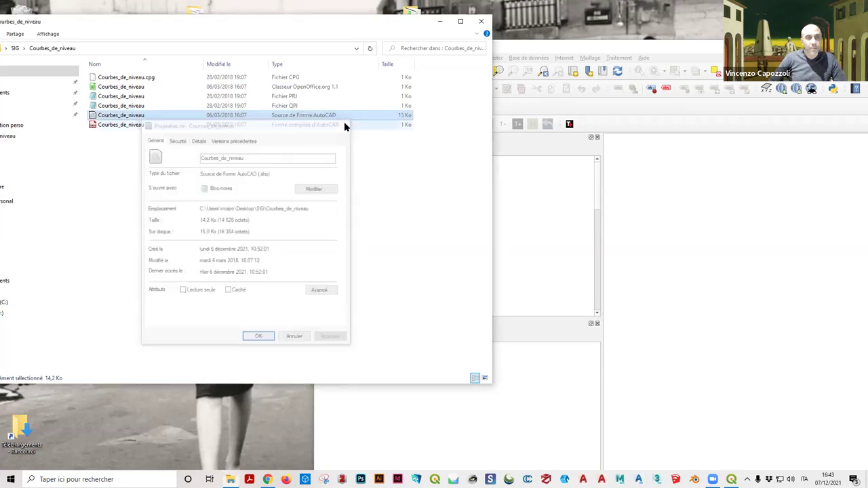
right_click(305, 117)
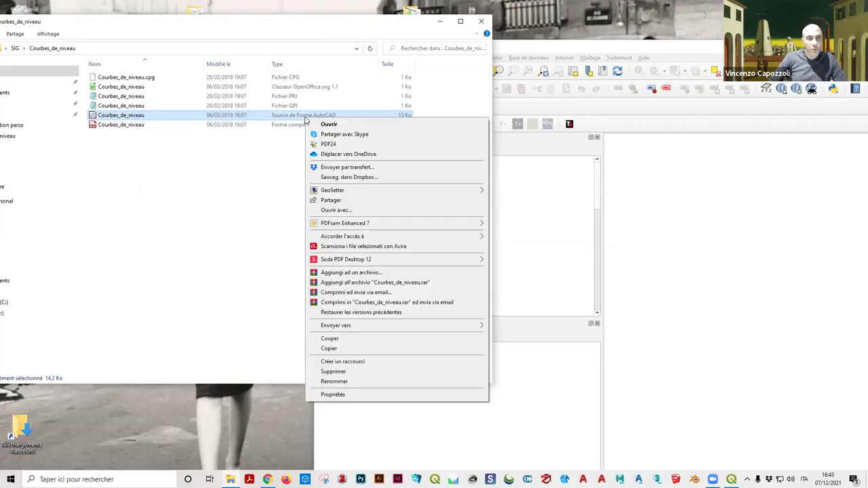
click(331, 395)
double_click(345, 172)
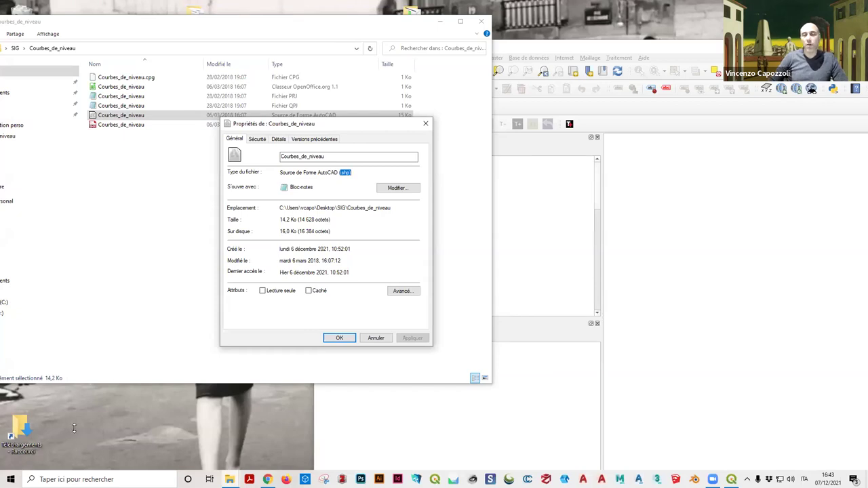
click(426, 125)
Step: Load the Courbes_de_niveau .shp file into QGIS as a layer and maximize the QGIS window
drag(194, 116, 746, 237)
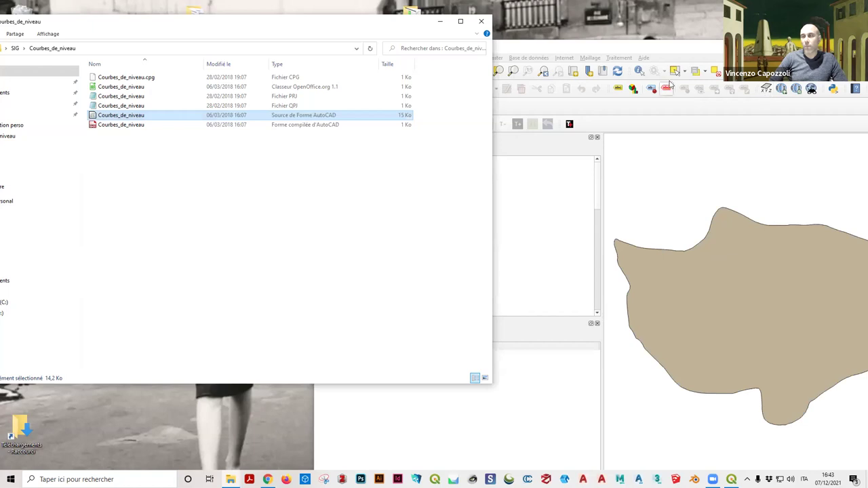
click(532, 43)
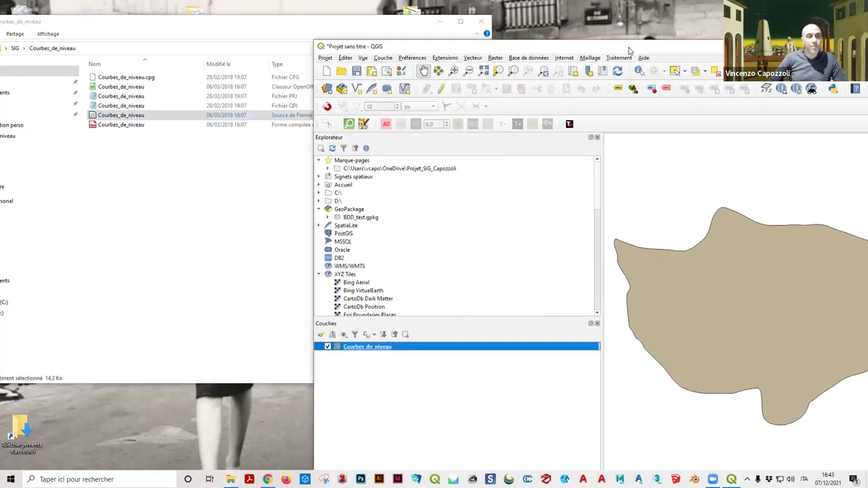
drag(629, 51, 365, 31)
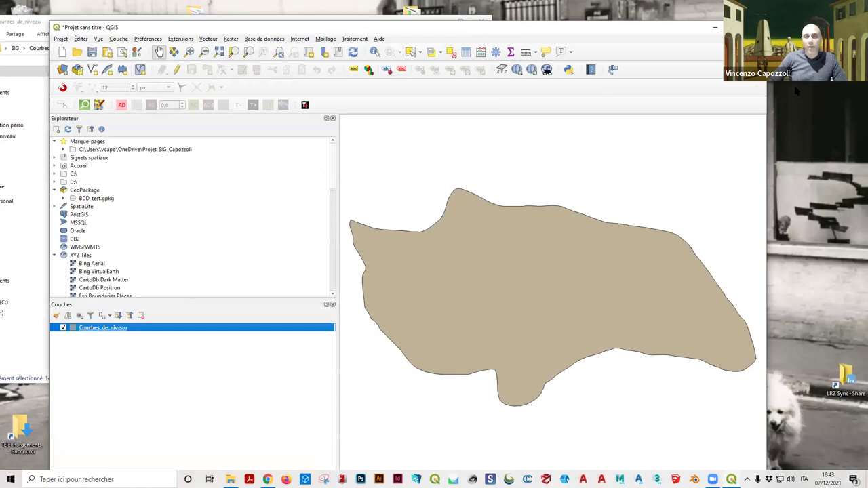
key(super+Up)
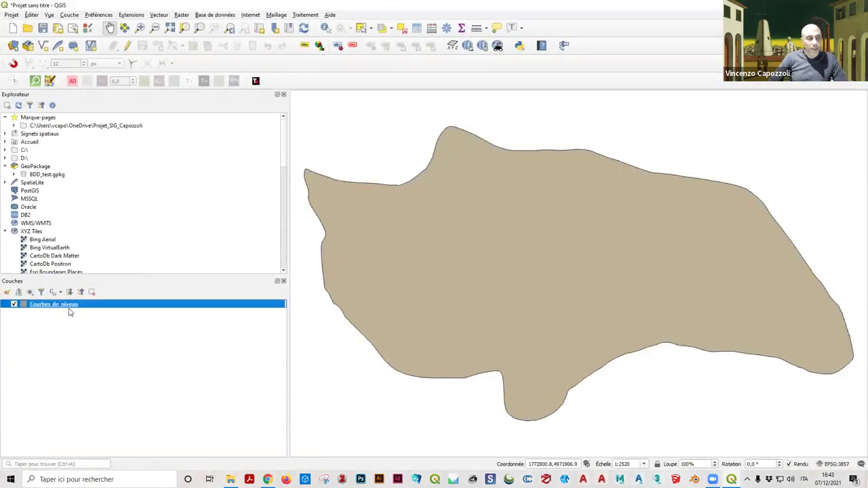
scroll(412, 215, down, 1)
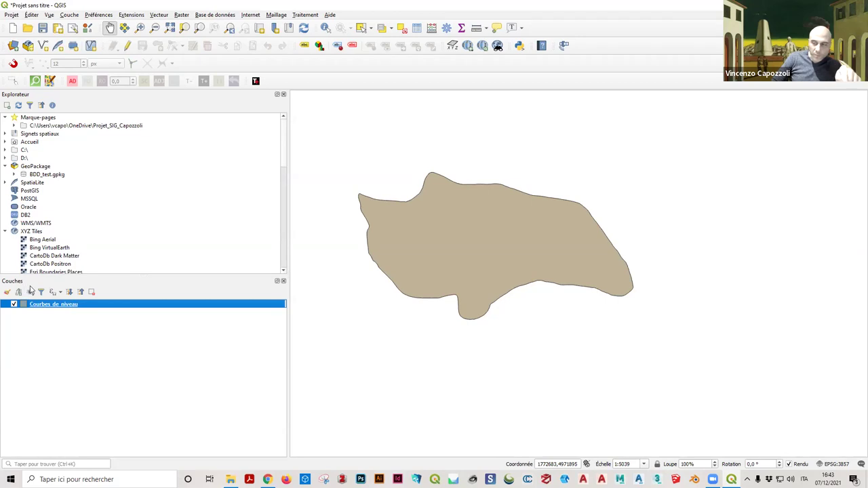
Step: Examine the Courbes_de_niveau attribute table sorted by id, and close it
right_click(50, 307)
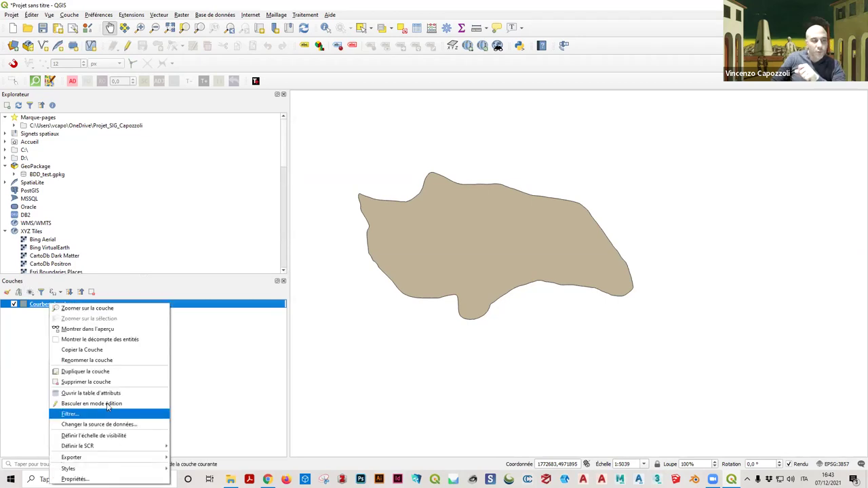
click(100, 398)
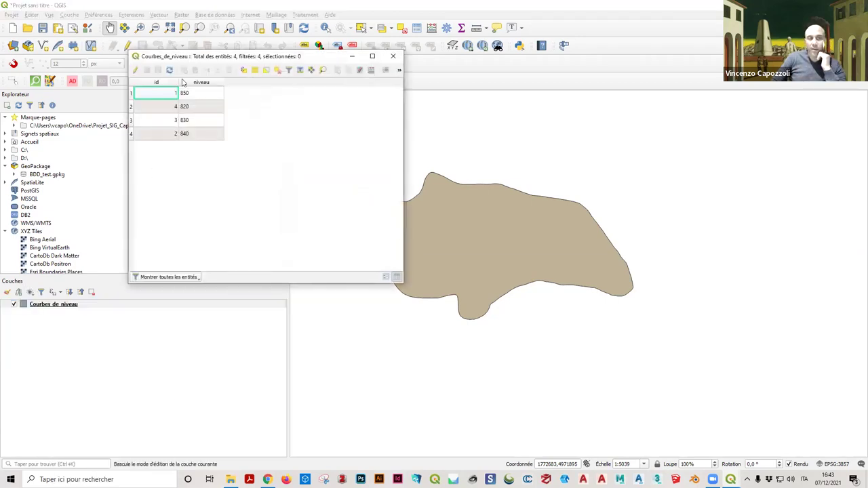
click(174, 83)
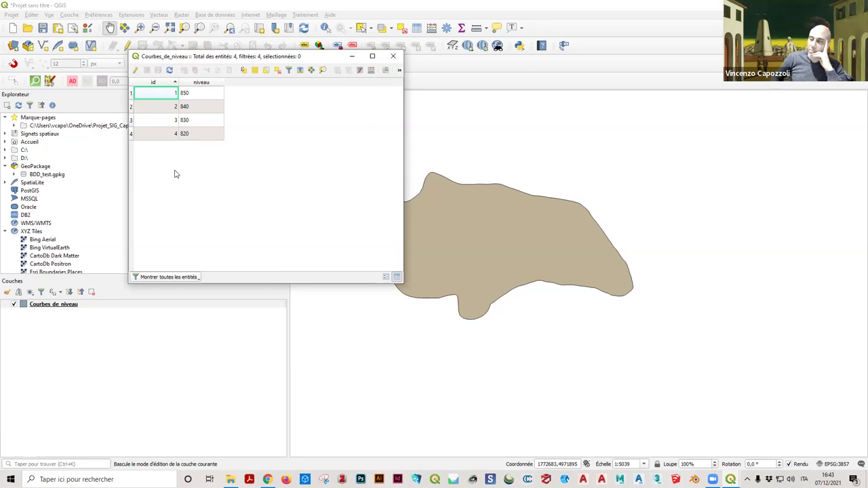
click(393, 56)
Step: Switch the Courbes_de_niveau layer's symbology to Catégorisé and widen the layer properties dialog
right_click(68, 304)
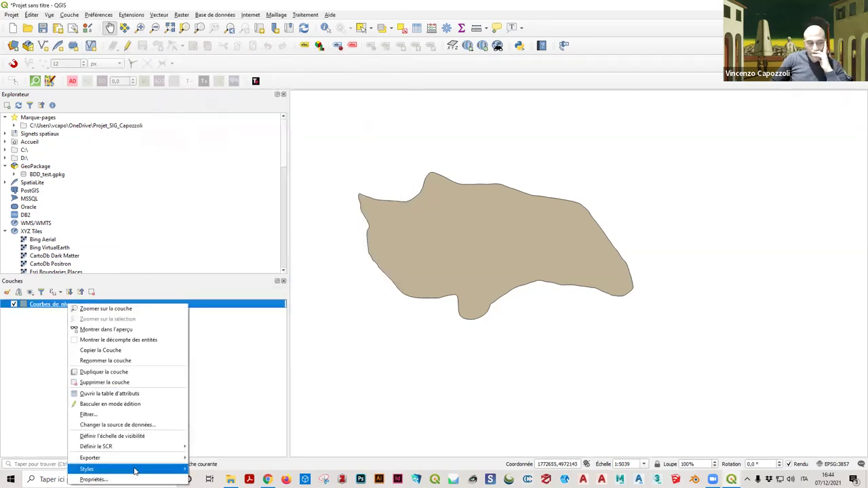
double_click(53, 303)
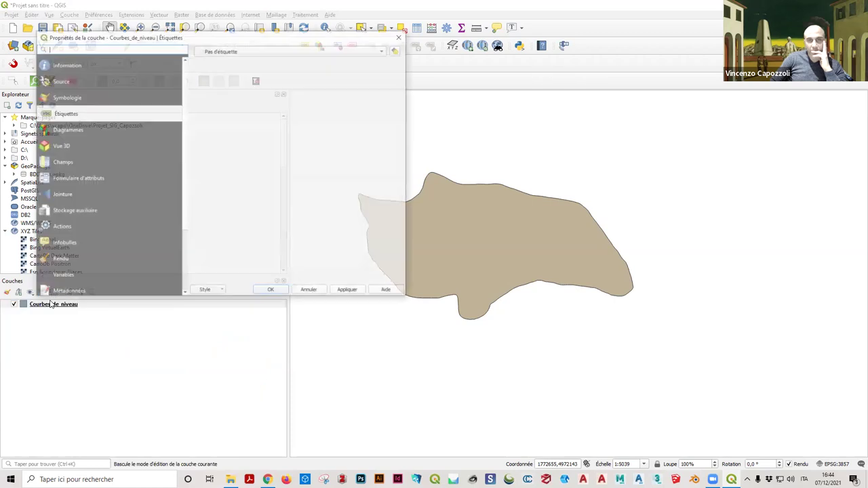
click(67, 97)
click(258, 52)
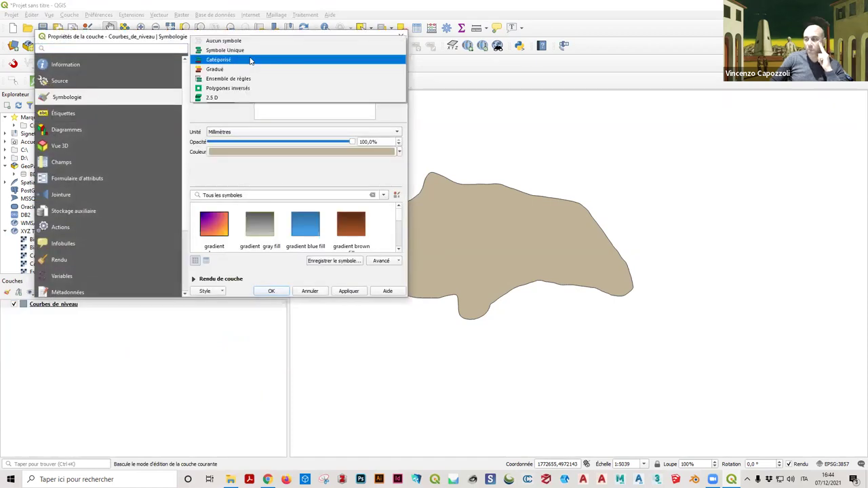
click(250, 61)
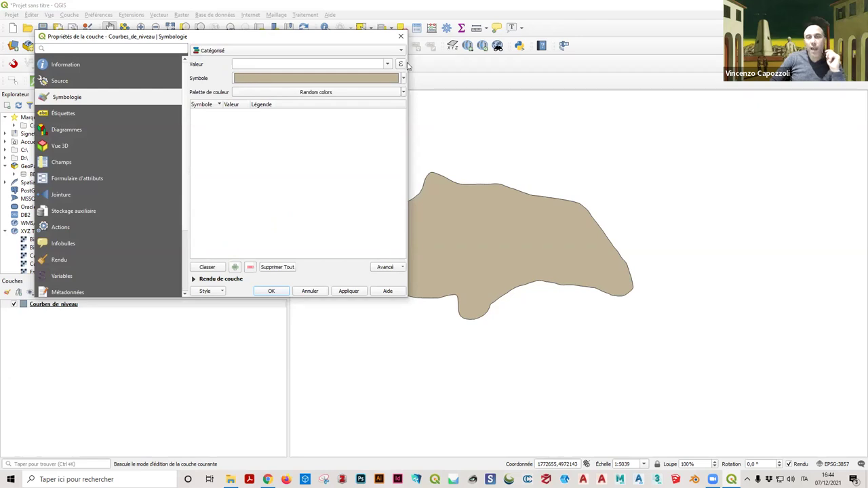
drag(407, 63, 482, 63)
drag(350, 39, 320, 37)
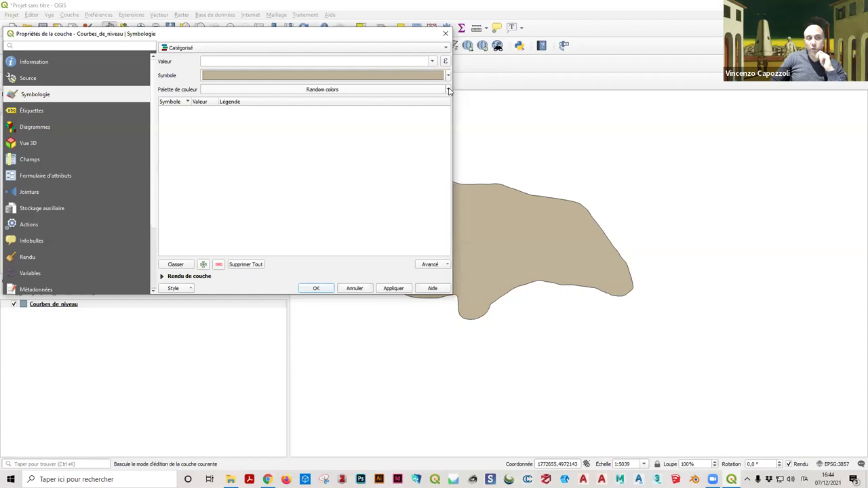
Step: Set the categorized symbology's colour palette to Spectral
click(448, 90)
mouse_move(303, 216)
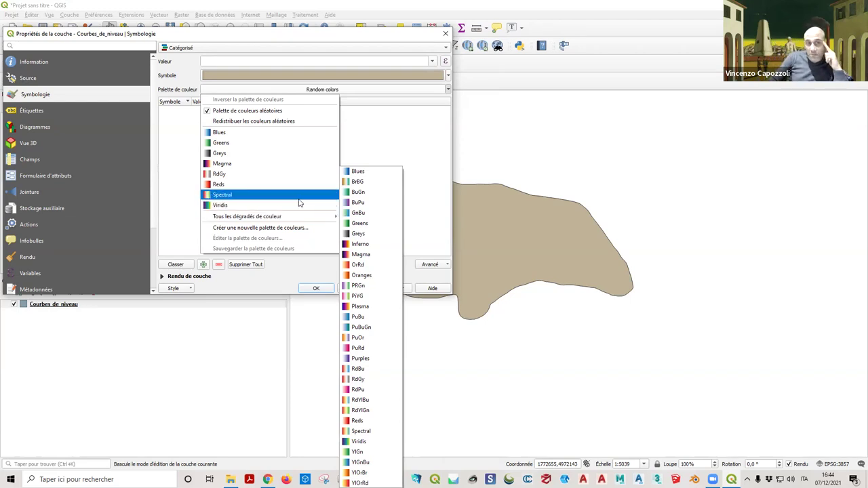
click(300, 197)
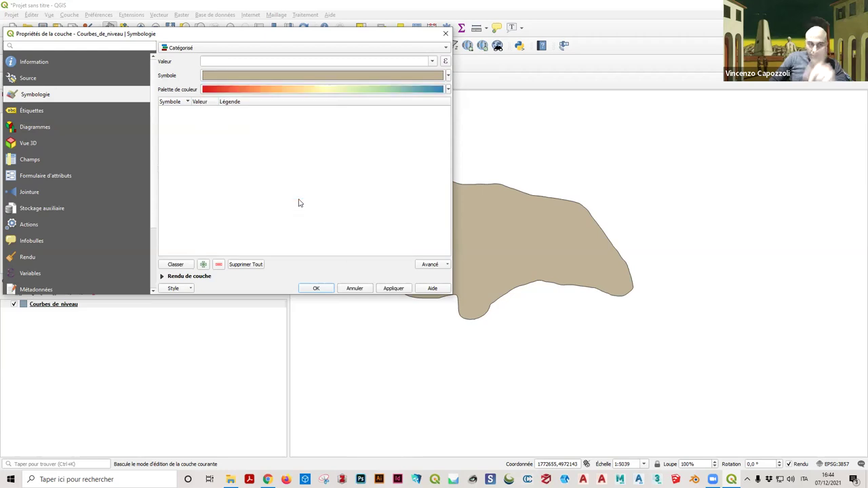
Step: Classify the Courbes_de_niveau categorized symbology by the niveau field
click(173, 265)
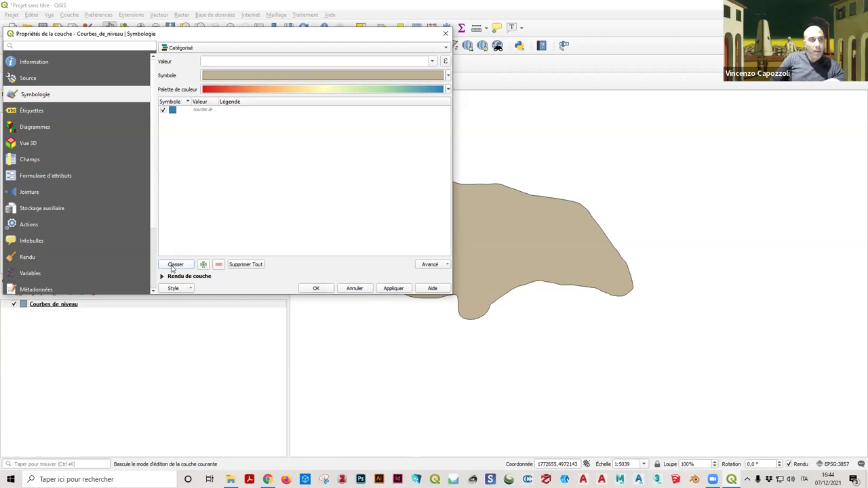
click(432, 62)
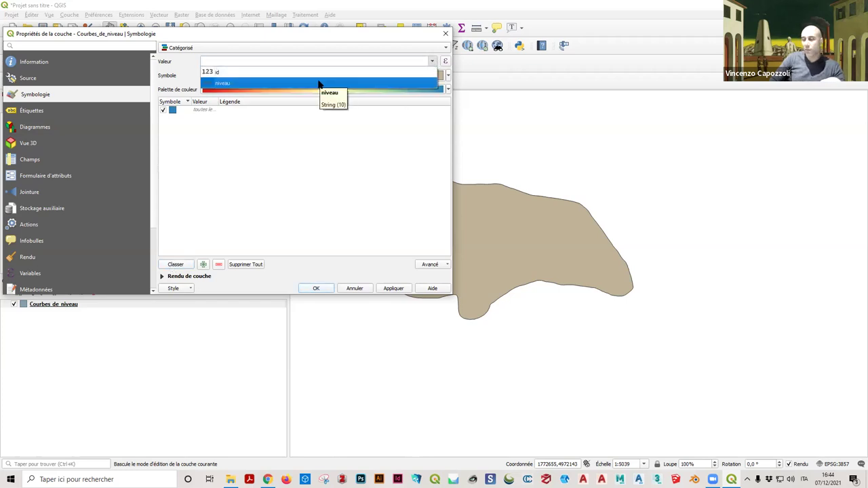
click(319, 84)
click(175, 265)
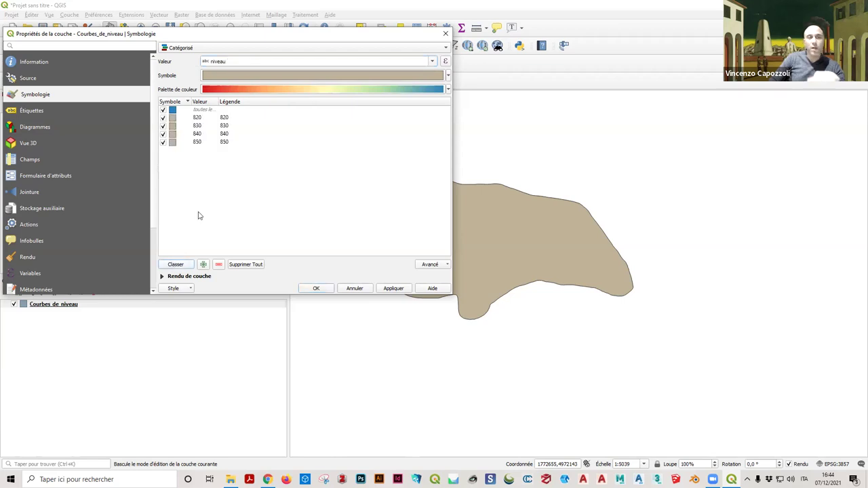
click(441, 76)
click(441, 76)
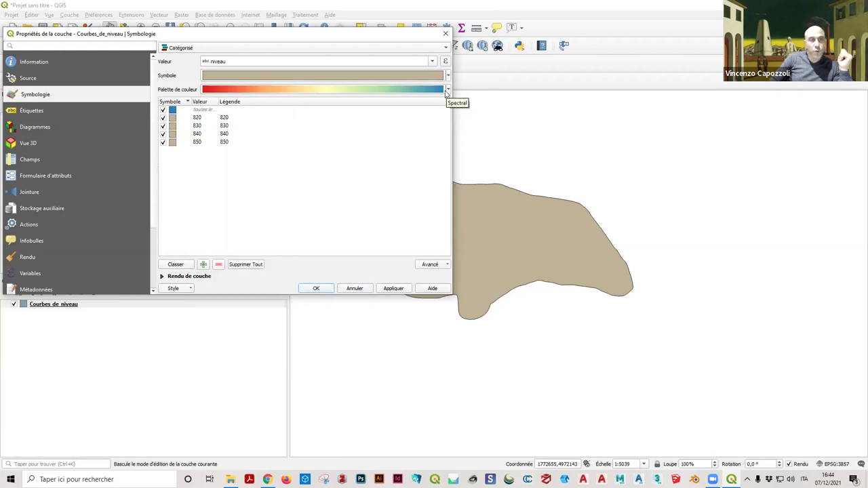
click(349, 92)
click(666, 120)
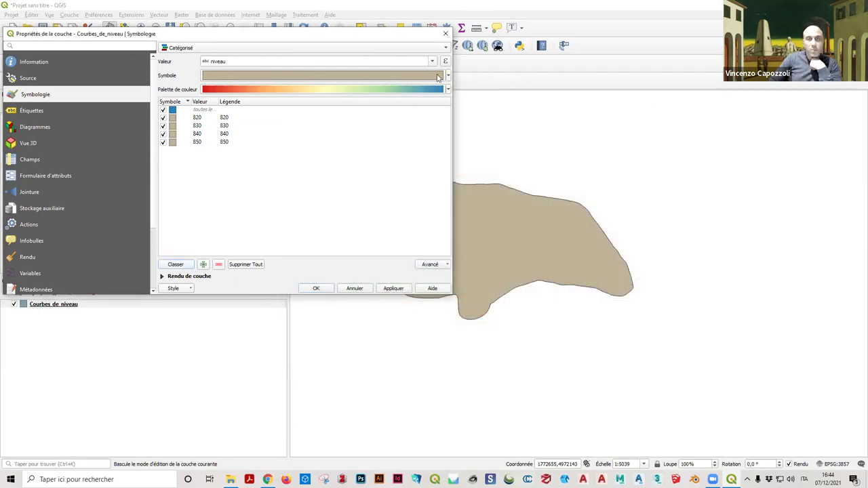
Step: Select all the listed niveau classes and reapply the Spectral colour palette to them
drag(196, 141, 183, 112)
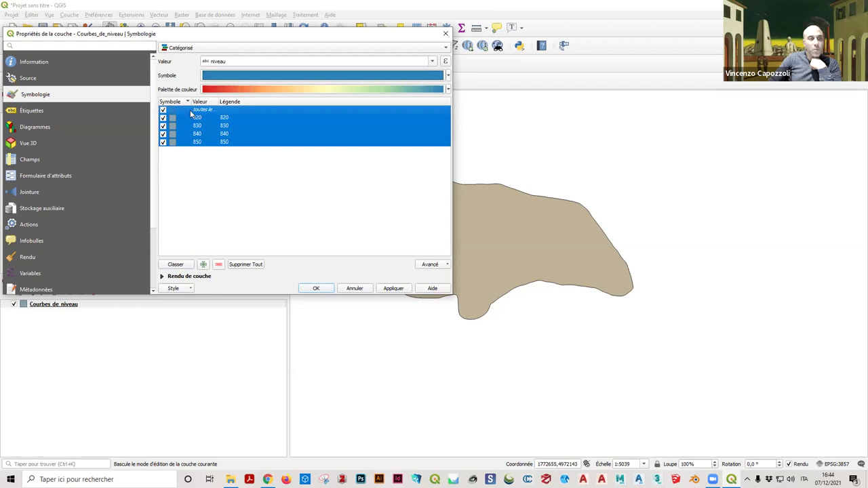
click(447, 75)
click(448, 64)
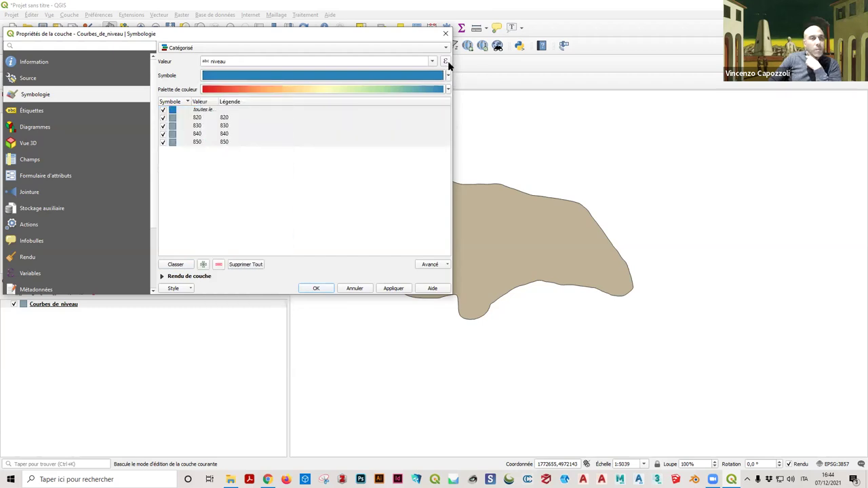
click(447, 50)
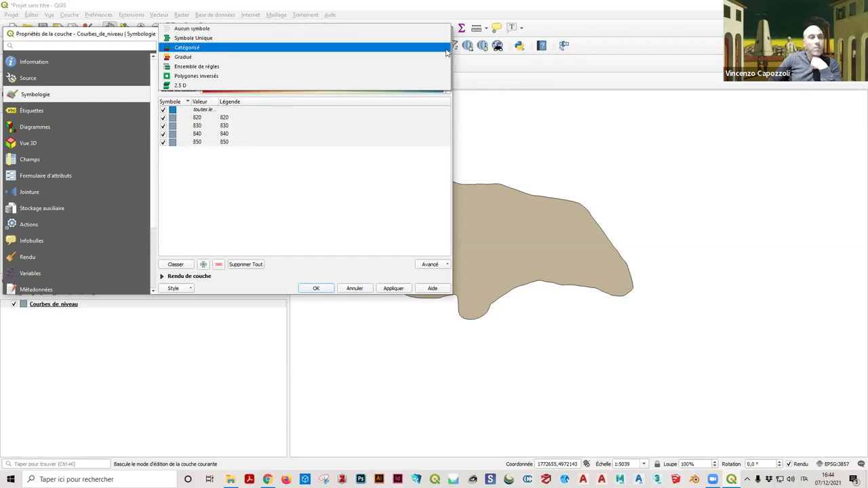
click(447, 52)
click(434, 61)
click(435, 61)
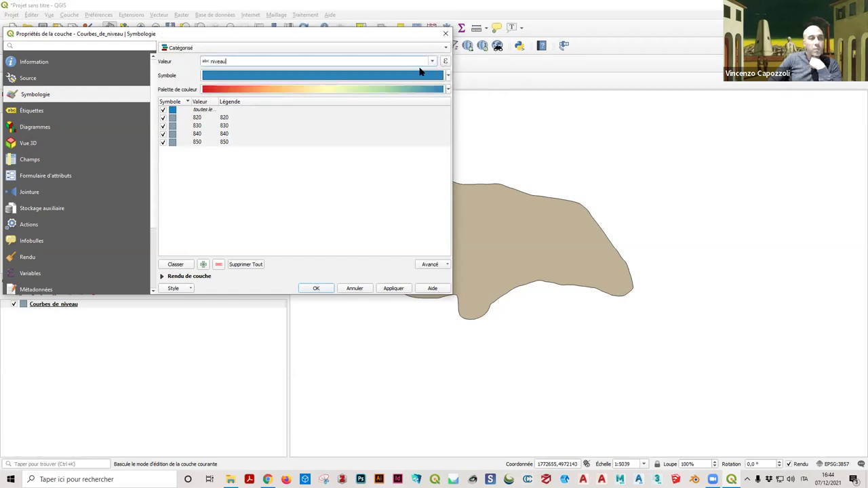
click(447, 75)
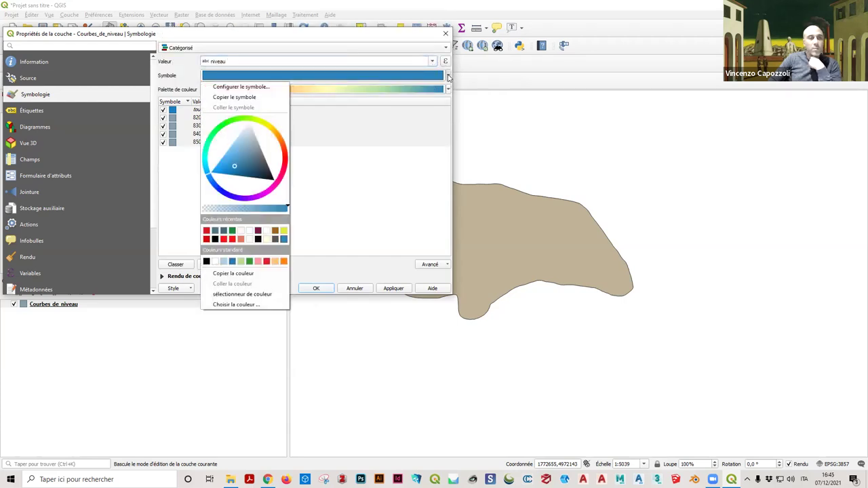
click(447, 76)
click(448, 89)
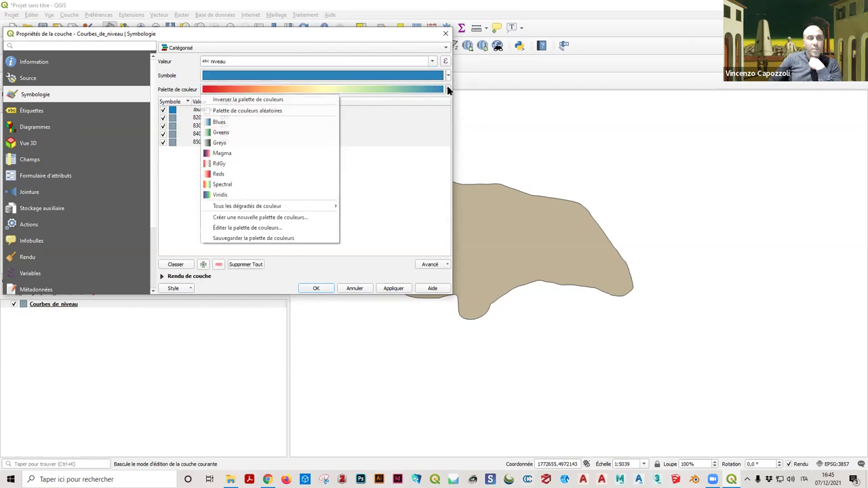
click(227, 185)
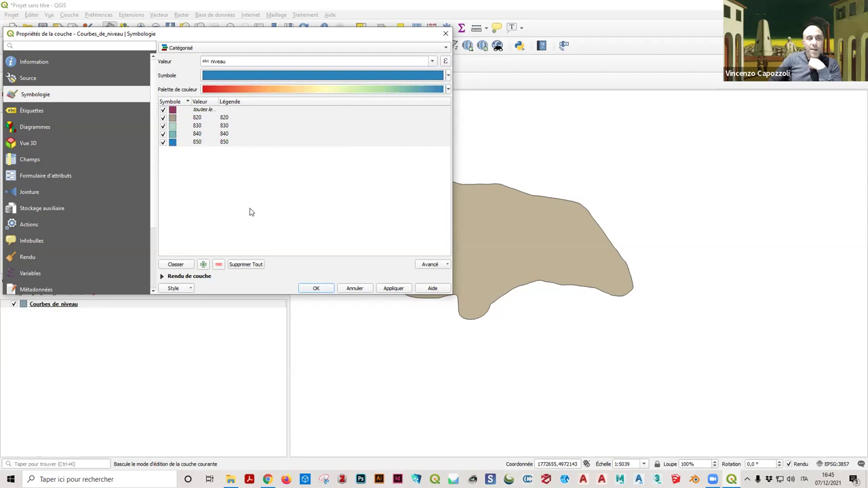
Step: Reposition the layer properties dialog and invert the Spectral colour palette
drag(303, 35, 348, 50)
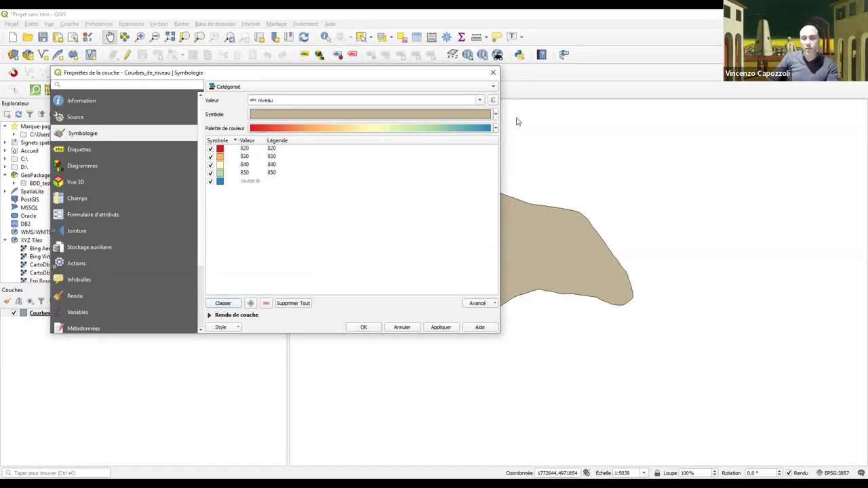
click(496, 128)
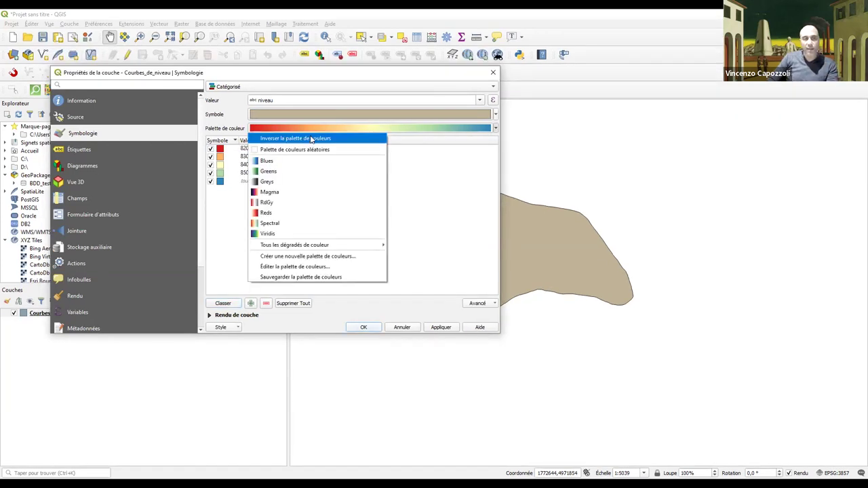
click(311, 139)
Step: Remove the "toutes les autres valeurs" class and apply the categorized symbology to the Courbes_de_niveau layer, closing its properties
click(250, 182)
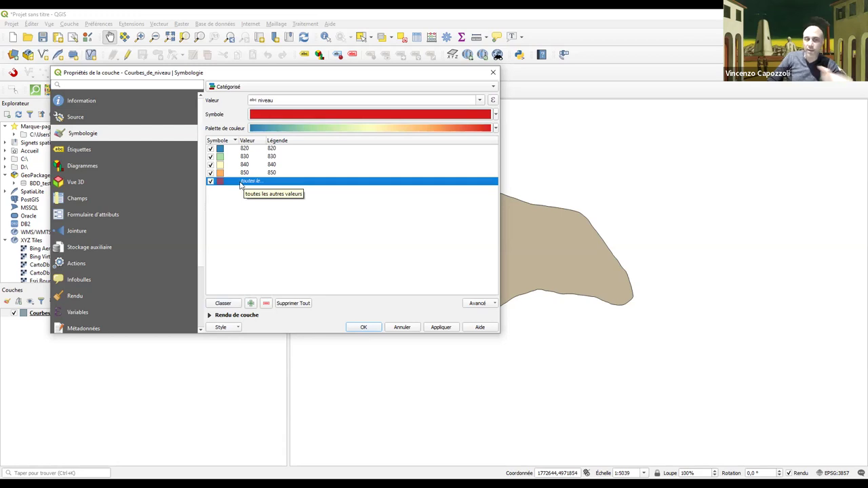
click(265, 303)
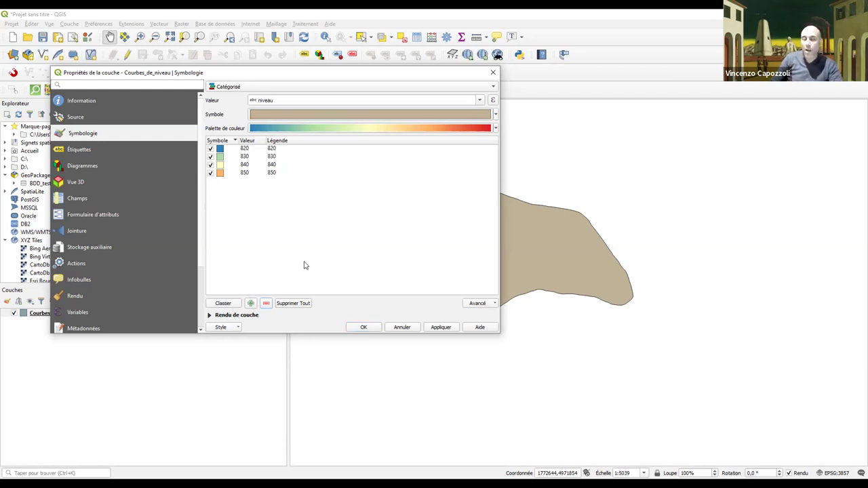
click(454, 329)
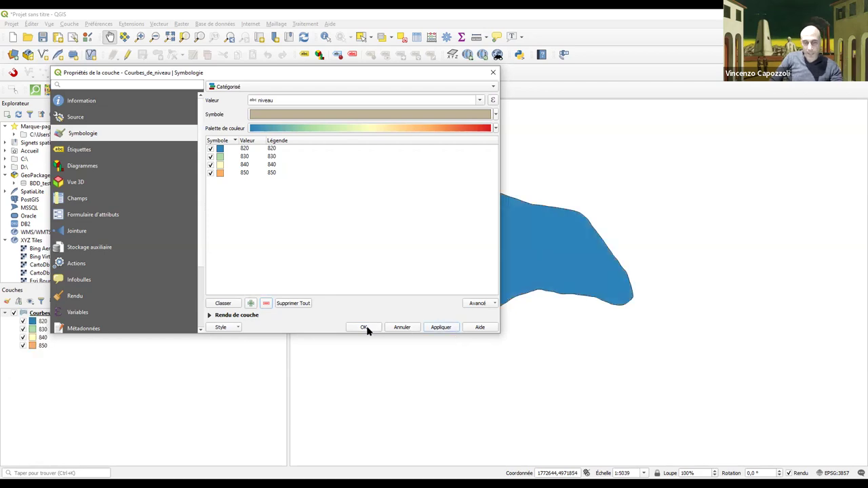
click(210, 316)
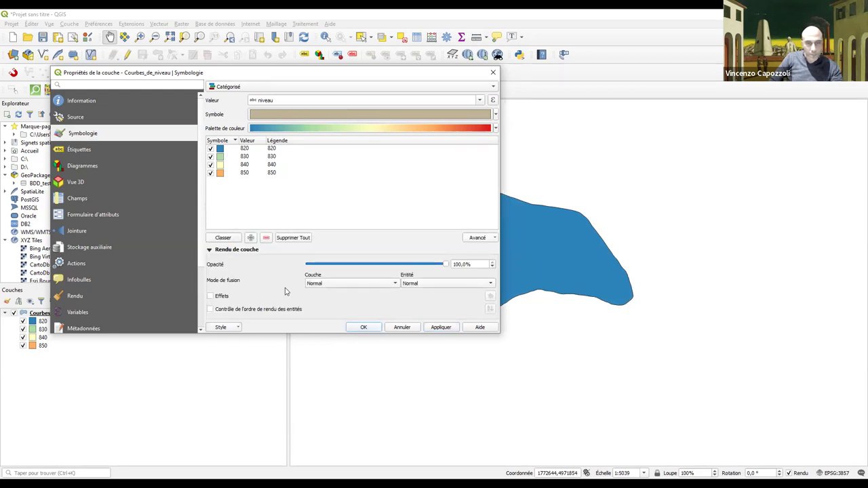
click(363, 327)
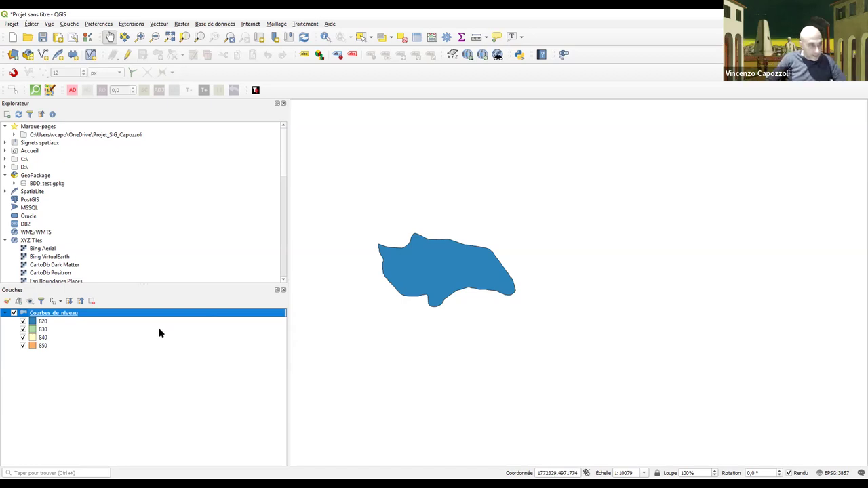
Step: Hide the 820, 830 and 840 classes one by one to inspect the polygons beneath, and show them all again
click(23, 321)
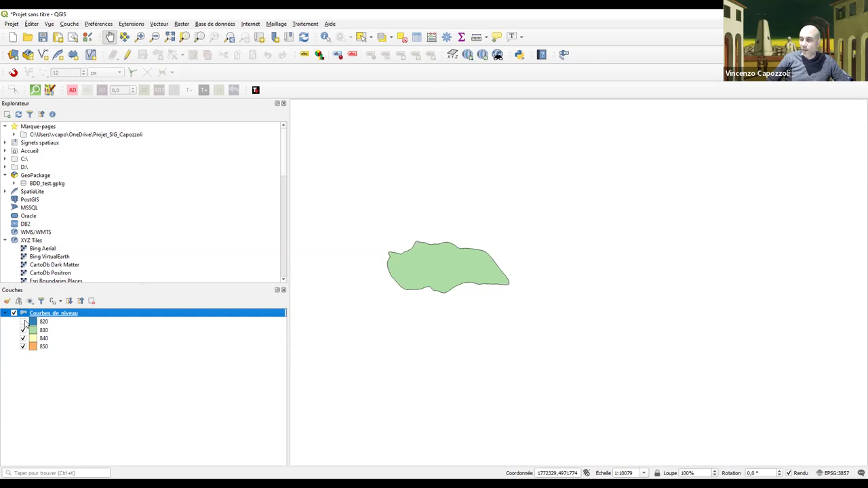
click(23, 330)
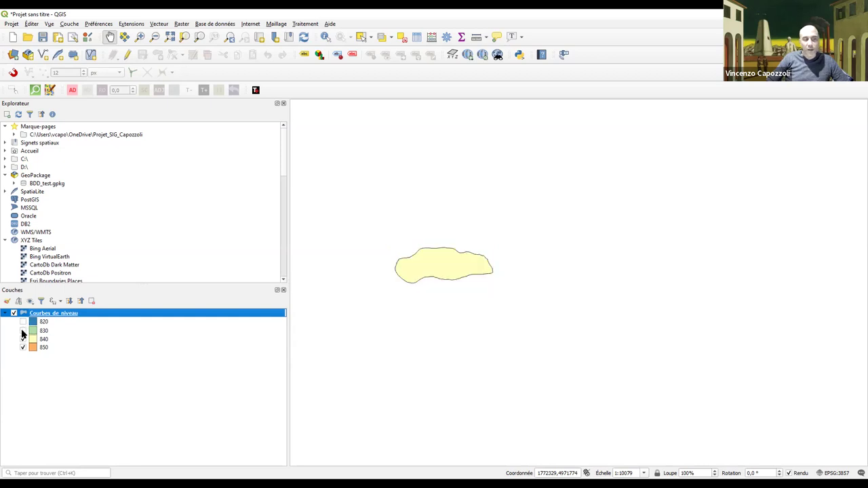
click(23, 339)
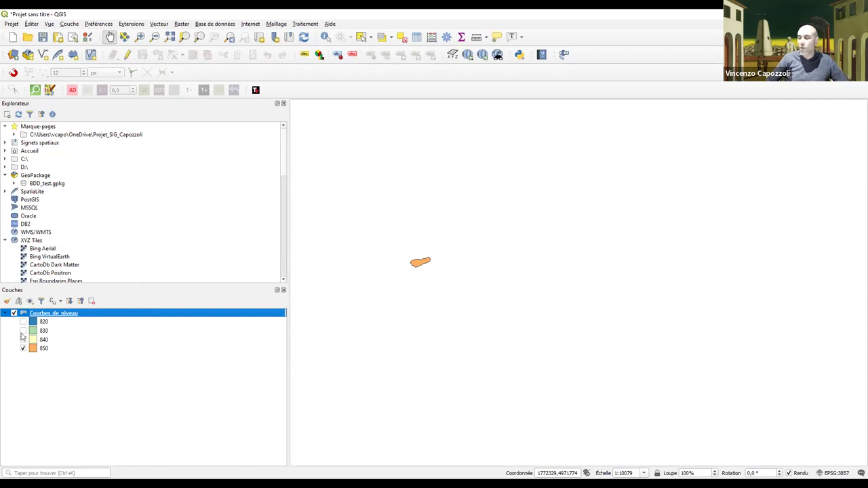
click(22, 340)
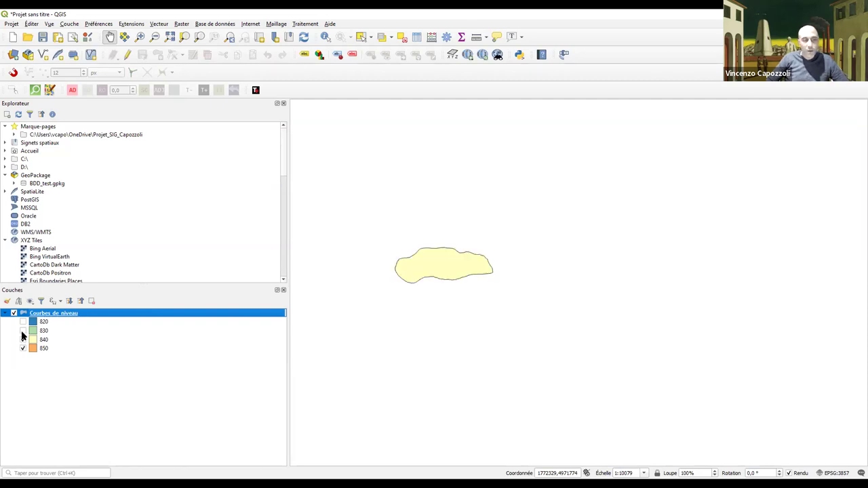
click(23, 331)
click(23, 322)
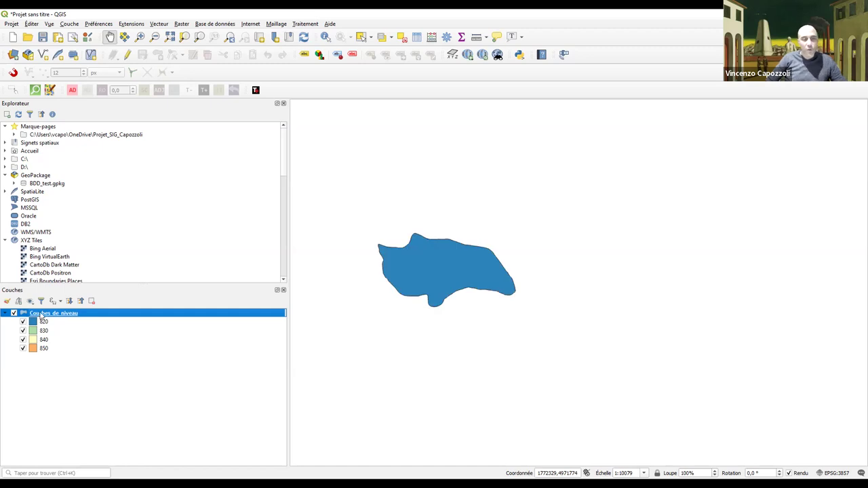
Step: Reopen the Courbes_de_niveau properties with the Rendu de couche settings expanded, and enlarge the dialog to examine the style options
double_click(41, 314)
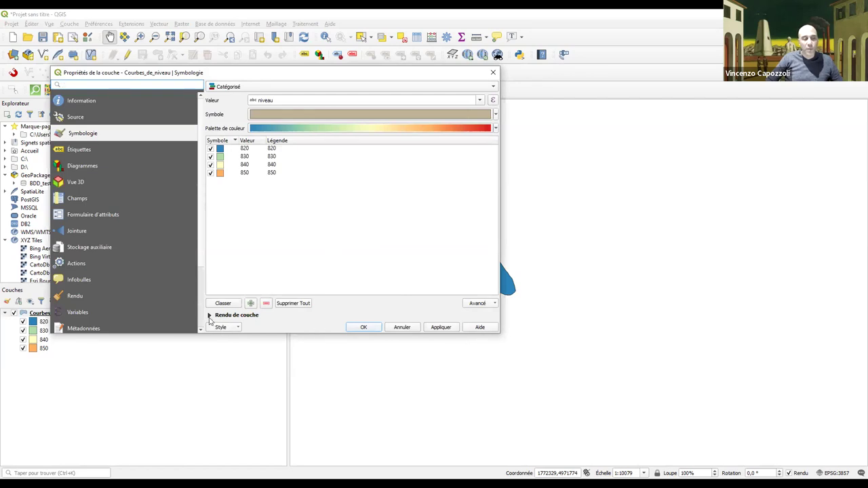
click(209, 317)
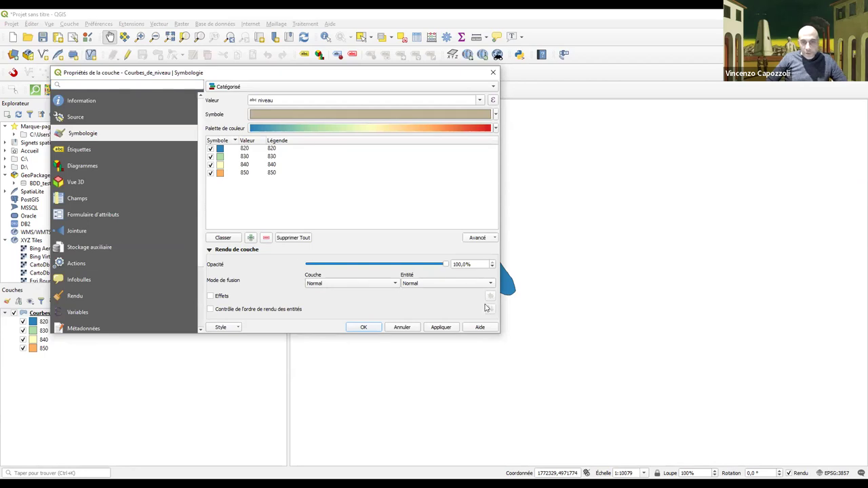
drag(500, 337, 552, 416)
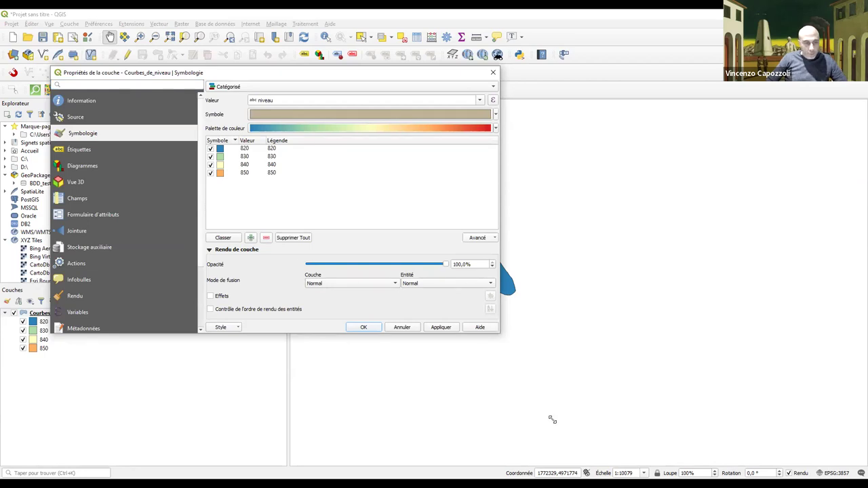
click(227, 411)
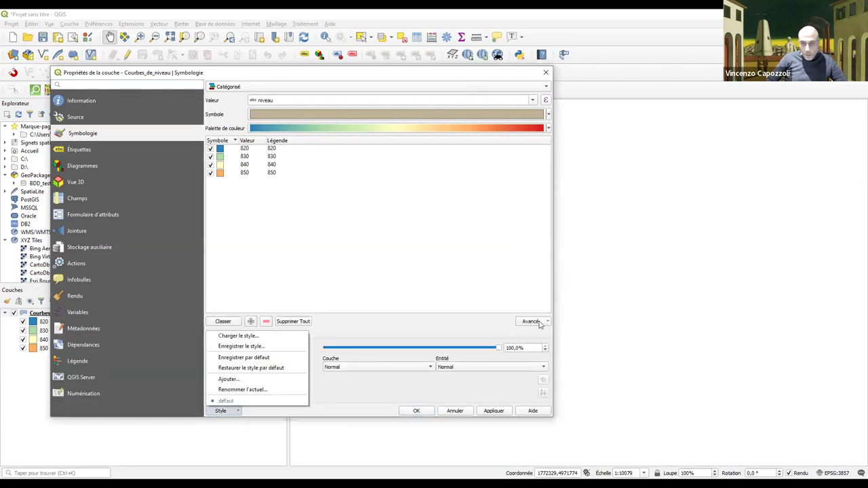
click(520, 322)
click(500, 323)
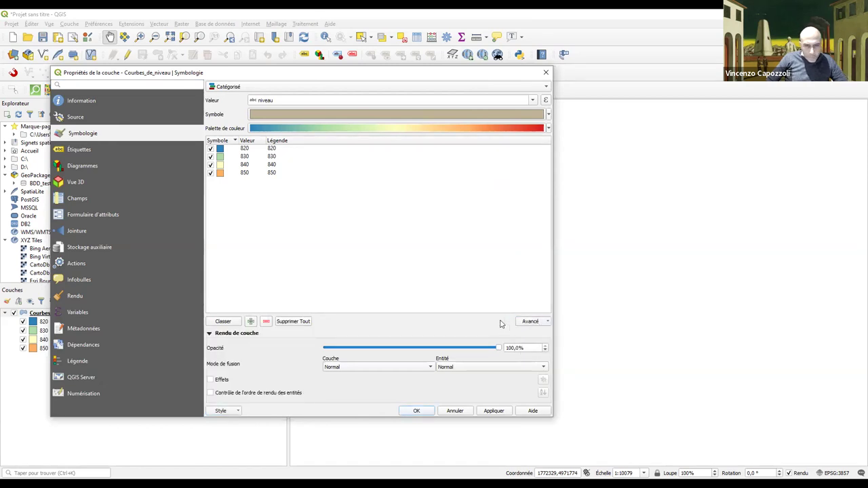
Step: Examine the blending modes offered for the layer and for its features in the Rendu de couche settings
click(476, 371)
click(429, 367)
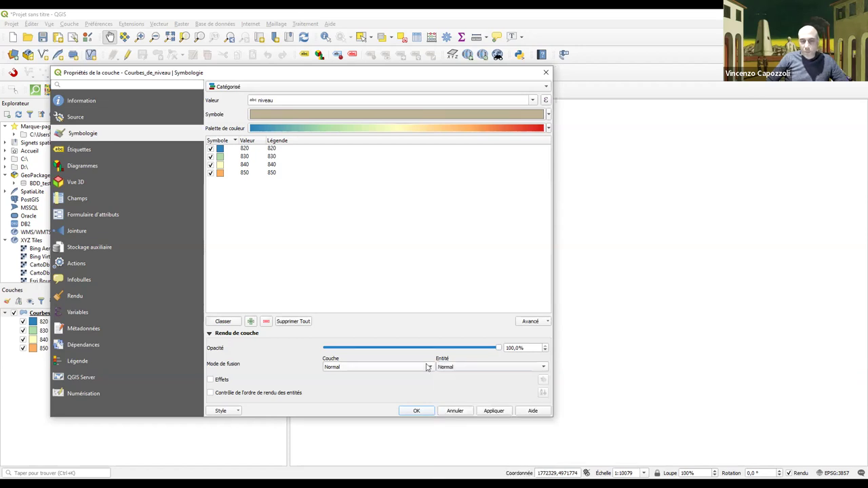
click(429, 367)
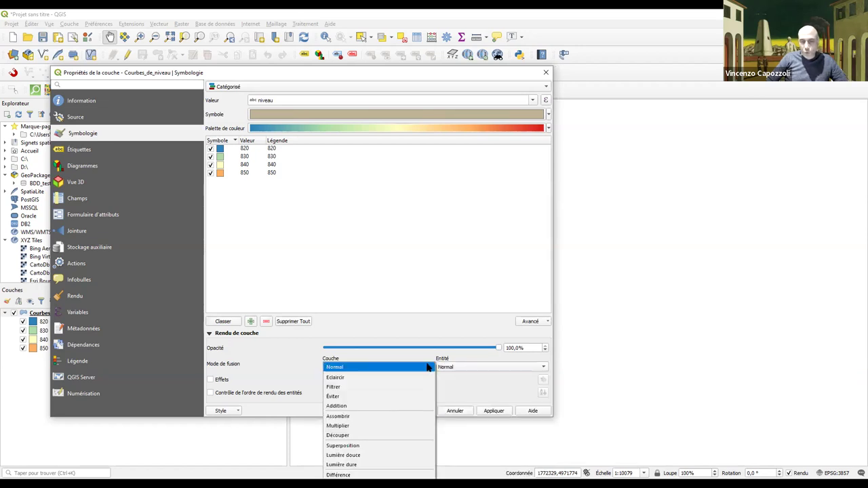
click(467, 366)
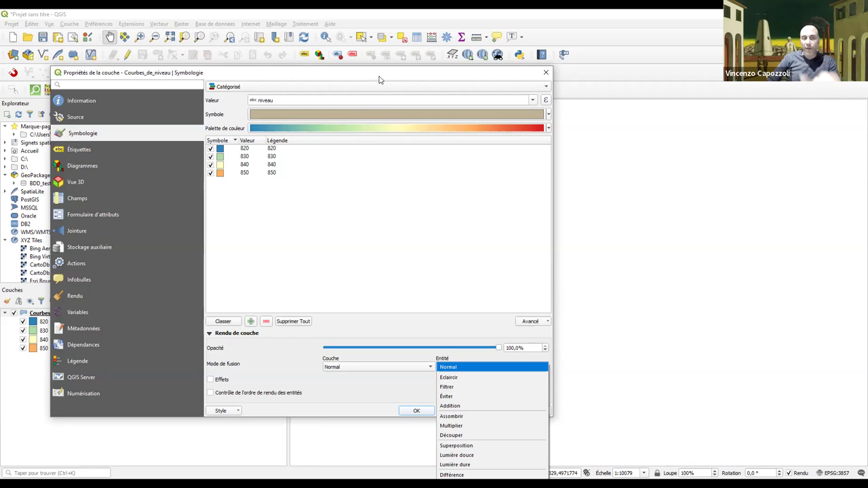
click(6, 303)
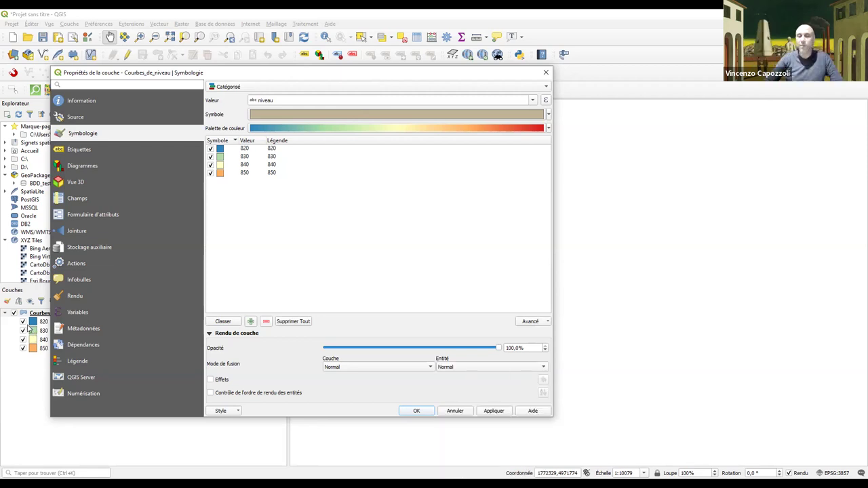
Step: Set the feature blending mode of Courbes_de_niveau to Découper, apply it, and move the properties dialog clear of the polygons
click(502, 369)
click(529, 323)
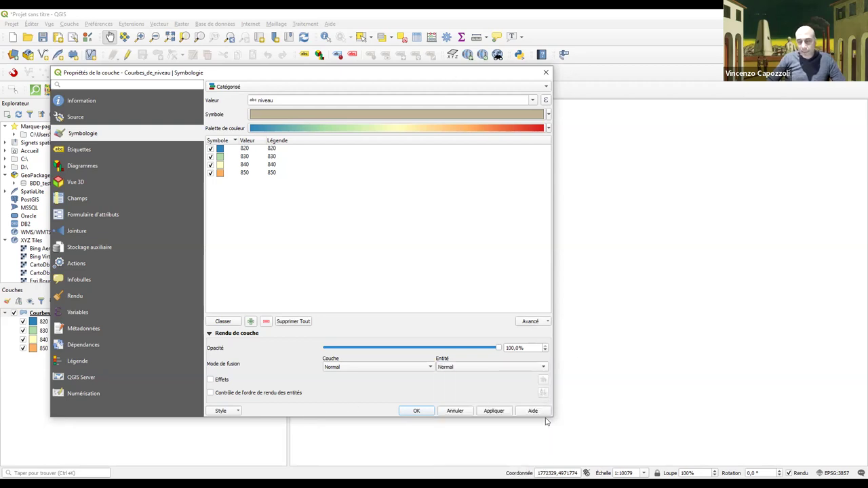
drag(351, 365, 360, 366)
click(373, 319)
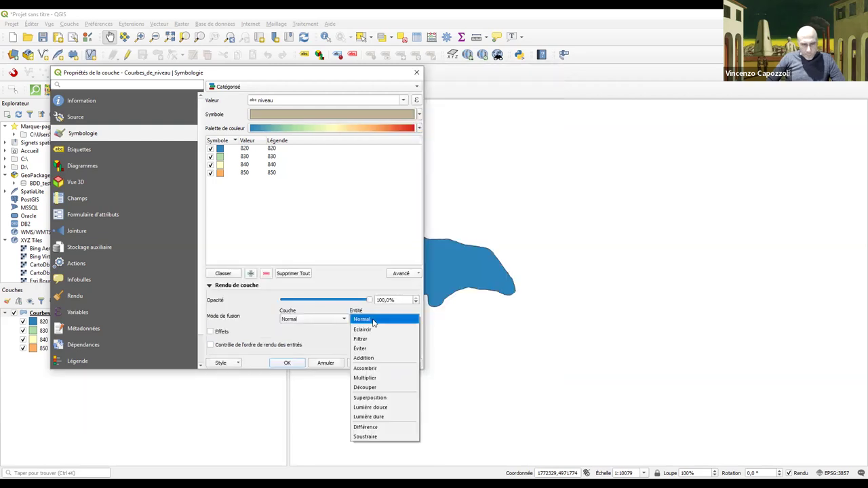
click(373, 388)
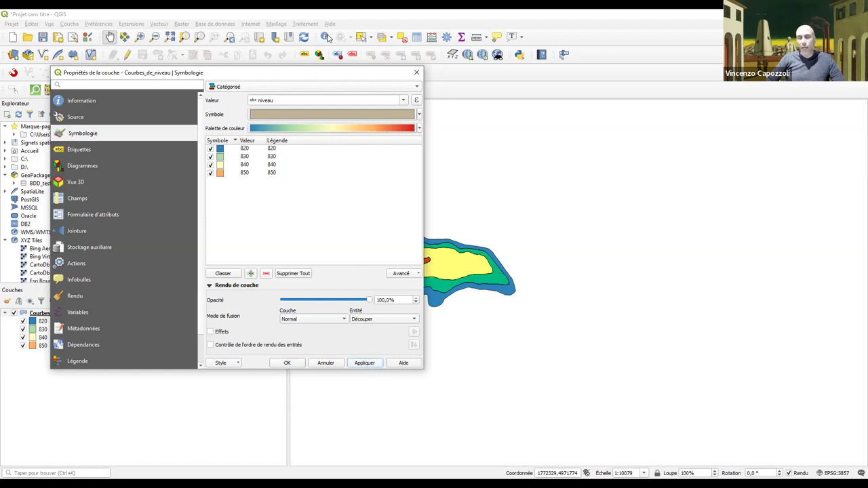
drag(331, 74, 267, 43)
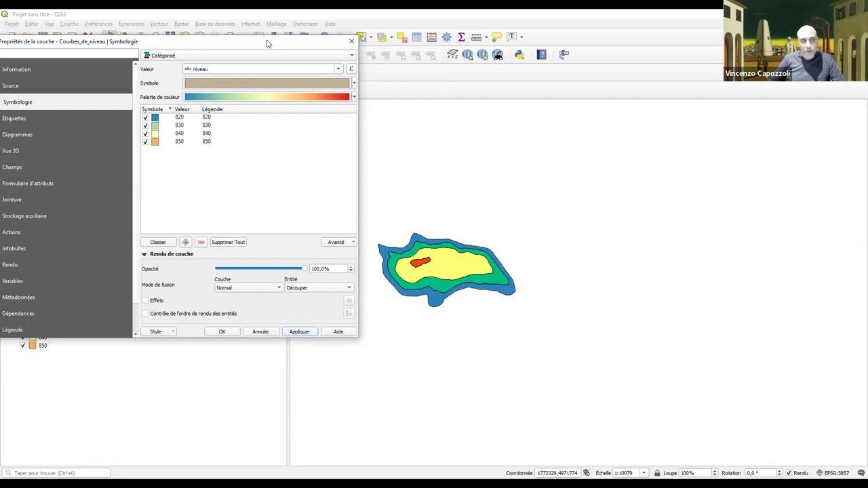
Step: Apply the Greys palette to the niveau classes and inspect the gradient's two end colour stops before closing the layer properties
click(353, 98)
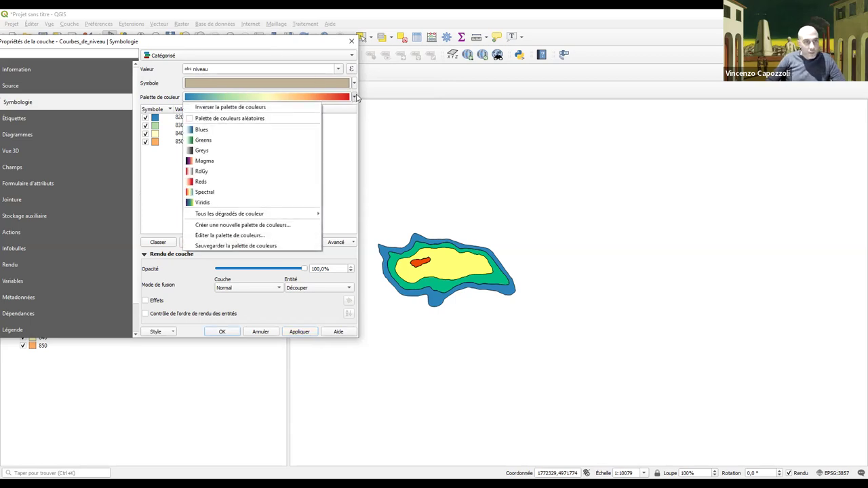
click(299, 332)
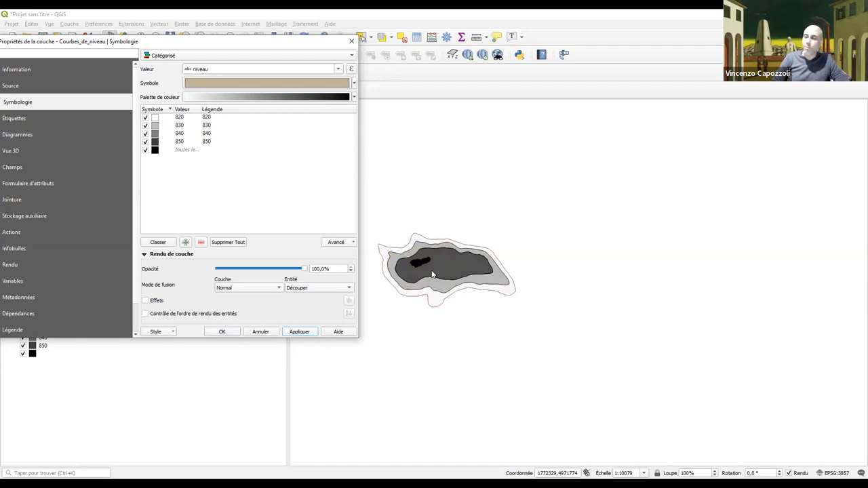
click(350, 98)
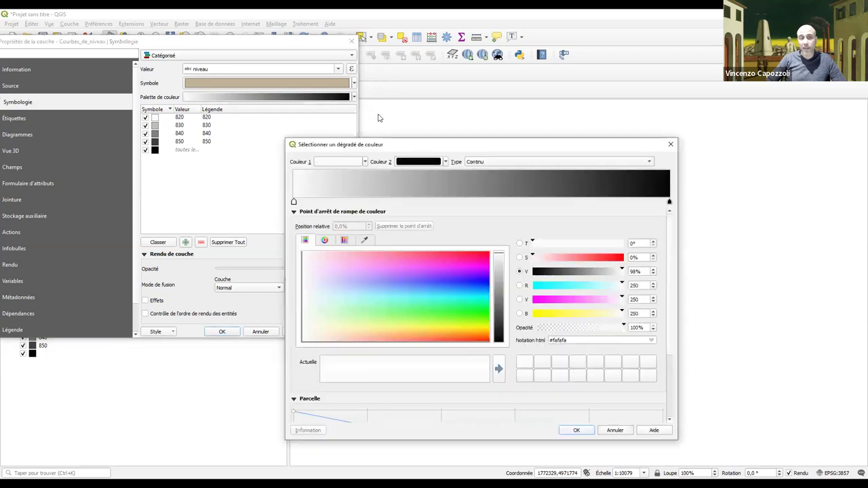
drag(423, 150, 271, 115)
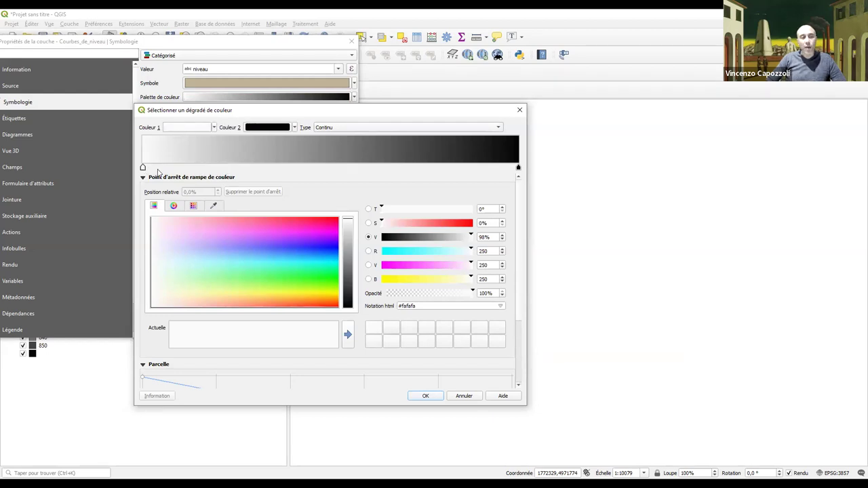
click(215, 127)
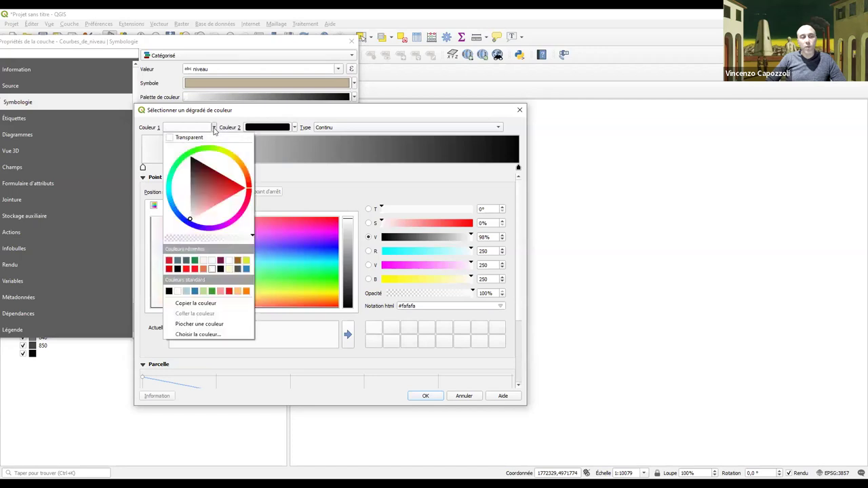
click(505, 171)
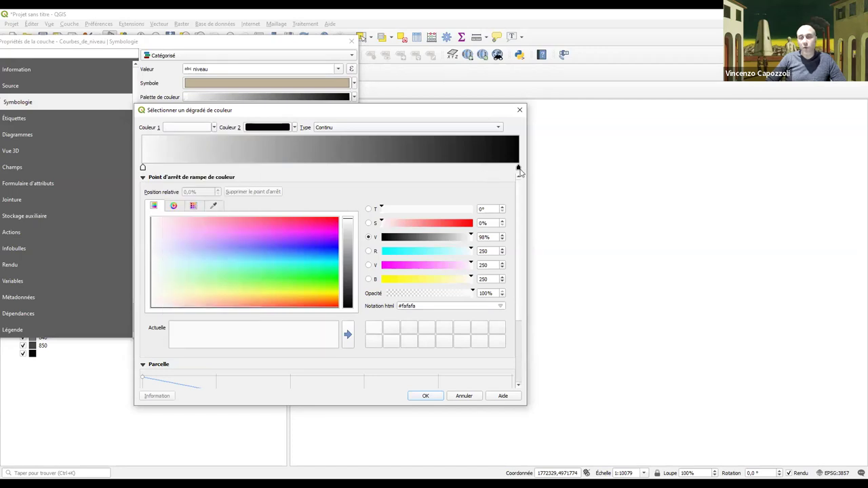
click(518, 169)
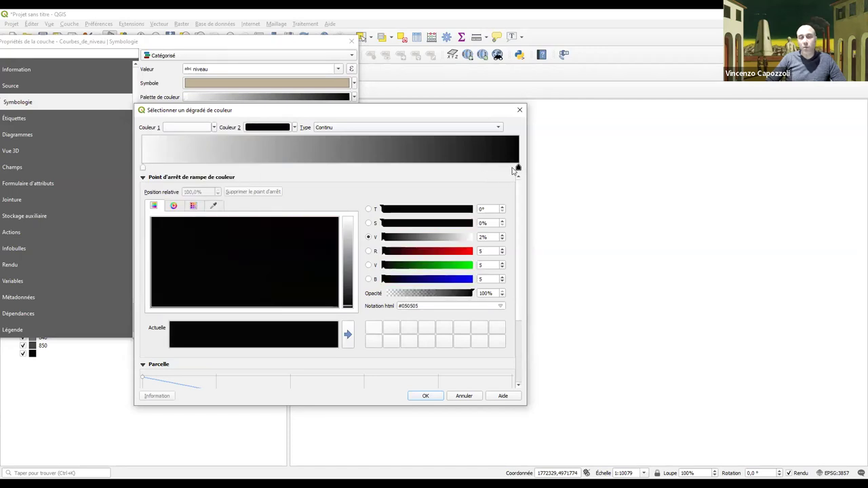
click(143, 168)
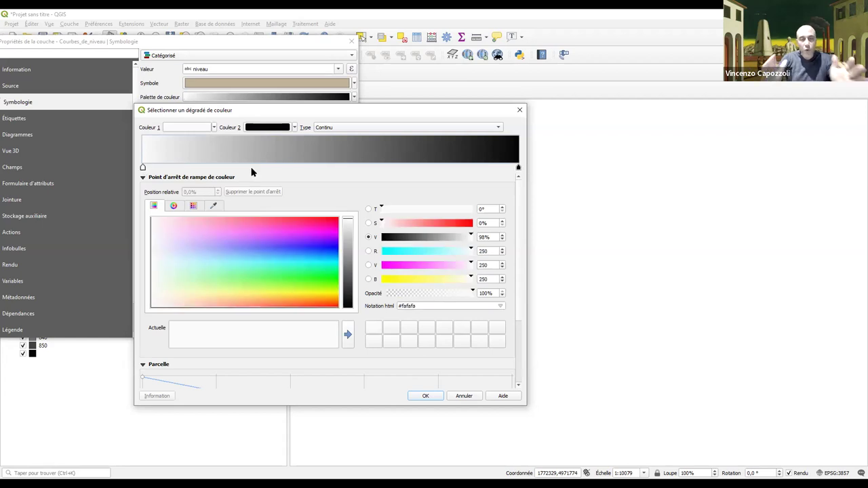
click(425, 395)
key(Return)
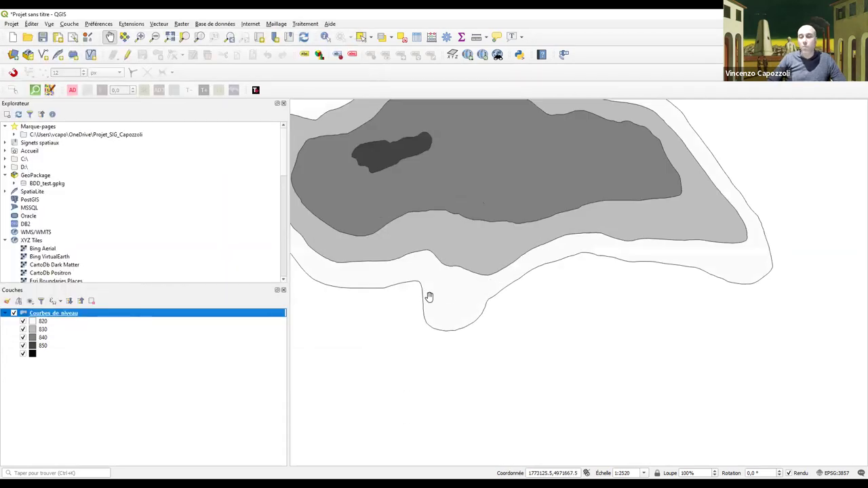
Step: Enable simple labels (Étiquettes simples) on the Courbes_de_niveau layer using the niveau field, and apply them
scroll(429, 275, up, 3)
scroll(426, 231, down, 3)
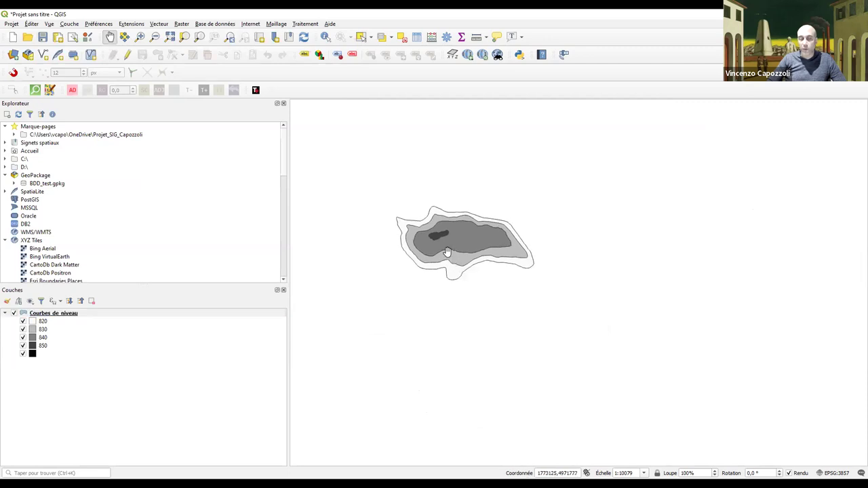
scroll(430, 228, up, 1)
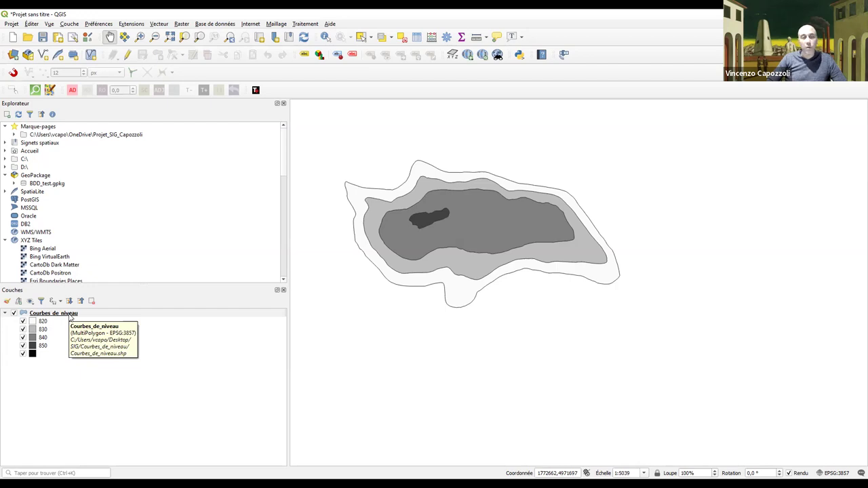
double_click(72, 317)
click(16, 118)
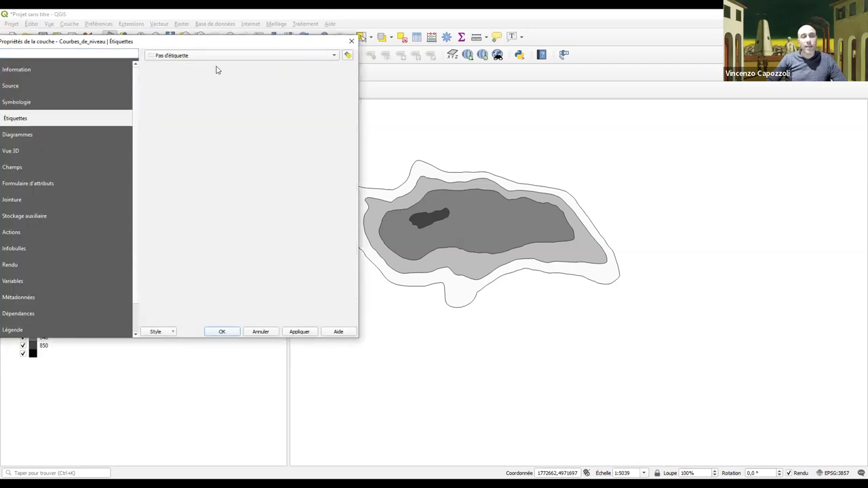
click(251, 56)
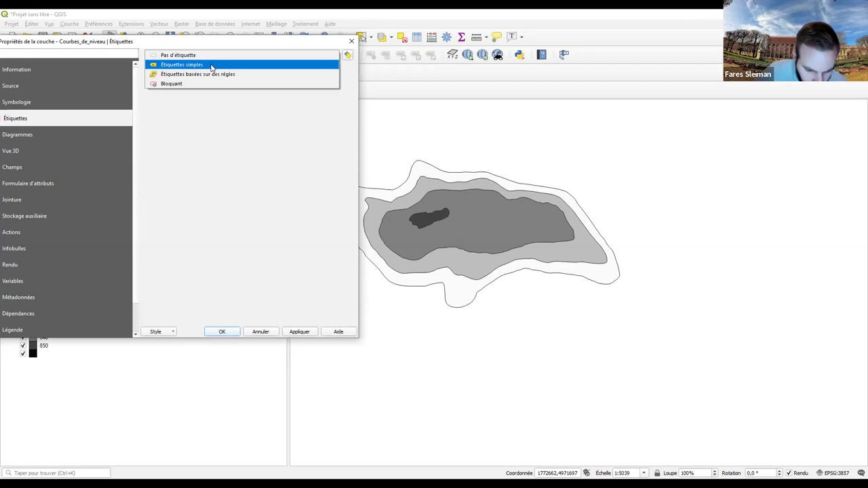
click(211, 65)
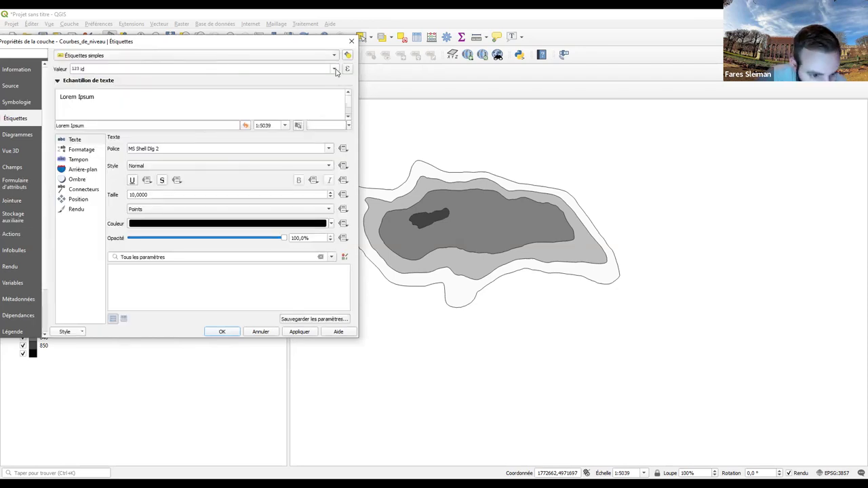
click(139, 68)
click(140, 88)
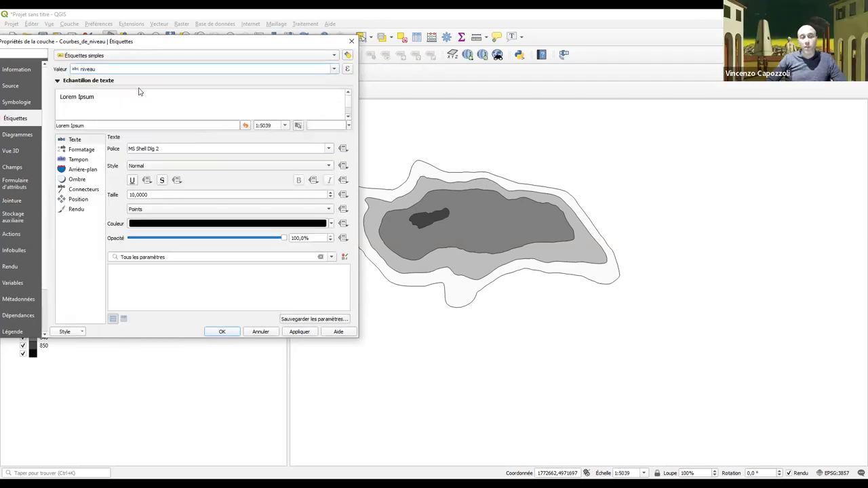
click(308, 334)
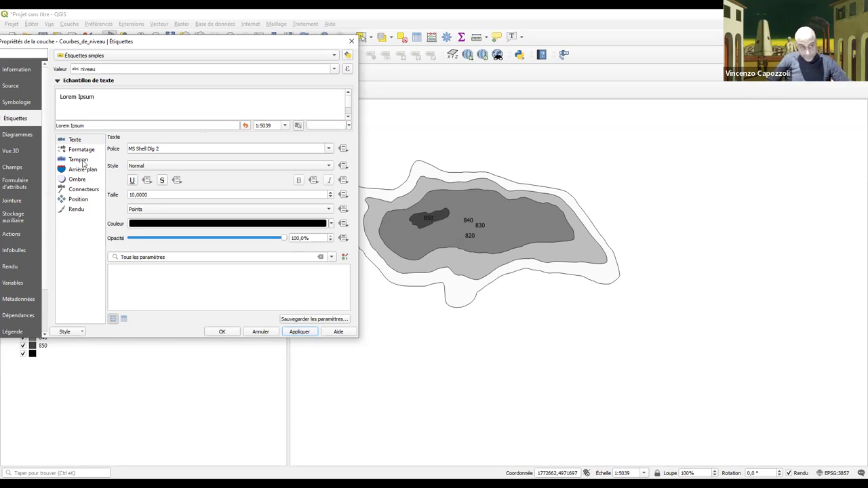
Step: Try the Utilisation du périmètre label placement on the map, restore Autour du centroïde, and close the layer properties
click(73, 200)
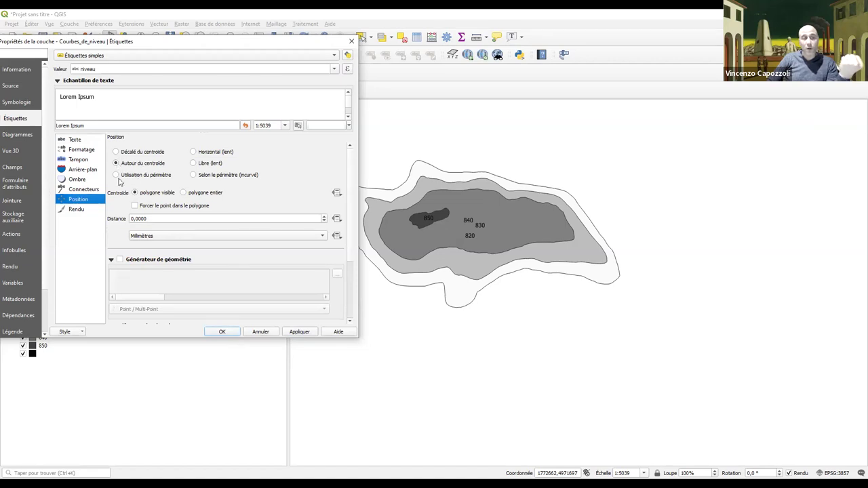
click(119, 176)
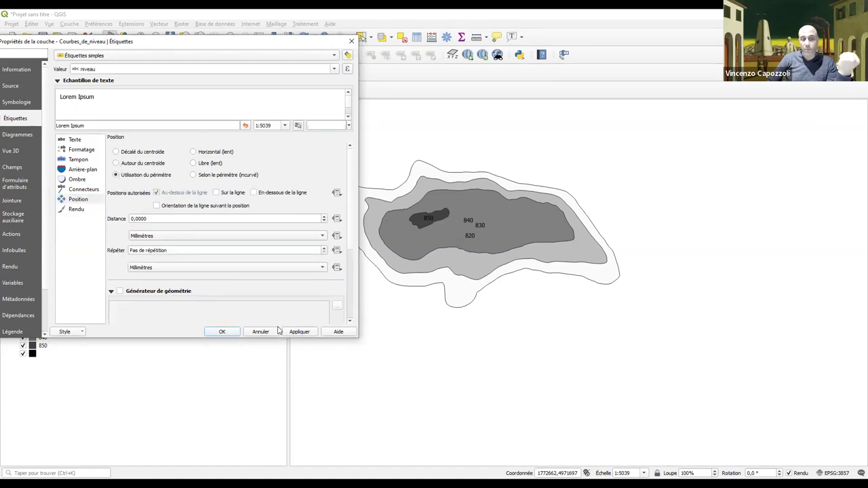
click(299, 331)
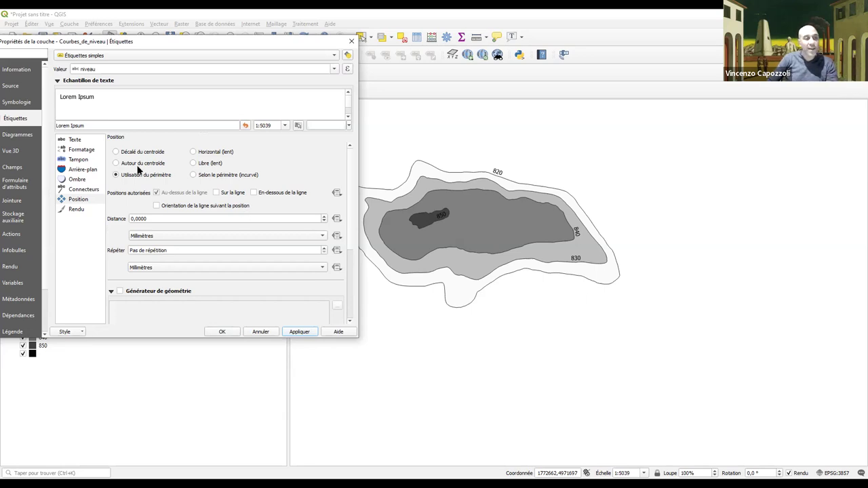
click(116, 163)
click(300, 332)
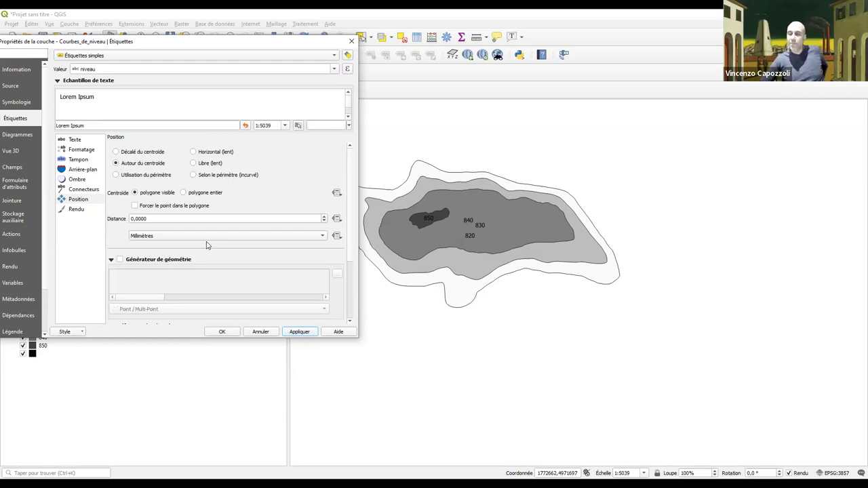
click(352, 42)
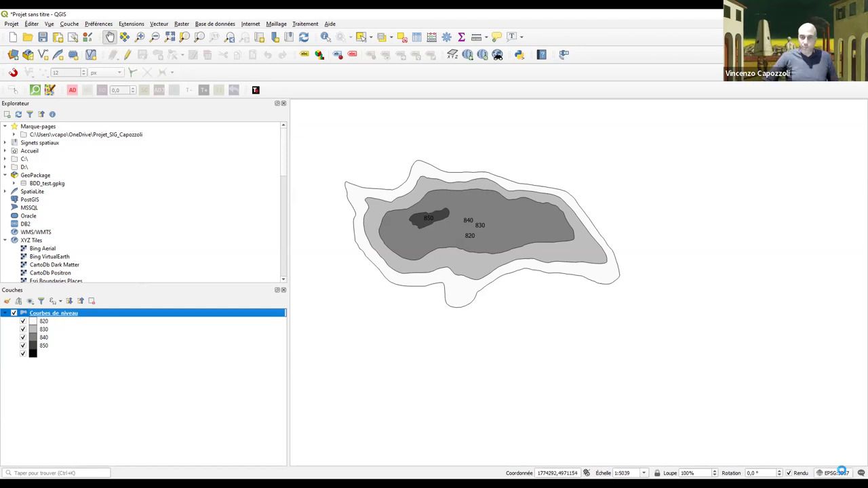
Step: Open the project's coordinate reference system settings and compare the WGS 84 / Pseudo-Mercator (EPSG:3857) and WGS 84 (EPSG:4326) definitions
click(844, 473)
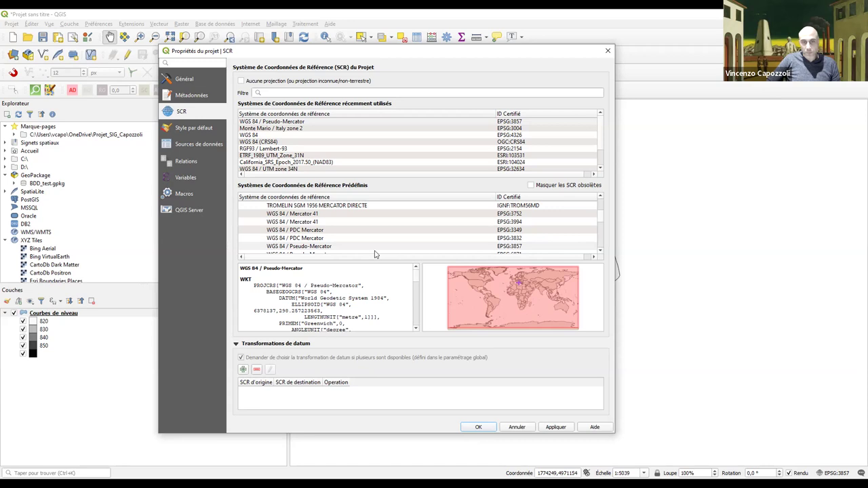
click(315, 136)
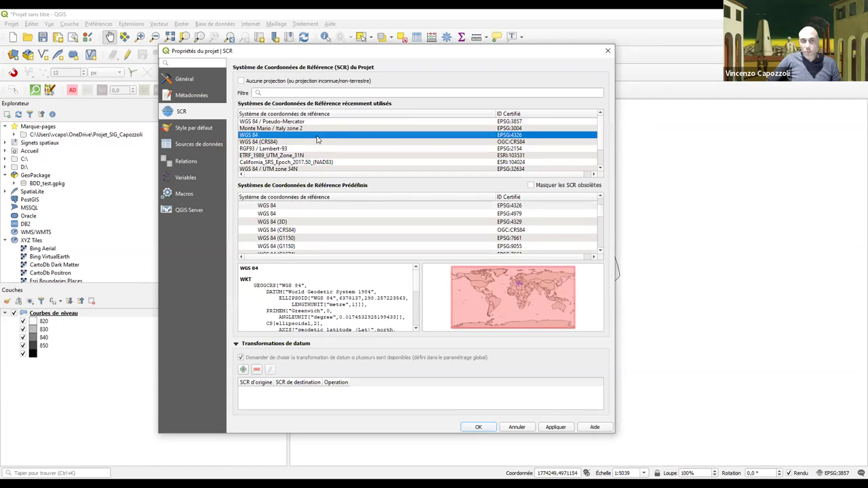
click(312, 122)
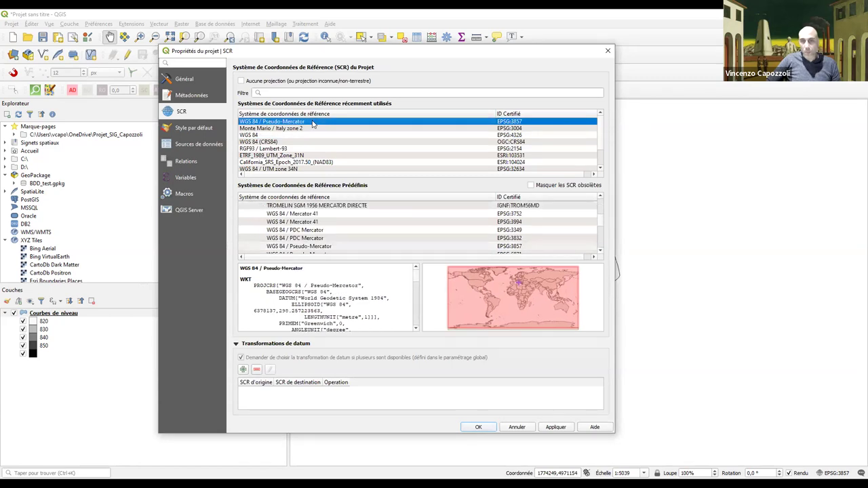
click(314, 136)
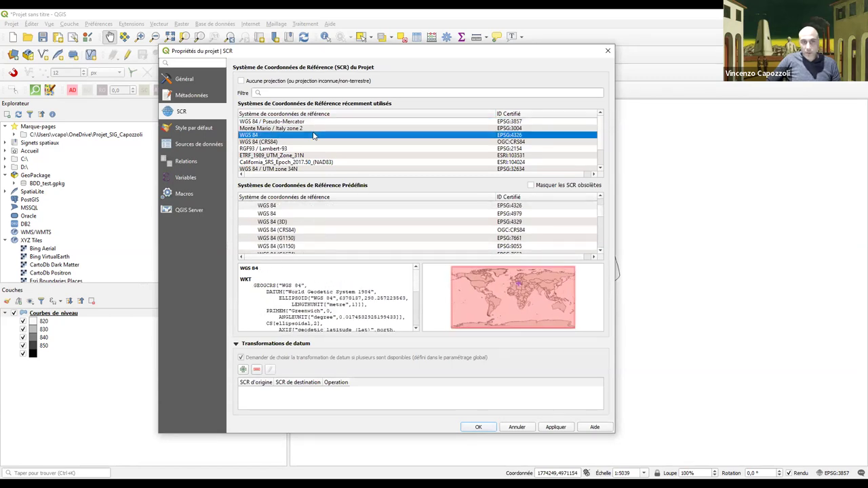
click(315, 123)
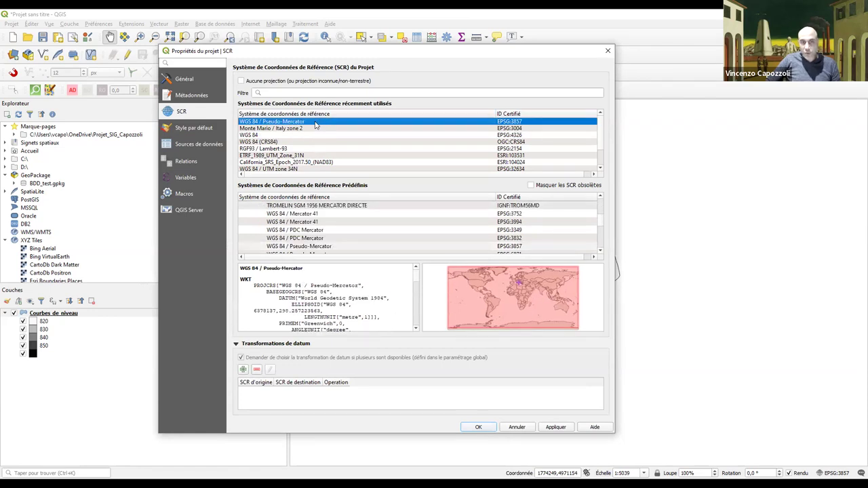
click(312, 137)
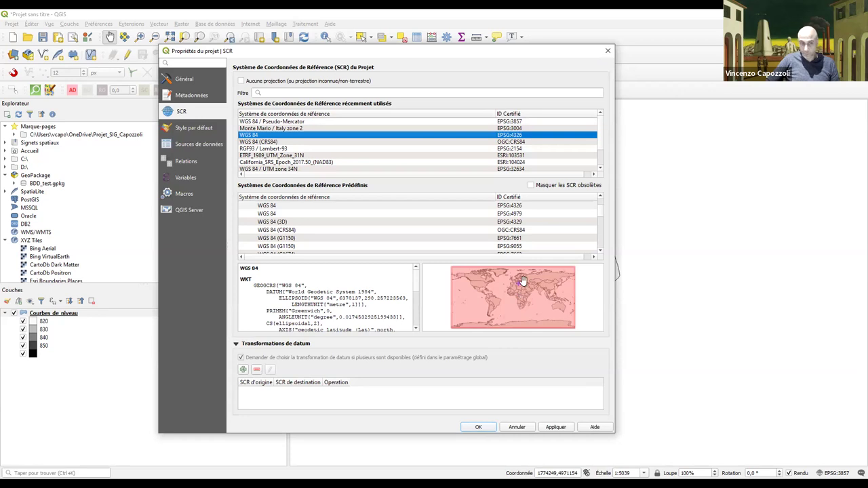
Step: Examine the WKT definition of WGS 84, including its datum, angle units, Proj4 string and extent
drag(400, 46, 400, 12)
scroll(411, 271, down, 2)
scroll(412, 271, down, 4)
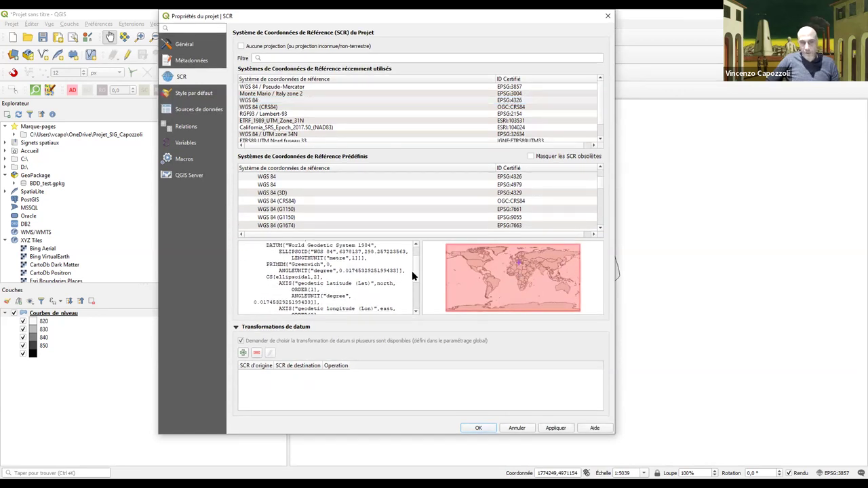
scroll(410, 294, up, 6)
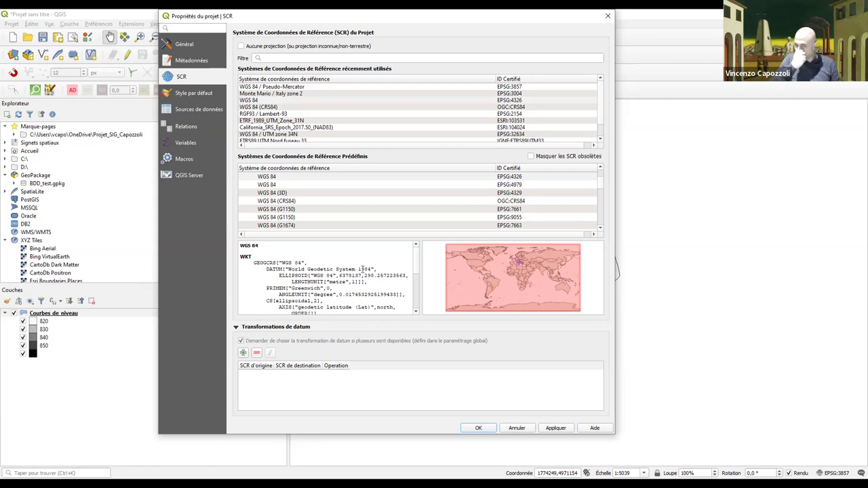
scroll(419, 269, down, 2)
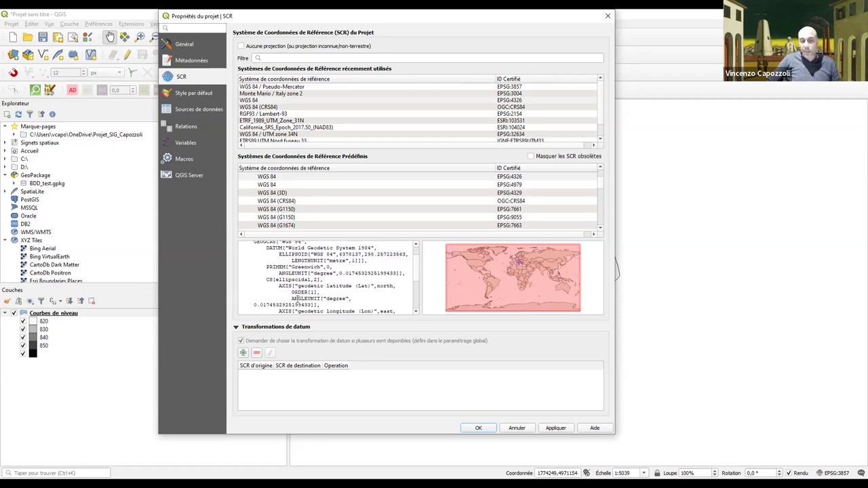
double_click(332, 299)
drag(416, 269, 414, 307)
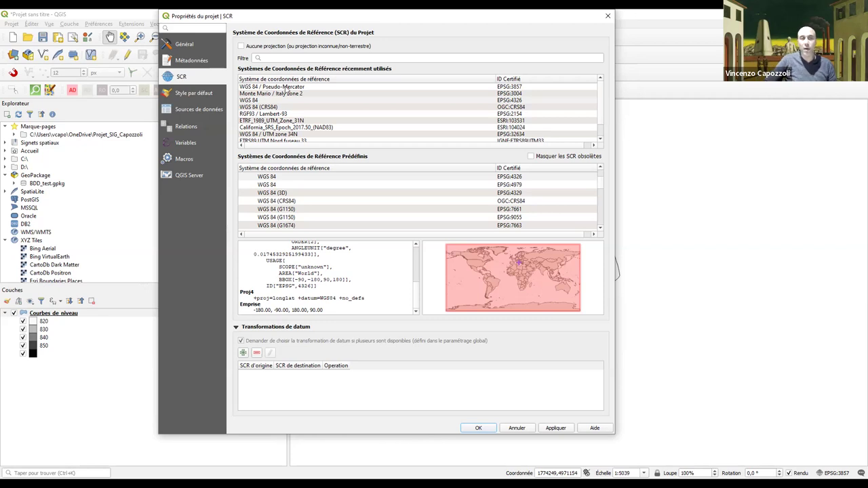
Step: Compare the LENGTHUNIT entries in the WKT definitions of WGS 84 / Pseudo-Mercator (EPSG:3857) and WGS 84 (EPSG:4326)
click(287, 88)
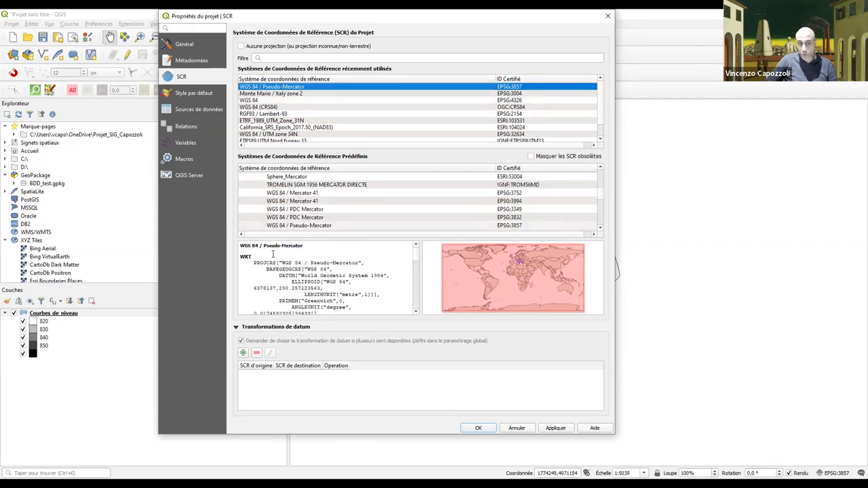
double_click(321, 294)
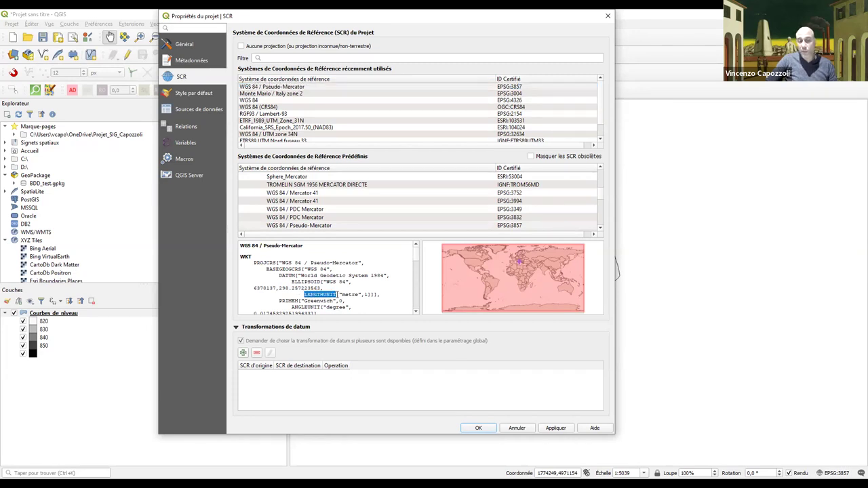
drag(337, 294, 354, 295)
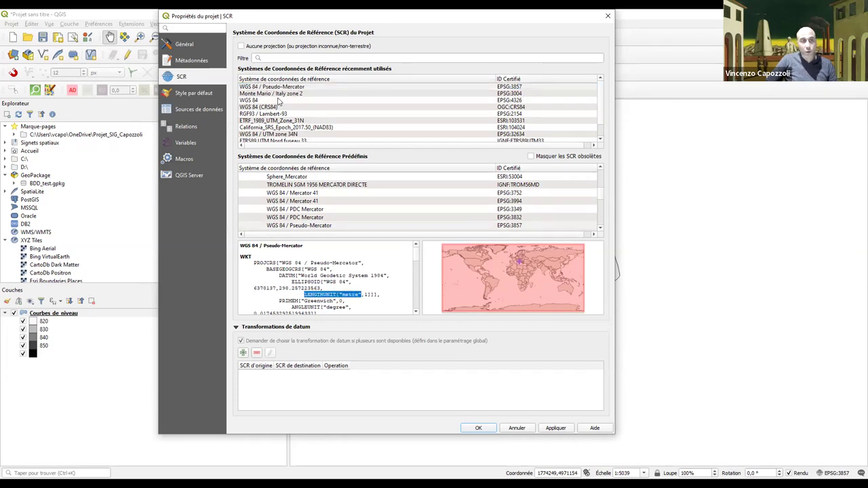
click(278, 101)
drag(293, 282, 366, 282)
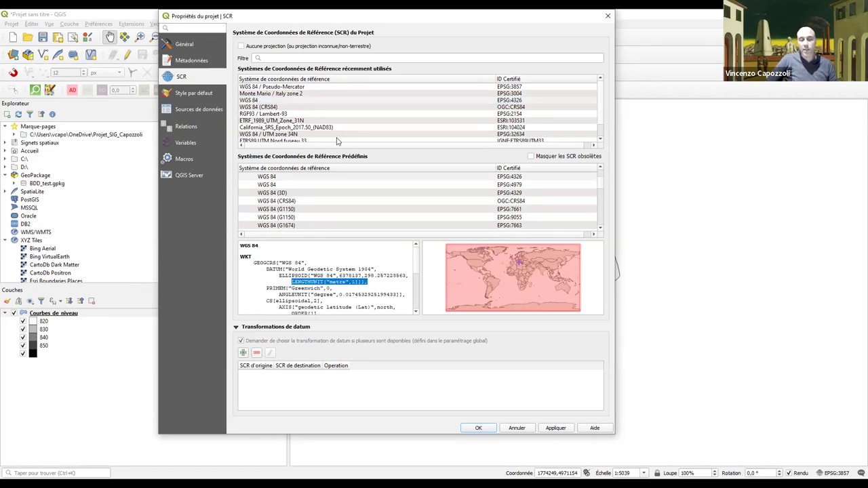
Step: Select WGS 84 / Pseudo-Mercator (EPSG:3857) as the project's coordinate reference system, check its length unit, and apply and close the project properties
click(315, 87)
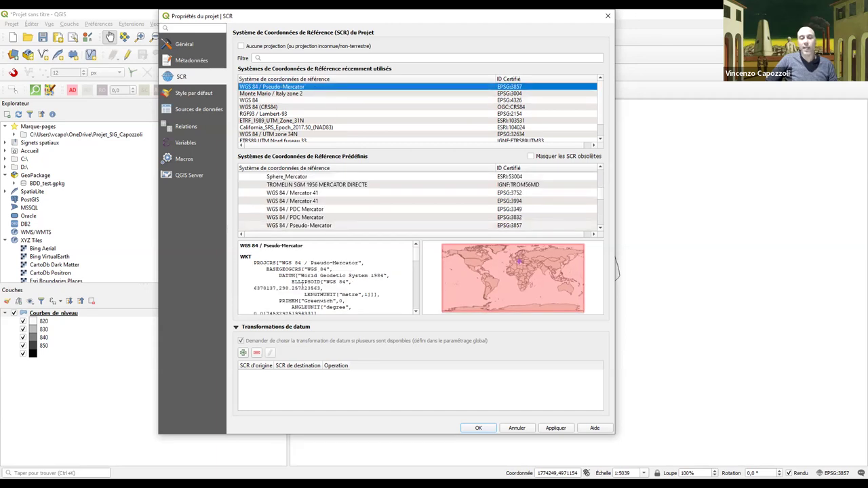
drag(295, 293, 385, 294)
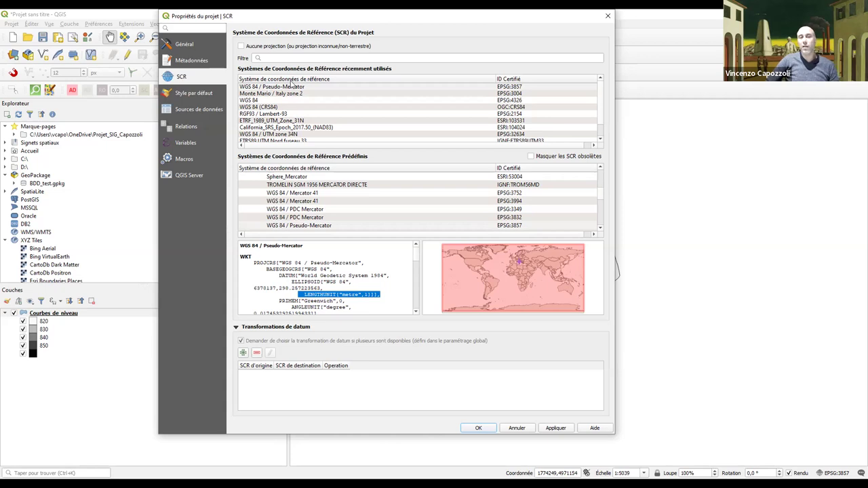
scroll(303, 105, down, 1)
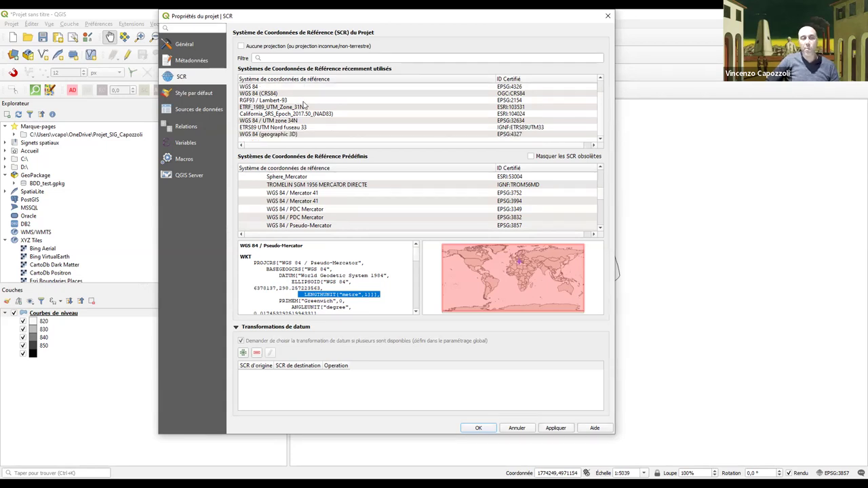
click(565, 431)
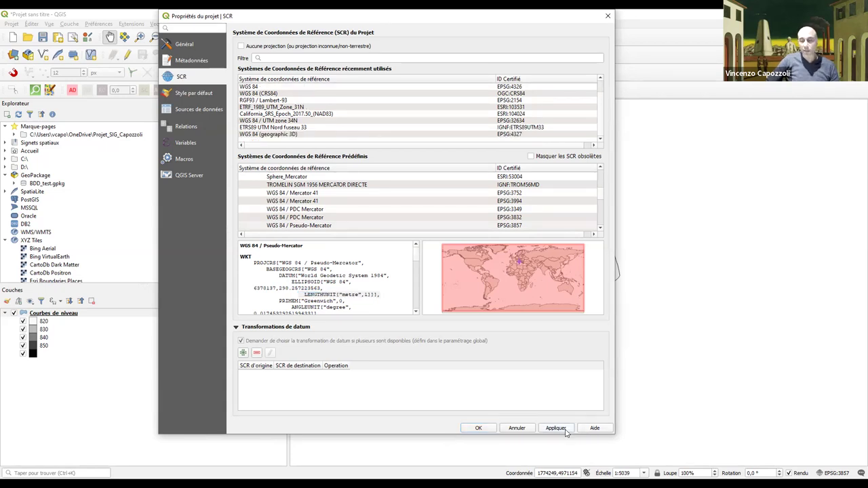
click(479, 429)
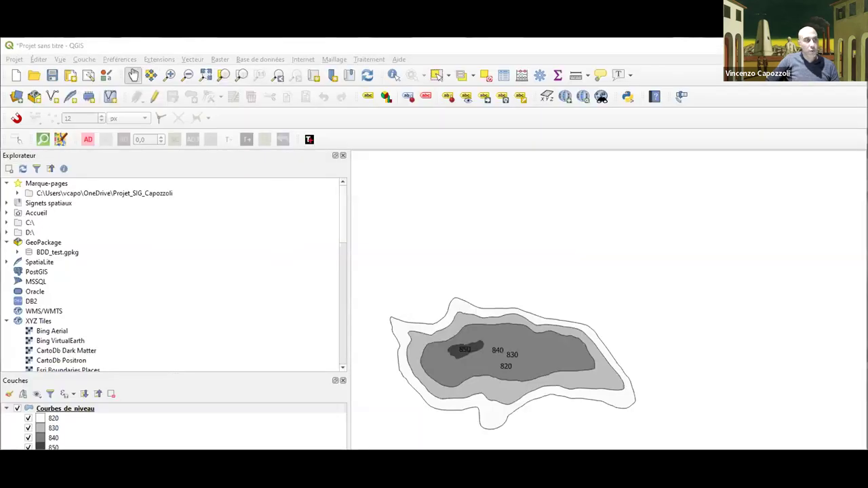
Step: Remove the Courbes de niveau layer from the project and confirm the removal
click(63, 408)
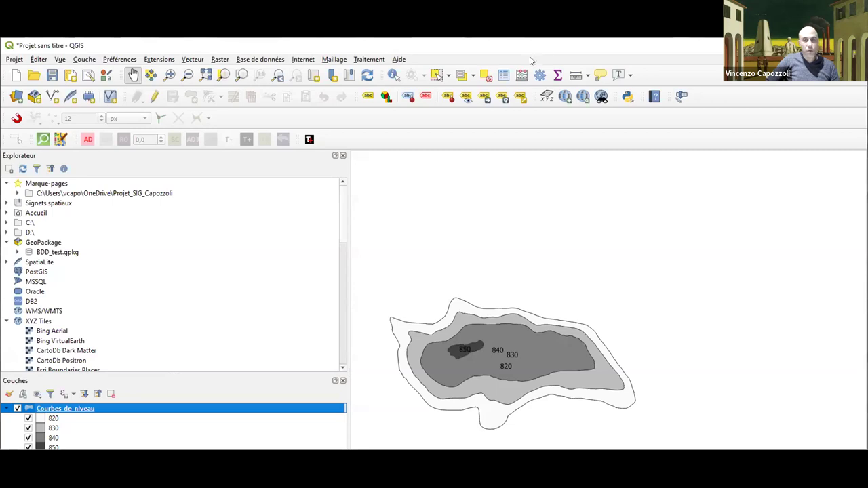
right_click(64, 409)
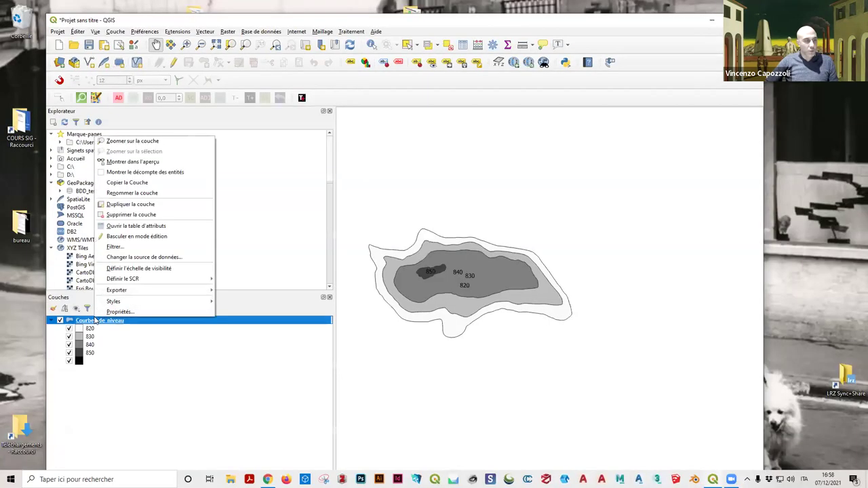
click(132, 214)
click(396, 266)
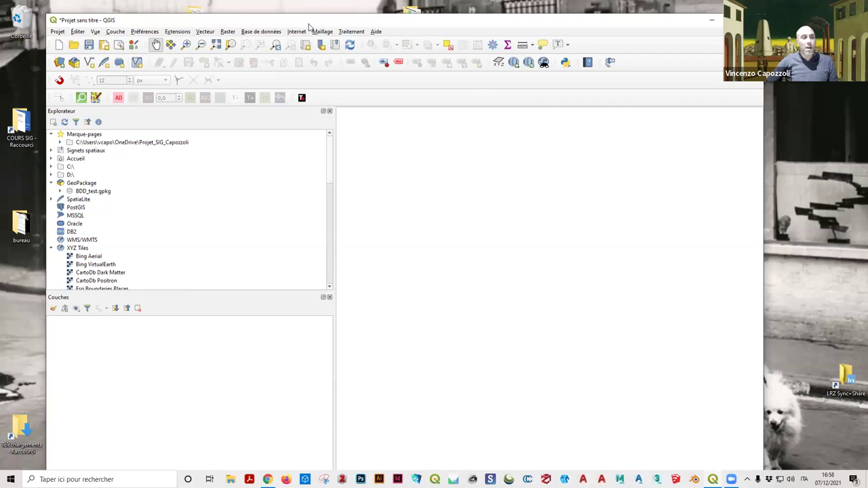
Step: Move the QGIS window out of the way, open the sites_prospection folder from the desktop, and place it beside QGIS
drag(309, 24, 312, 182)
double_click(281, 120)
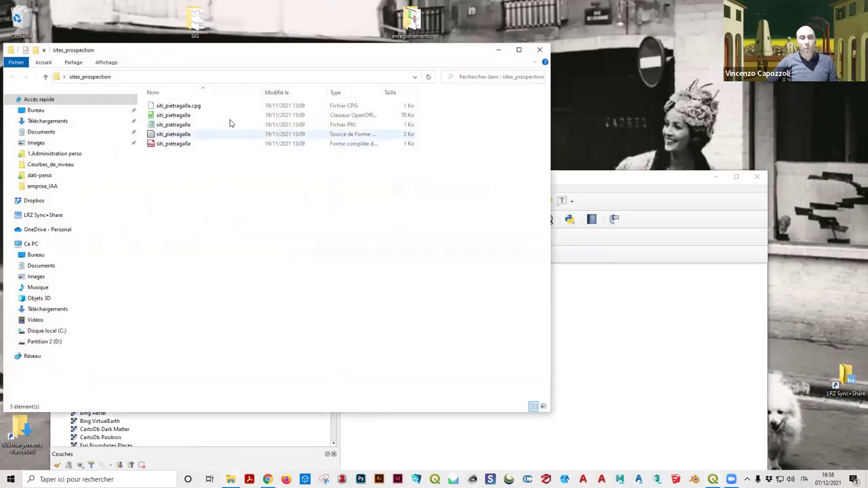
drag(256, 49, 223, 34)
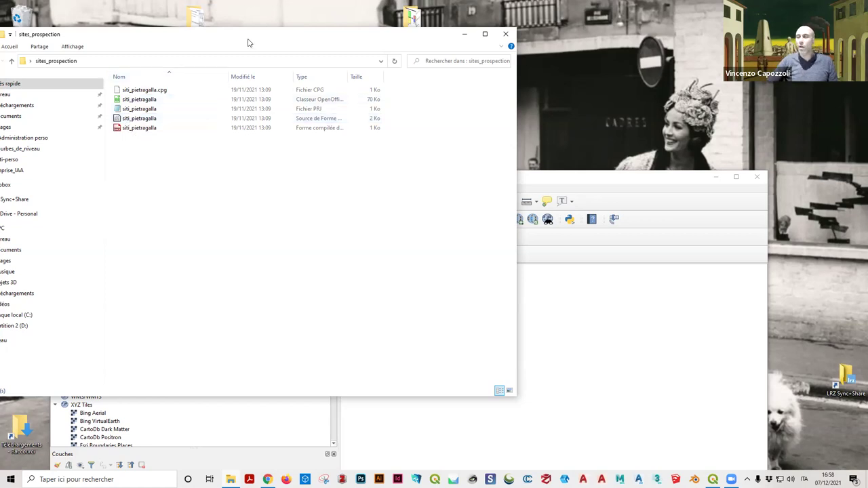
drag(248, 38, 235, 41)
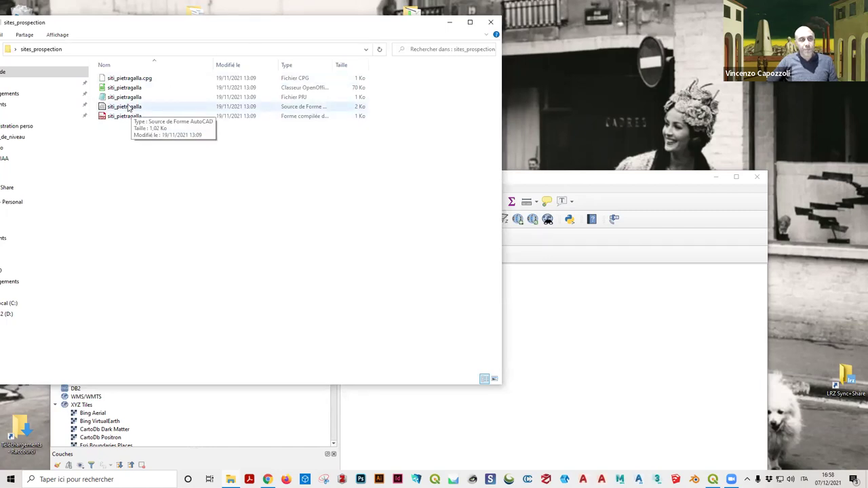
Step: Widen the folder's Type column to identify the siti_pietragalla shapefile (Source de Forme AutoCAD), and load it into the QGIS map
click(278, 65)
drag(280, 64, 304, 64)
double_click(357, 64)
click(326, 108)
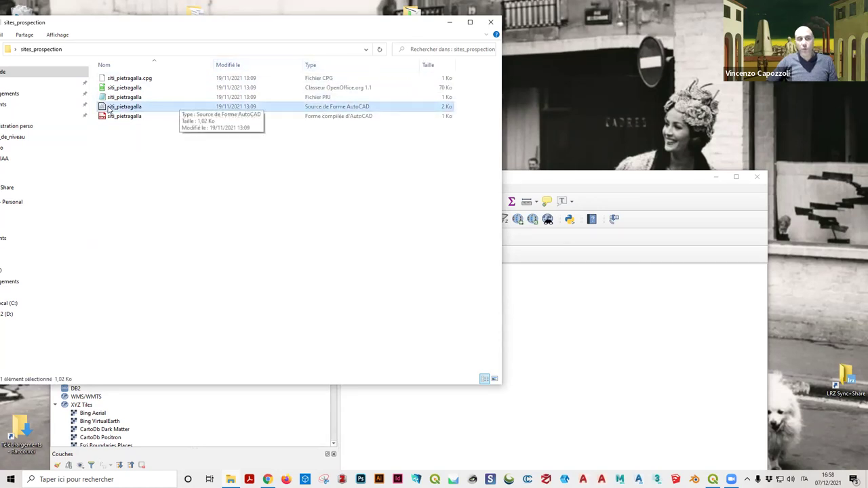
drag(120, 108, 546, 347)
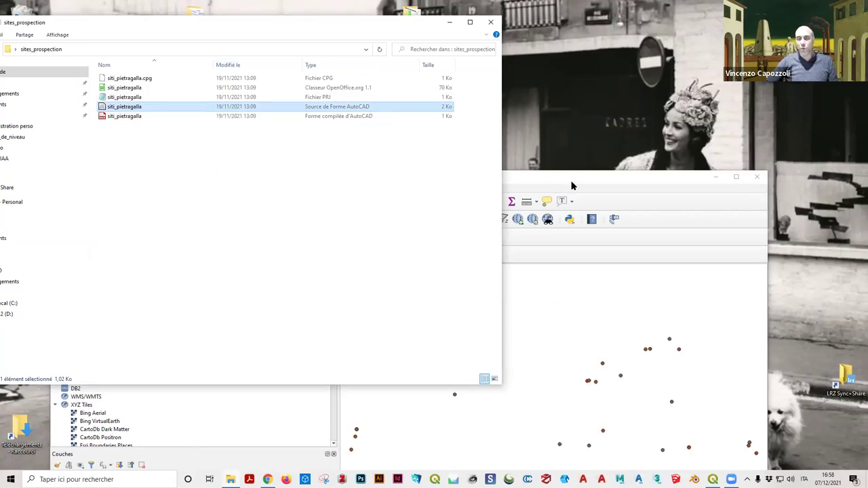
Step: Maximize QGIS, add the Bing Aerial XYZ tiles as a basemap, and place that layer below siti_pietragalla
click(572, 185)
drag(571, 185, 452, 68)
click(617, 65)
scroll(458, 188, down, 2)
scroll(59, 249, down, 1)
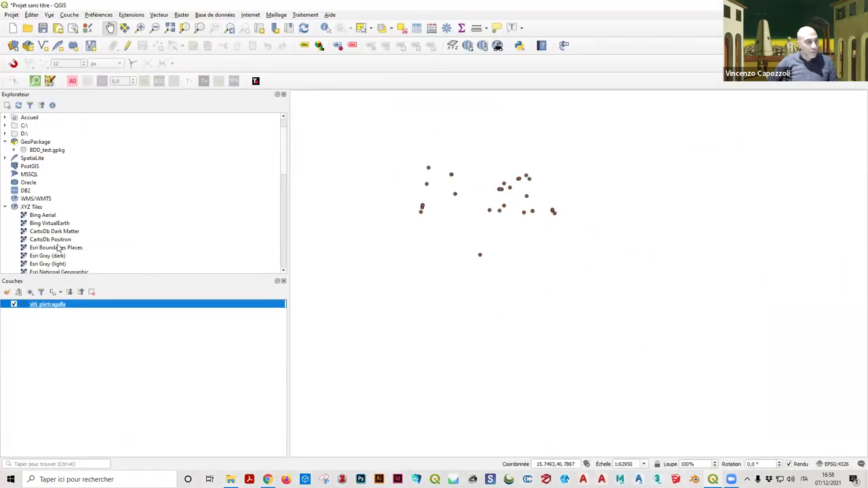
double_click(42, 215)
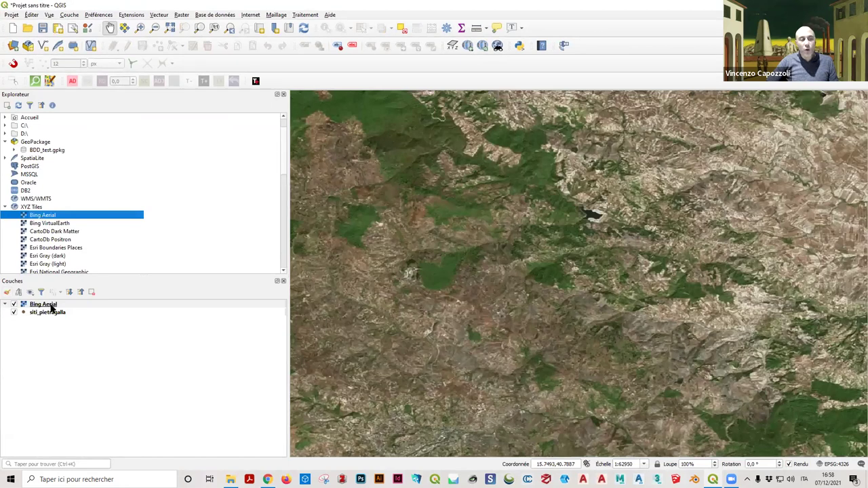
click(40, 307)
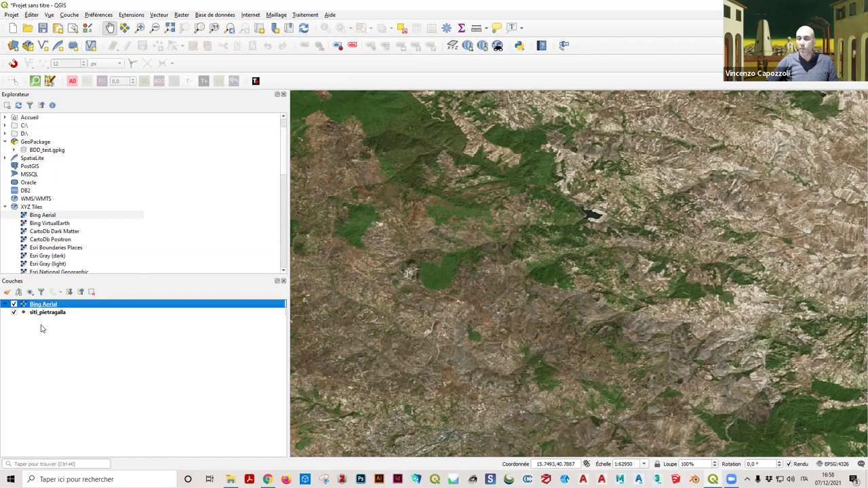
drag(41, 328, 41, 327)
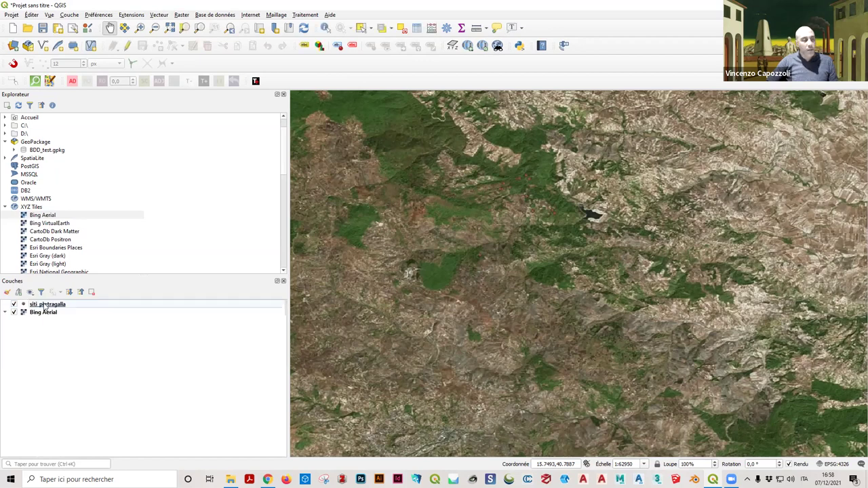
Step: Set the Bing Aerial layer's global opacity to about 71% and apply it
double_click(45, 312)
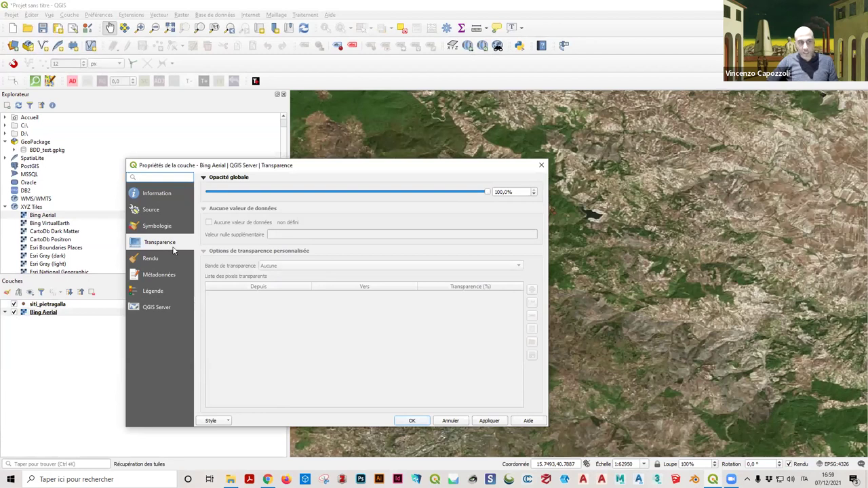
drag(487, 193, 407, 203)
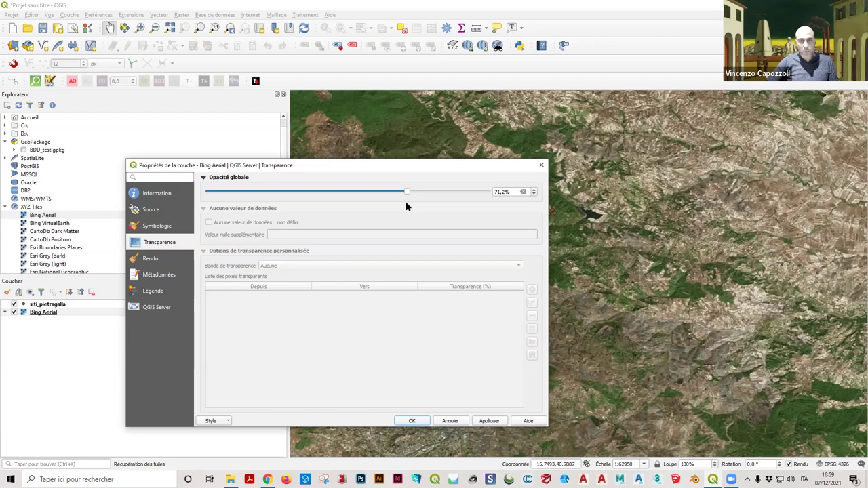
click(492, 421)
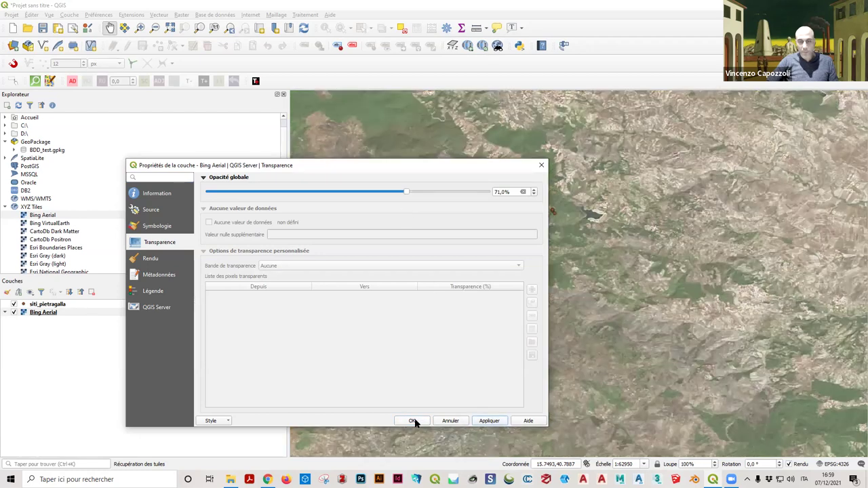
click(412, 420)
scroll(495, 195, up, 2)
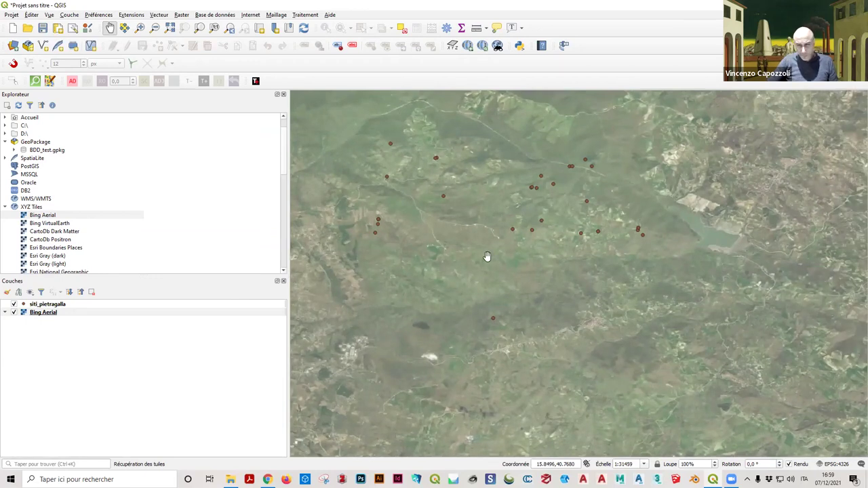
Step: Open the attribute table of the siti_pietragalla layer and enlarge its window to show all columns and more records
click(47, 307)
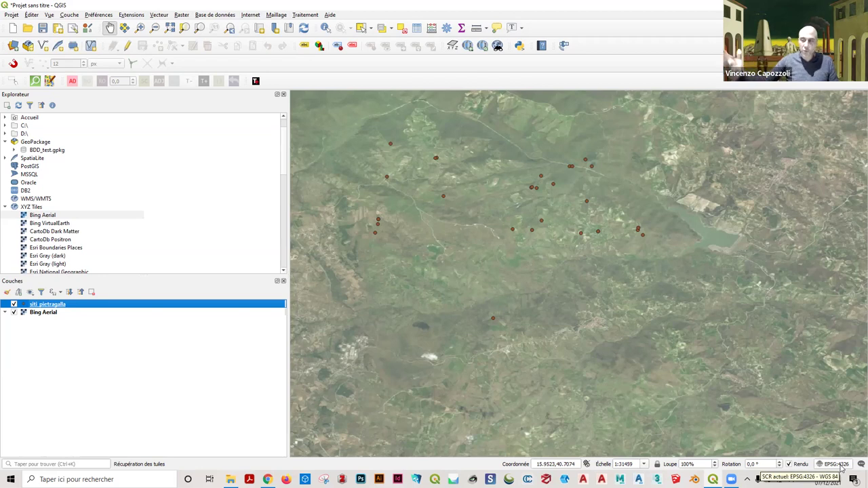
right_click(63, 306)
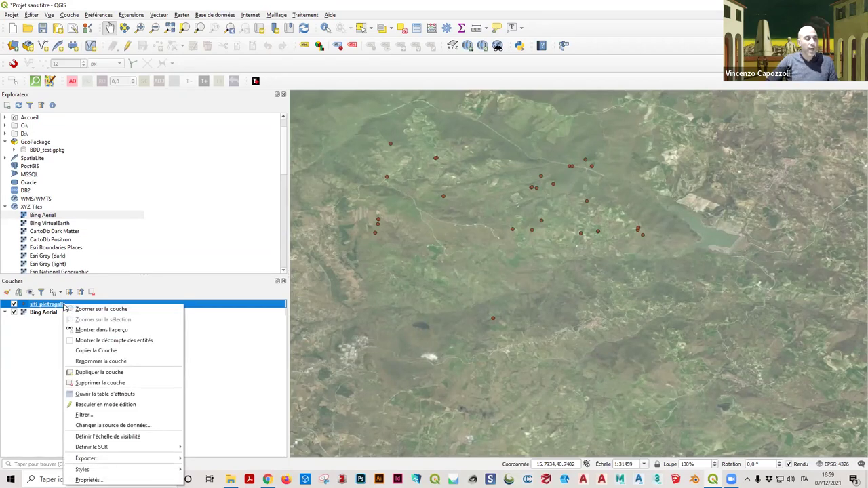
click(98, 394)
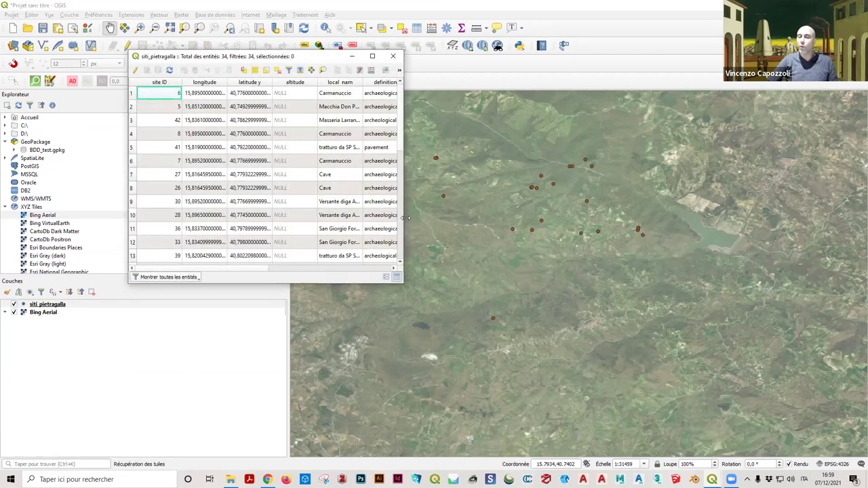
drag(406, 218, 568, 222)
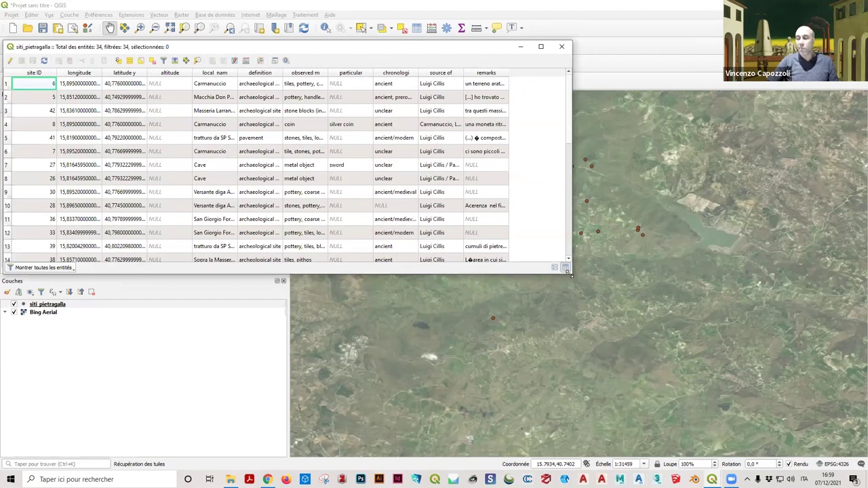
drag(570, 272, 638, 408)
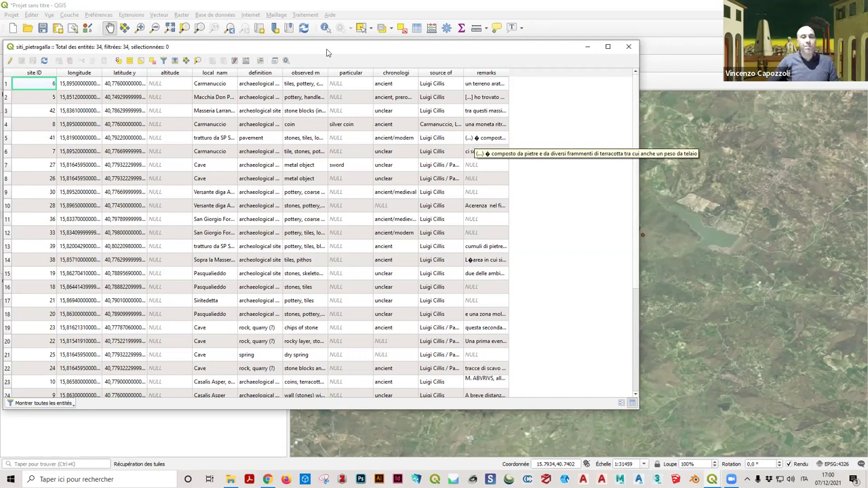
drag(333, 50, 366, 50)
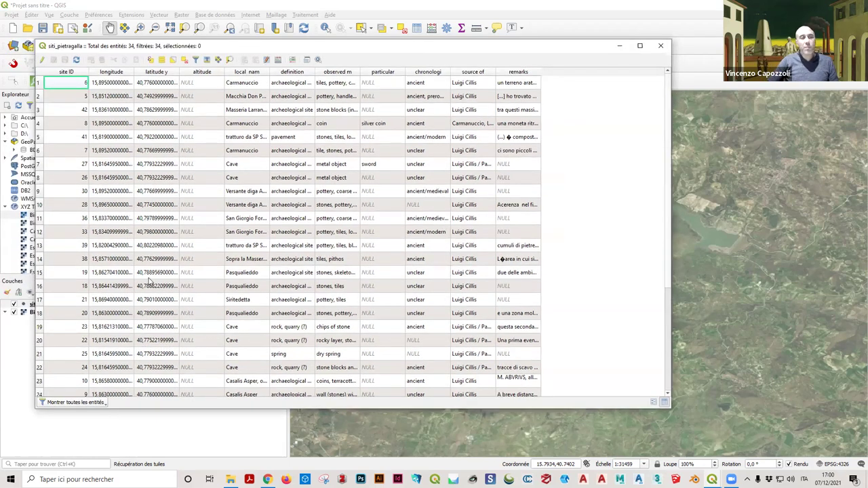
Step: Sort the attribute table by site ID, review the records, widen the observed m column to read its full text, and close the table
click(86, 72)
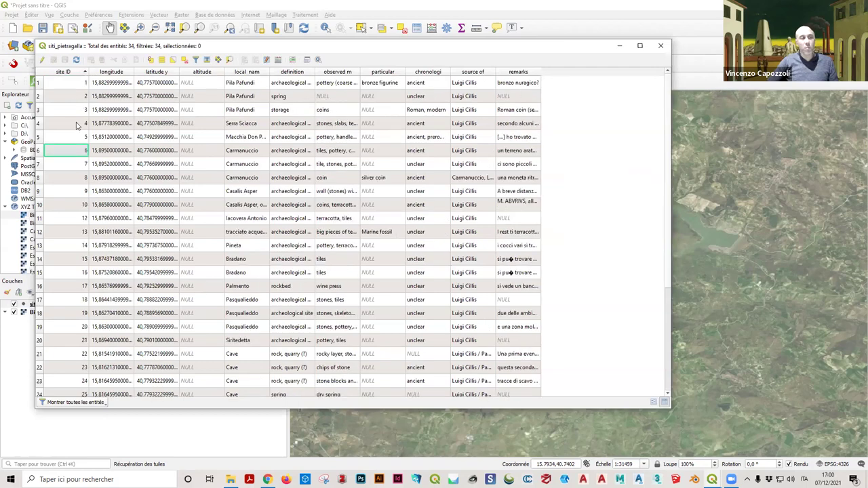
scroll(122, 194, down, 4)
scroll(123, 193, up, 3)
scroll(117, 203, down, 3)
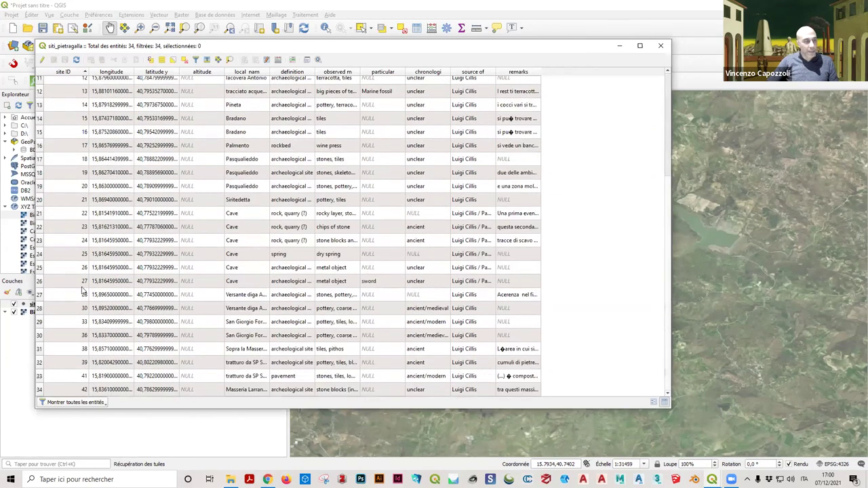
scroll(259, 318, up, 3)
scroll(260, 317, up, 1)
double_click(360, 71)
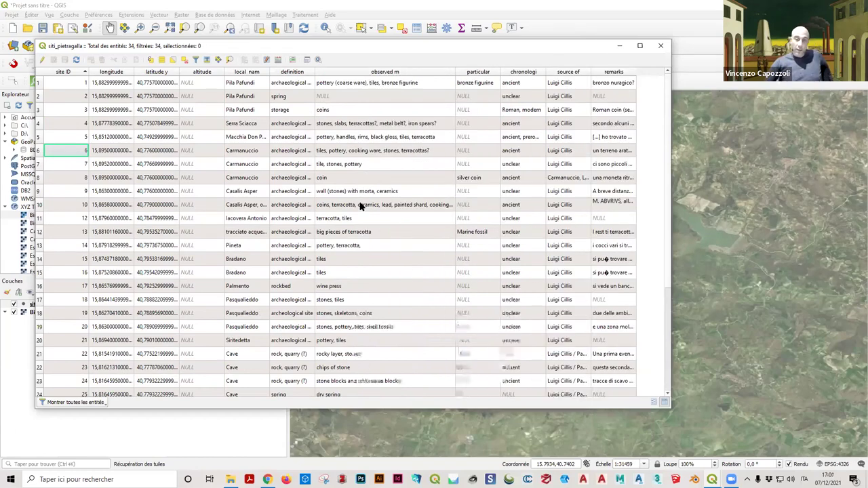
click(660, 46)
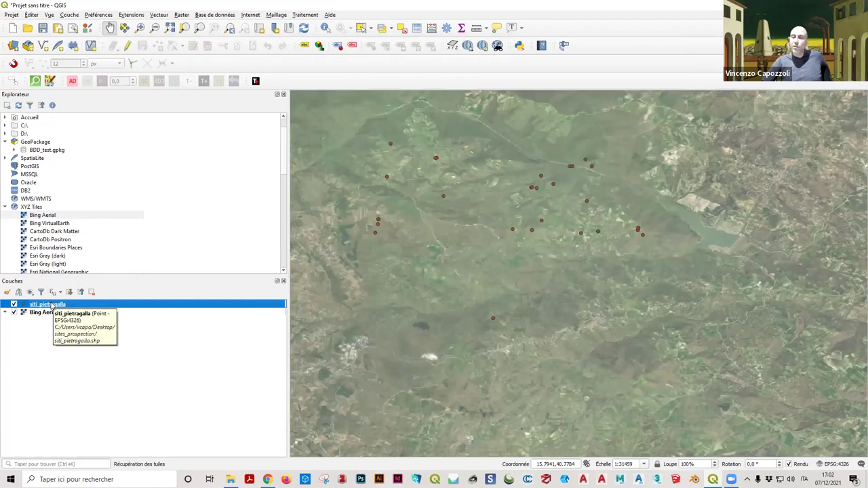
Step: Open the siti_pietragalla layer properties and switch its symbology to categorized on the chronologi field
double_click(51, 306)
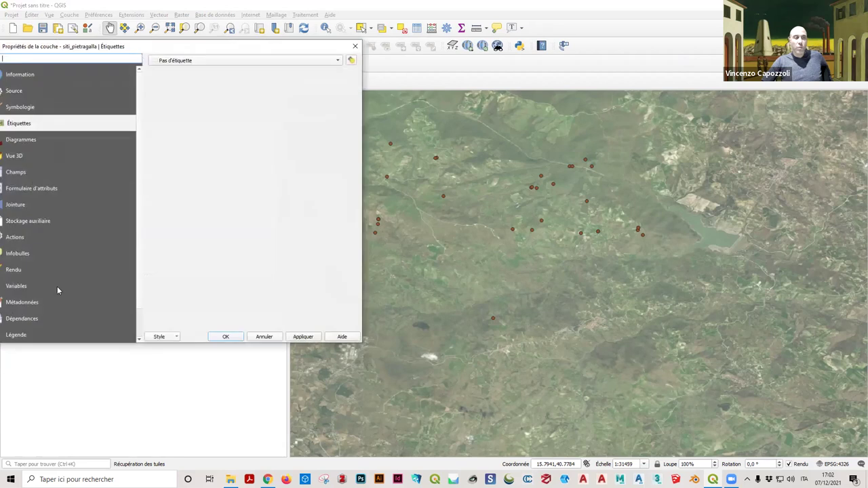
click(175, 62)
click(183, 59)
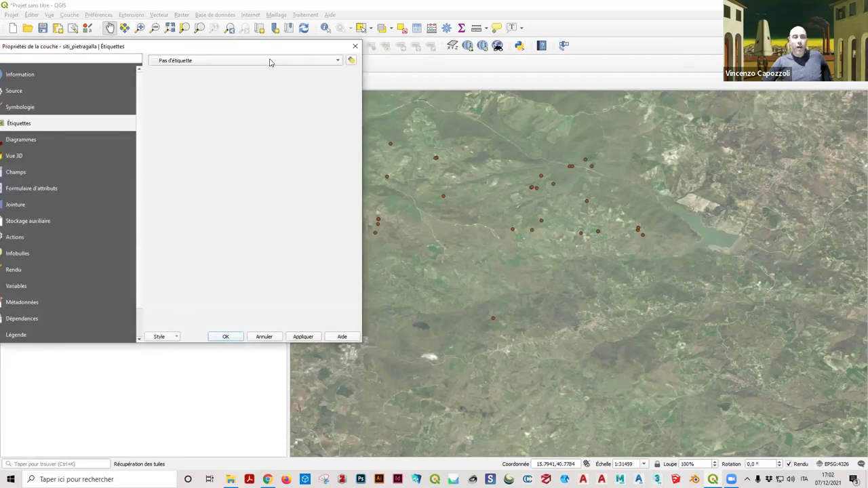
click(88, 107)
click(293, 60)
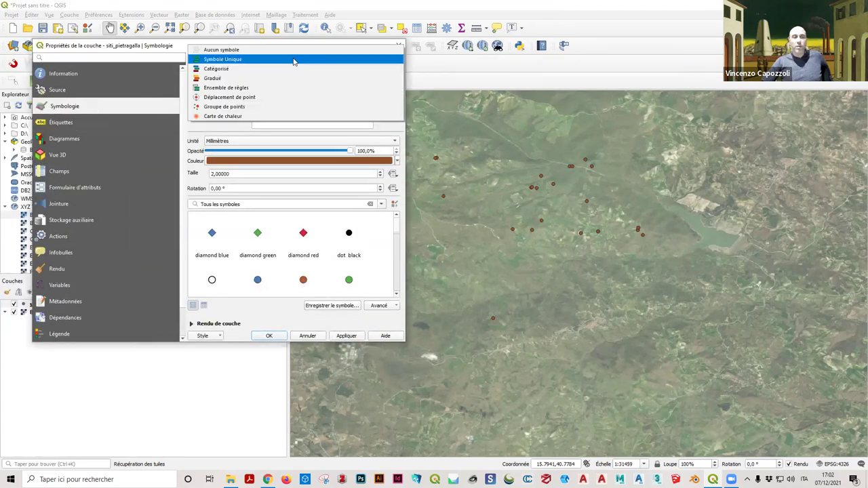
click(285, 69)
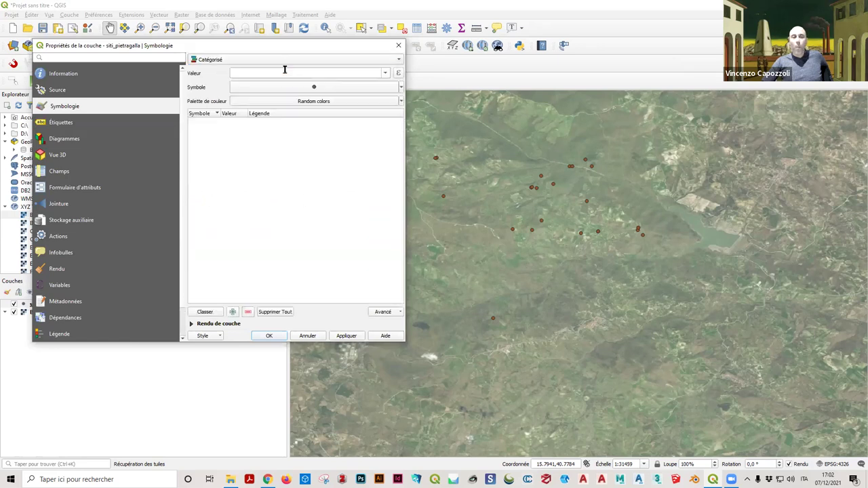
click(385, 73)
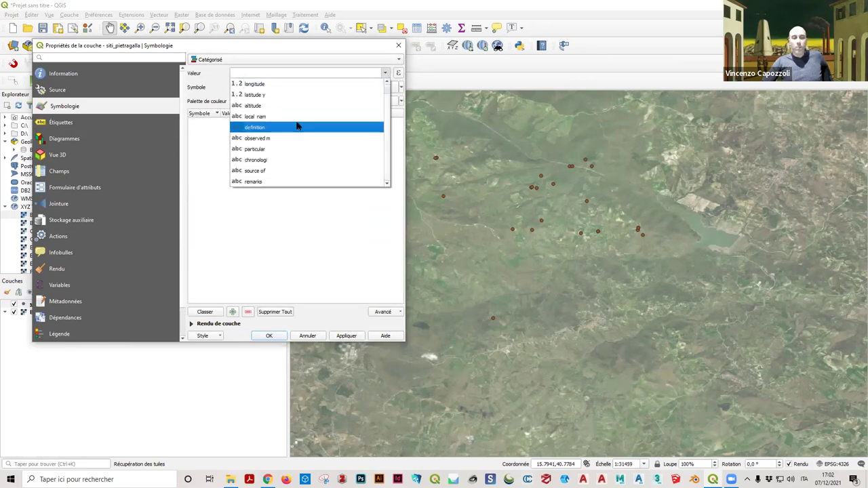
click(271, 162)
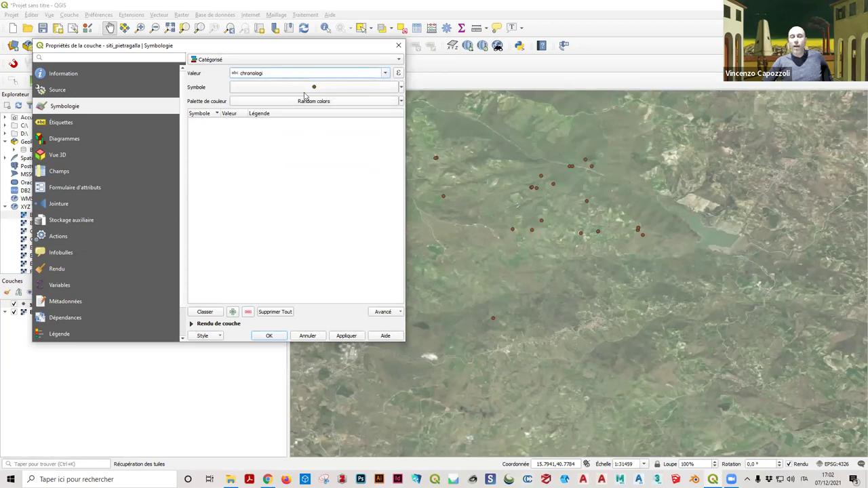
Step: Choose the Greens color ramp, invert it, and classify the chronologi values into categories
click(400, 102)
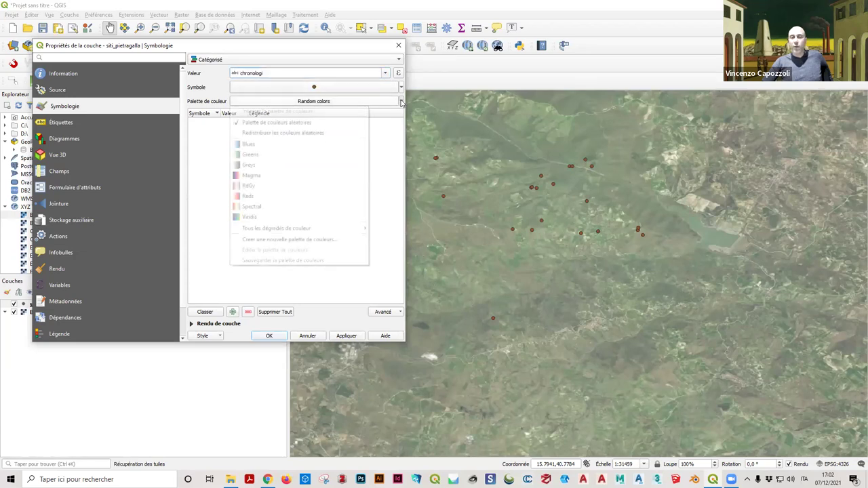
click(285, 156)
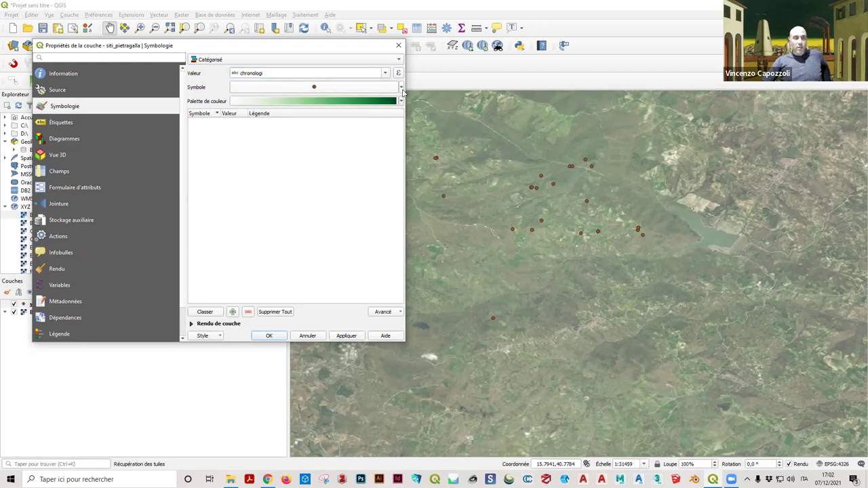
click(401, 101)
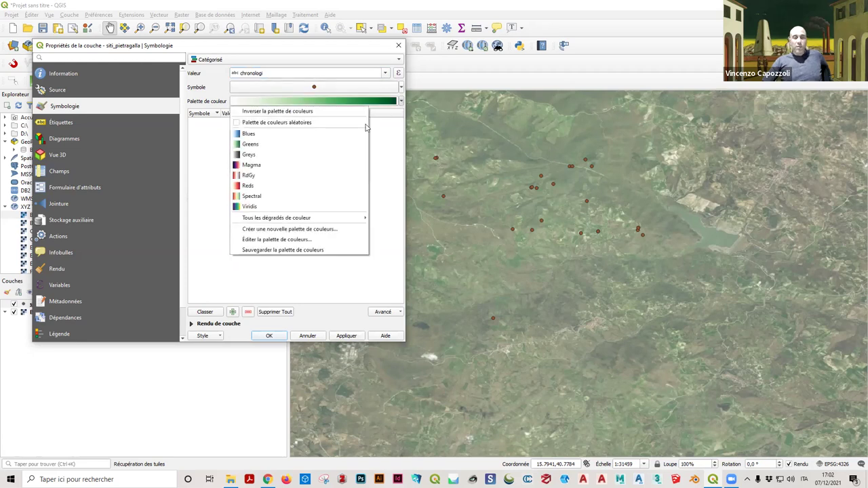
click(323, 113)
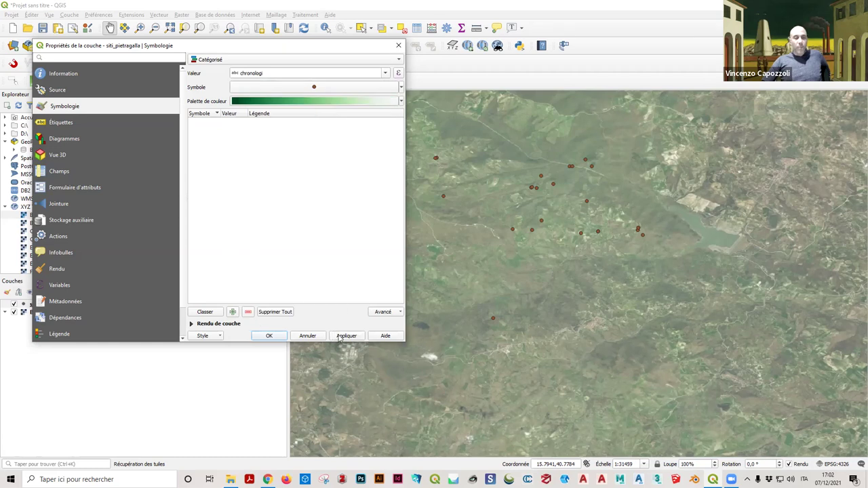
click(213, 312)
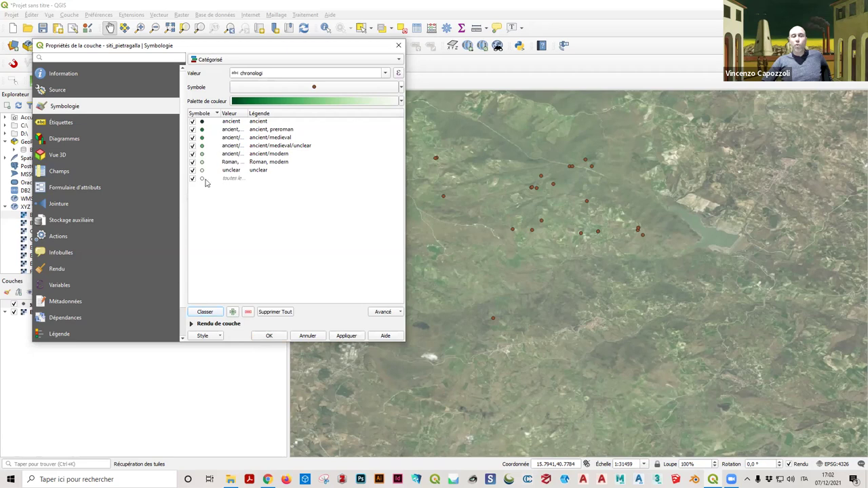
Step: Change the category color ramp to Reds, invert it, and apply the symbology to the layer
click(380, 101)
click(519, 101)
click(402, 101)
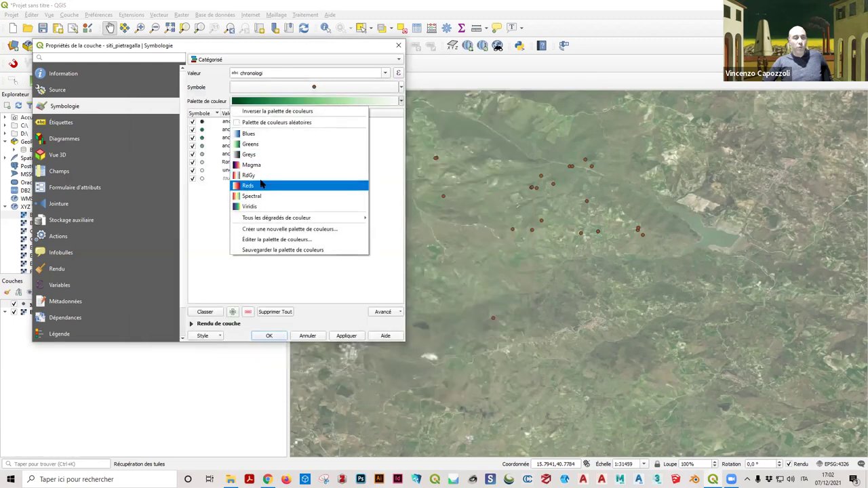
click(261, 184)
click(402, 101)
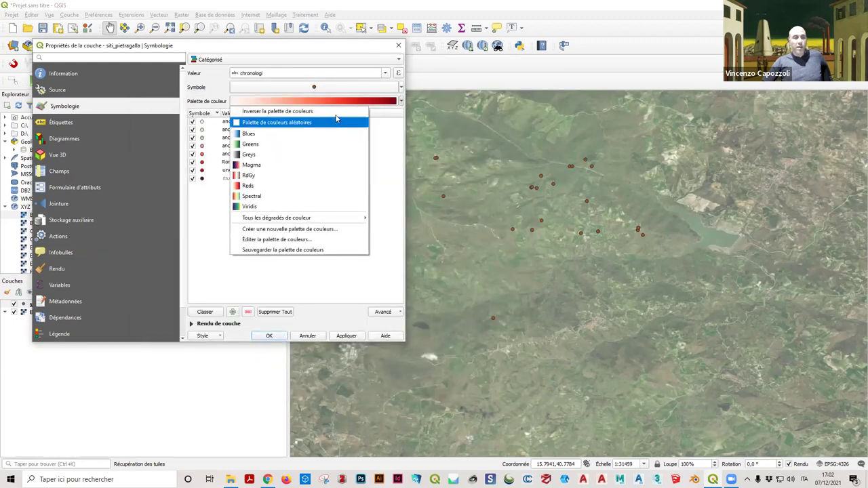
click(335, 111)
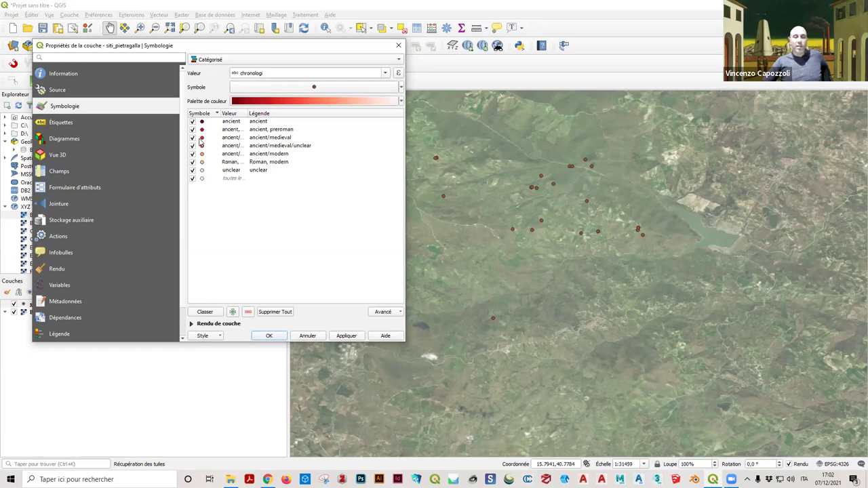
click(346, 336)
click(268, 336)
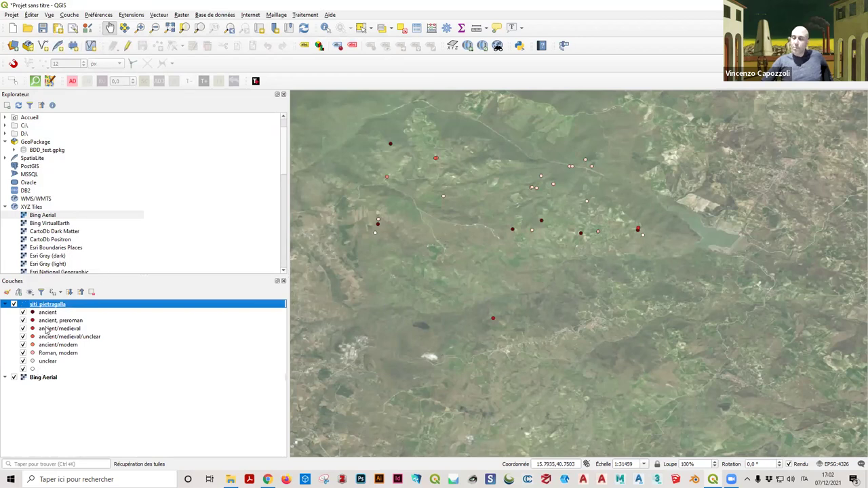
Step: Review the categorized sites on the map, then hide the siti_pietragalla layer and collapse its legend
scroll(445, 177, up, 1)
scroll(445, 176, down, 2)
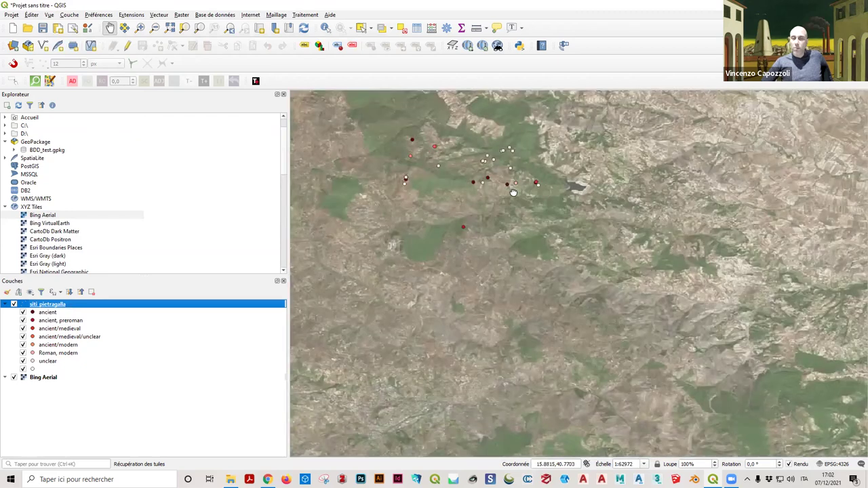
scroll(513, 193, up, 1)
drag(444, 215, 532, 269)
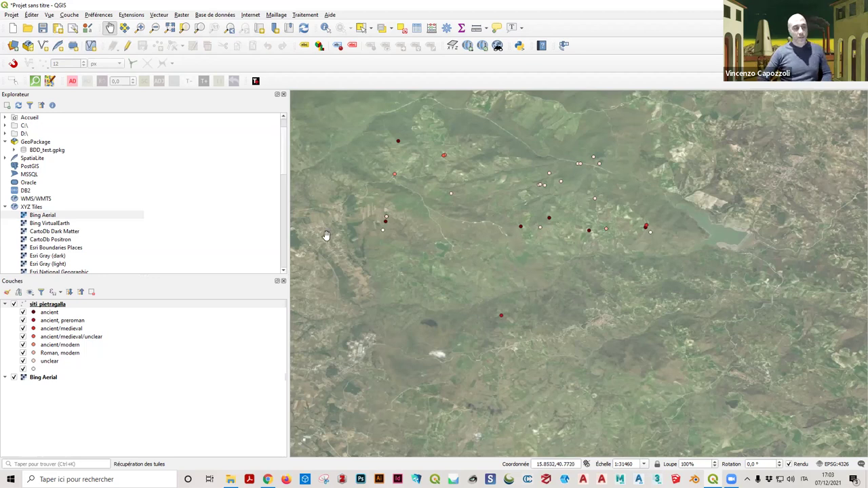
click(14, 304)
click(5, 305)
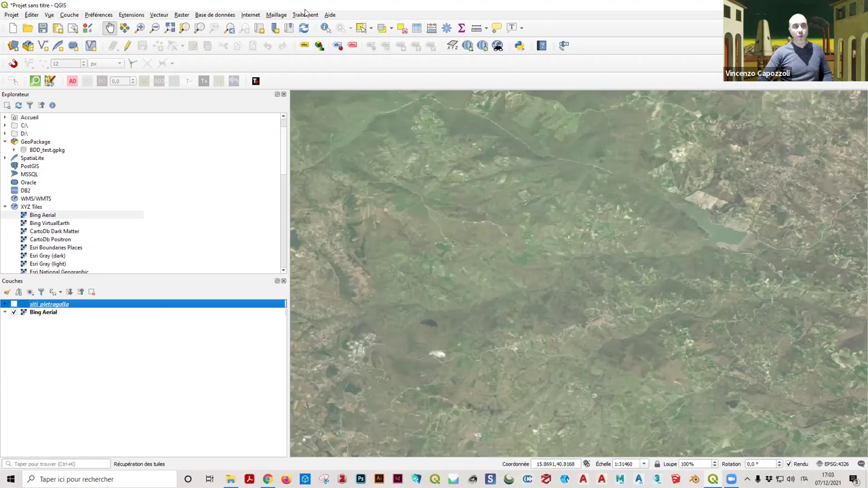
Step: Shrink the QGIS window, switch to File Explorer, and open the desktop's export_BDD_Lucanie-Antique folder in place of sites_prospection
double_click(305, 7)
click(204, 26)
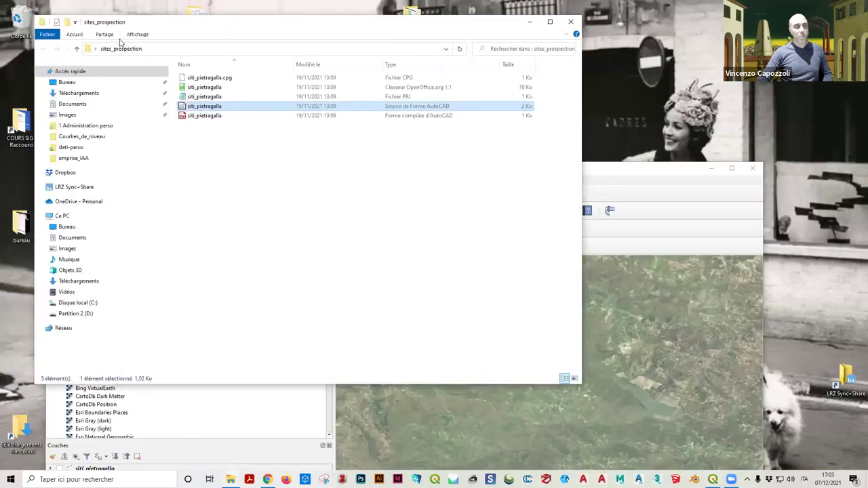
click(79, 50)
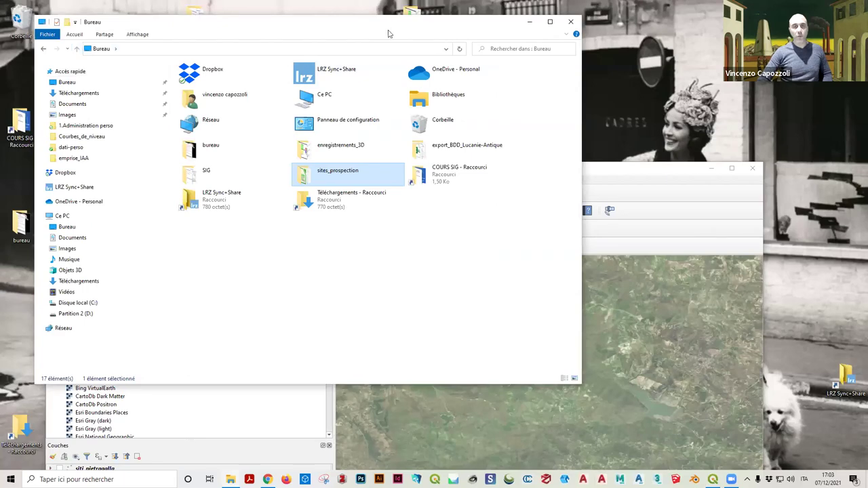
key(super+Left)
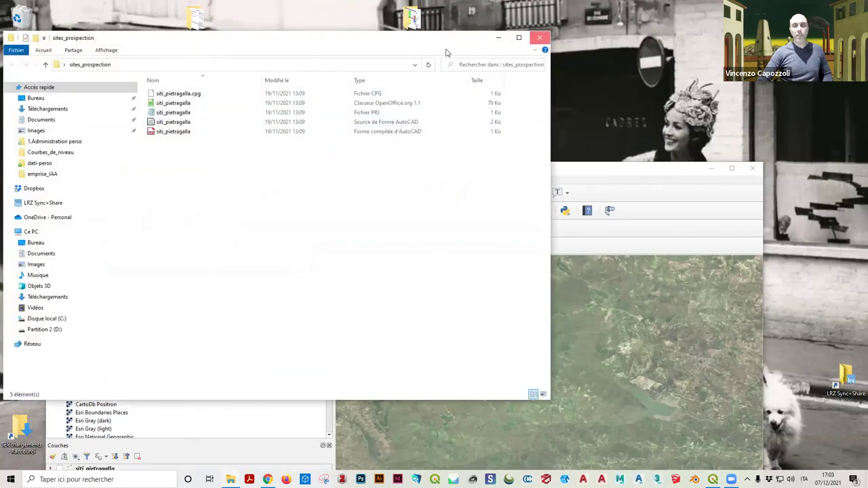
click(539, 38)
double_click(325, 121)
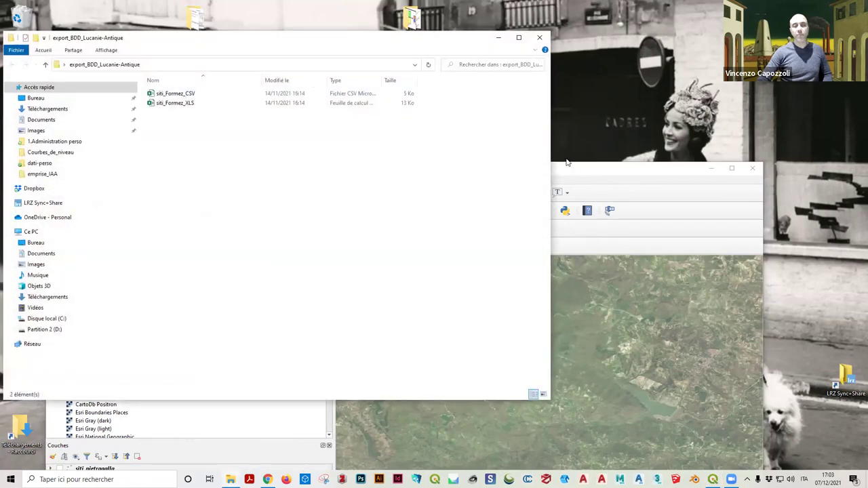
click(566, 160)
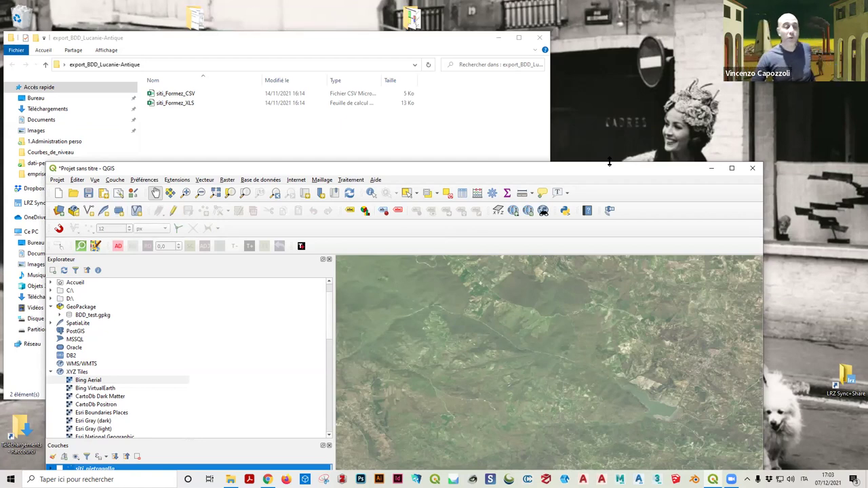
Step: Open siti_Formez_XLS in Excel, examine its chronology columns by century in a resized window, and close the workbook
double_click(217, 102)
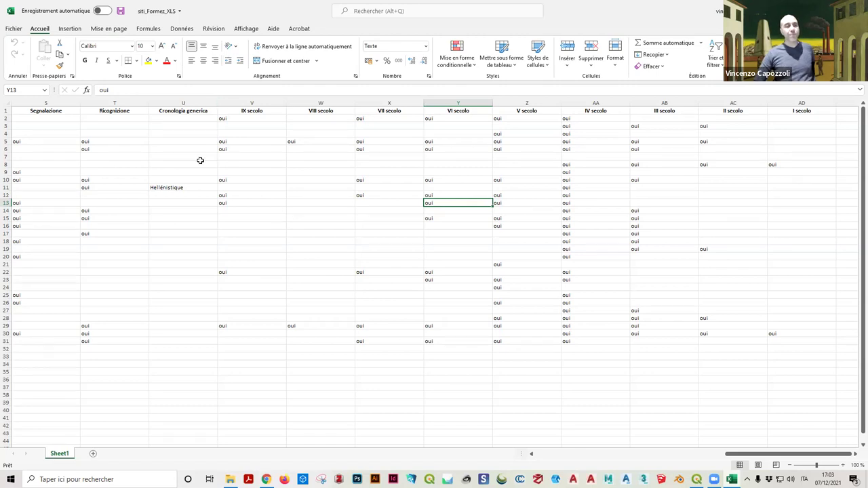
scroll(312, 232, down, 4)
scroll(312, 232, up, 4)
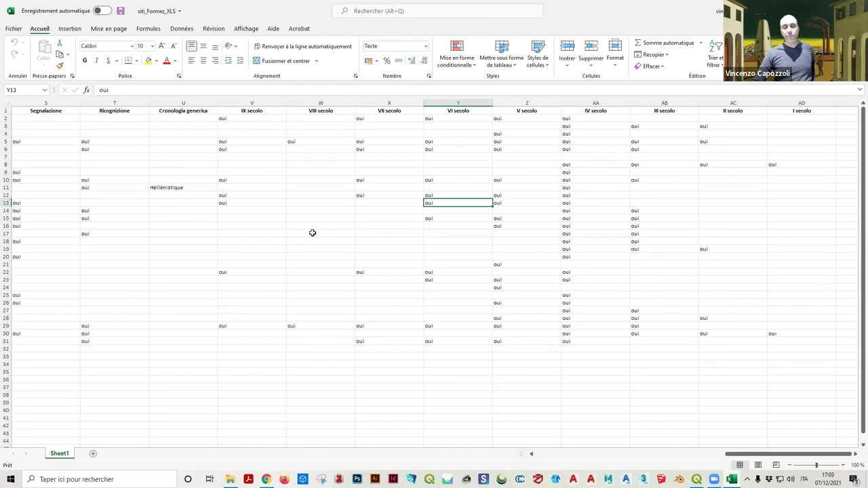
double_click(304, 11)
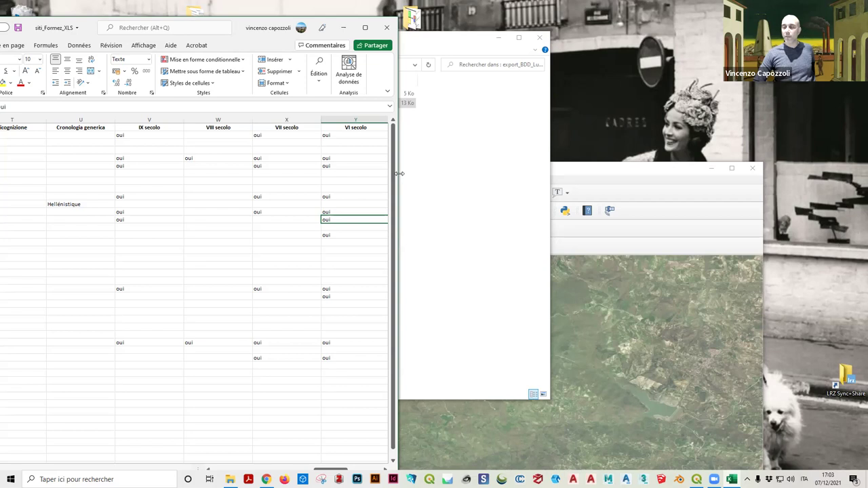
drag(399, 174, 647, 162)
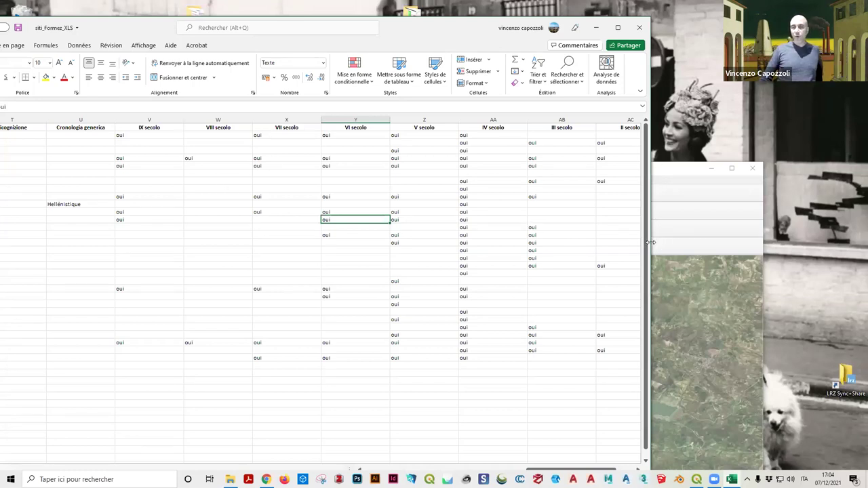
drag(649, 242, 690, 242)
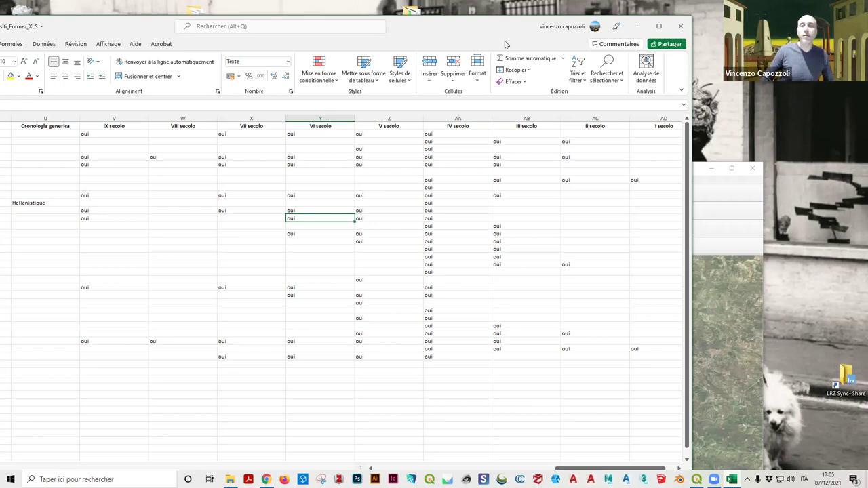
drag(490, 43, 490, 51)
click(643, 39)
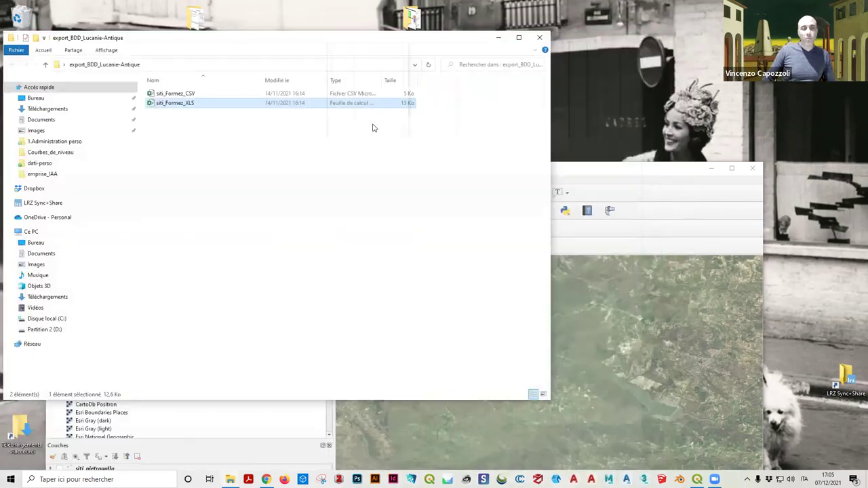
Step: Switch back to QGIS and start adding a delimited text layer
click(598, 167)
double_click(599, 168)
click(67, 17)
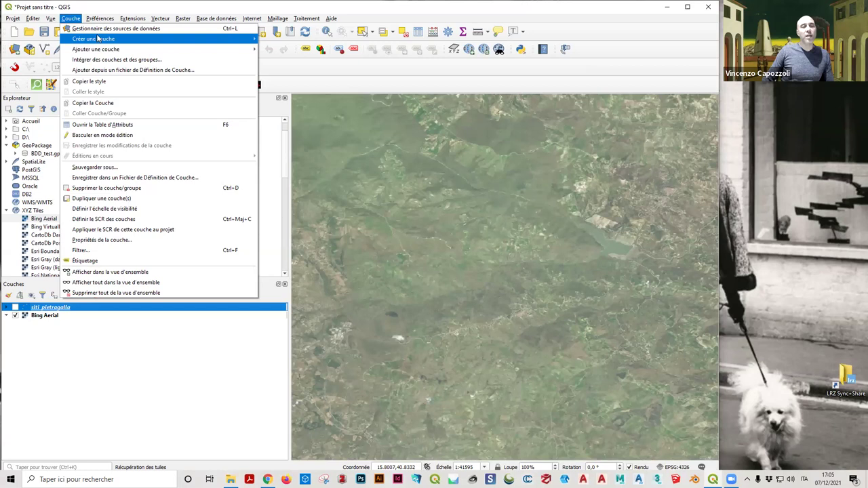
mouse_move(105, 54)
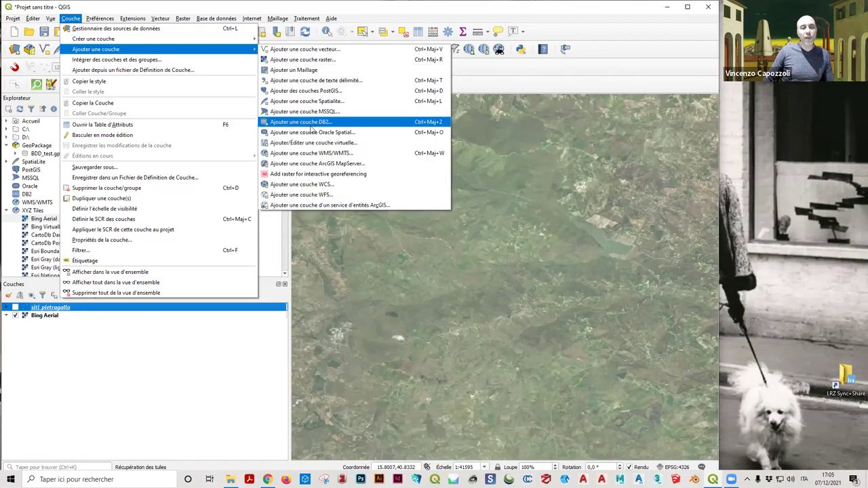
click(349, 81)
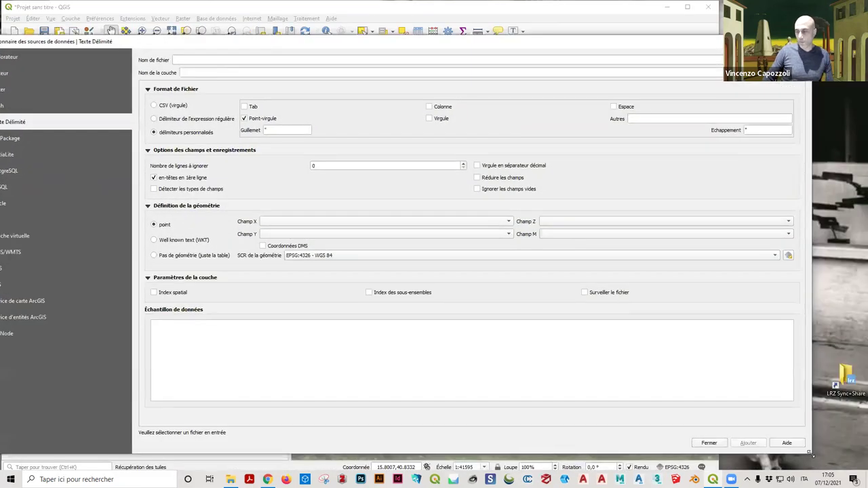
Step: Resize the data source dialog and load siti_Formez_CSV from the desktop's export_BDD_Lucanie-Antique folder as the input file
drag(813, 455, 513, 404)
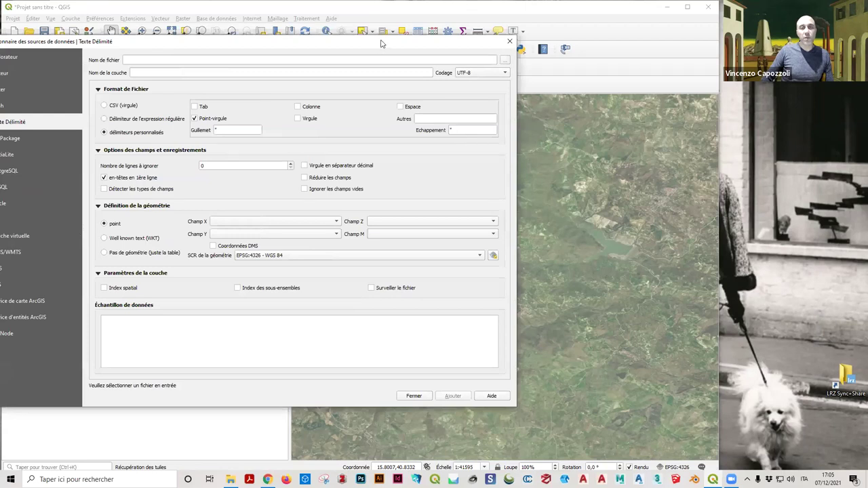
drag(380, 44, 438, 45)
click(562, 59)
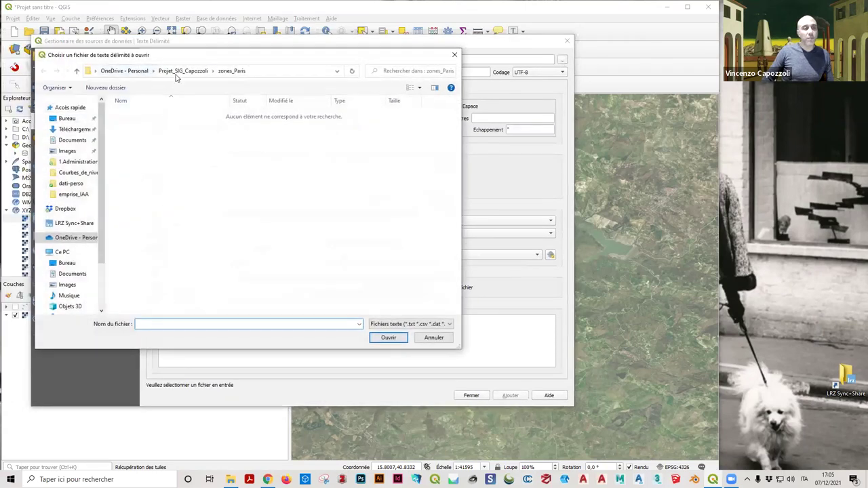
click(68, 118)
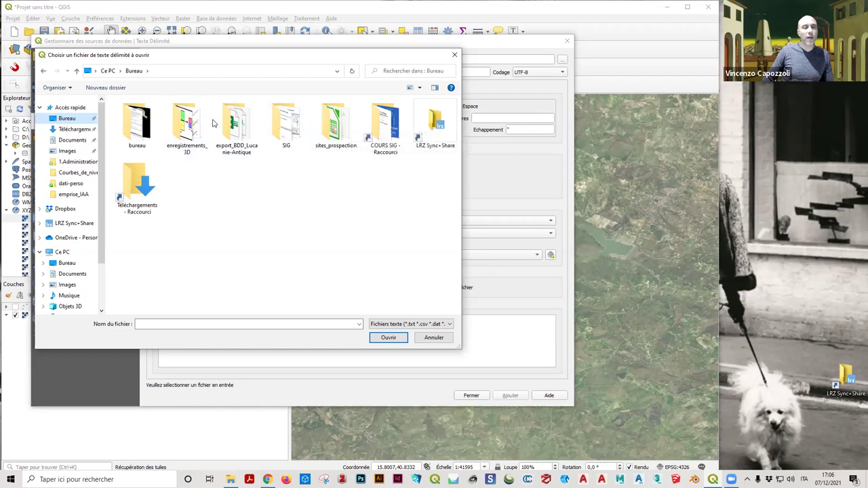
double_click(237, 126)
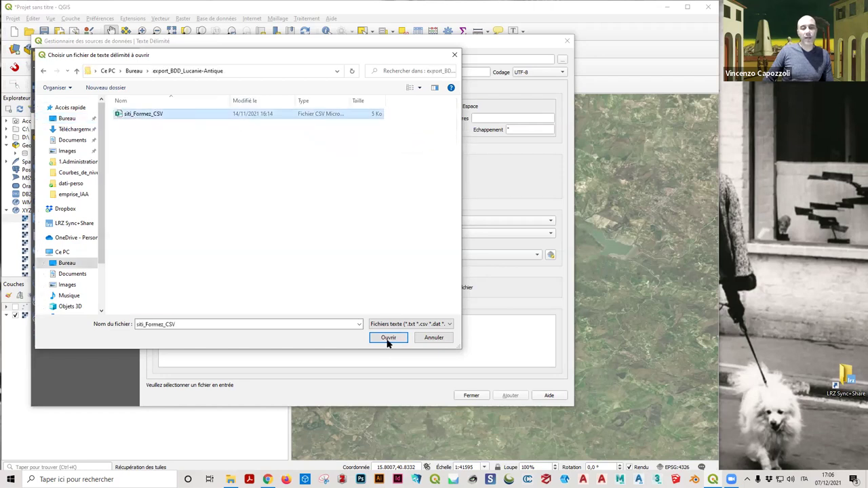
click(389, 337)
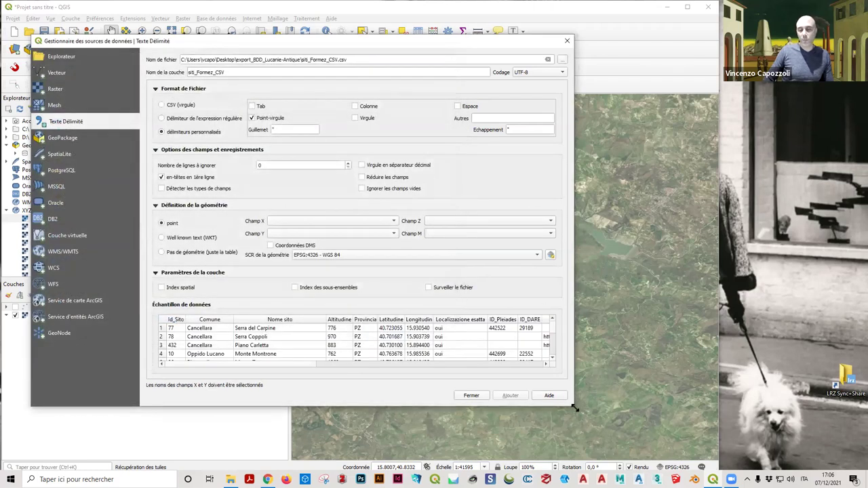
Step: Enlarge the dialog and compare the sample data under CSV comma format and custom semicolon delimiters, ending on the custom delimiters
drag(574, 407, 700, 468)
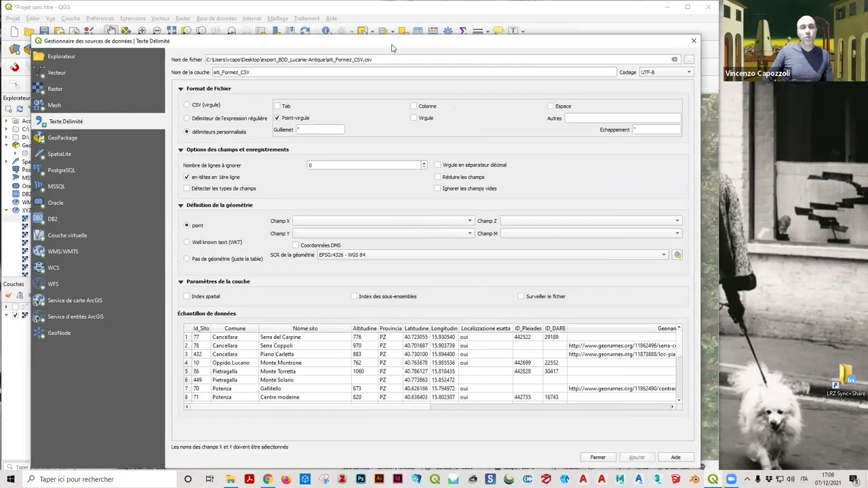
drag(391, 47, 344, 24)
mouse_move(359, 383)
mouse_down()
mouse_move(533, 397)
mouse_move(659, 392)
mouse_move(349, 386)
mouse_up()
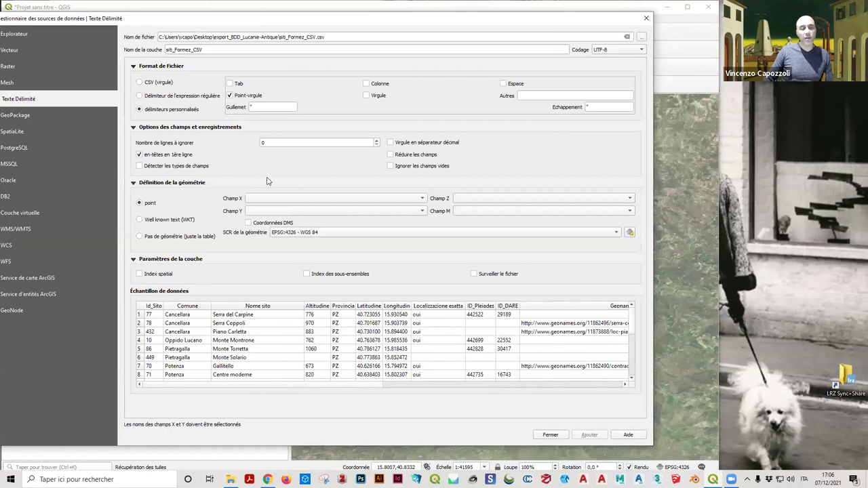
click(140, 82)
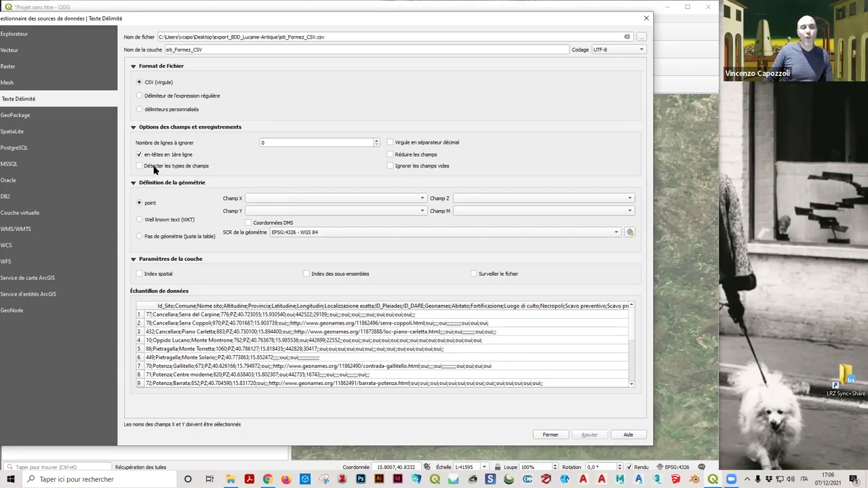
click(141, 111)
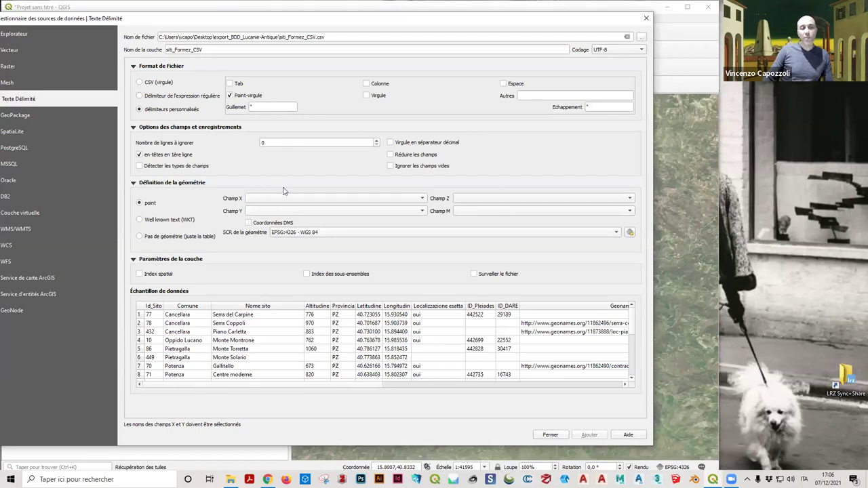
Step: Define the point geometry with Longitudin as the X field and Latitudine as the Y field
click(336, 198)
click(335, 199)
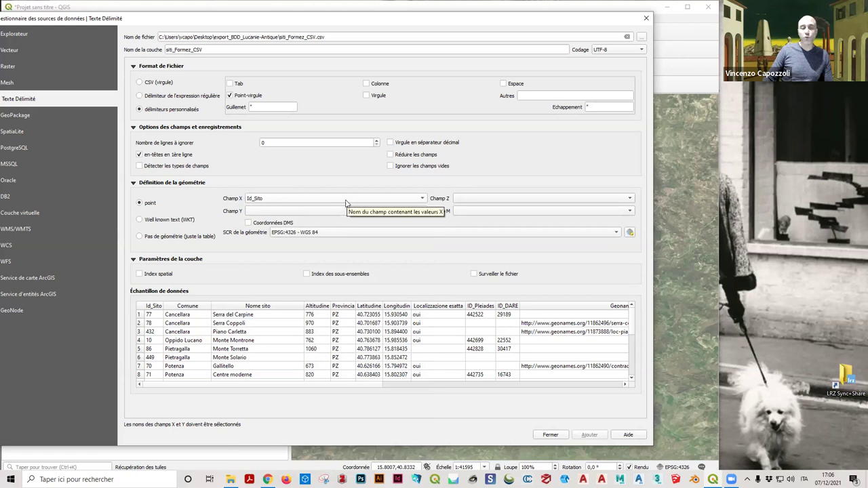
click(346, 204)
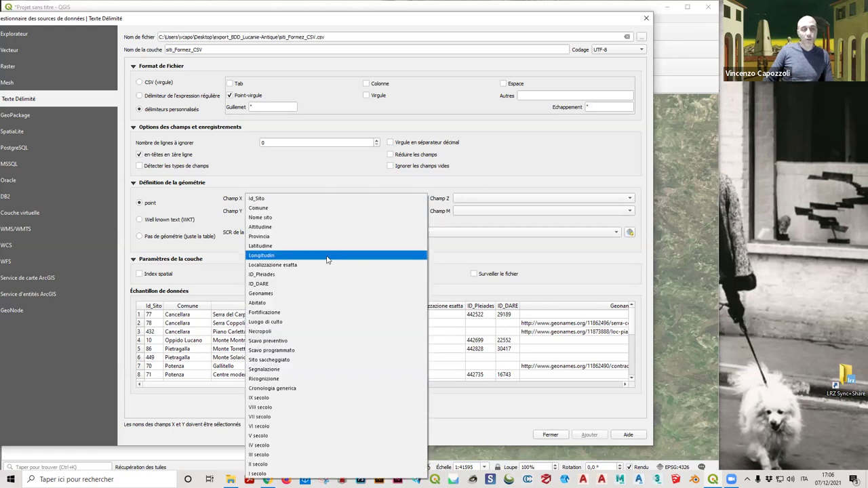
click(327, 256)
click(319, 198)
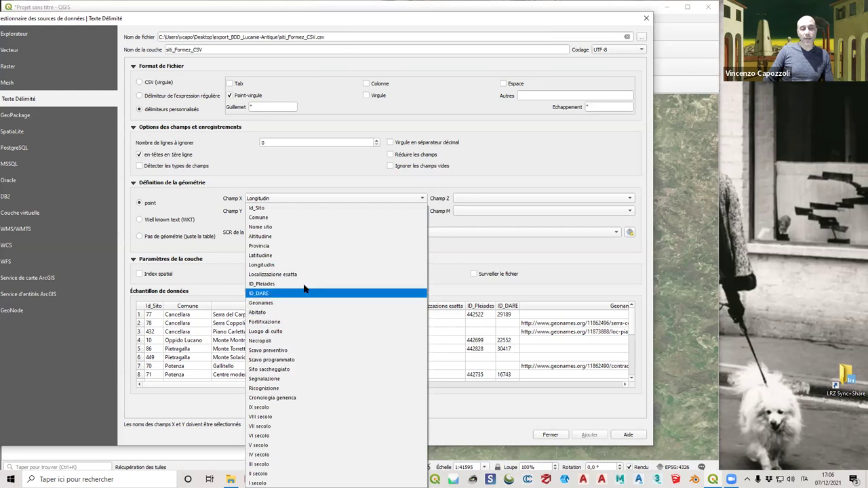
click(303, 255)
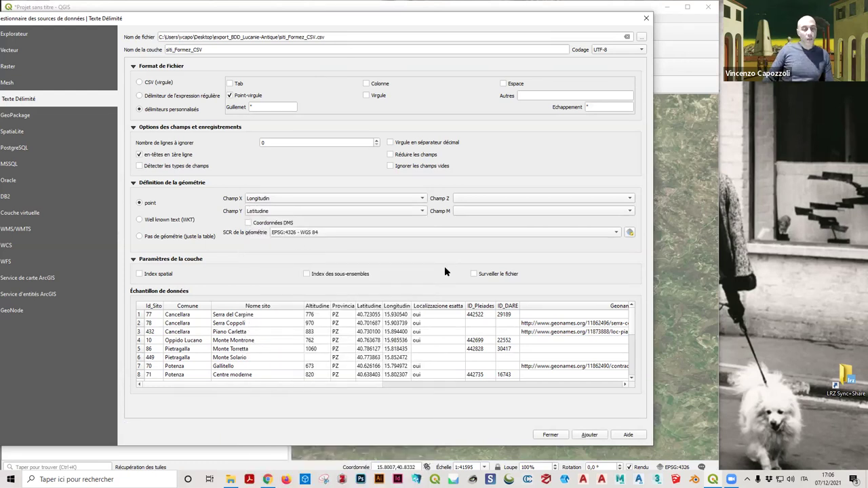
Step: Add the siti_Formez_CSV layer, close the data source manager, and review the distribution of its sites on the map
click(587, 436)
click(549, 434)
scroll(532, 340, down, 3)
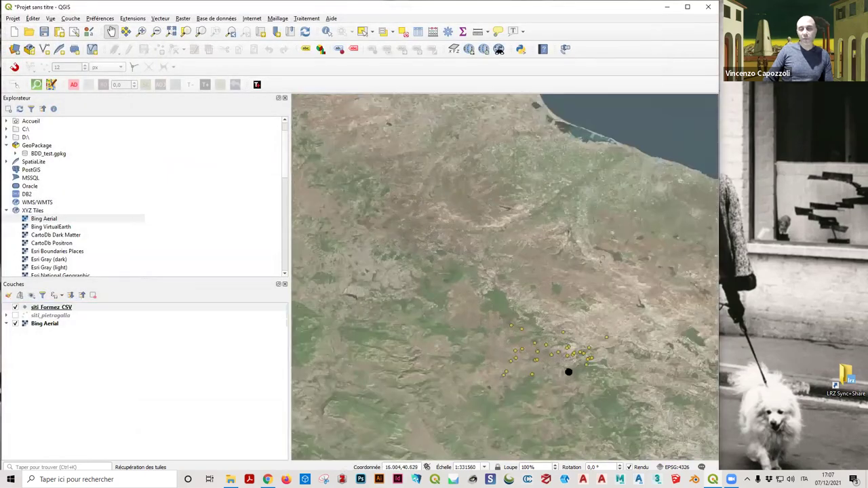
drag(569, 368, 427, 263)
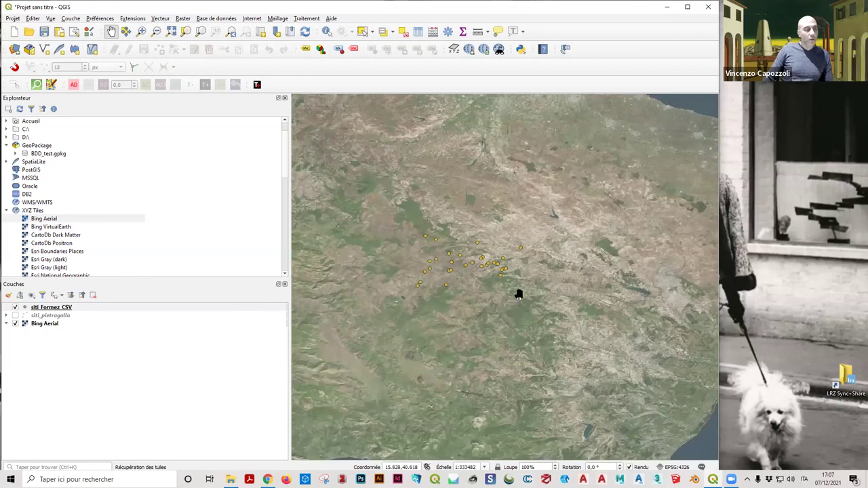
scroll(524, 293, down, 1)
scroll(524, 291, up, 2)
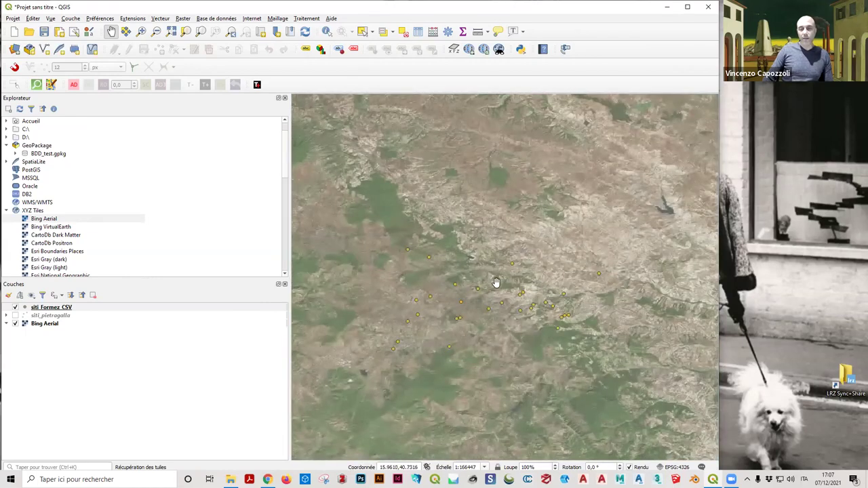
drag(496, 282, 533, 267)
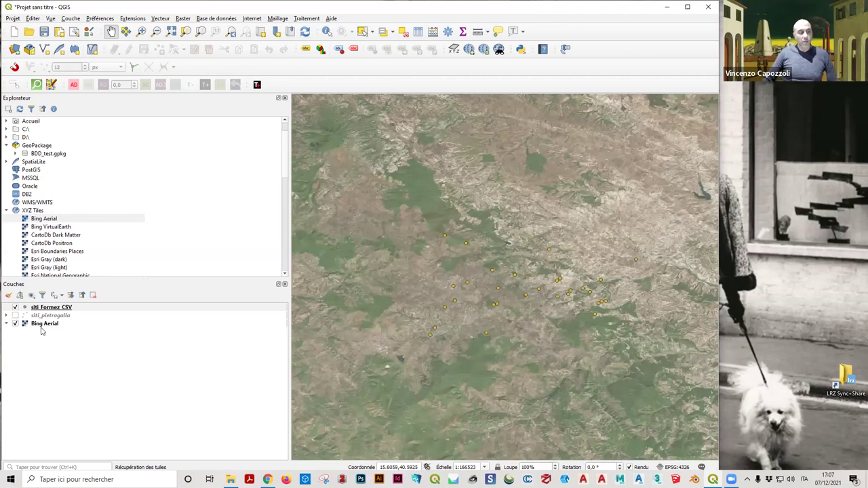
Step: Open the siti_Formez_CSV attribute table and examine its records sorted by Id_Sito in ascending and descending order
right_click(60, 308)
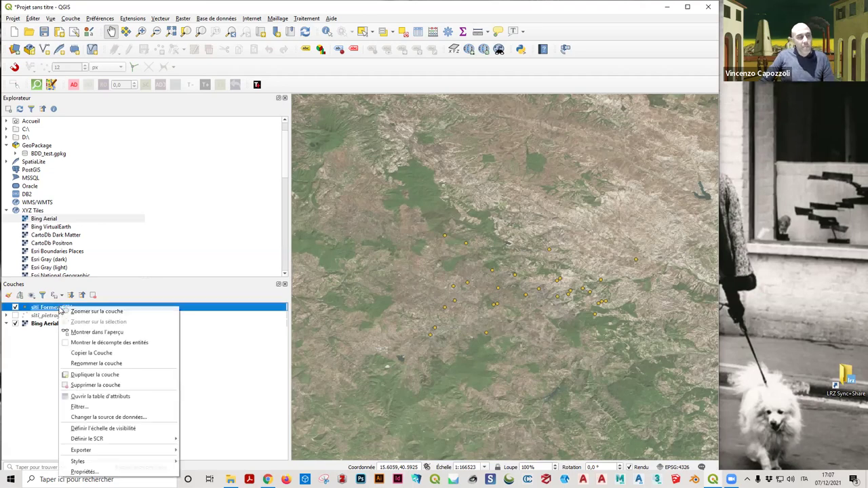
click(118, 397)
scroll(292, 329, down, 2)
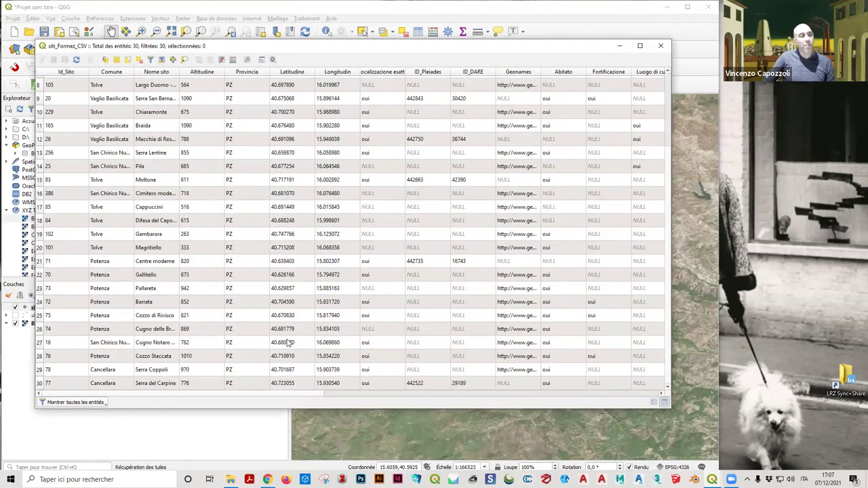
scroll(163, 268, up, 3)
click(81, 72)
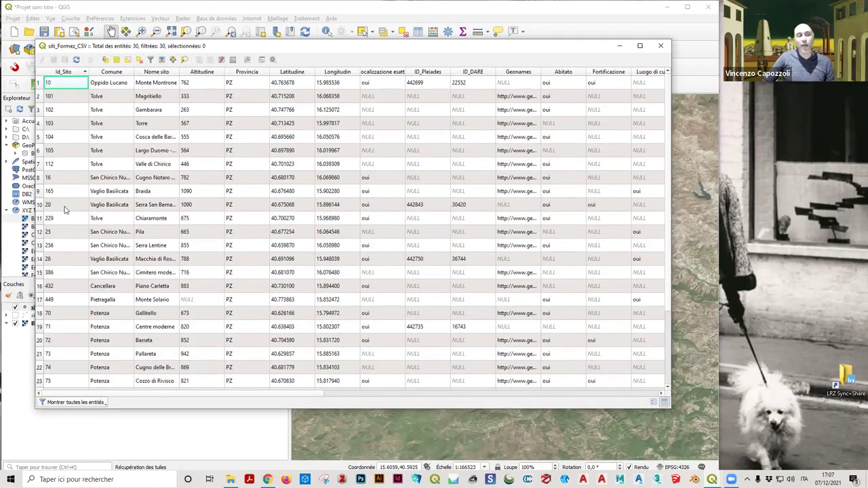
scroll(64, 202, down, 2)
scroll(68, 204, up, 2)
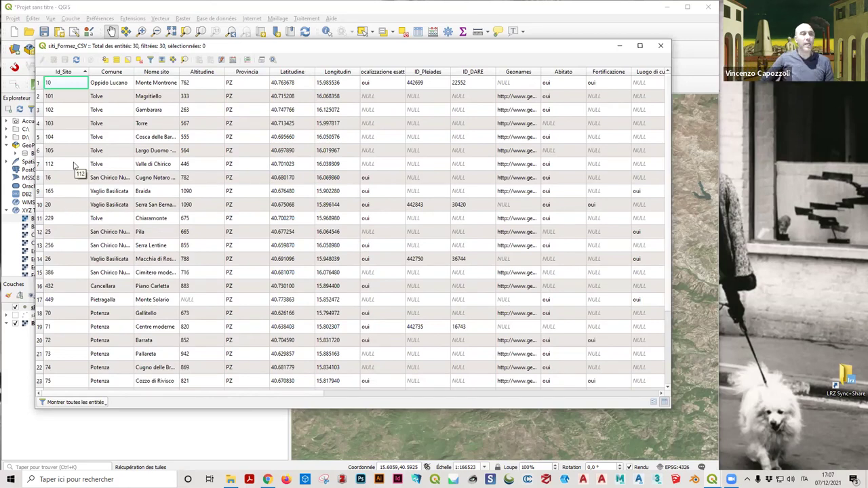
scroll(75, 166, down, 2)
scroll(68, 163, up, 2)
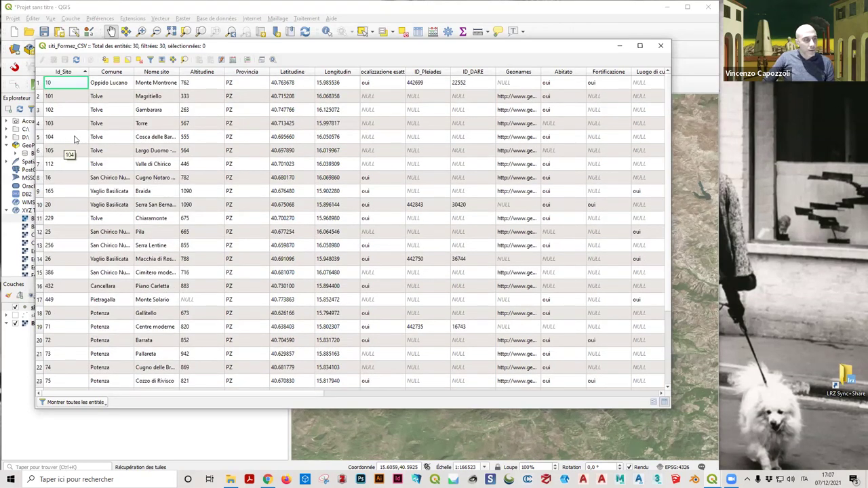
click(80, 72)
scroll(76, 98, down, 3)
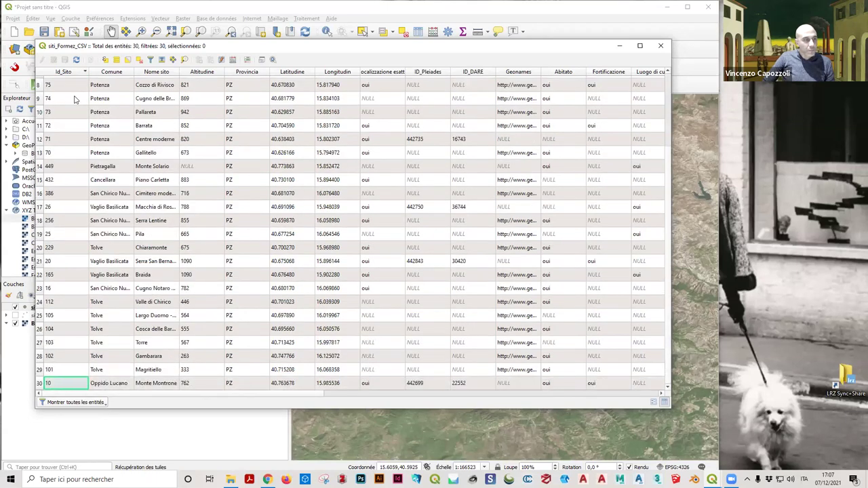
scroll(76, 98, up, 3)
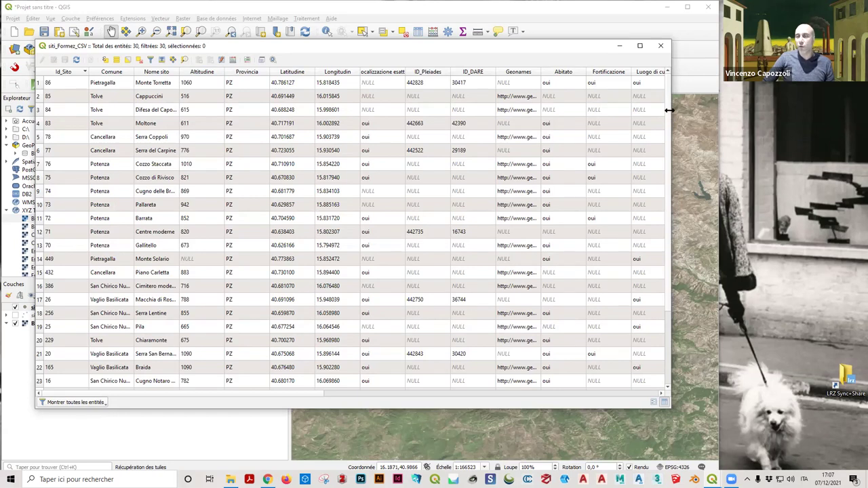
Step: Widen the attribute table, examine the site type and century chronology columns, and close the table
drag(334, 45, 217, 41)
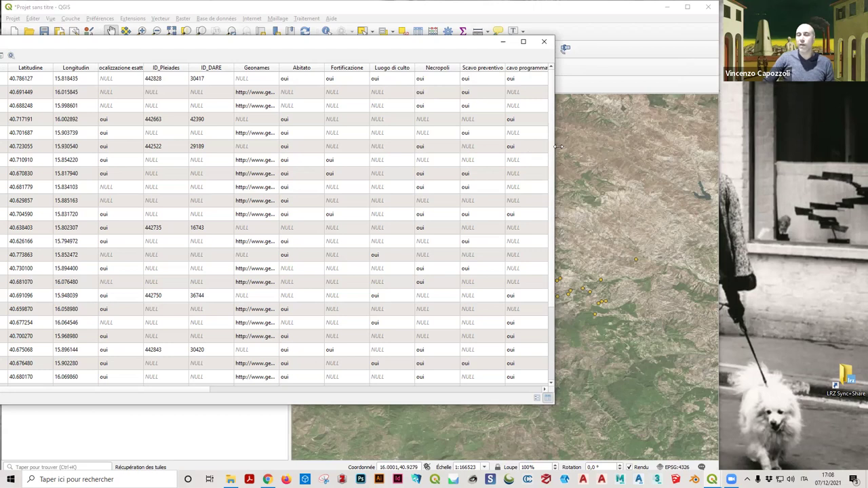
drag(557, 147, 642, 147)
drag(314, 392, 611, 392)
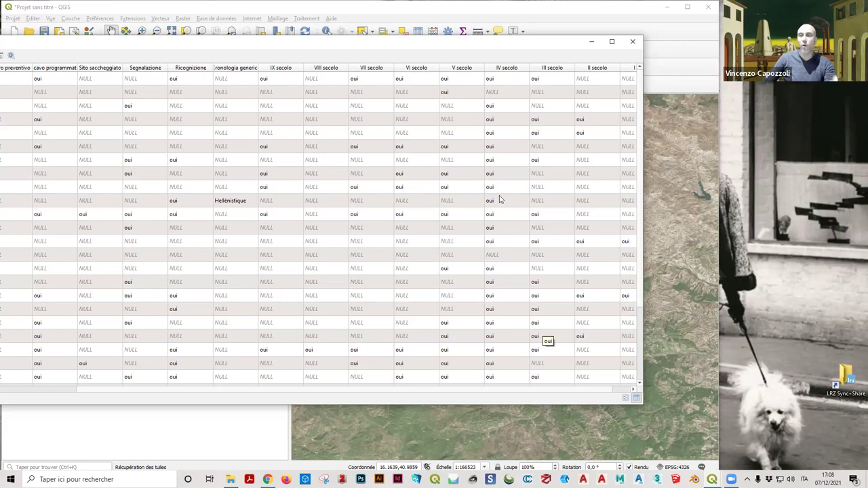
click(632, 42)
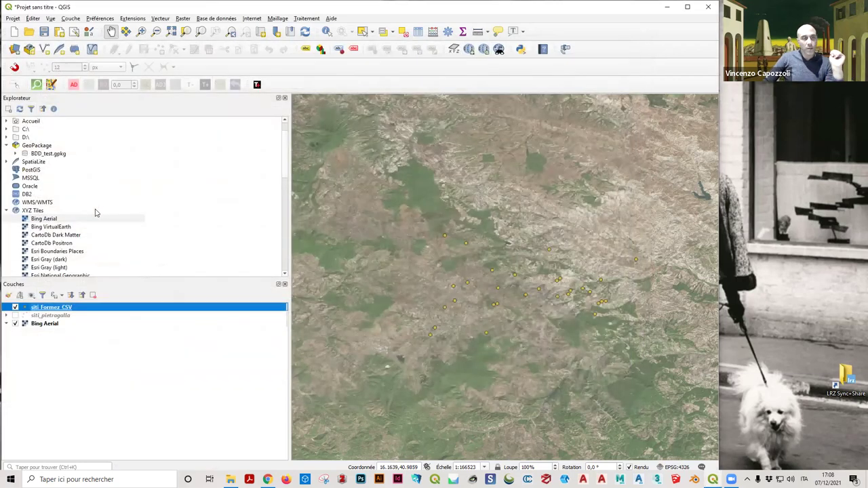
Step: Classify the siti_Formez_CSV symbology into categories by the VIII secolo field, and convert the categories to a rule-based style
double_click(56, 308)
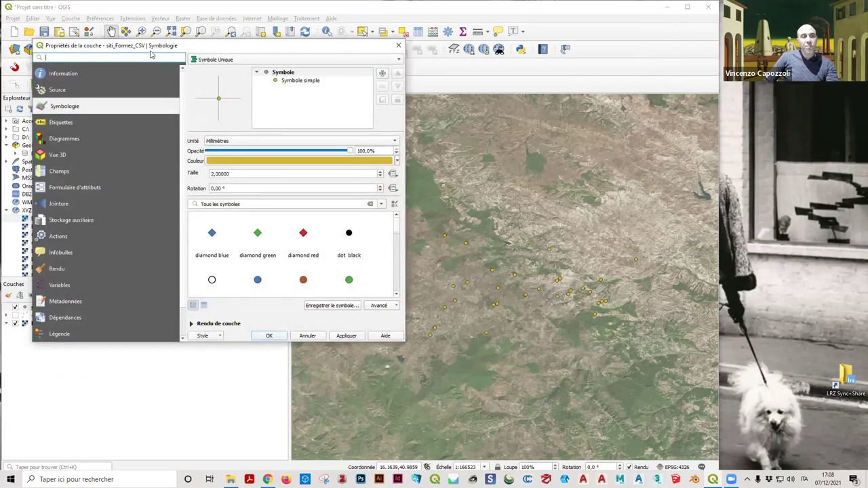
click(236, 59)
click(238, 70)
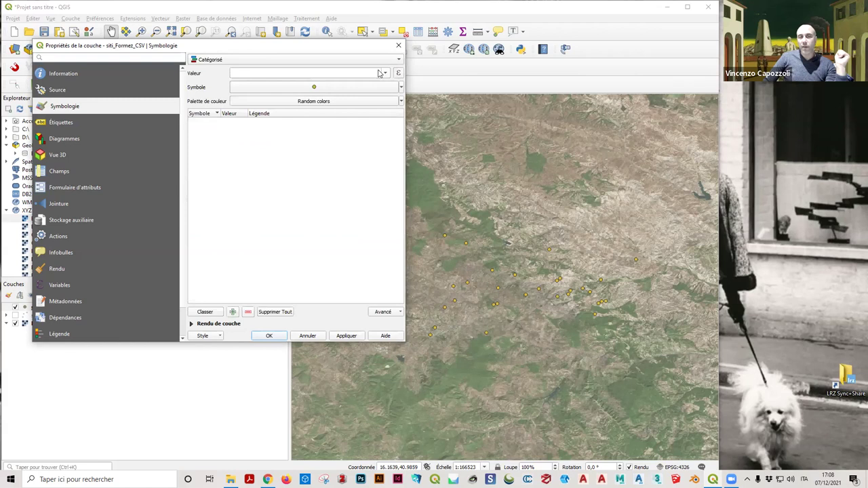
click(379, 73)
scroll(366, 143, down, 5)
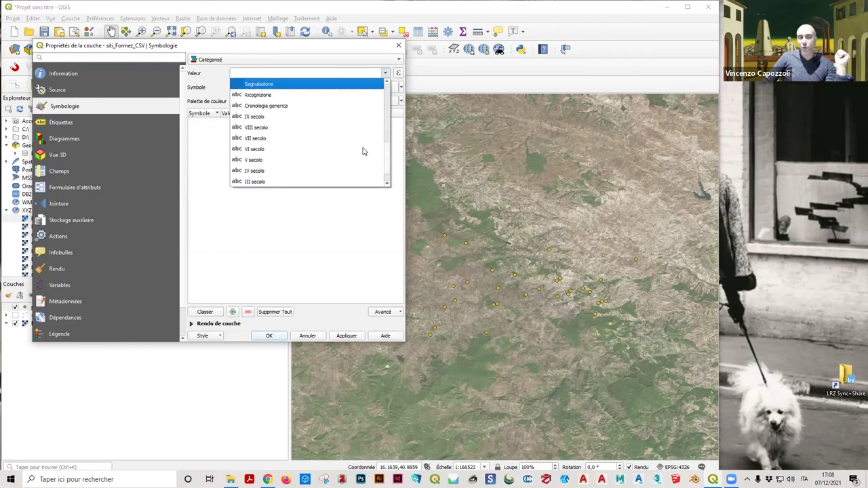
scroll(362, 149, up, 2)
scroll(294, 149, down, 3)
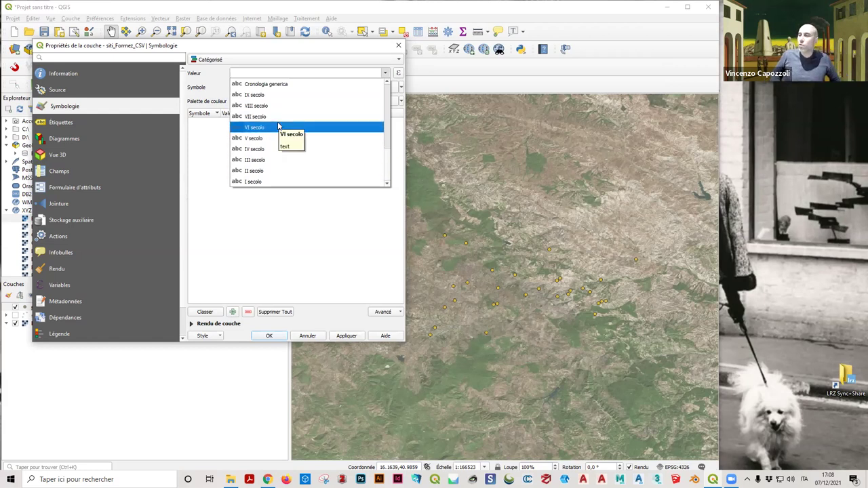
click(269, 106)
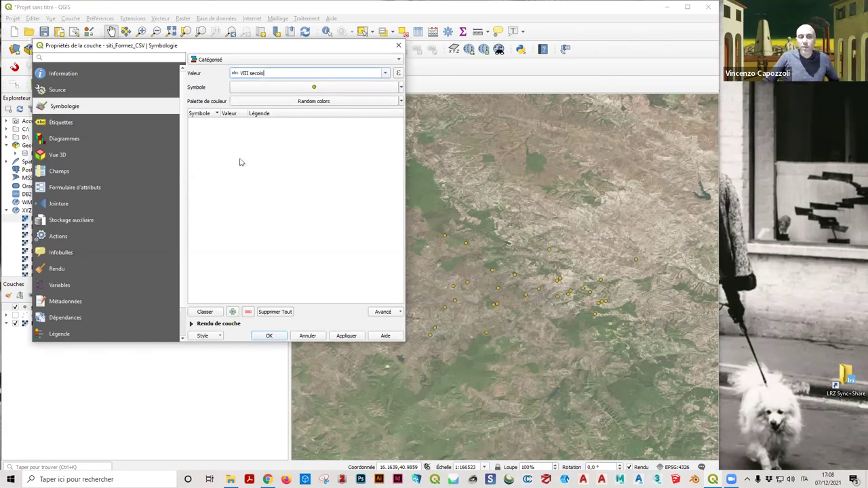
click(205, 312)
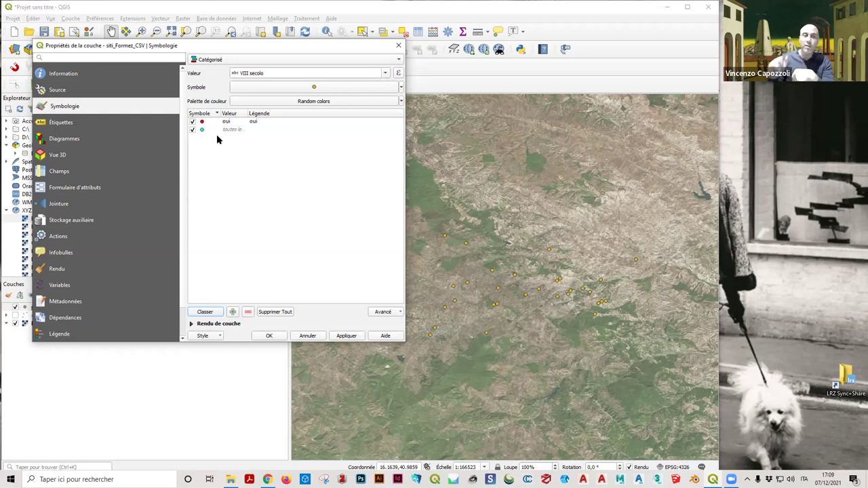
click(250, 60)
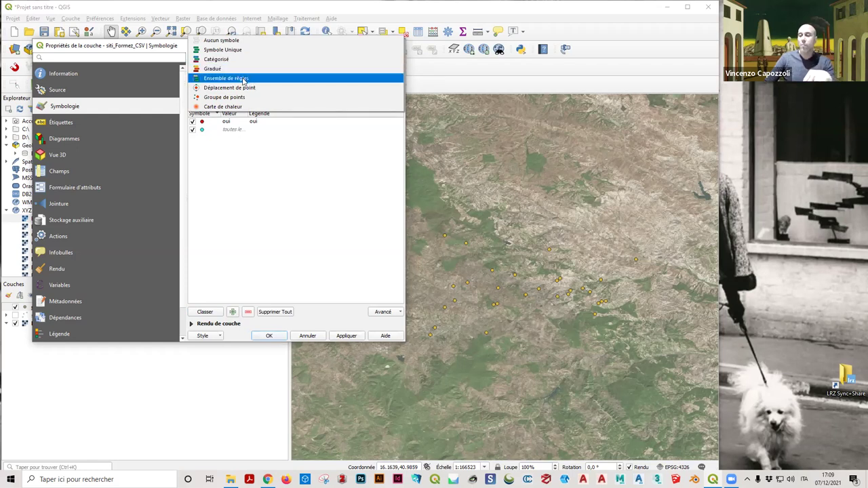
click(245, 79)
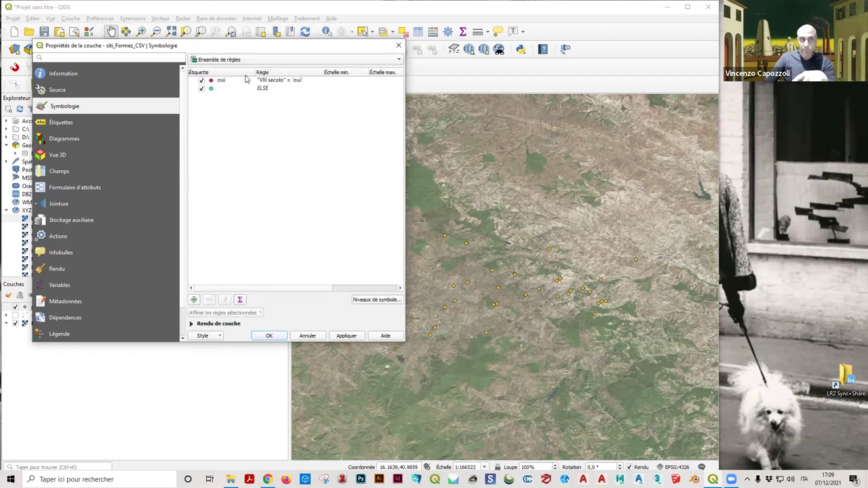
click(248, 60)
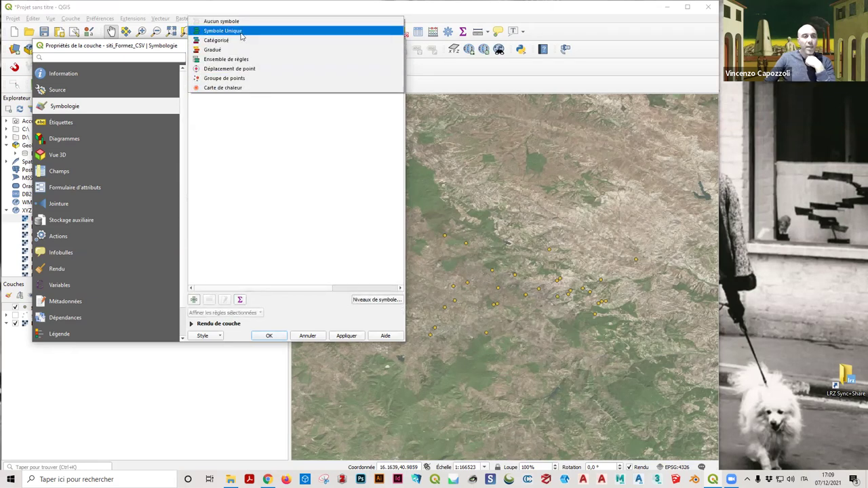
key(Escape)
scroll(236, 57, up, 2)
click(278, 61)
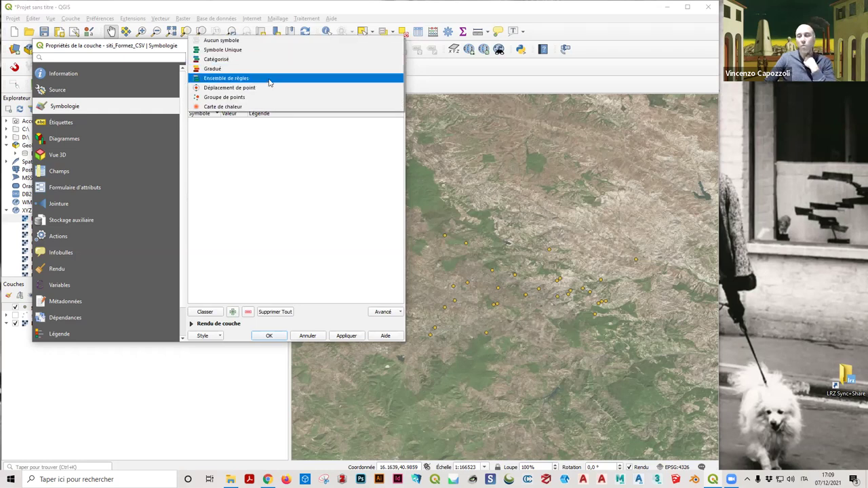
click(269, 82)
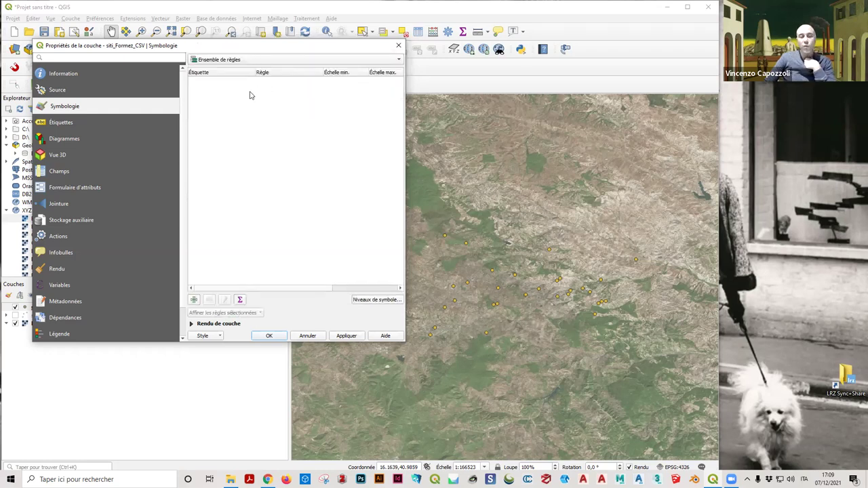
Step: Classify the siti_Formez_CSV symbology into categories by the IX secolo field, and convert the categories to a rule-based style
click(279, 61)
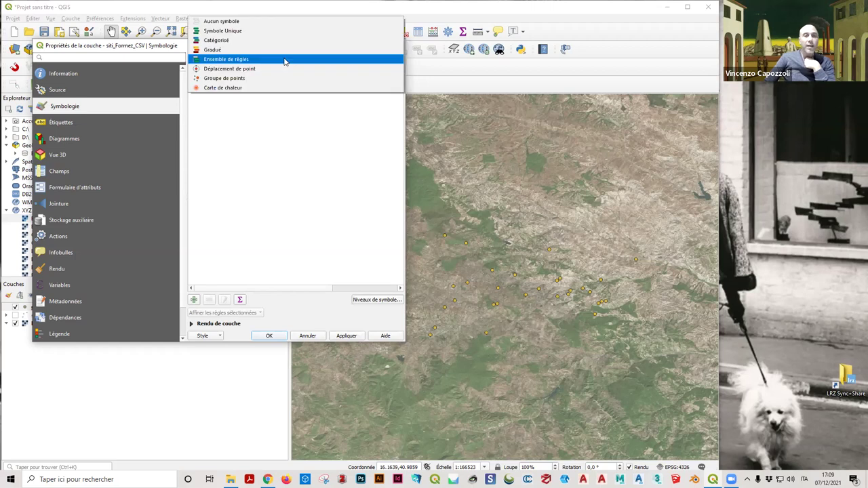
click(246, 42)
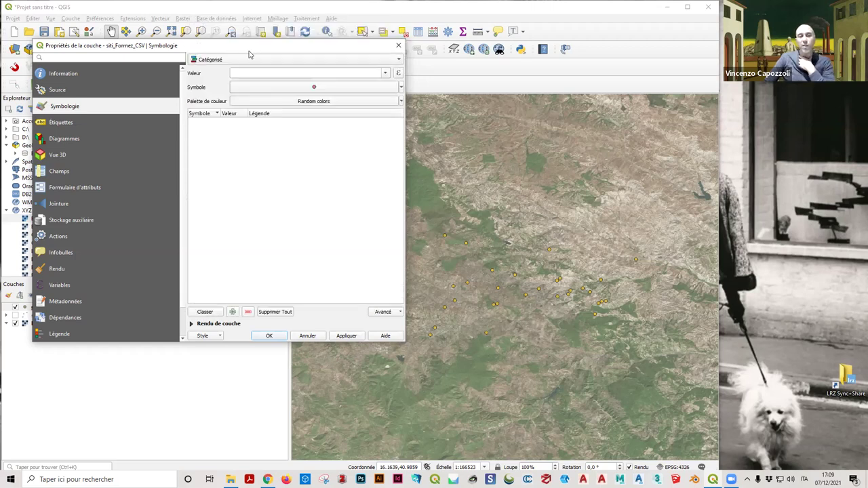
click(385, 74)
scroll(325, 136, down, 8)
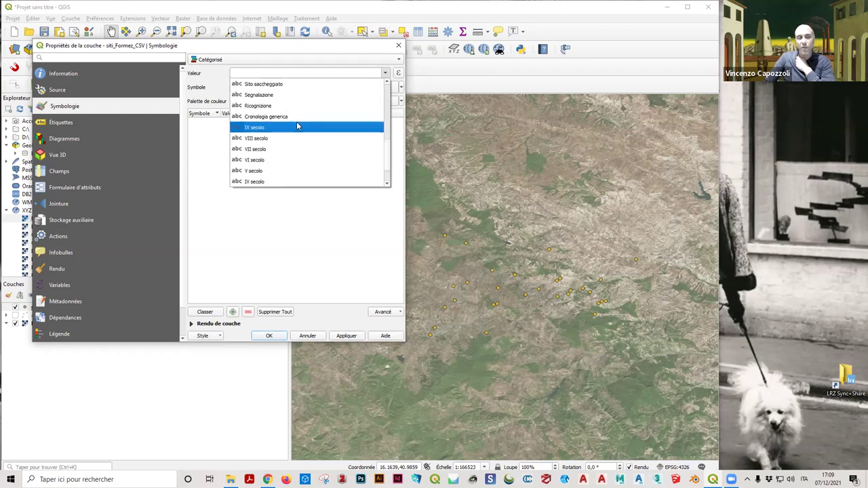
click(297, 127)
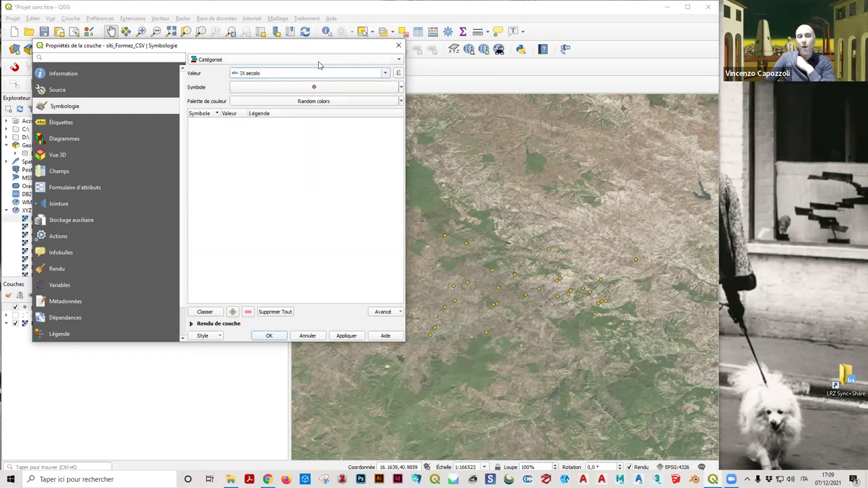
click(204, 312)
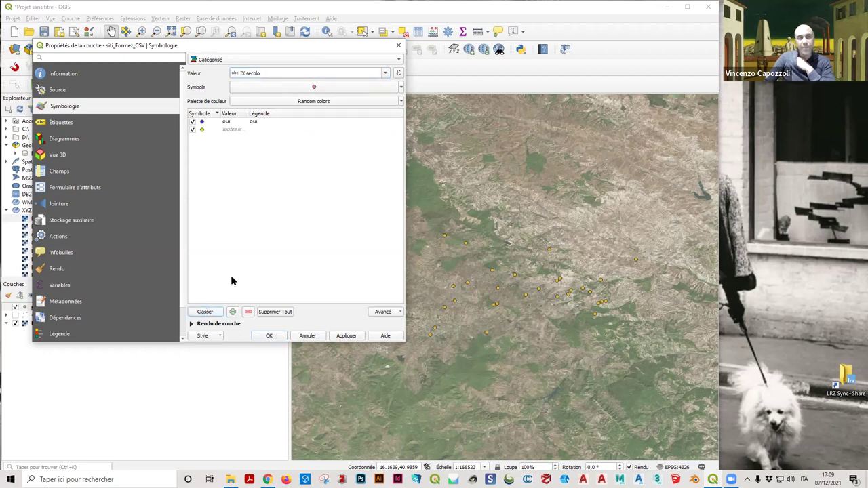
click(245, 60)
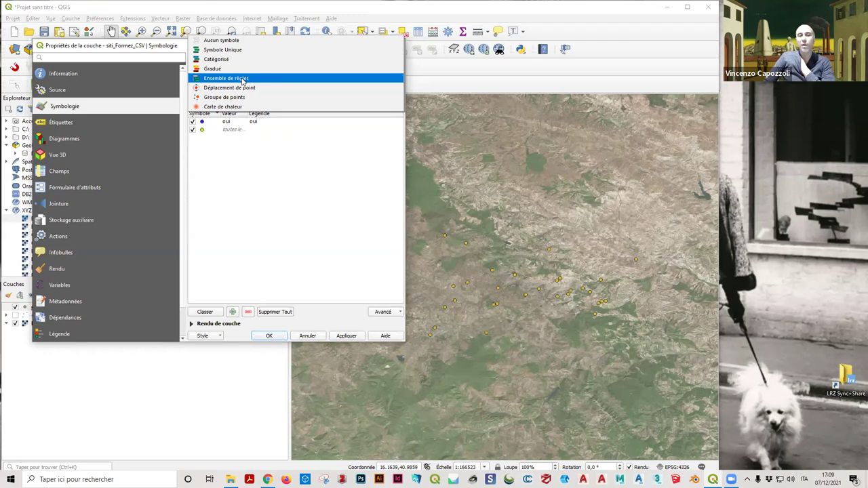
click(243, 80)
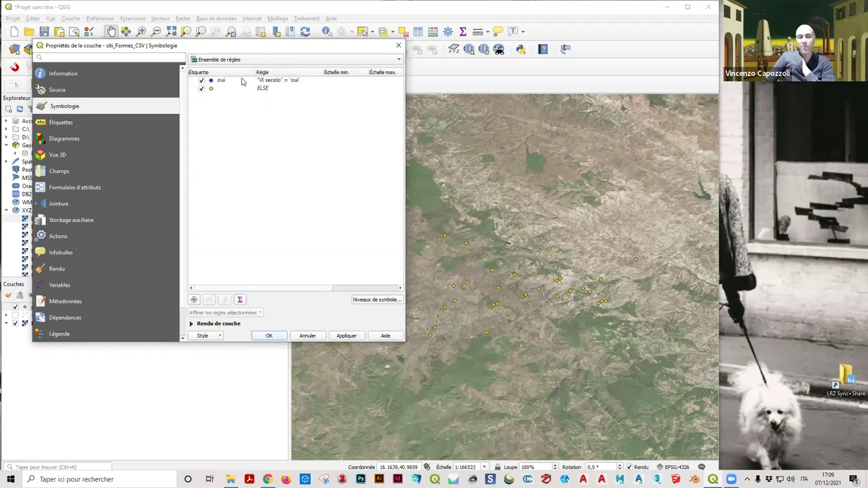
Step: Widen the layer properties window, open the IX secolo rule for editing in a smaller dialog, and examine its filter
click(281, 82)
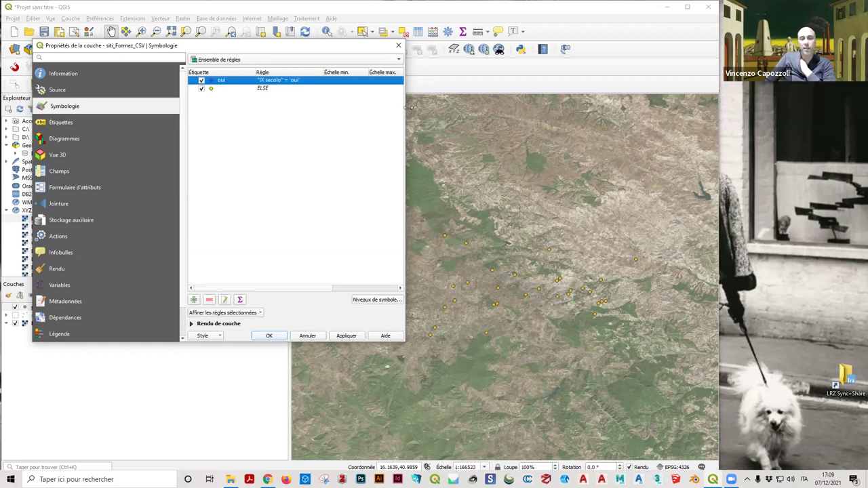
drag(405, 107, 614, 109)
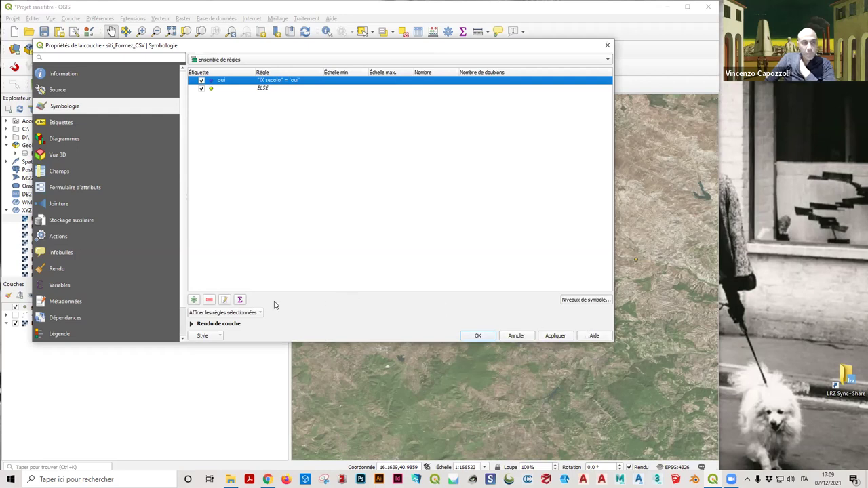
double_click(283, 83)
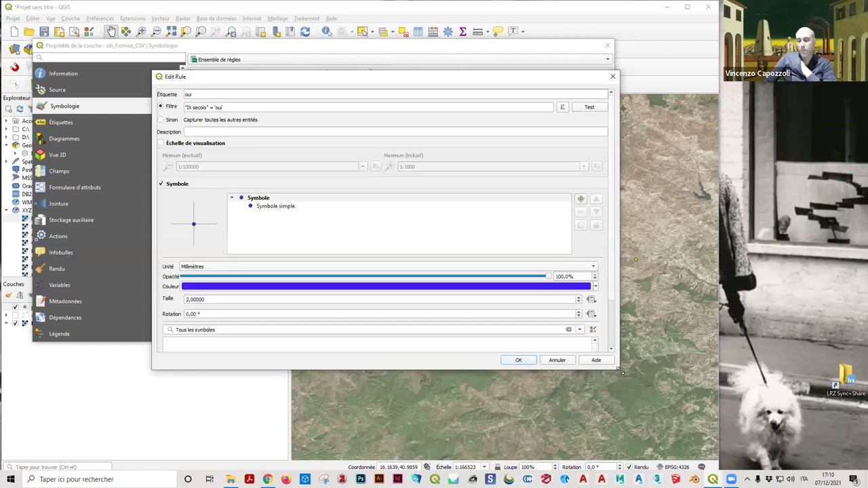
drag(620, 372, 400, 310)
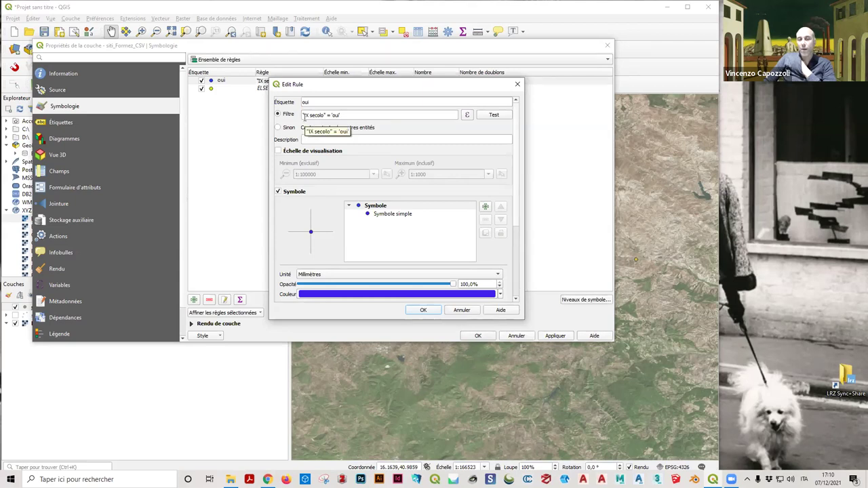
triple_click(305, 112)
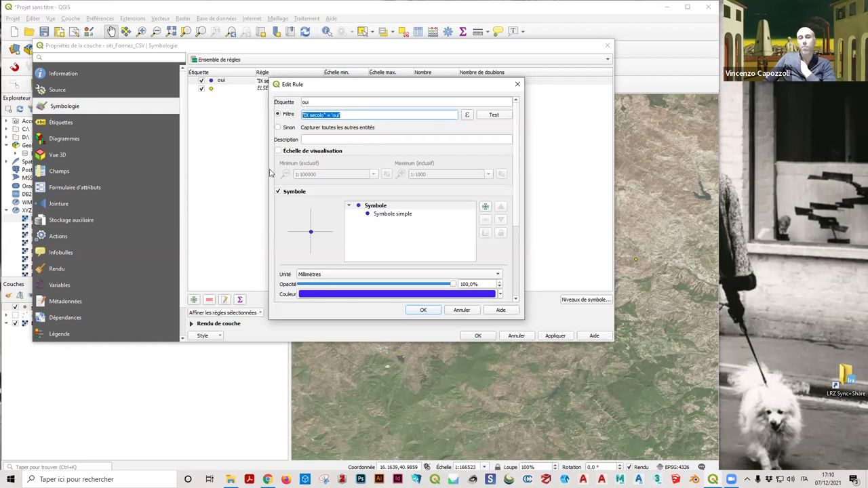
Step: Examine the IX secolo rule's filter in the expression builder, review its field name, and close the rule editor
click(468, 116)
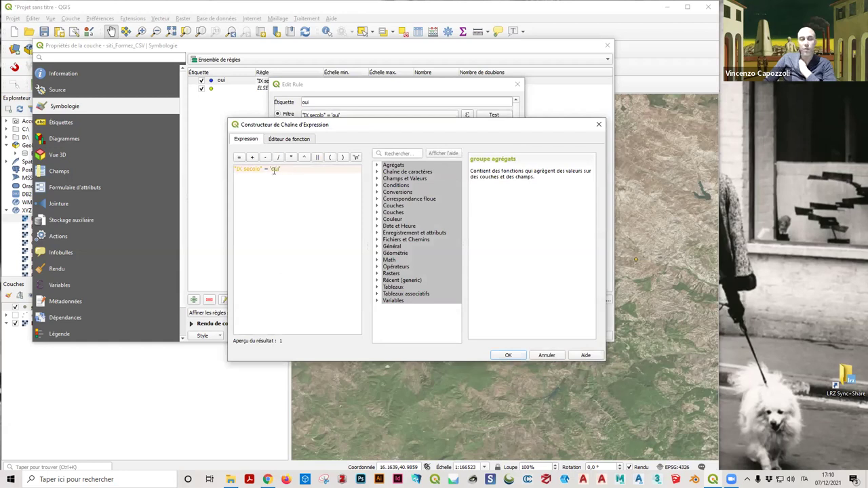
drag(277, 169, 184, 168)
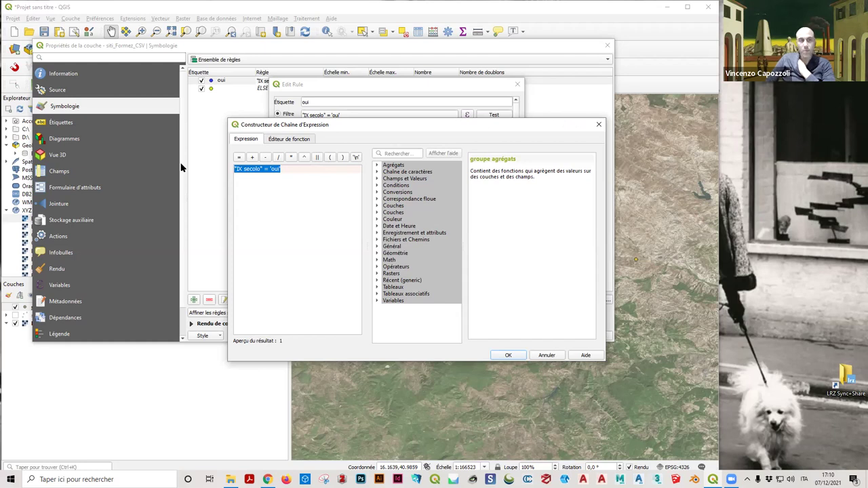
click(271, 169)
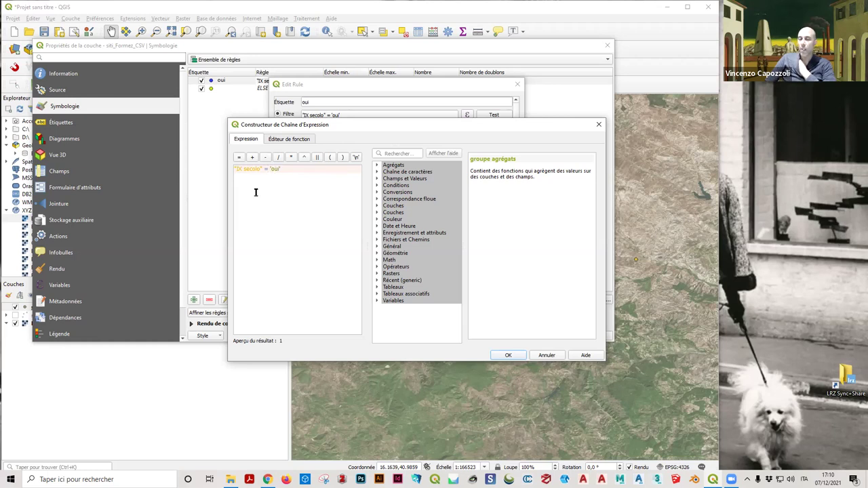
click(508, 354)
drag(352, 118, 271, 115)
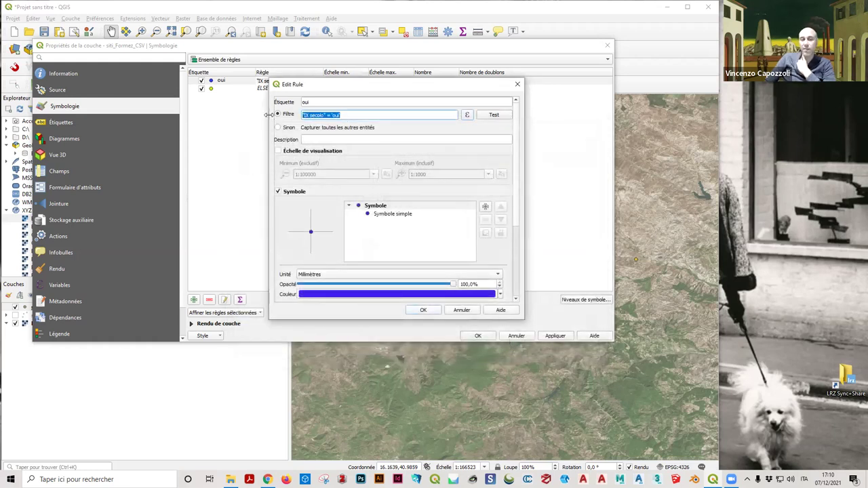
drag(326, 115, 299, 115)
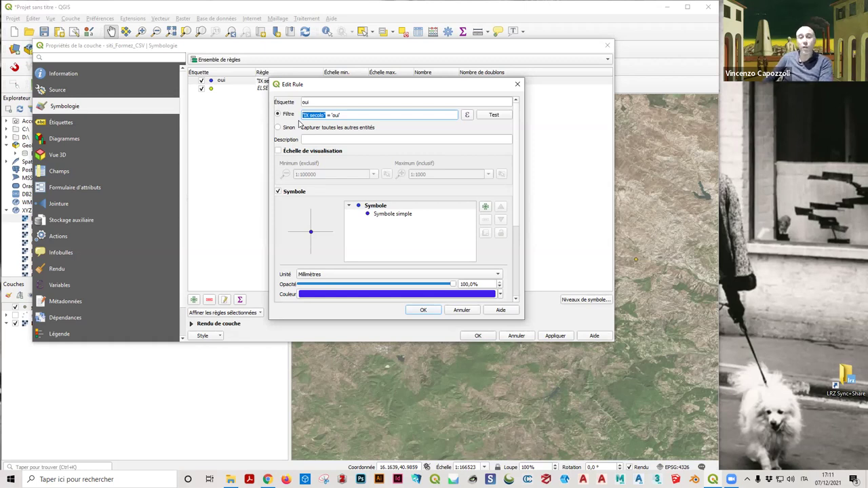
drag(326, 115, 305, 115)
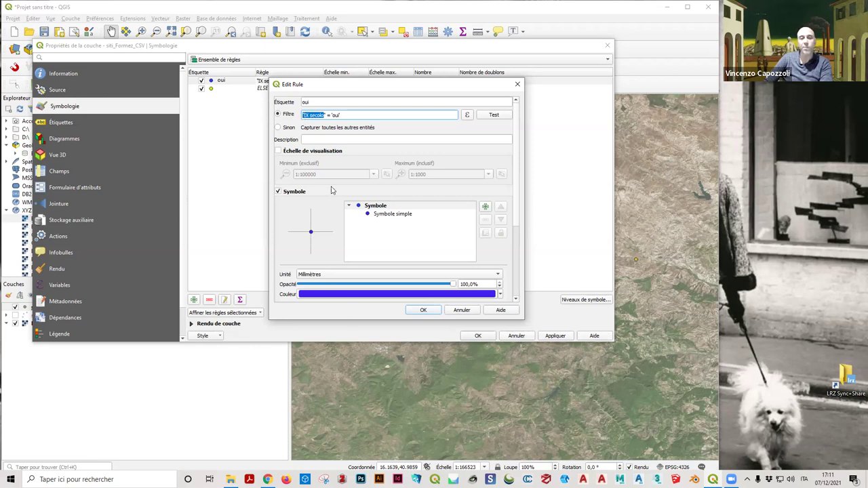
click(435, 312)
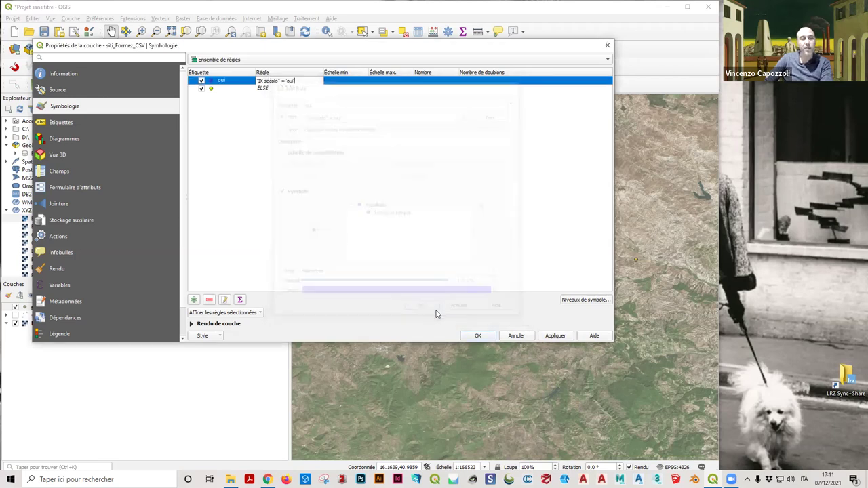
Step: Copy the IX secolo rule and paste it eight times into the rule list
click(221, 81)
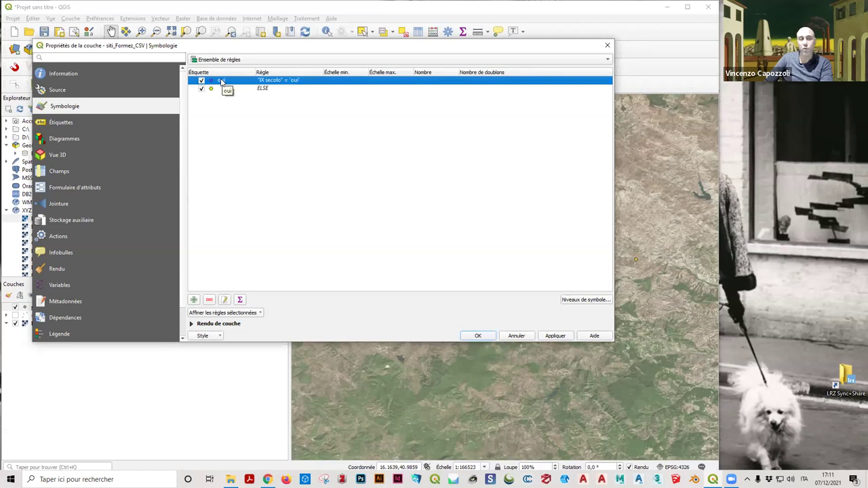
right_click(221, 81)
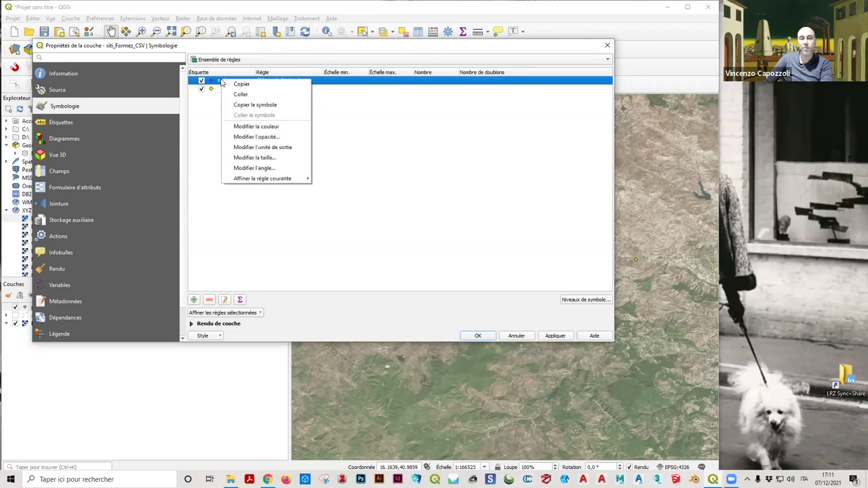
click(241, 84)
right_click(230, 82)
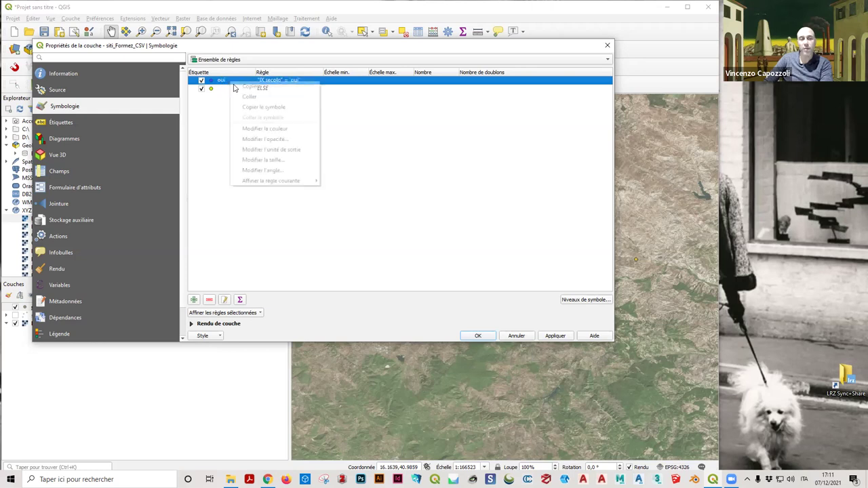
click(248, 95)
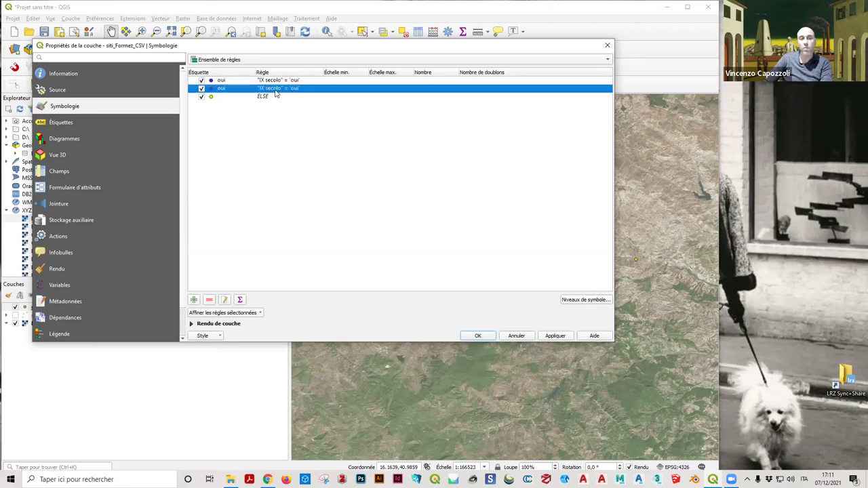
click(274, 90)
click(259, 117)
click(270, 92)
key(ctrl+v)
key(ctrl+v)
key(ctrl+v)
key(ctrl+v)
key(ctrl+v)
key(ctrl+v)
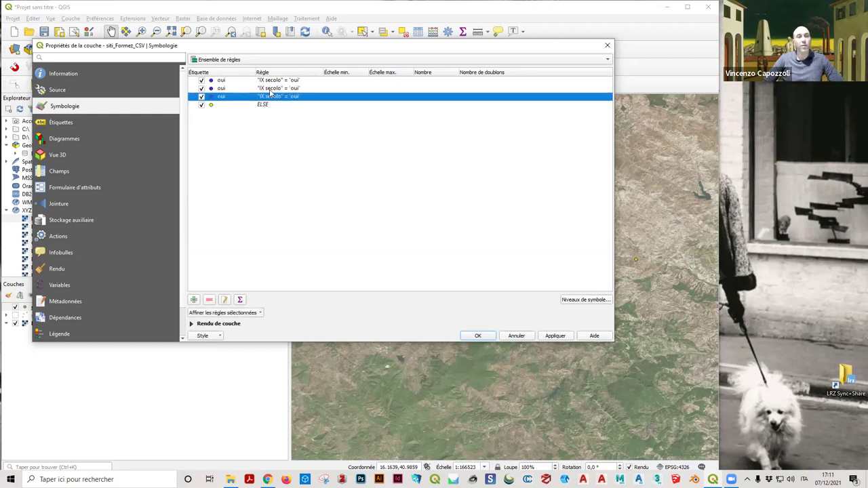
key(ctrl+v)
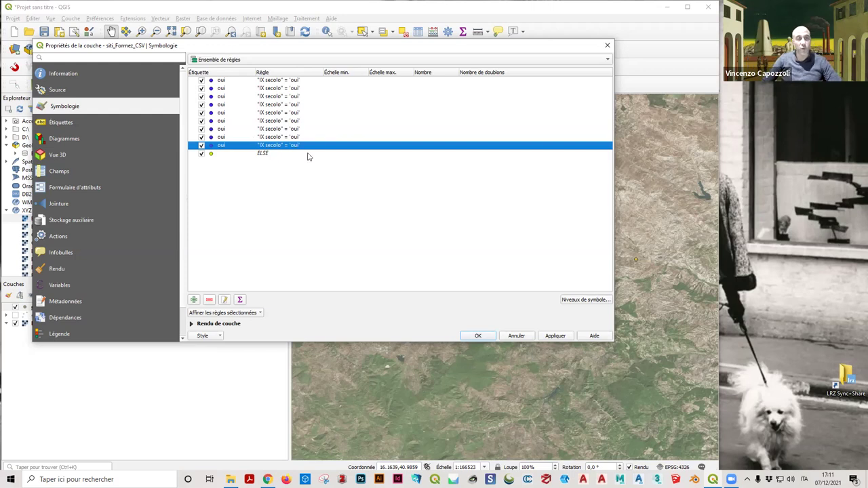
Step: Check the settings of the first duplicated IX secolo rule, and delete all eight duplicates from the rule list
double_click(279, 93)
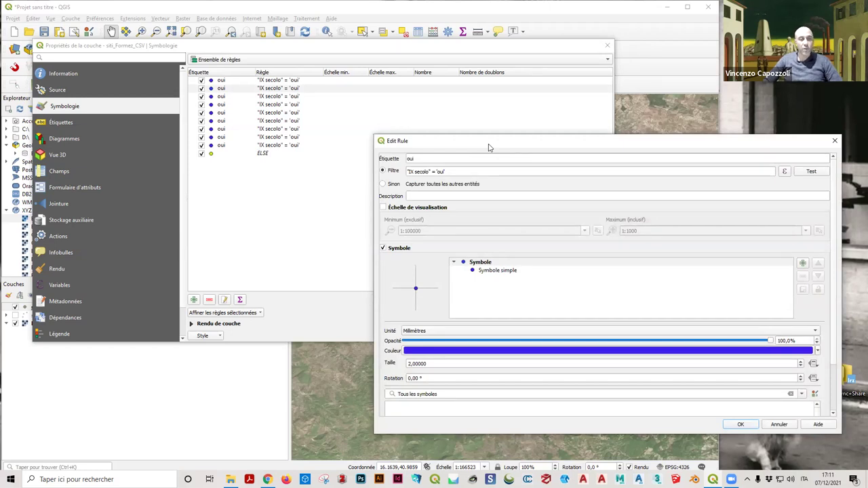
drag(488, 148, 330, 104)
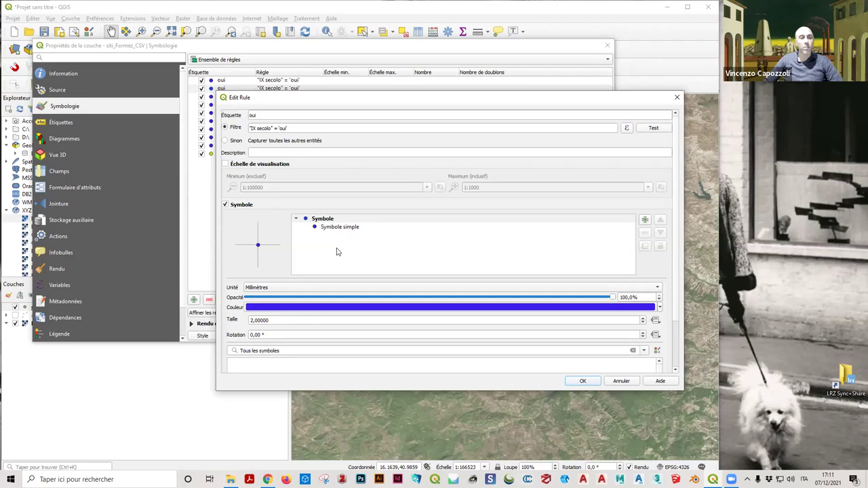
click(676, 97)
shift+click(282, 146)
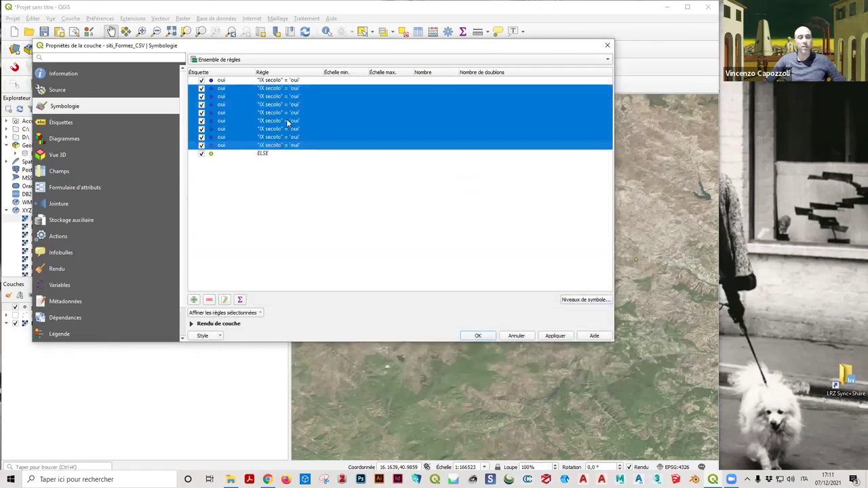
right_click(288, 121)
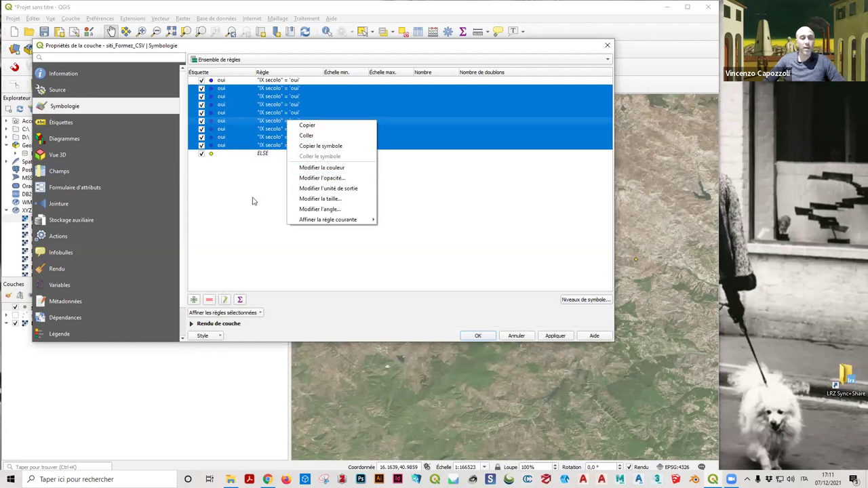
click(209, 300)
Step: Reopen the remaining IX secolo rule, review its label and filter, and close the rule editor
click(224, 83)
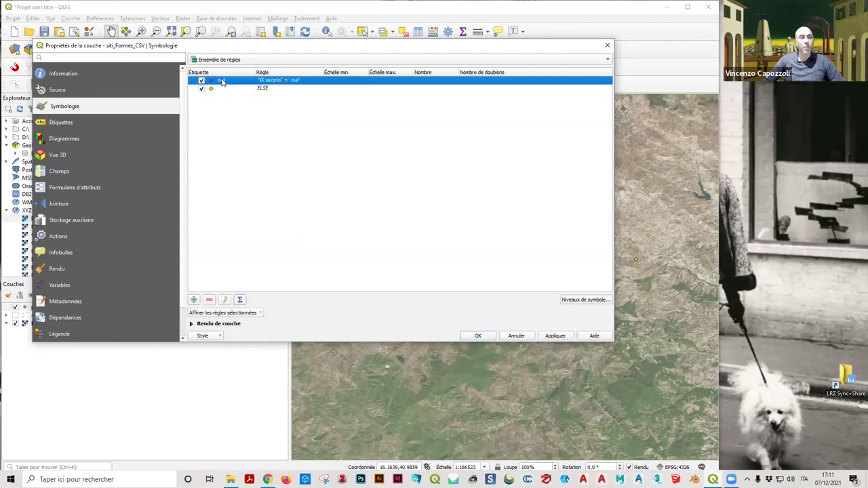
double_click(238, 80)
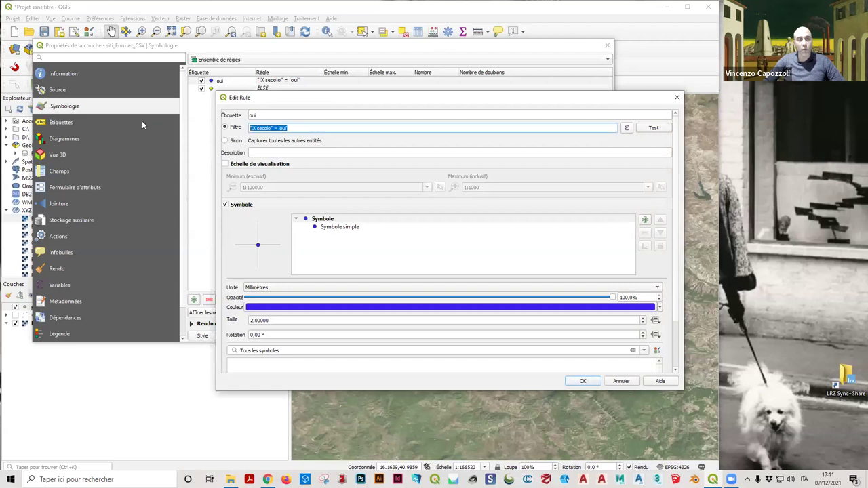
click(589, 382)
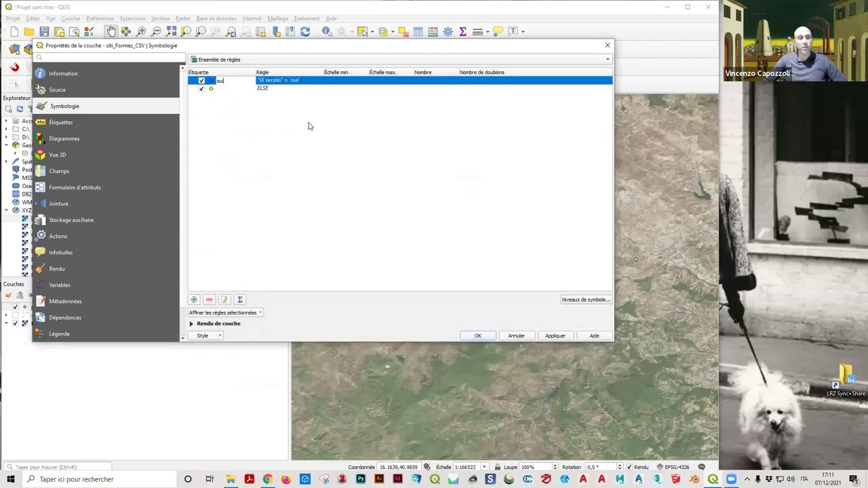
Step: Add a new rule with the filter "VIII secolo" = 'oui' to the rule list
click(193, 299)
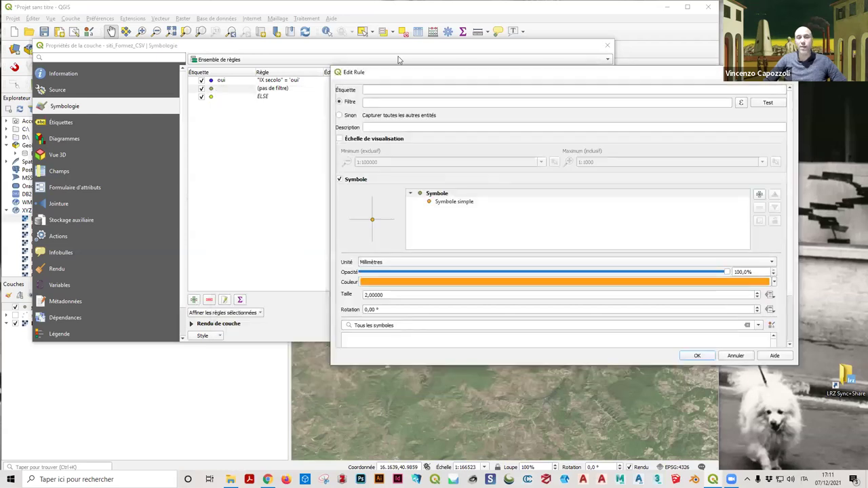
click(328, 90)
text("Tx_ecolo" = 'oui')
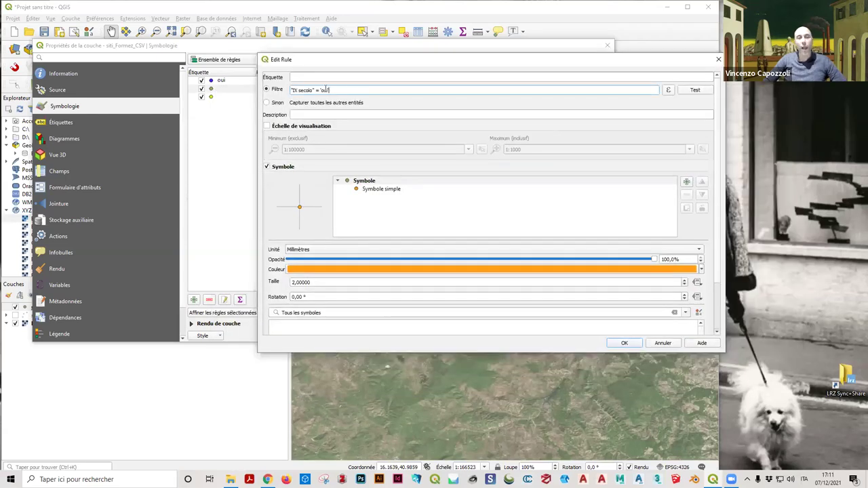
click(297, 90)
key(BackSpace)
key(BackSpace)
key(BackSpace)
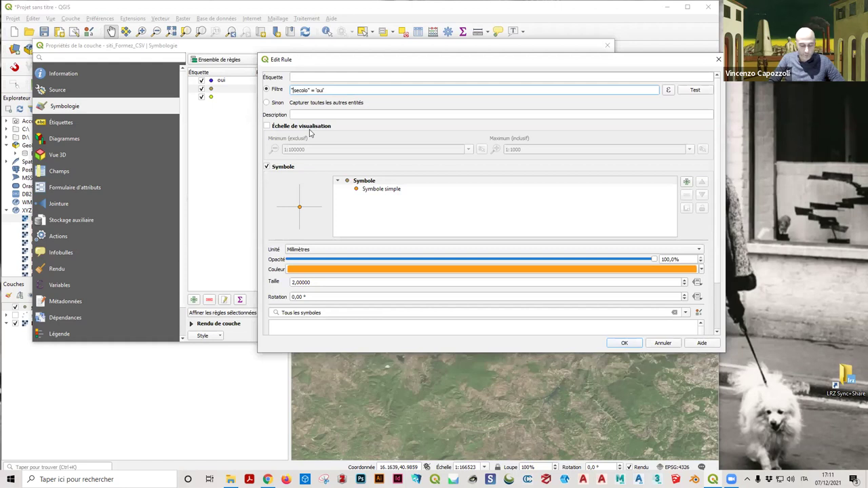
text(VIII)
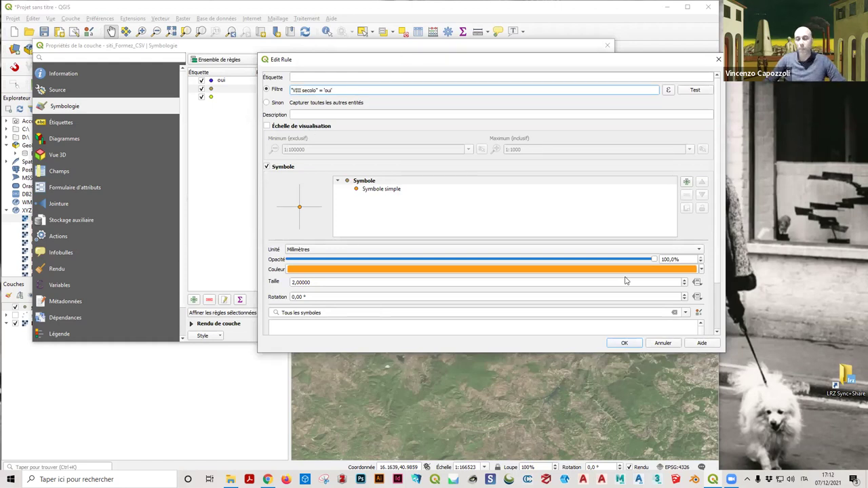
drag(587, 64, 520, 62)
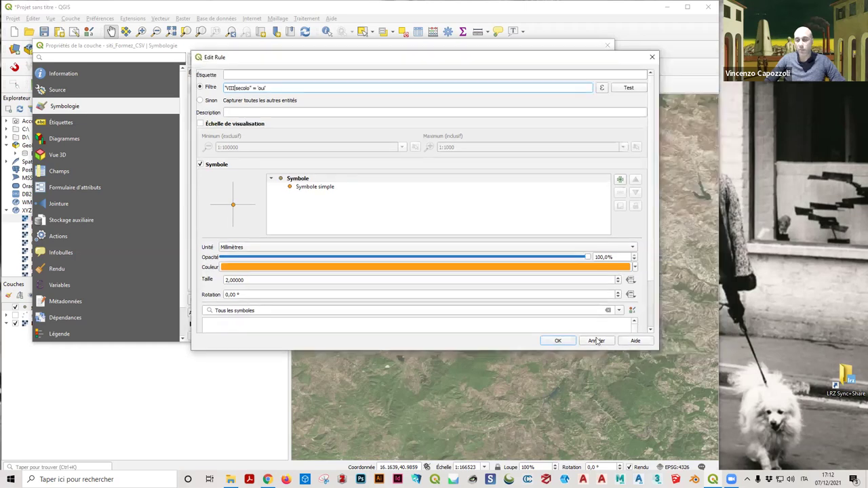
click(557, 342)
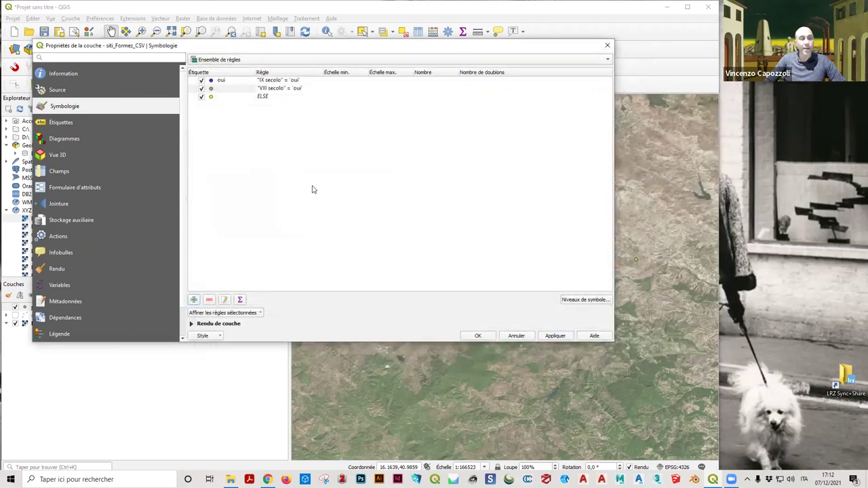
Step: Relabel the IX secolo rule as "IXe siècle"
double_click(220, 81)
drag(267, 115, 237, 114)
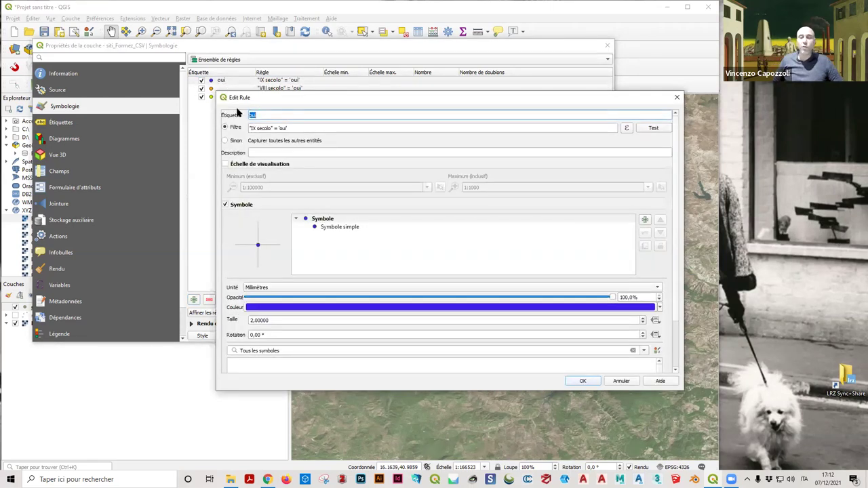
text(IXe siècle)
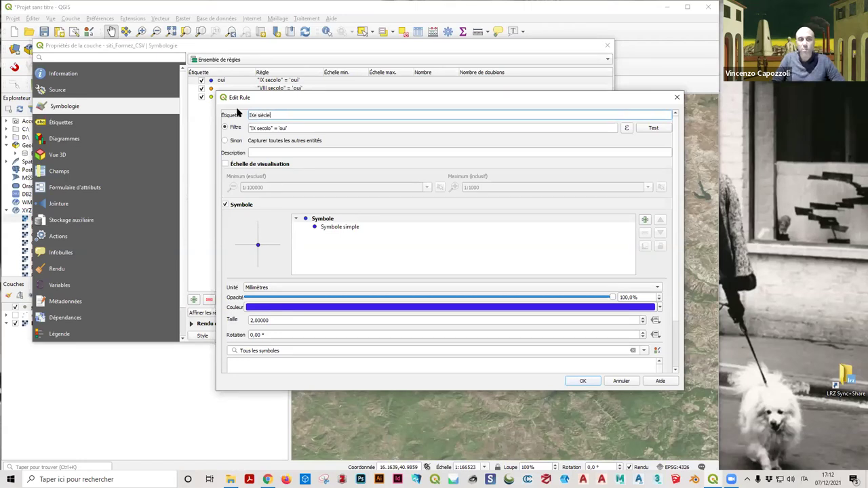
click(582, 381)
Step: Label the VIII secolo rule "VIIIe siècle"
double_click(246, 88)
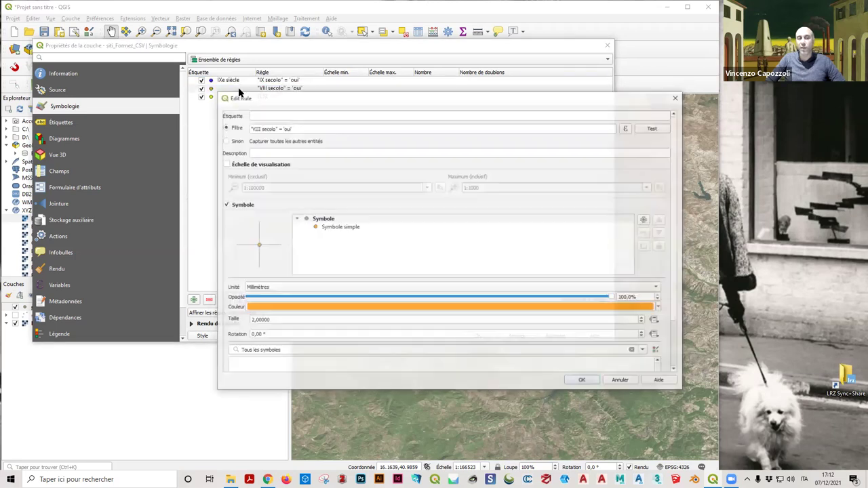
click(266, 117)
text(VIIIe)
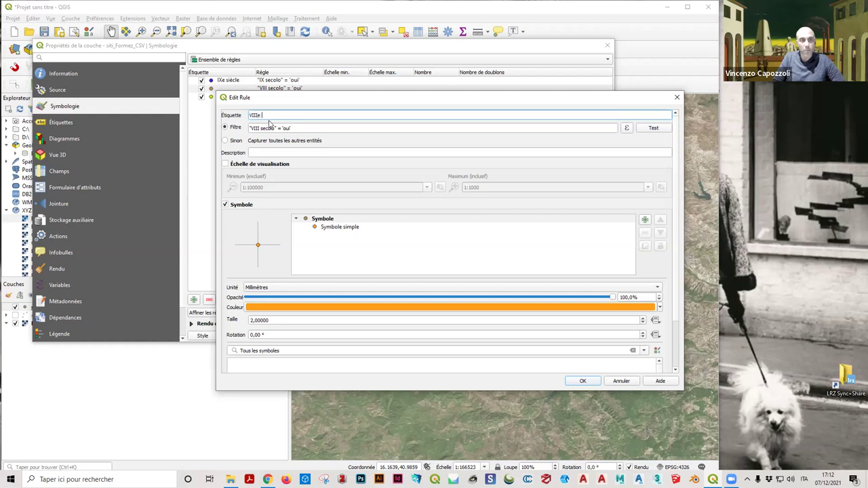
text( siècle)
click(576, 381)
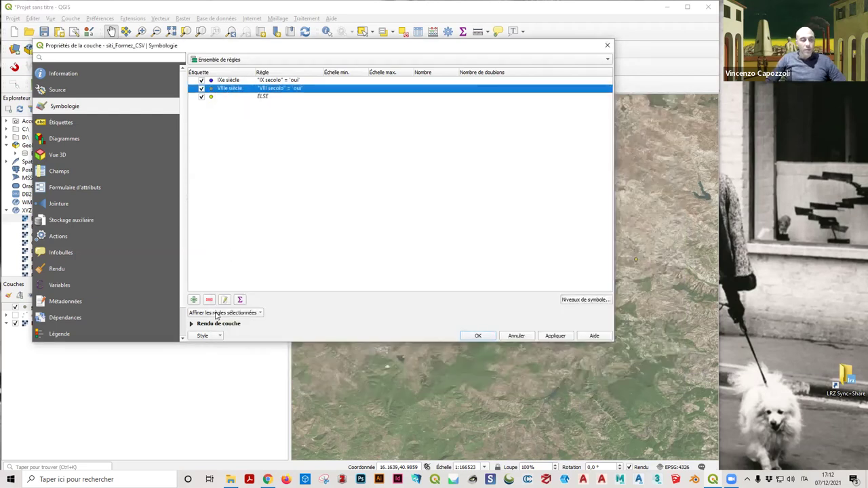
Step: Add a new rule with the filter "VII secolo" = 'oui' and copy its filter expression
click(194, 299)
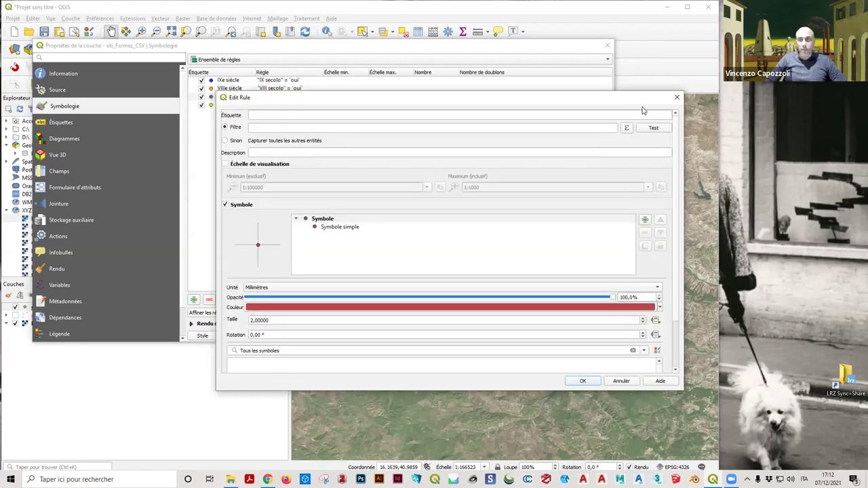
click(408, 128)
text("IX secolo" = 'oui')
click(257, 128)
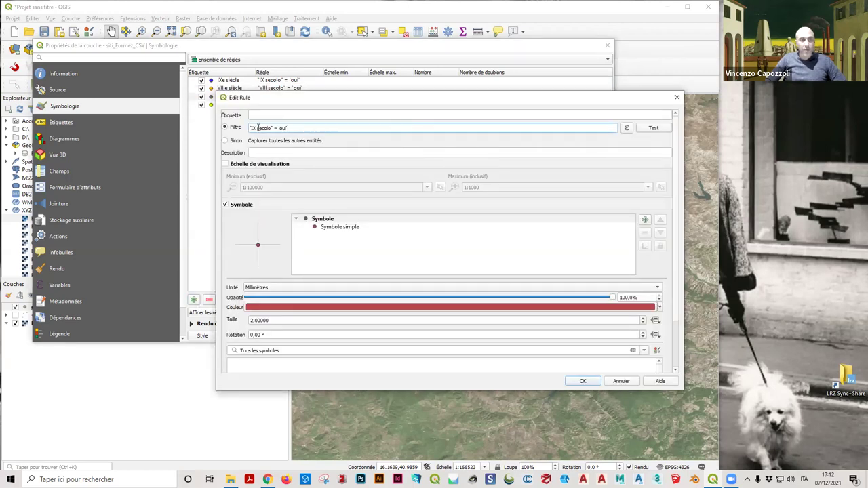
key(BackSpace)
key(BackSpace)
text(VIII)
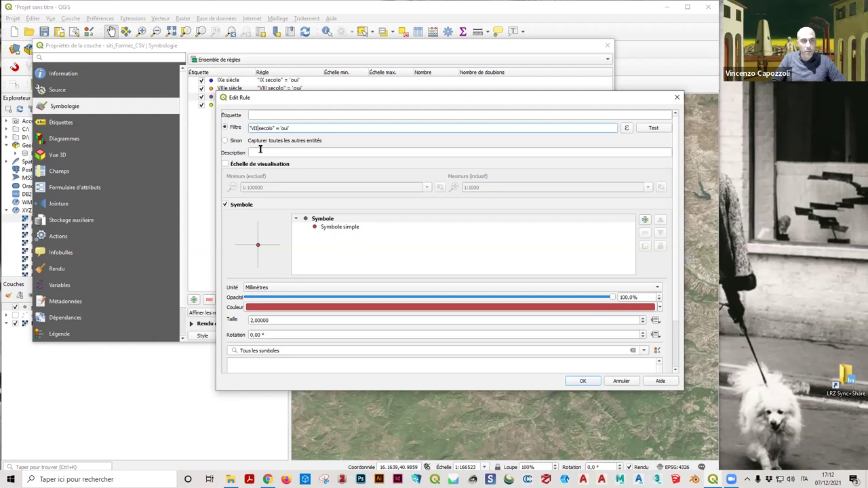
triple_click(269, 126)
key(ctrl+c)
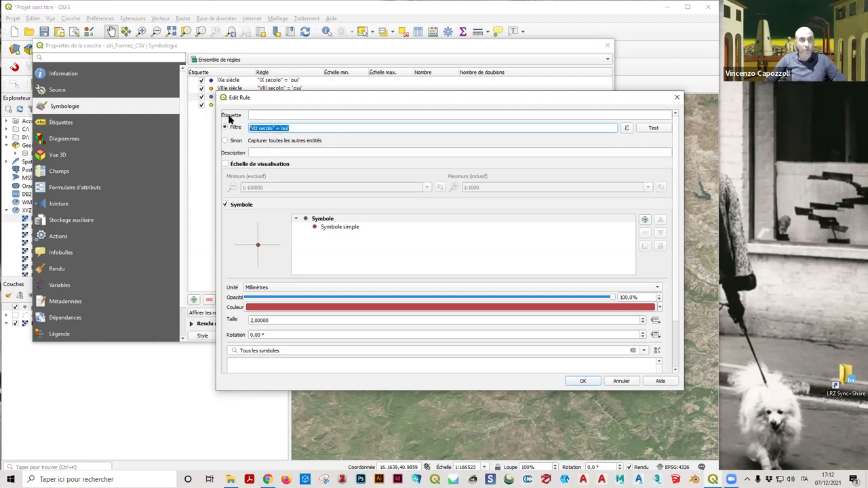
Step: Label the new VII secolo rule "VIIe siècle" and confirm it
click(257, 116)
text(VIII)
text( siècle)
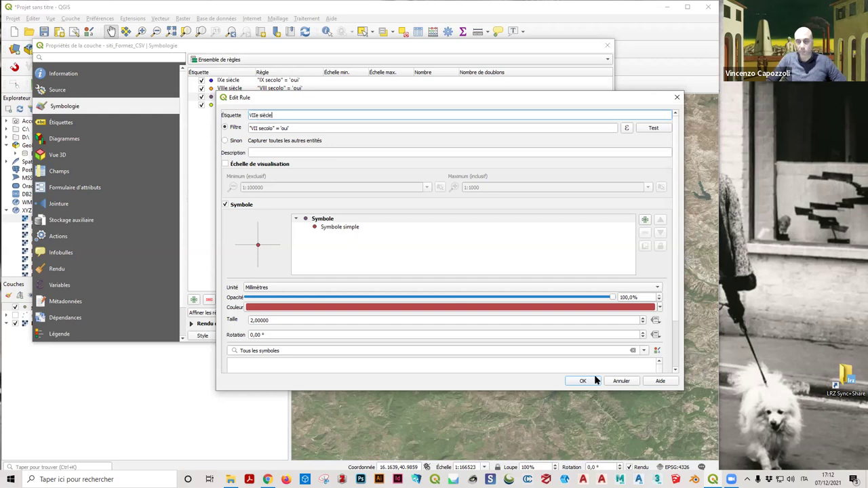
key(Return)
Step: Add a rule labelled "Vie siècle" with the filter "VI secolo" = 'oui'
click(193, 299)
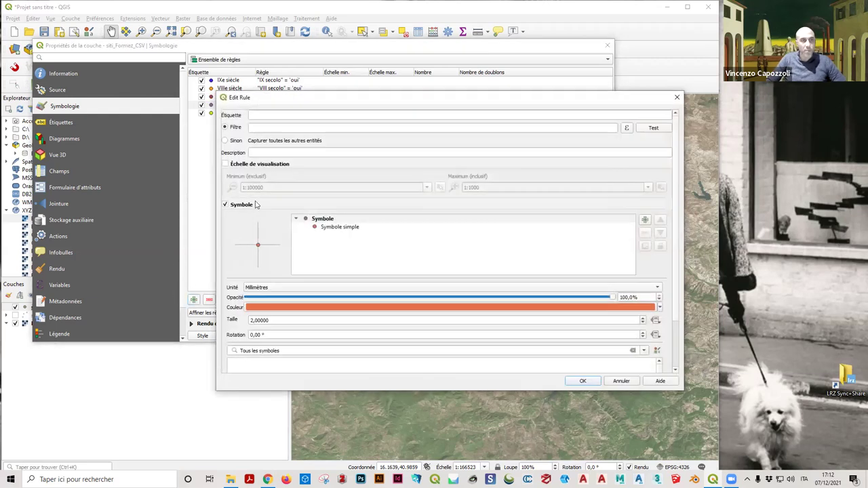
click(274, 128)
text("VII secolo" = 'oui')
key(BackSpace)
click(274, 115)
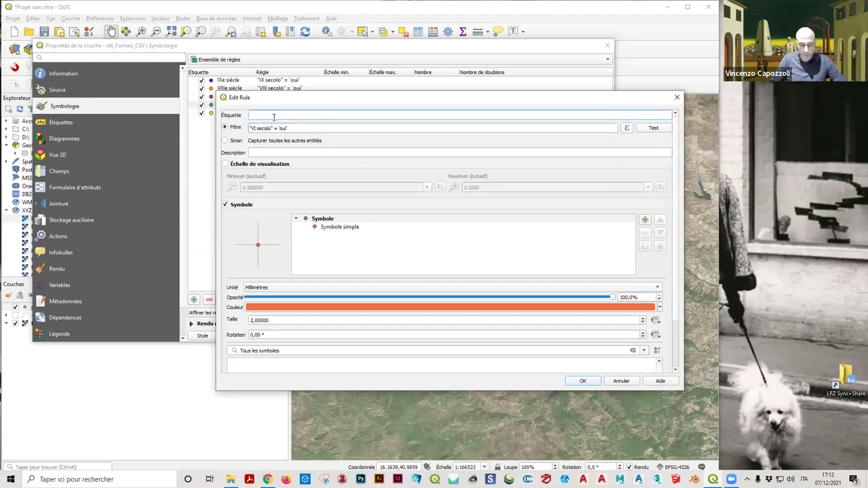
text(Vie siècle)
click(574, 380)
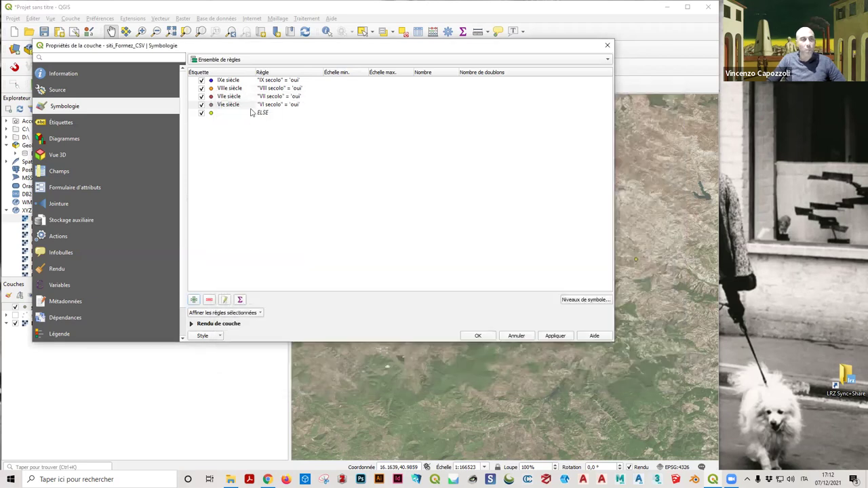
Step: Start another new rule and set its filter to "V secolo" = 'oui'
double_click(305, 113)
click(256, 127)
key(ctrl+v)
key(BackSpace)
key(BackSpace)
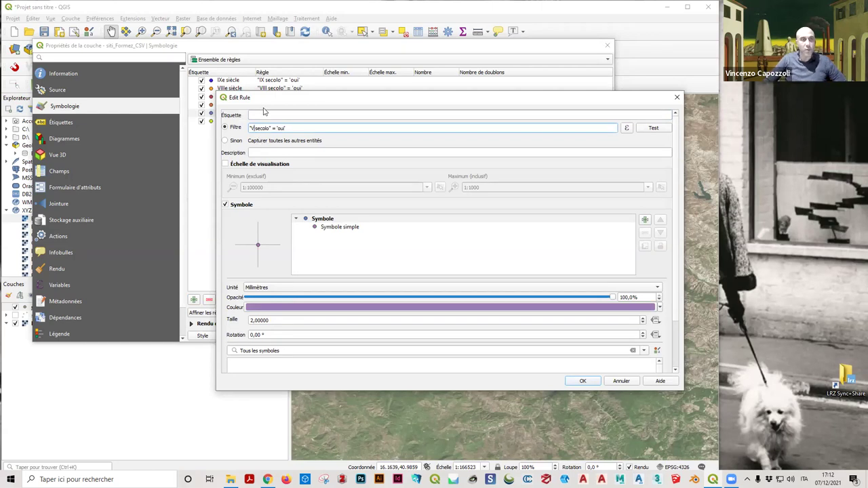
Step: Label the V secolo rule "Vème siècle" and confirm it
click(261, 115)
text(Ves)
key(BackSpace)
key(BackSpace)
text(e)
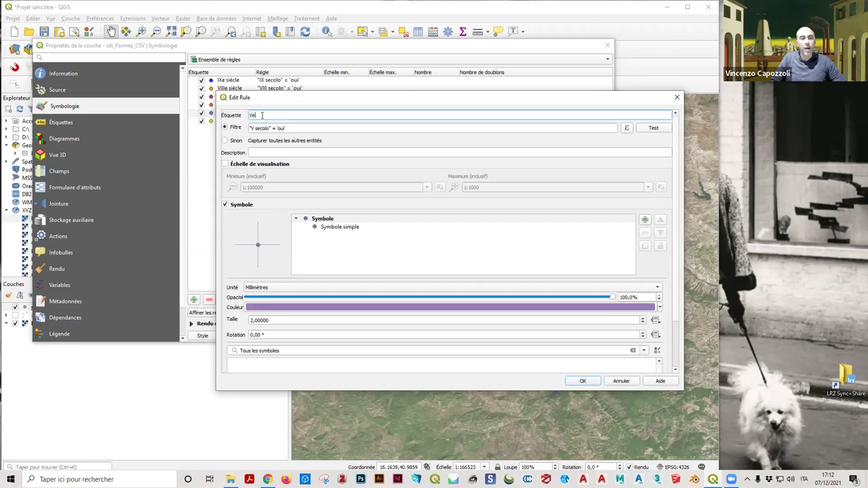
text(me siècle)
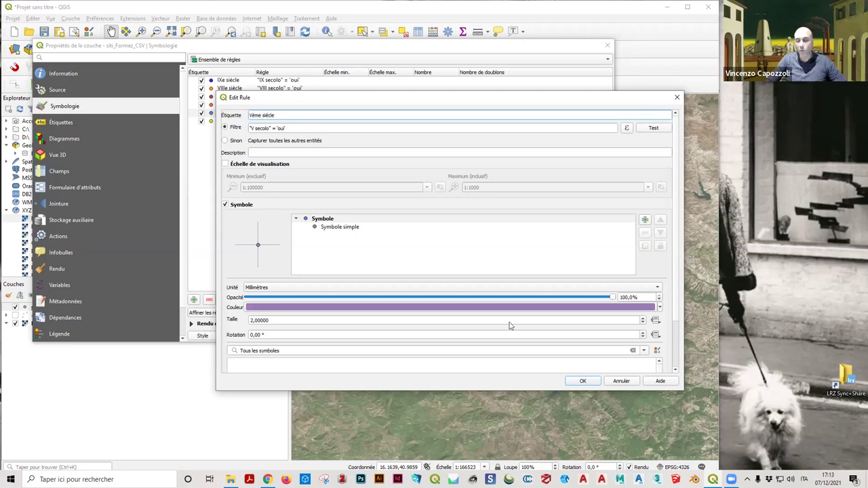
click(583, 381)
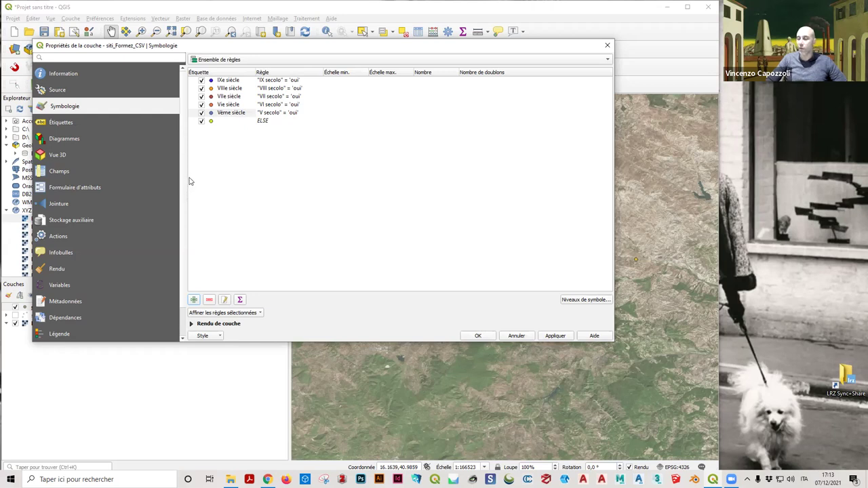
Step: Start another new rule and set its filter to "IV secolo" = 'oui'
click(194, 299)
text("IX secolo" = 'oui')
click(260, 128)
key(BackSpace)
key(BackSpace)
text(V)
key(Left)
text(I)
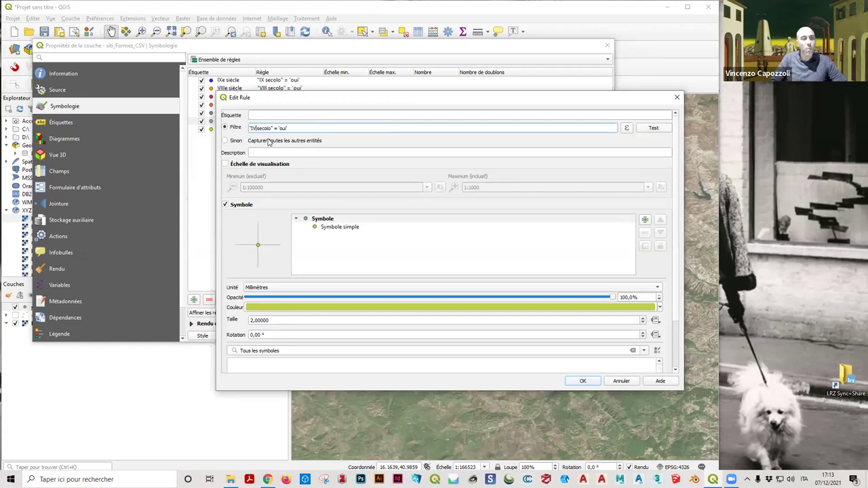
Step: Label the IV secolo rule "IVème siècle" and confirm it
click(284, 116)
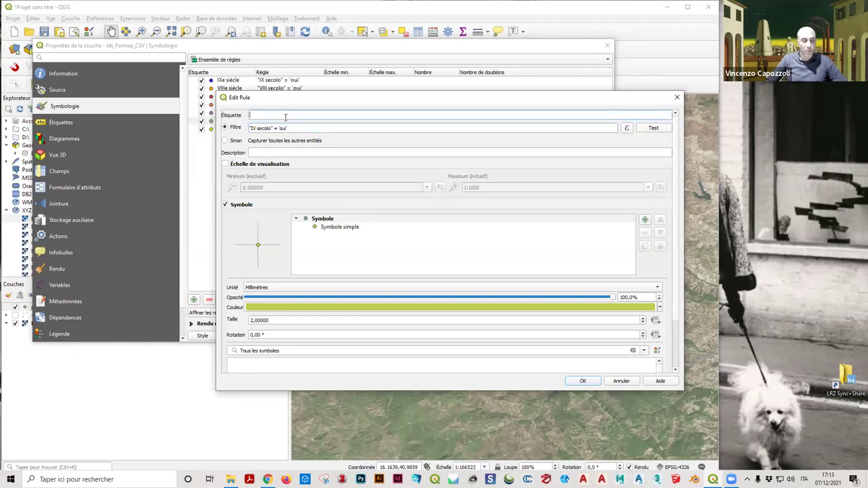
text(IV)
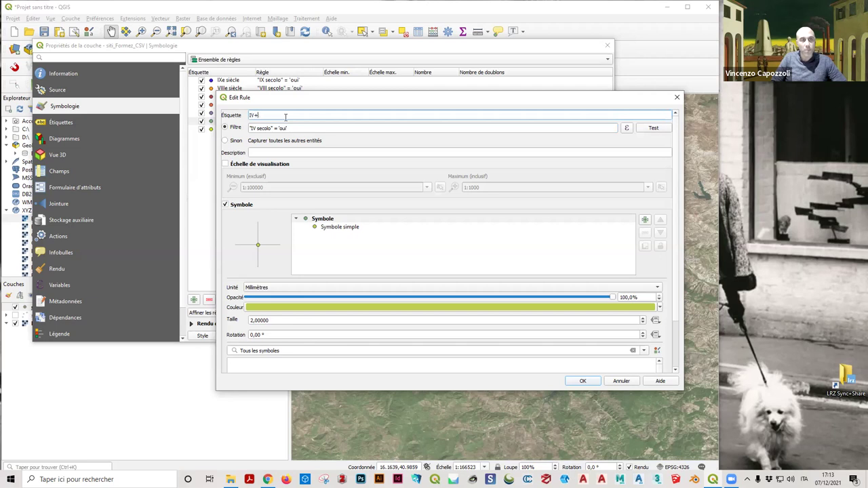
text(ème siècle)
click(581, 381)
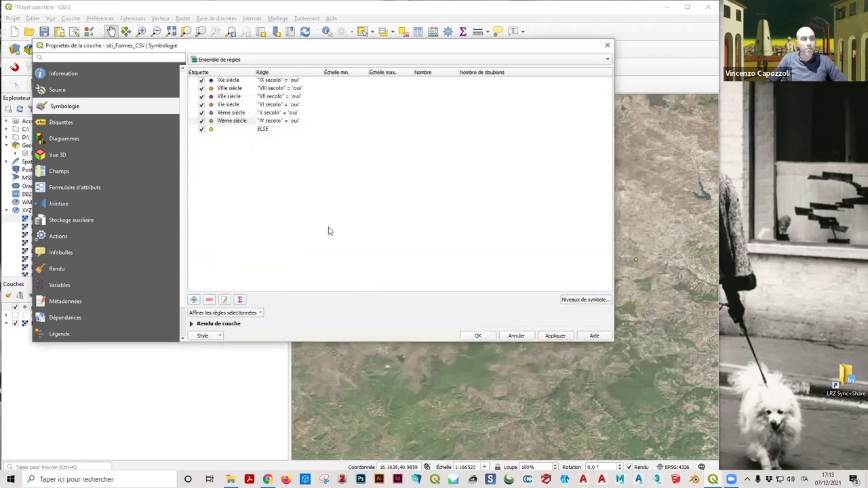
Step: Delete the ELSE rule, apply the century rules to the siti_Formez_CSV layer, and close its properties
click(270, 131)
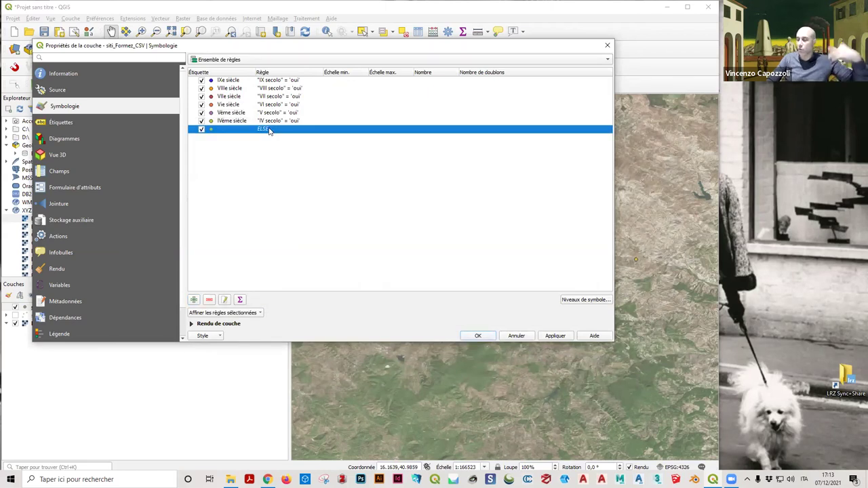
click(209, 299)
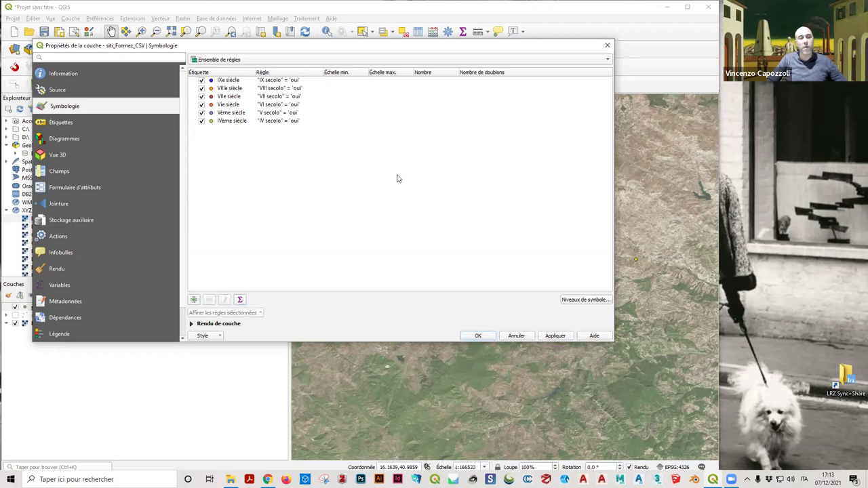
click(560, 337)
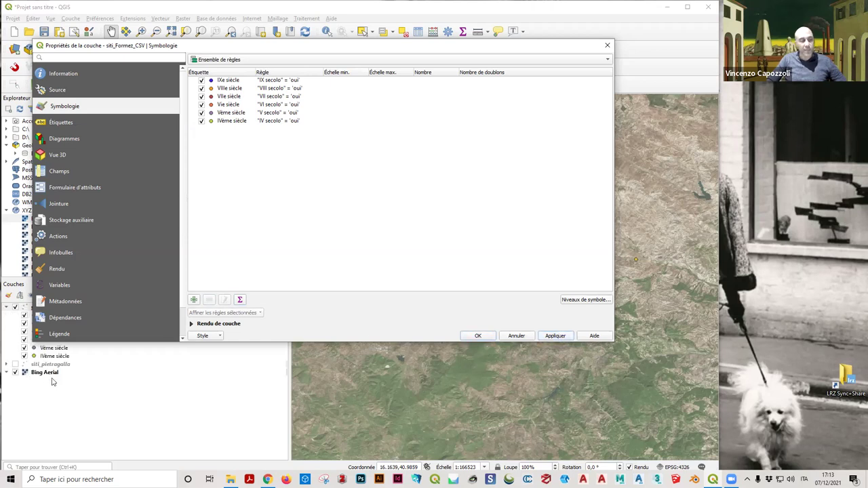
drag(200, 44, 246, 40)
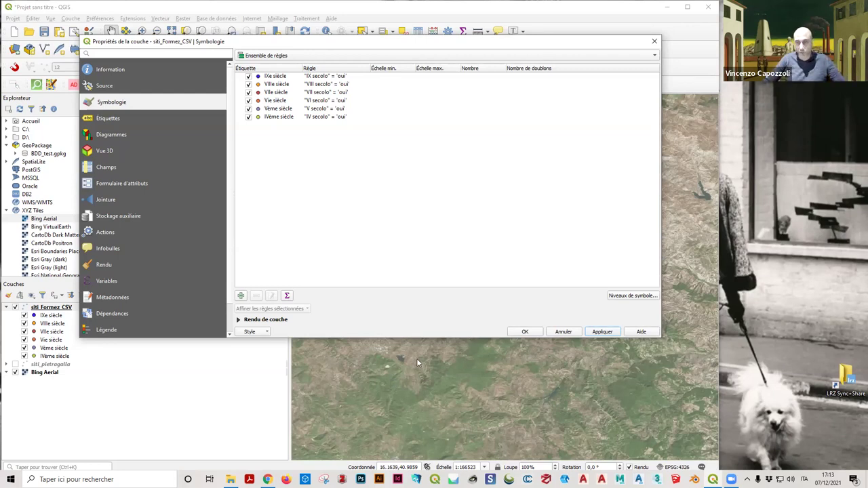
click(531, 333)
drag(533, 333, 532, 339)
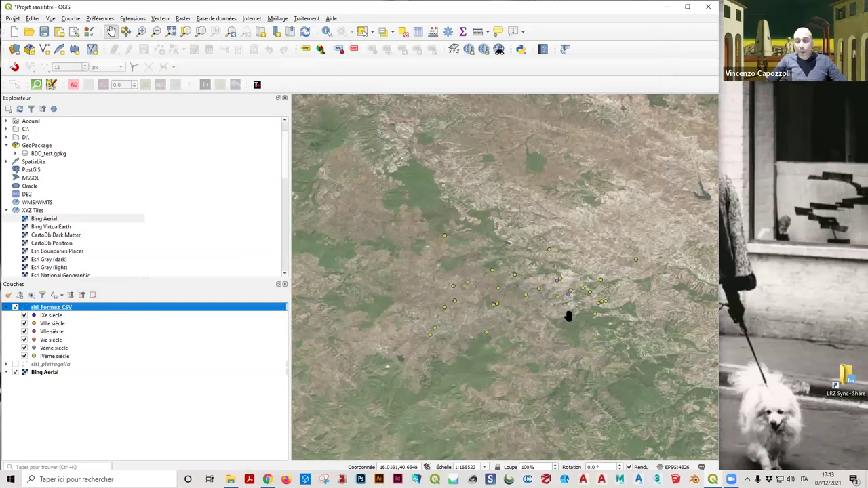
Step: Centre the map on the sites and hide the IVème siècle and Vème siècle classes of siti_Formez_CSV
drag(568, 316, 529, 232)
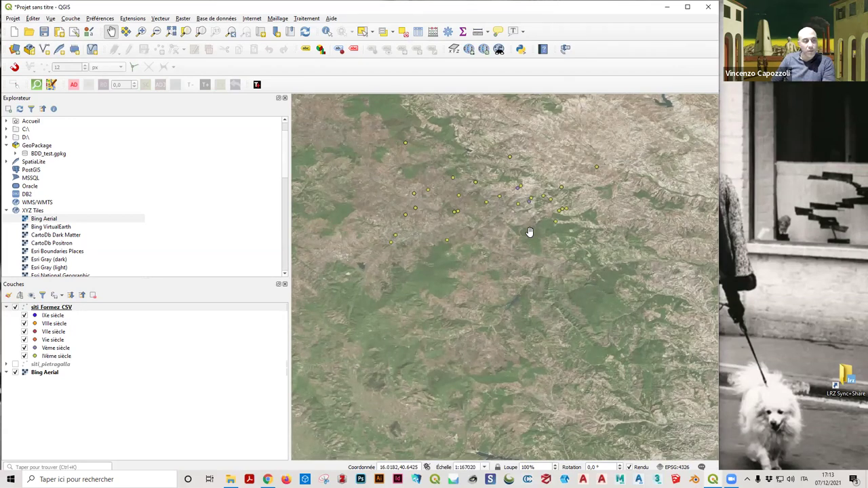
click(24, 357)
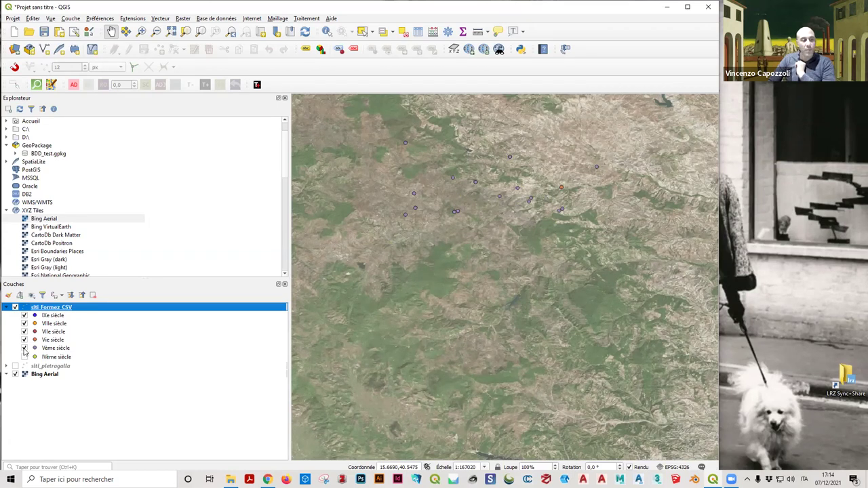
click(25, 348)
click(25, 349)
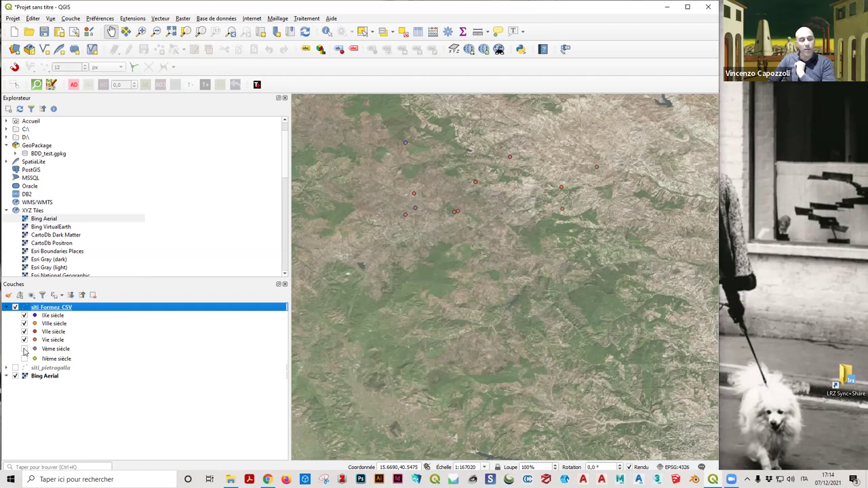
Step: Toggle the VIe, VIIe and VIIIe siècle classes of siti_Formez_CSV off and on to compare their sites on the map
click(24, 340)
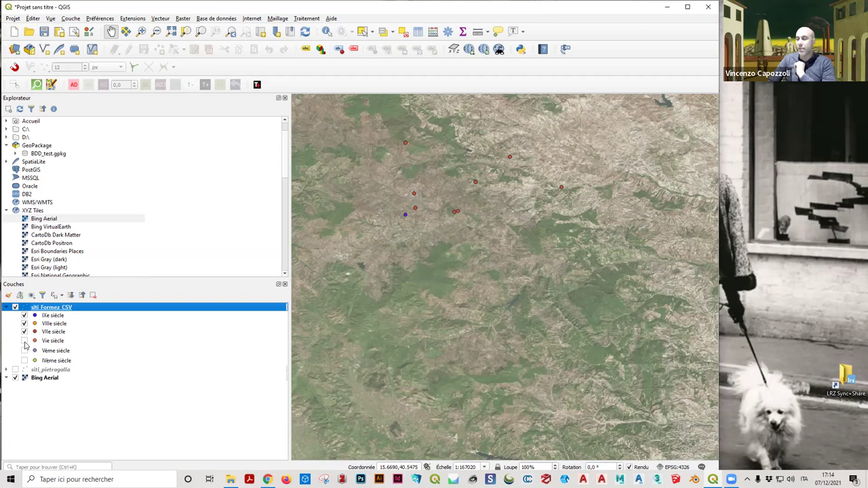
click(24, 332)
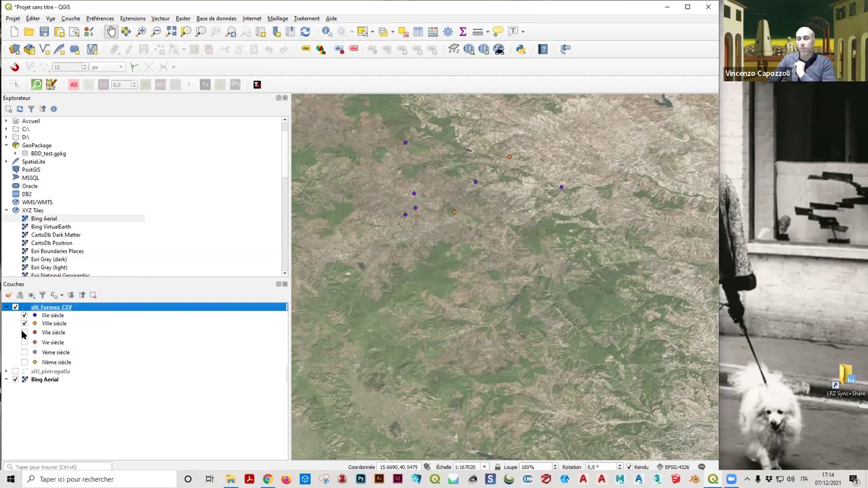
click(24, 324)
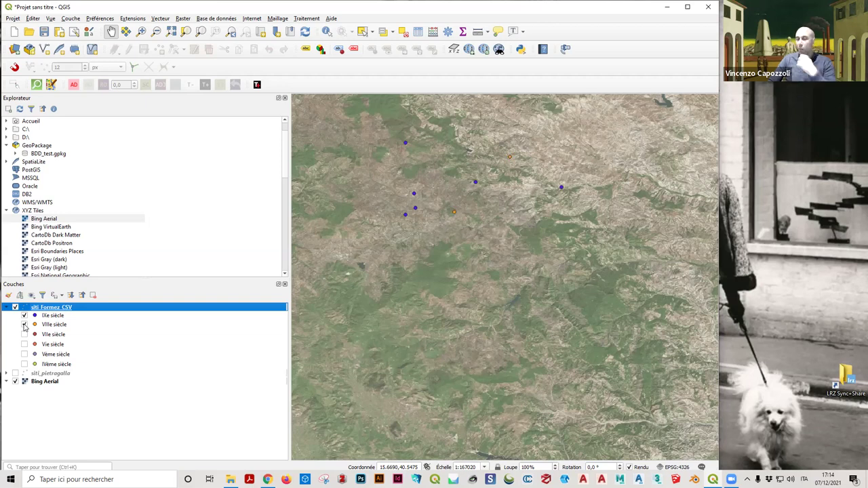
click(25, 334)
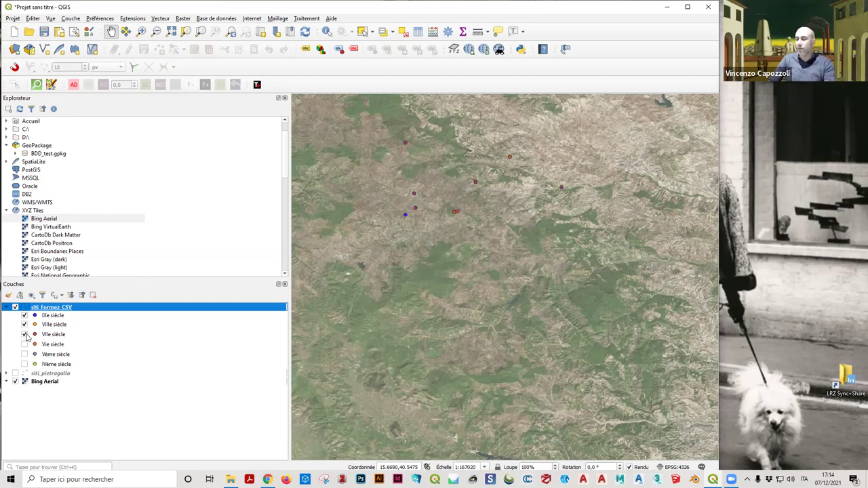
click(24, 344)
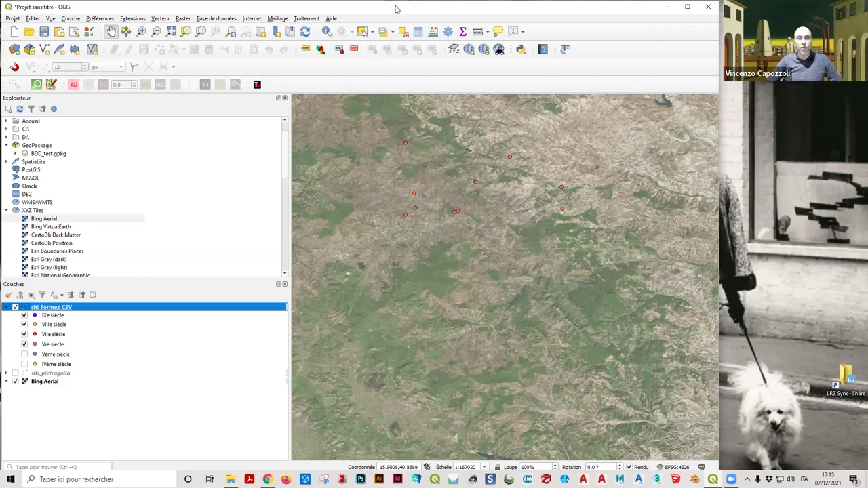
Step: Close QGIS without saving the current project, and close the open file explorer window
key(super+Down)
click(589, 71)
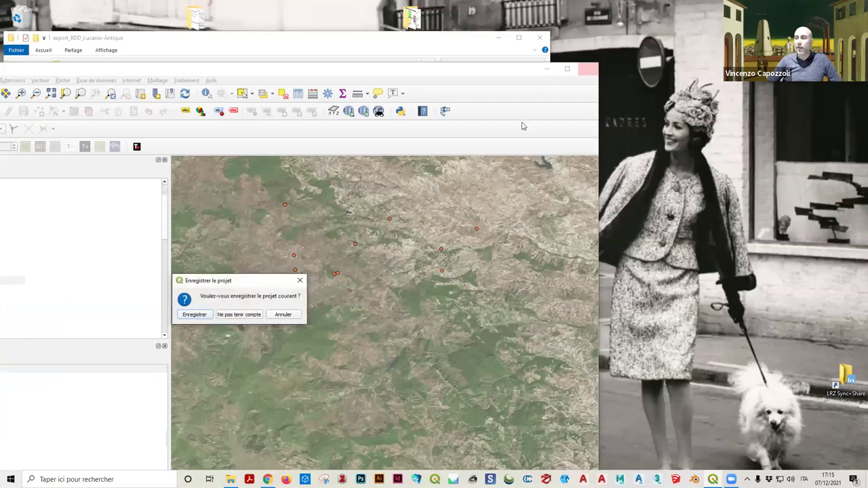
click(239, 314)
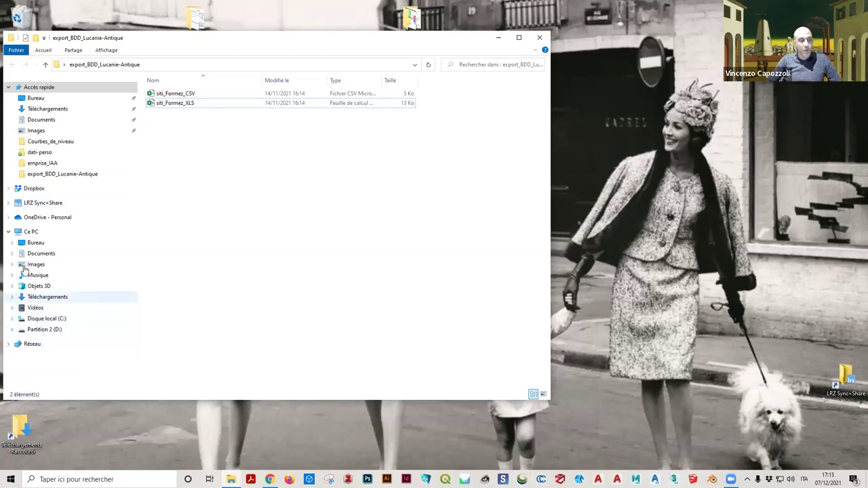
click(32, 219)
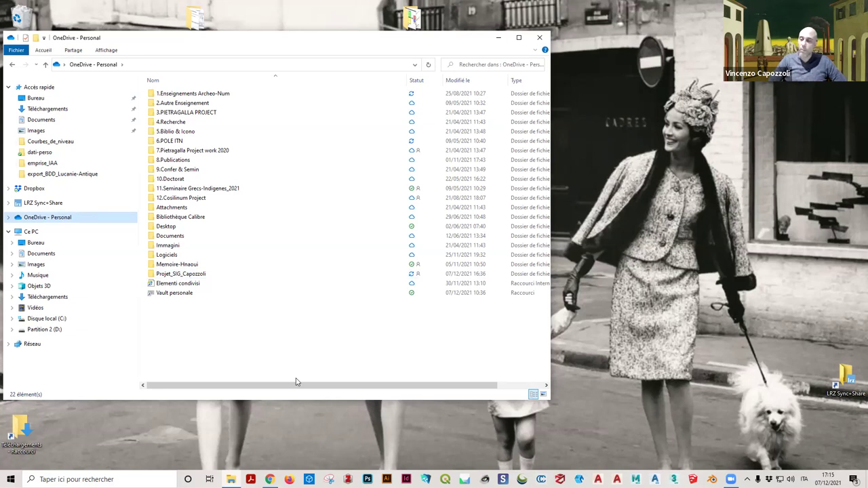
click(540, 38)
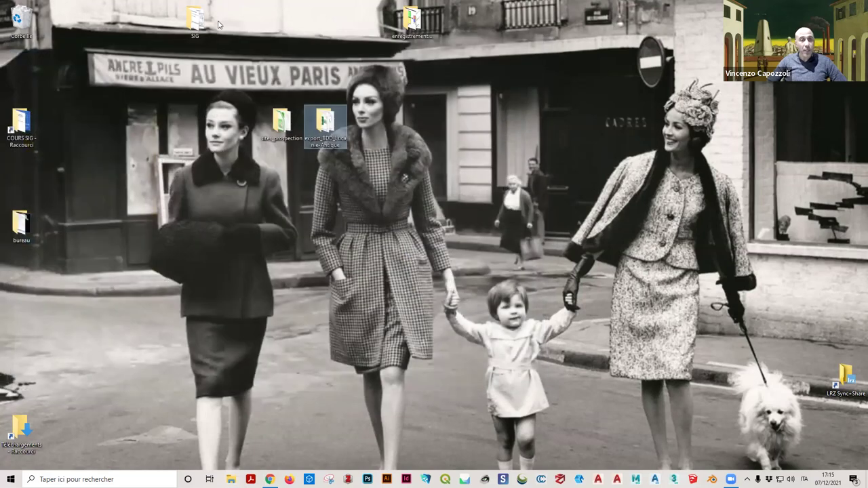
Step: Open the SIG folder from the desktop, view the Acropole_Athenes image, and close the XnView MP viewer
double_click(197, 20)
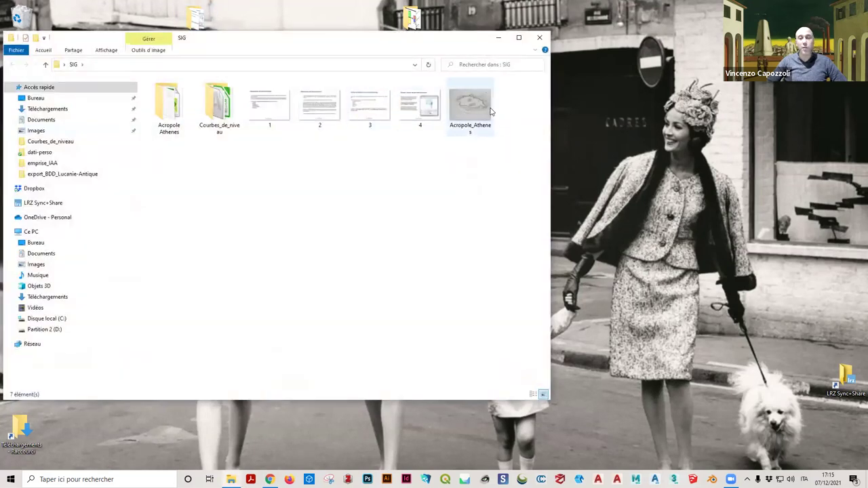
key(Return)
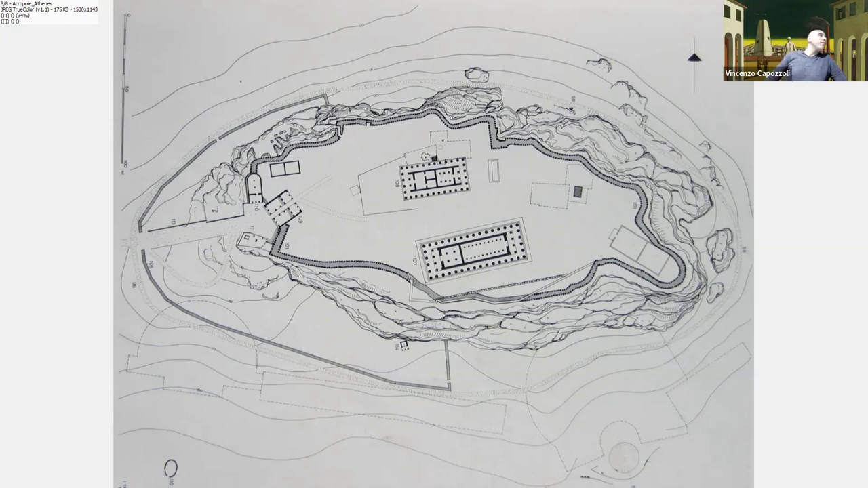
key(Escape)
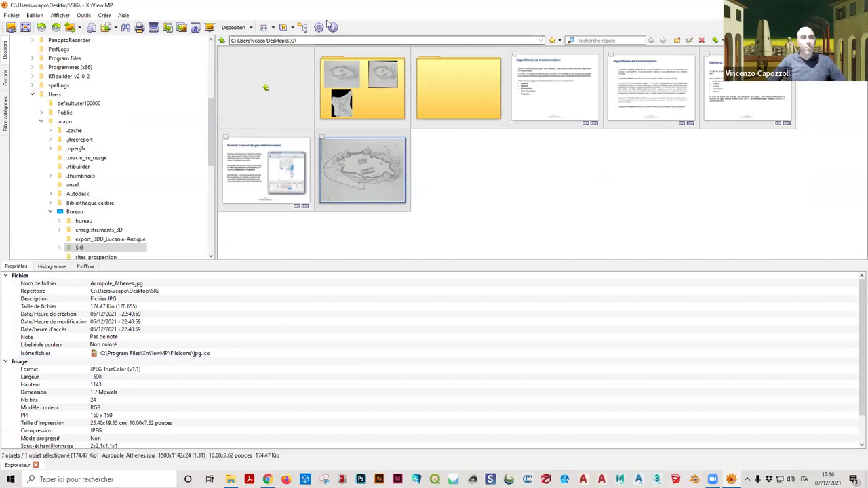
double_click(391, 11)
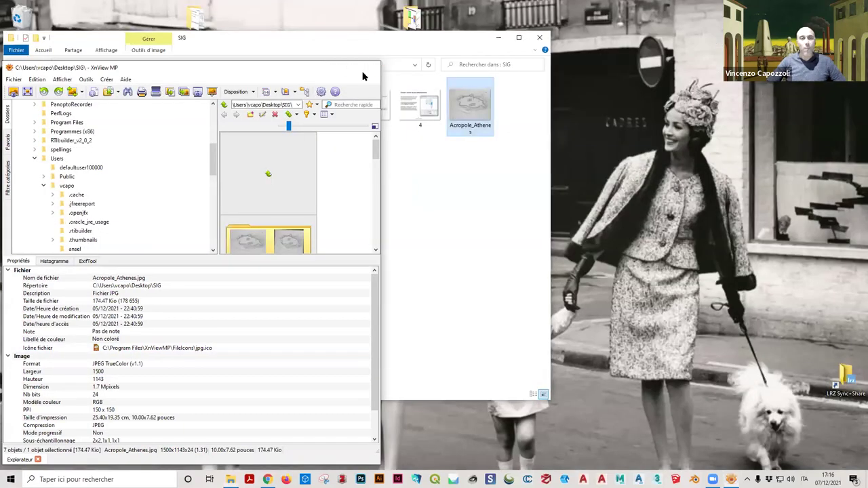
click(360, 66)
click(335, 278)
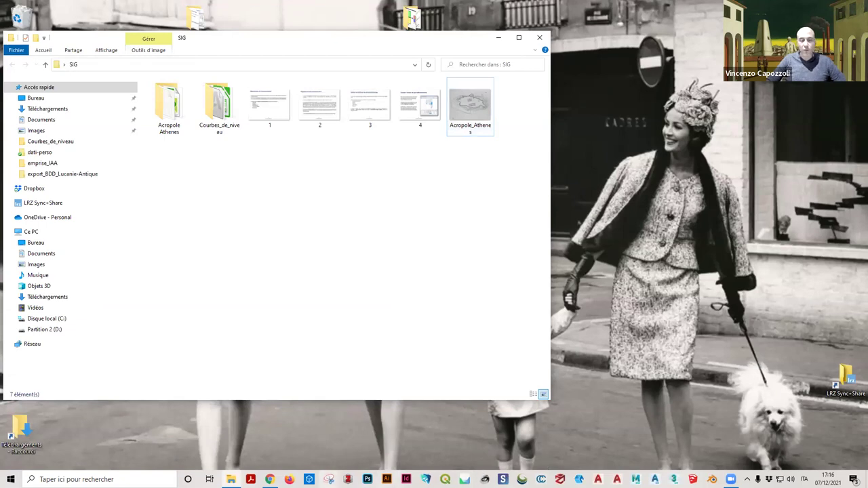
Step: Relaunch QGIS and move its window lower so the files in the SIG folder are uncovered
click(445, 479)
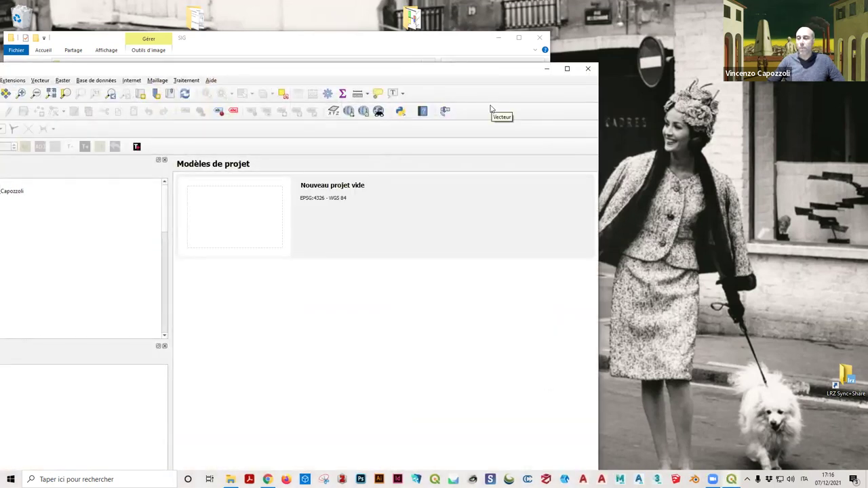
drag(461, 76, 494, 152)
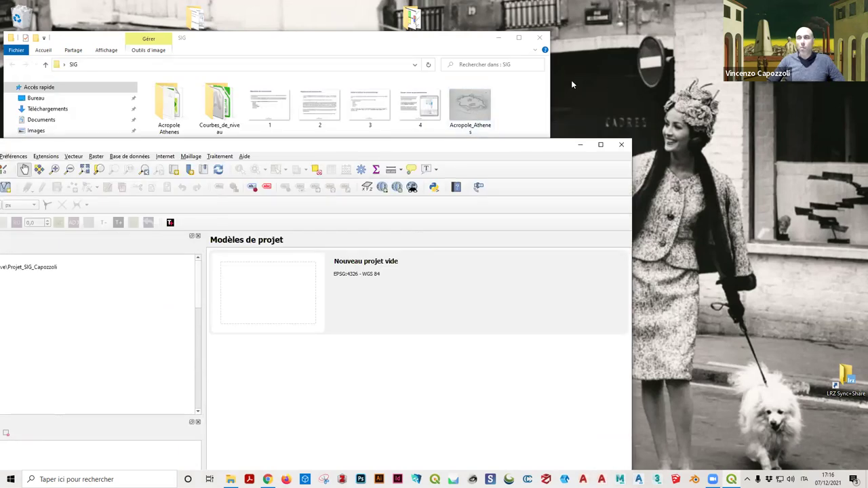
click(584, 46)
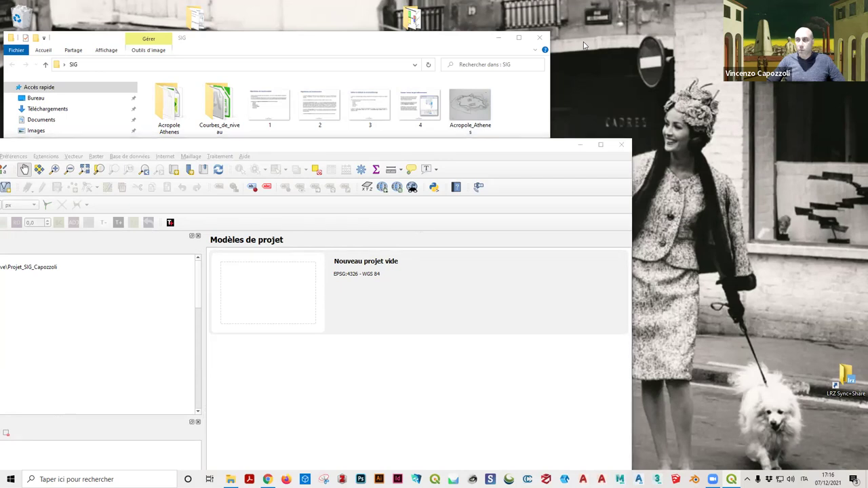